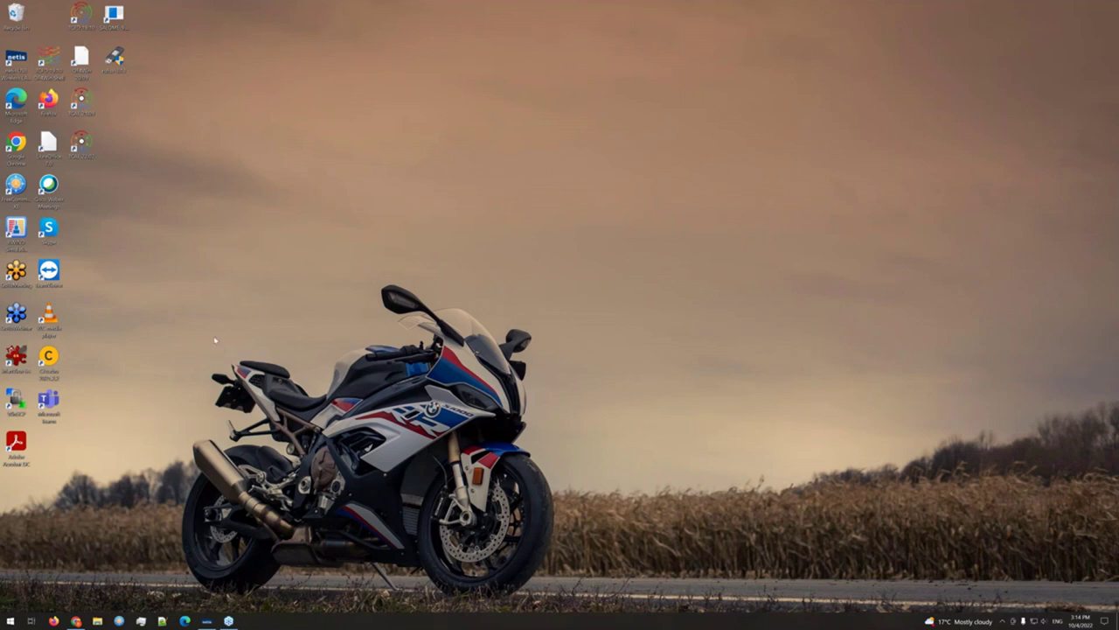
Step: Launch TCAE in ParaView from the desktop and maximize its window
double_click(87, 149)
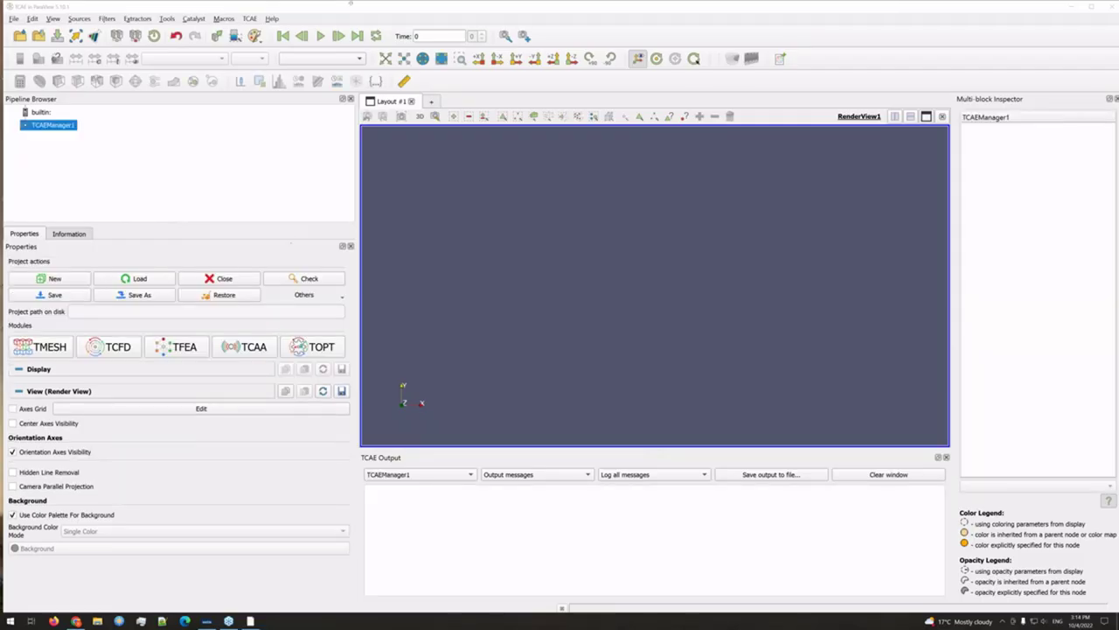
double_click(359, 6)
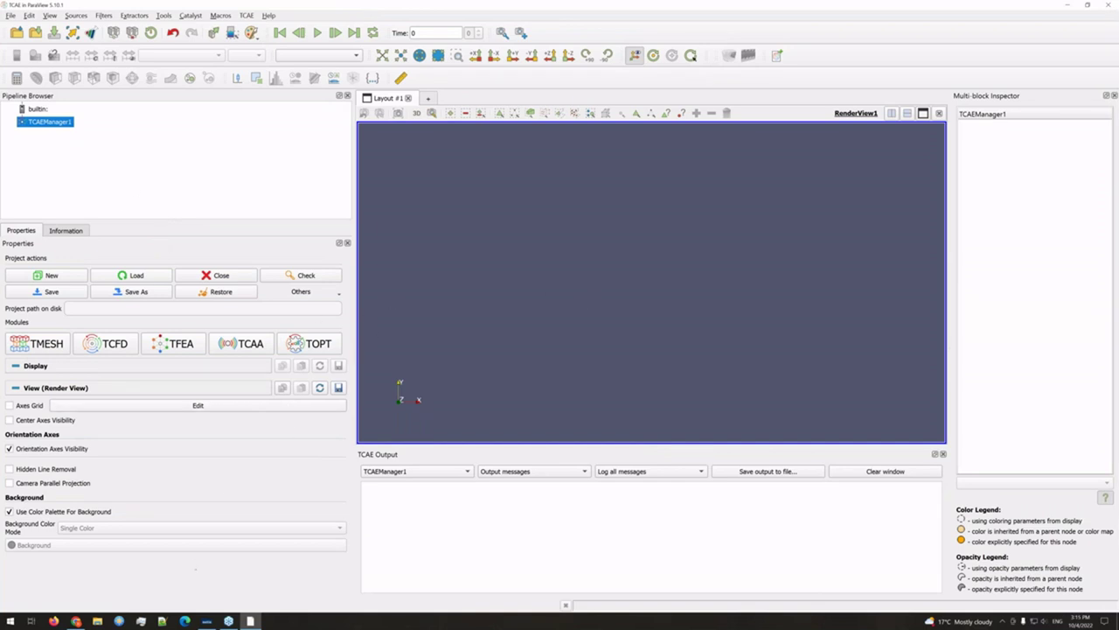
Step: Switch to FreeCommander, look through the InputGeometry folder in D:\Webinars\221004-HECC and open diff_exit.stl from it
left_click(120, 621)
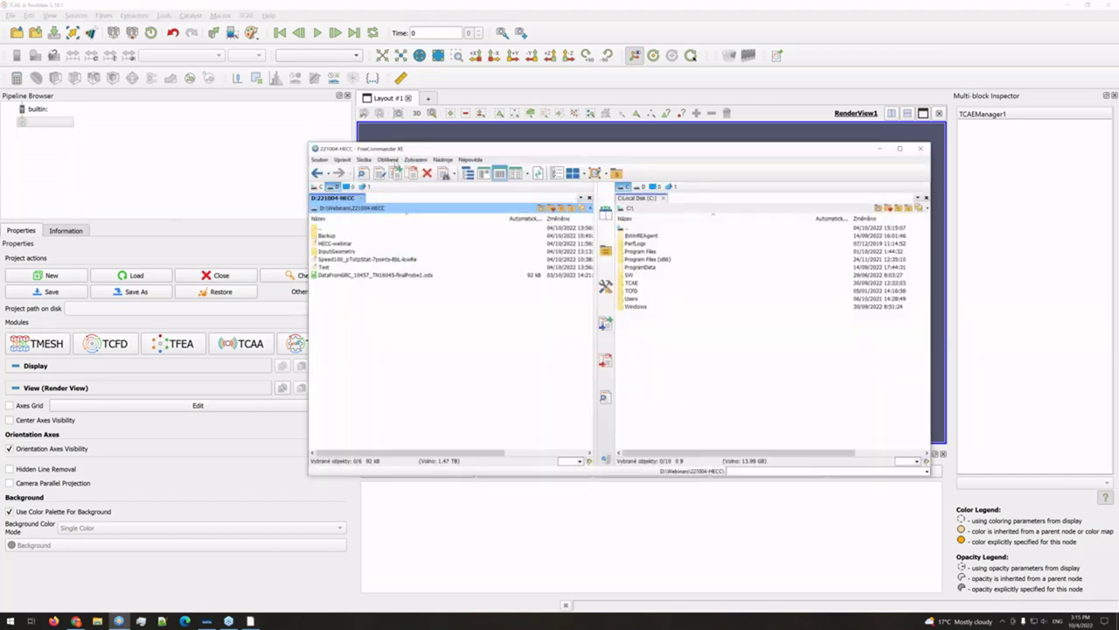
double_click(336, 251)
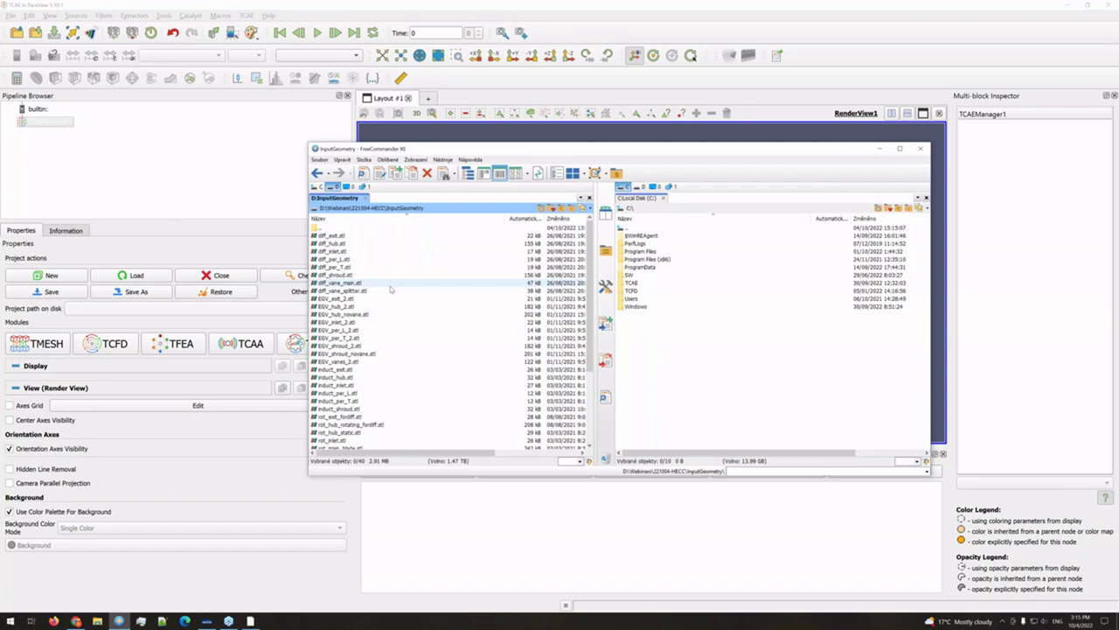
scroll(390, 287, "down", 4)
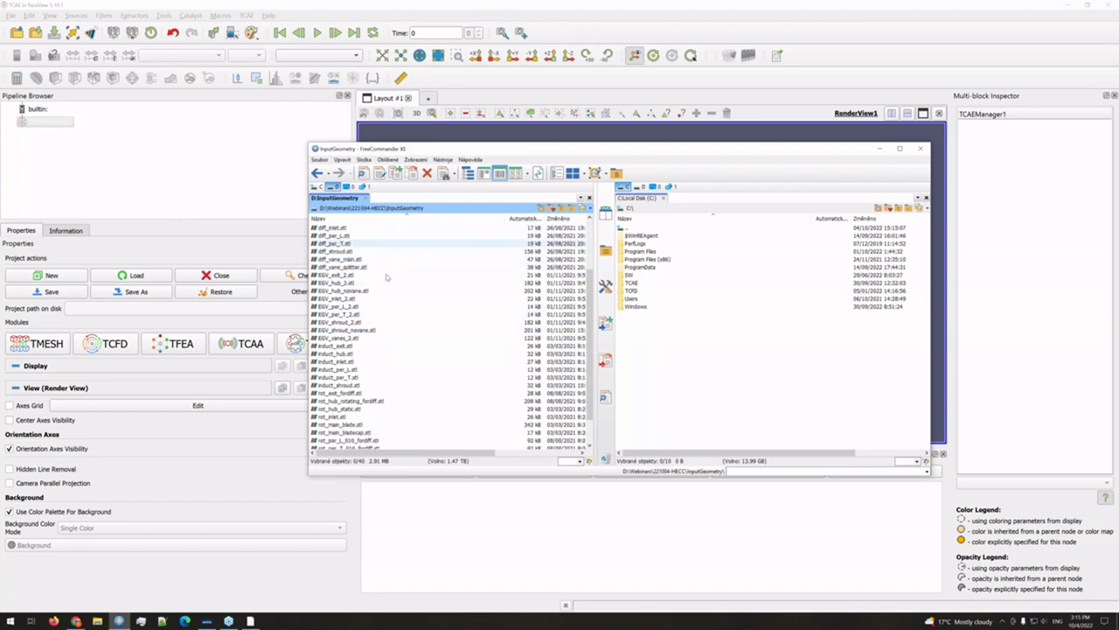
scroll(385, 278, "up", 4)
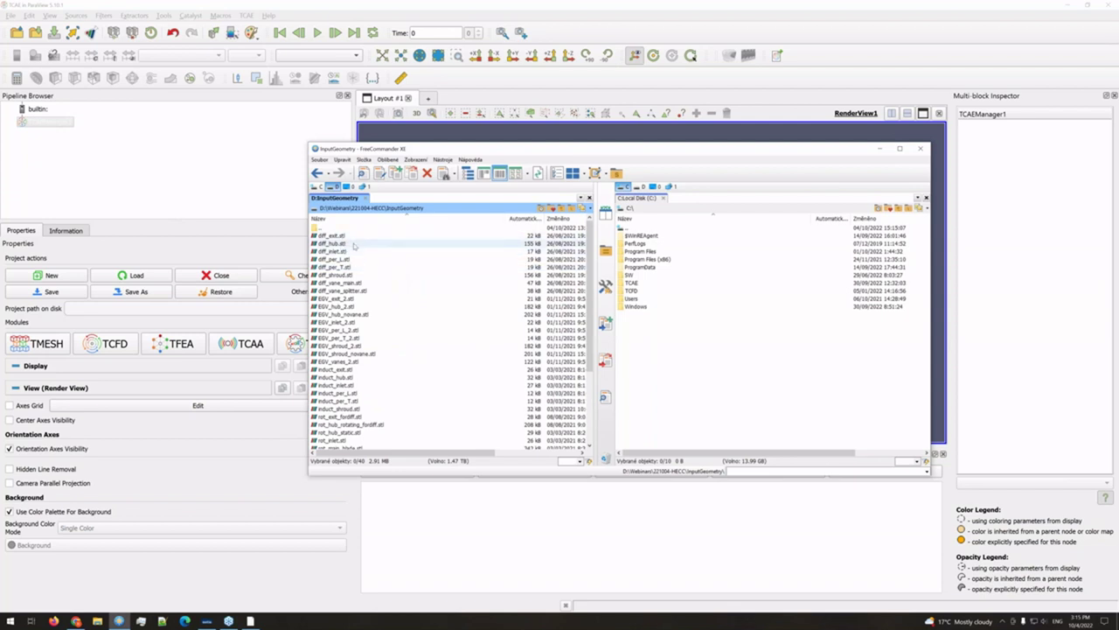
left_click(345, 235)
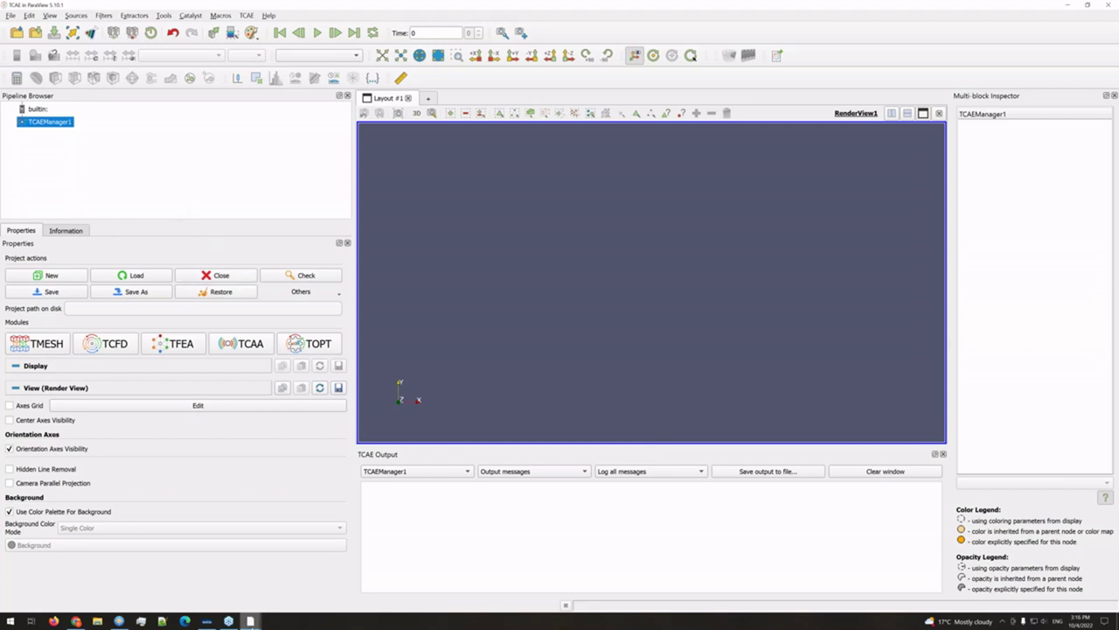
Step: Switch to the separate TCAE 21.09 in ParaView 5.8.1 window and maximize it
mouse_move(252, 621)
left_click(304, 593)
left_click(464, 382)
left_click(683, 383)
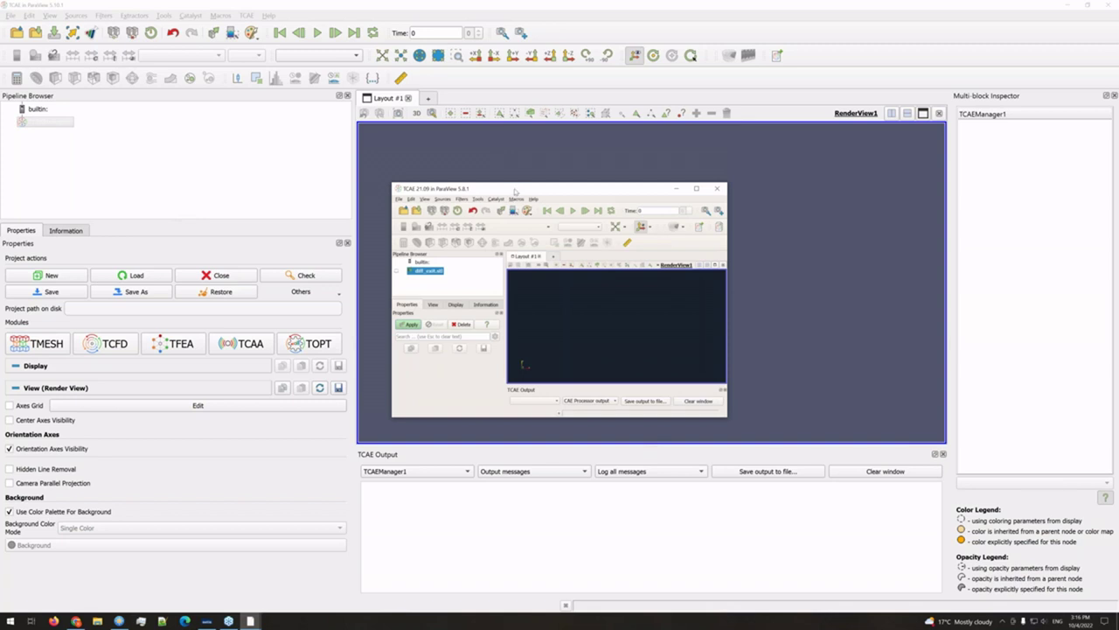
double_click(515, 190)
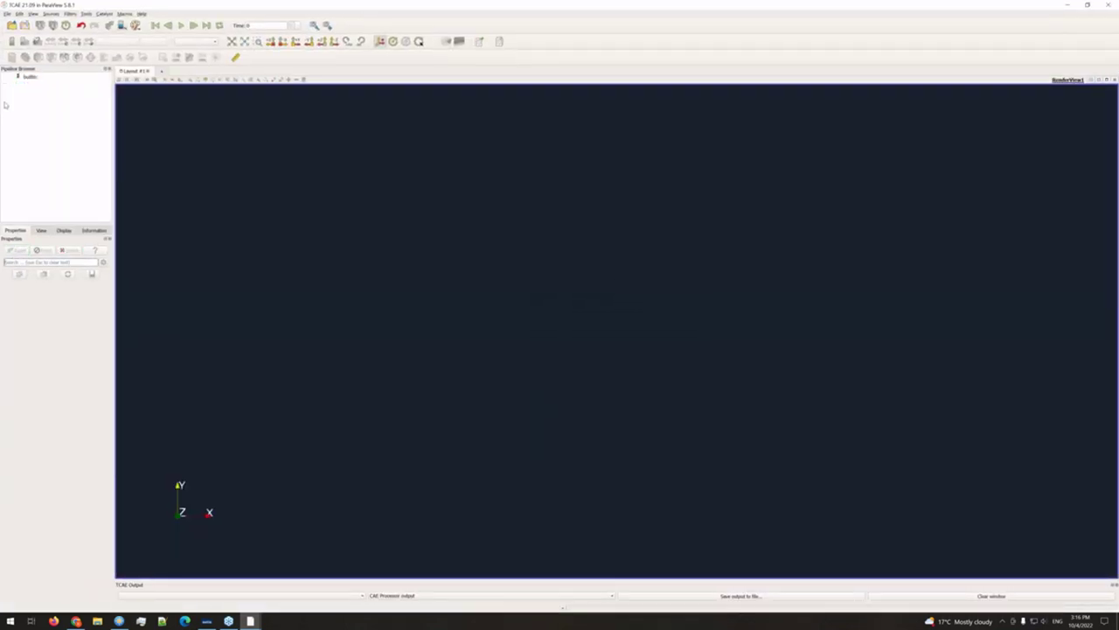
Step: Load all STL files from the InputGeometry folder and display them in the render view
left_click(12, 24)
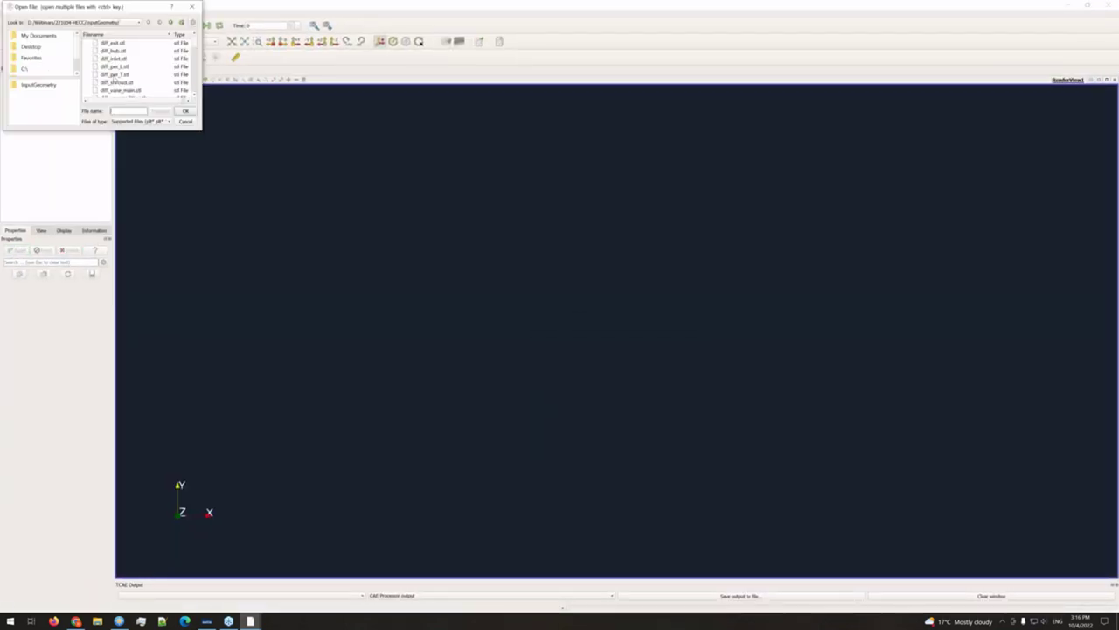
left_click(132, 77)
key("ctrl+a")
left_click(184, 111)
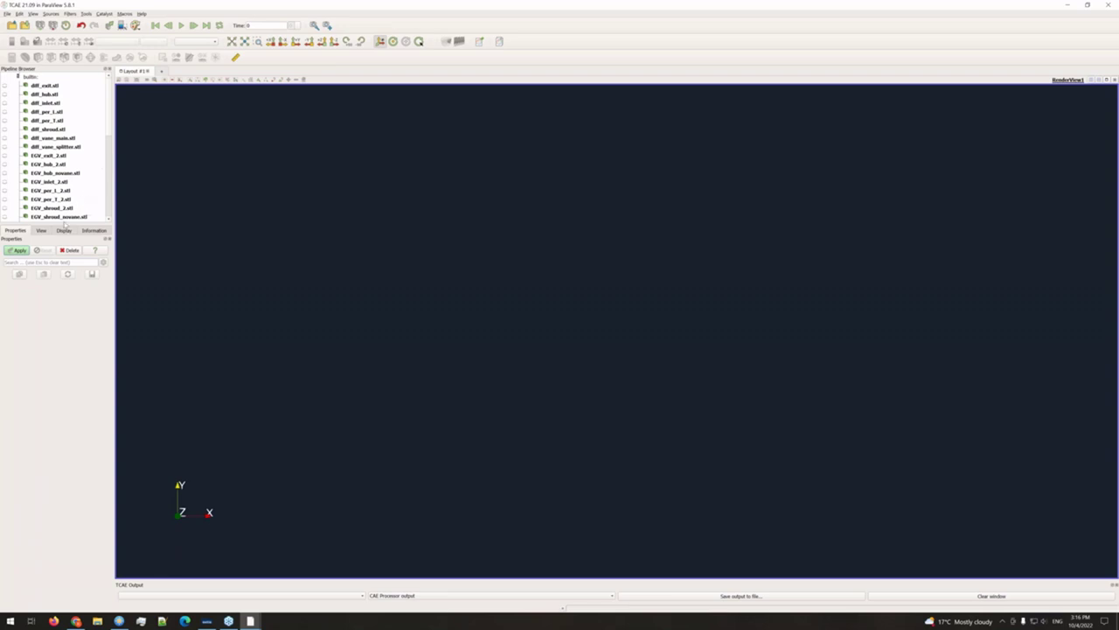
scroll(487, 362, "down", 10)
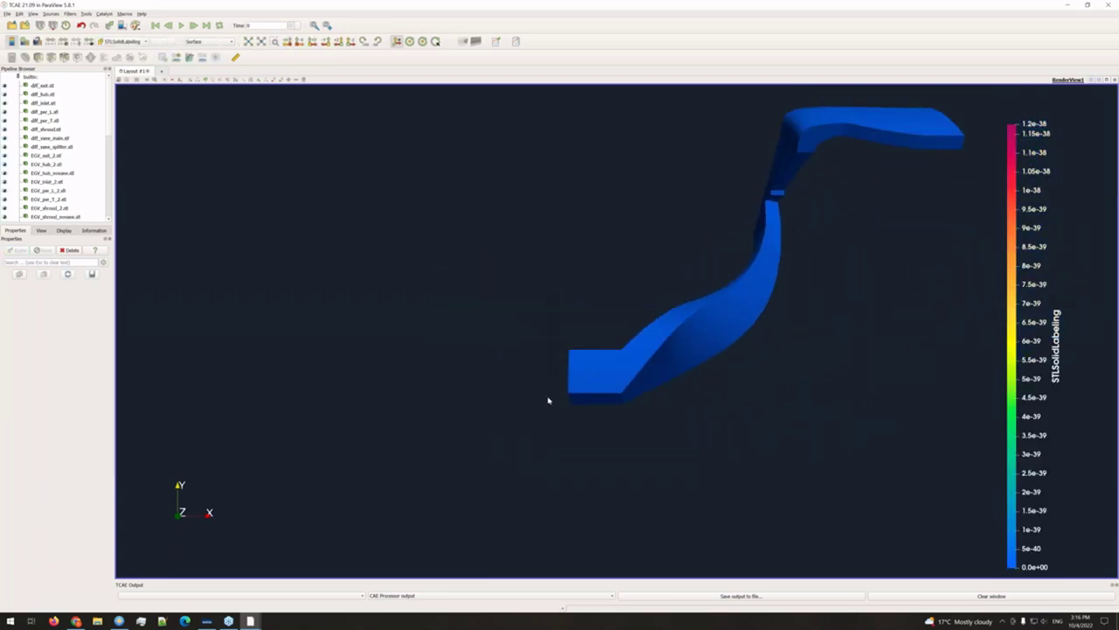
Step: Apply Group Datasets to all loaded STL surfaces and colour the result by vtkCompositeIndex
left_click_drag(726, 368, 630, 349)
scroll(54, 144, "down", 2)
scroll(54, 144, "down", 5)
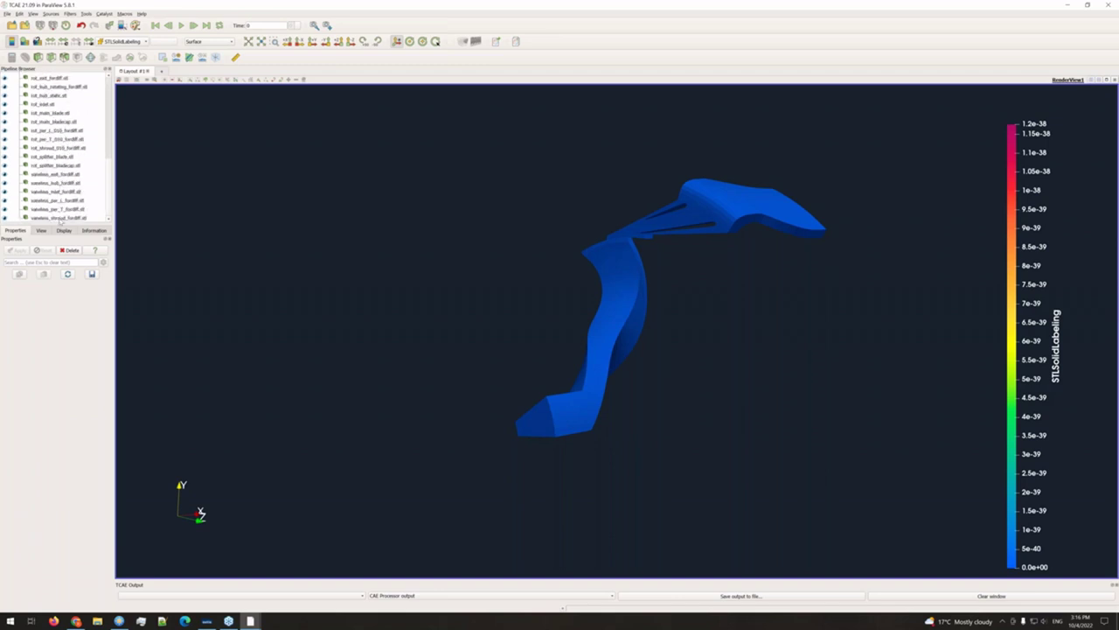
left_click(60, 218, "shift")
left_click(129, 58)
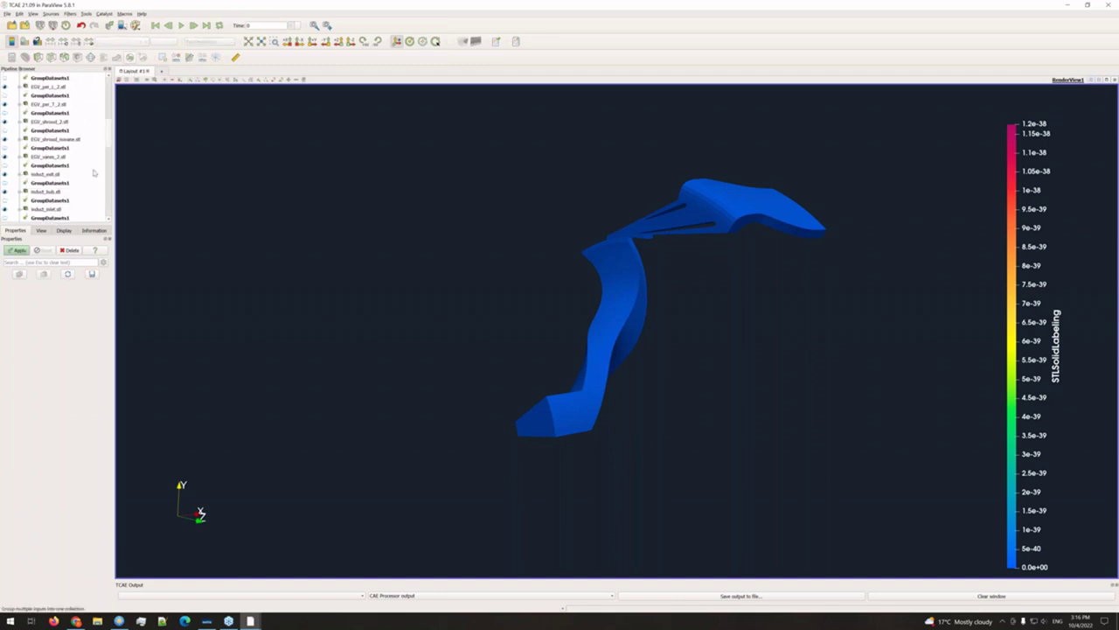
left_click(17, 250)
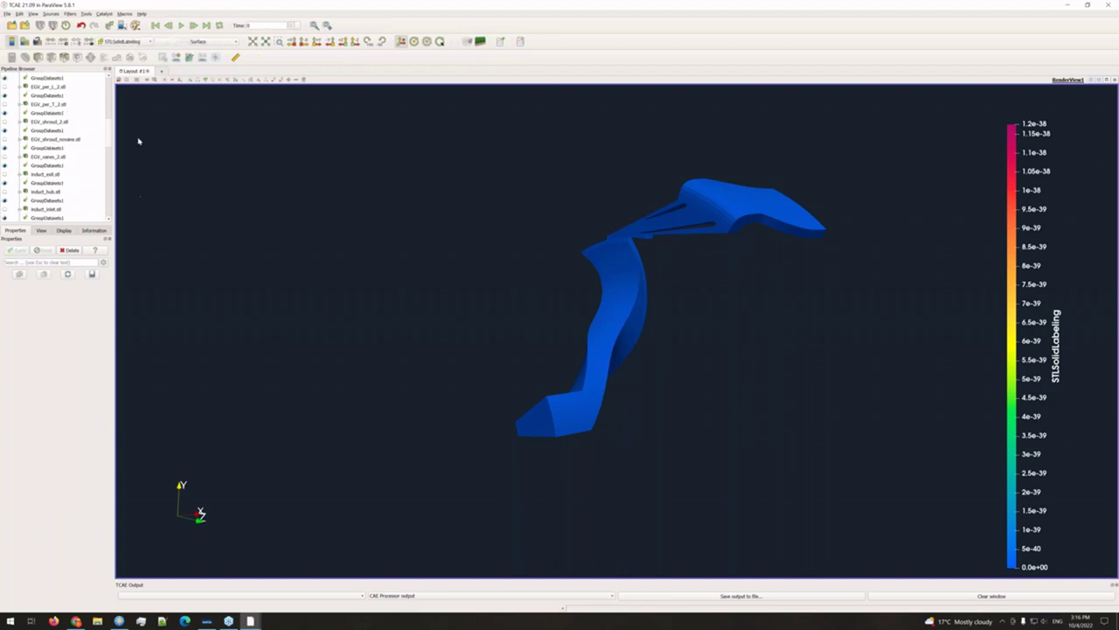
left_click(122, 41)
left_click(122, 58)
Step: Examine the coloured flow-path geometry from several sides, from the inlet block through the rotor passage to the diffuser and exit vanes
left_click_drag(543, 292, 538, 366)
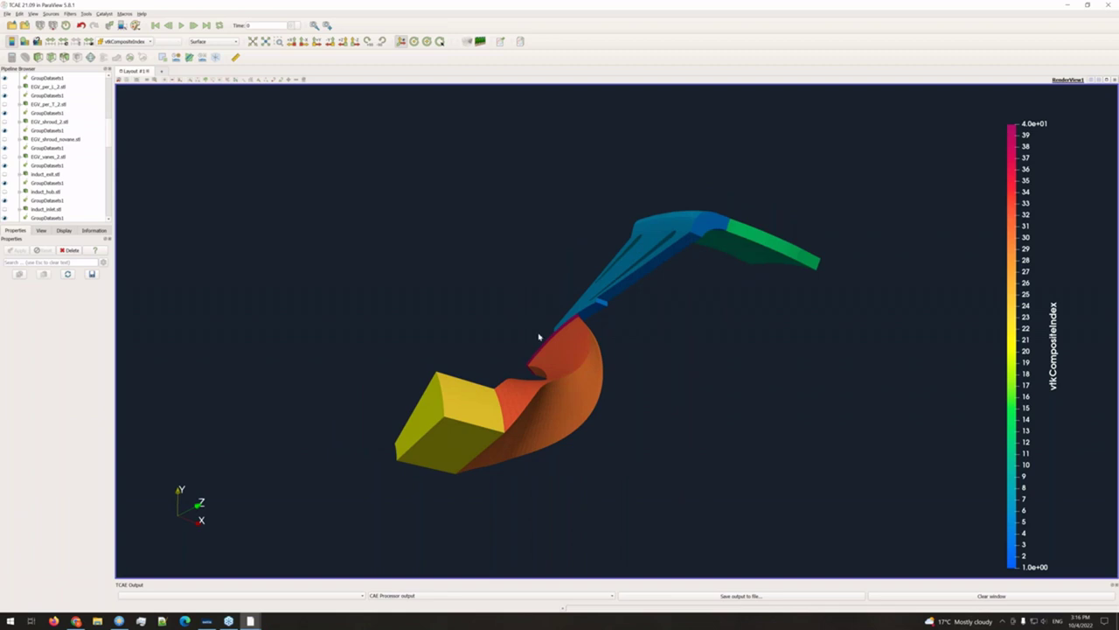
scroll(545, 373, "up", 2)
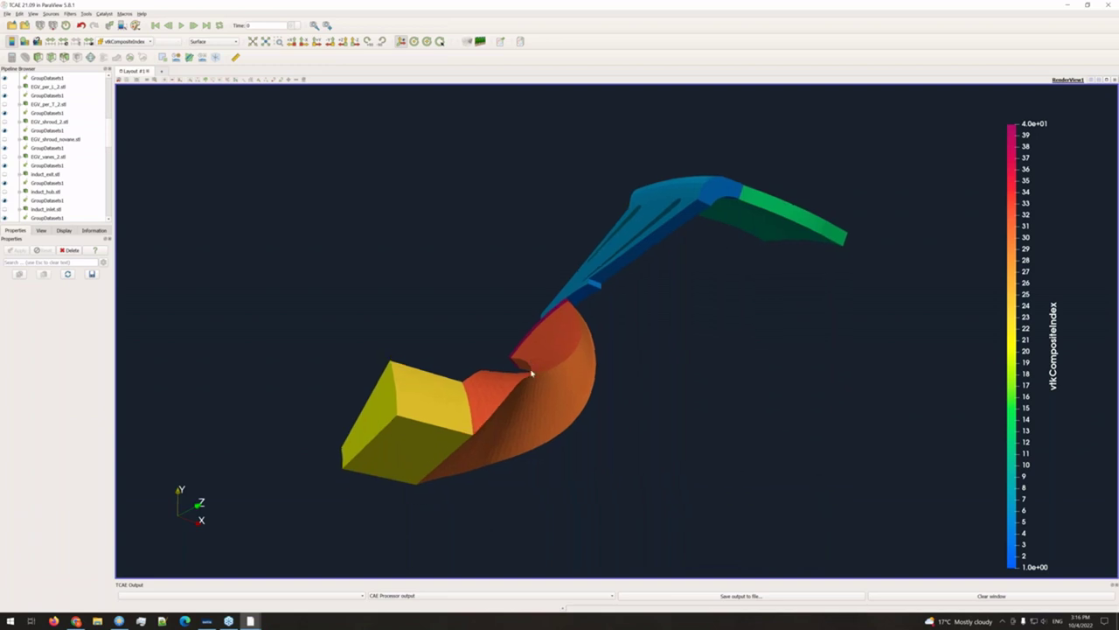
mouse_move(531, 373)
left_mouse_down()
mouse_move(493, 370)
mouse_move(545, 399)
mouse_move(550, 383)
left_mouse_up()
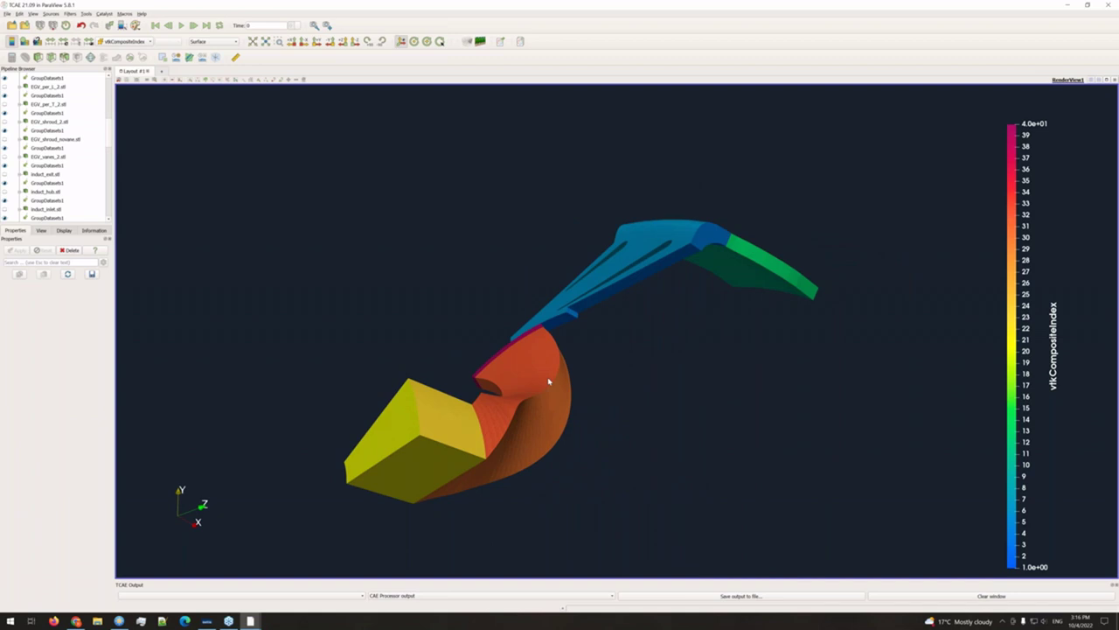
scroll(597, 349, "up", 1)
scroll(604, 385, "up", 1)
left_click_drag(553, 405, 444, 319)
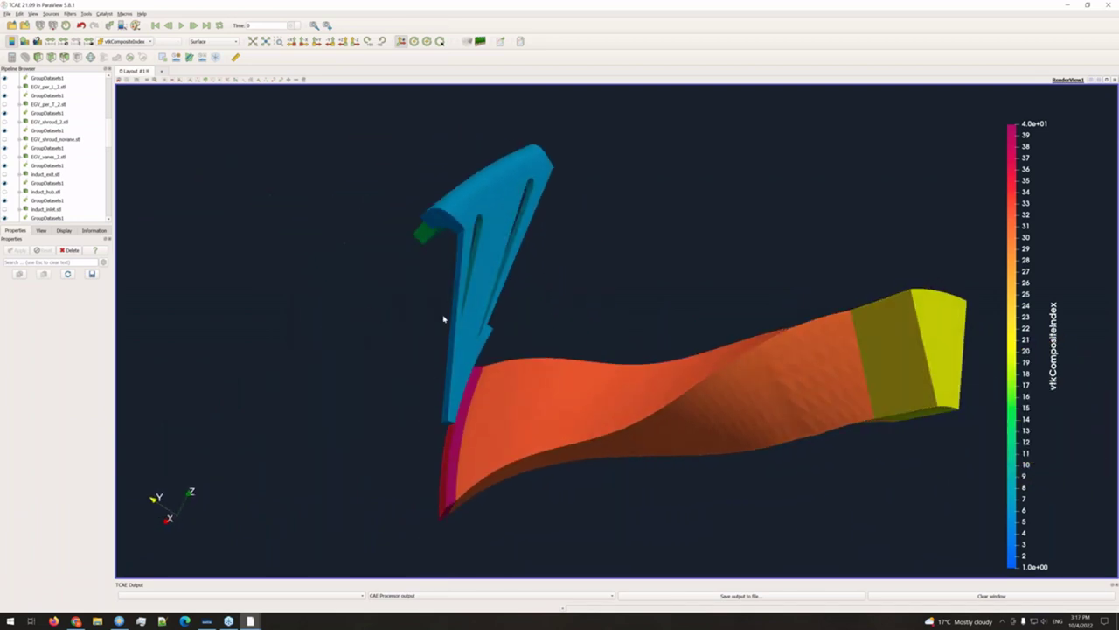
mouse_move(490, 302)
left_mouse_down()
mouse_move(517, 307)
mouse_move(499, 297)
left_mouse_up()
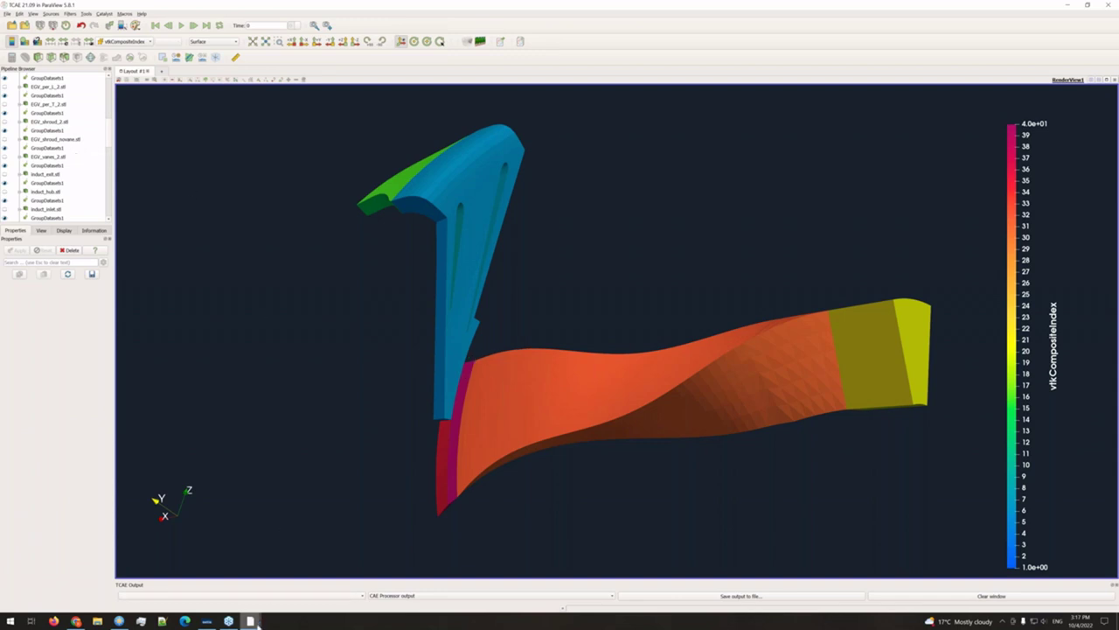
Step: Switch back to the TCAE in ParaView 5.10.1 window and widen the render view by narrowing the area beside it
mouse_move(251, 620)
left_click(200, 577)
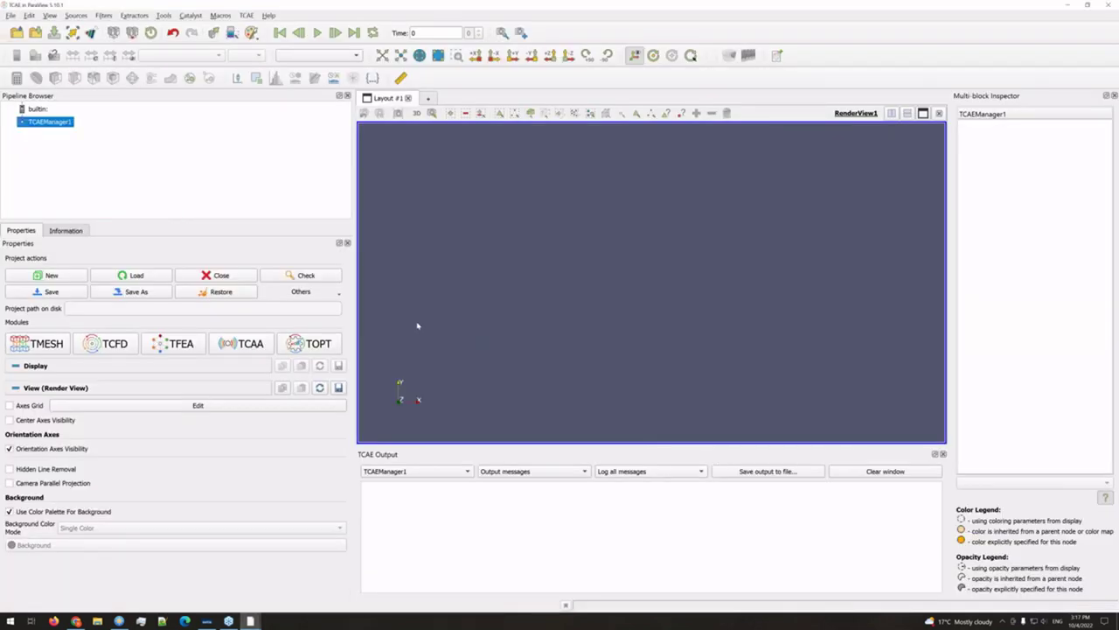
left_click_drag(353, 333, 322, 334)
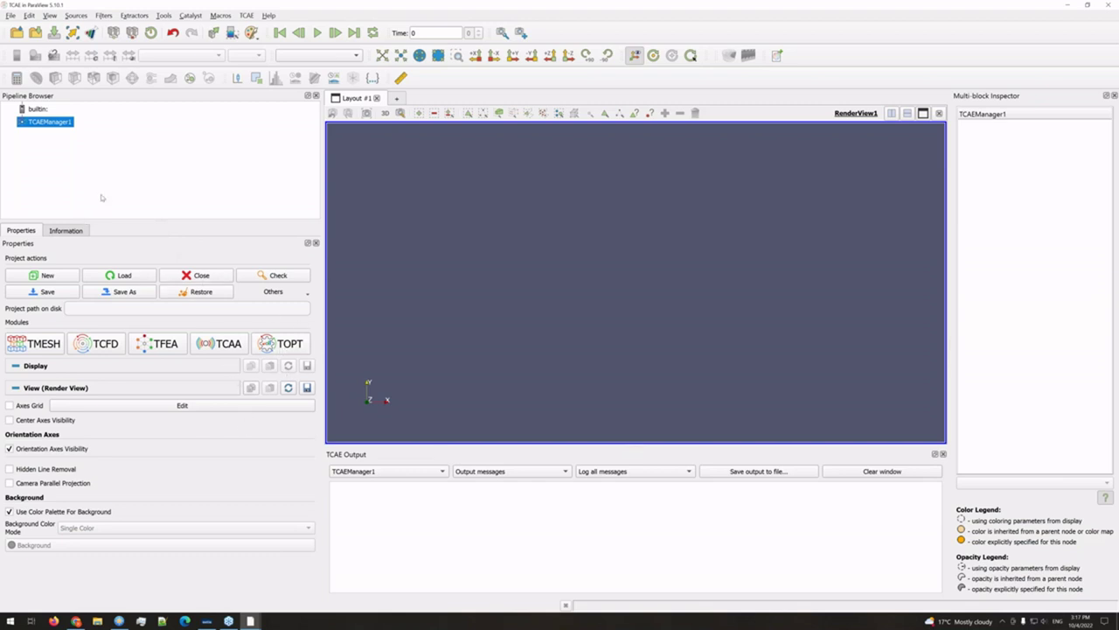
left_click(102, 196)
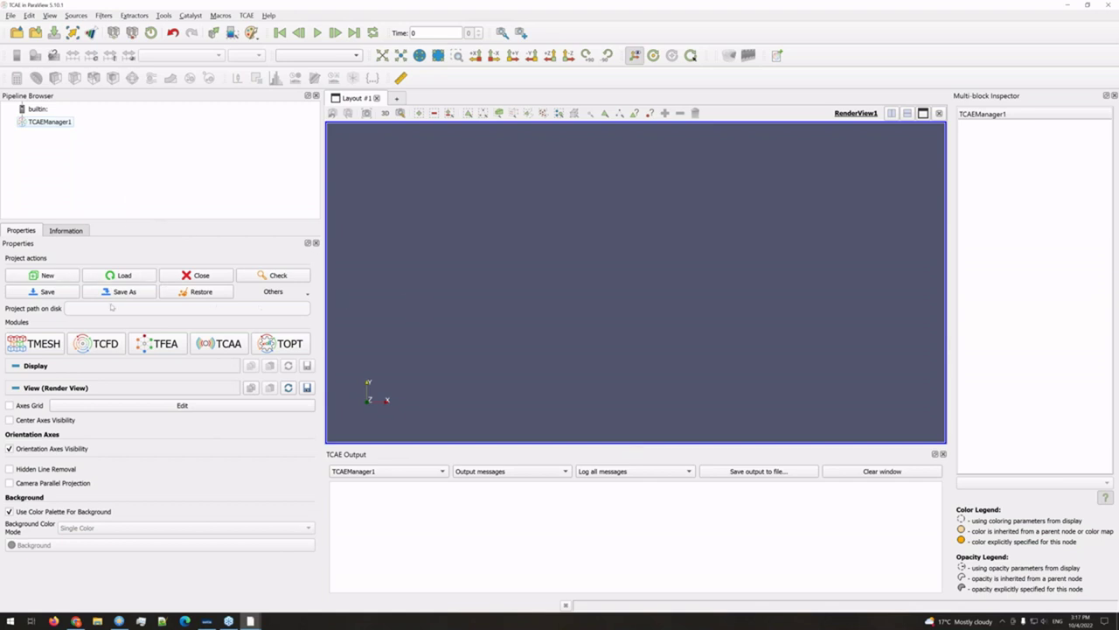
Step: Create a new empty TCAE project from scratch without loading settings from a *.tcae configuration file
left_click(55, 277)
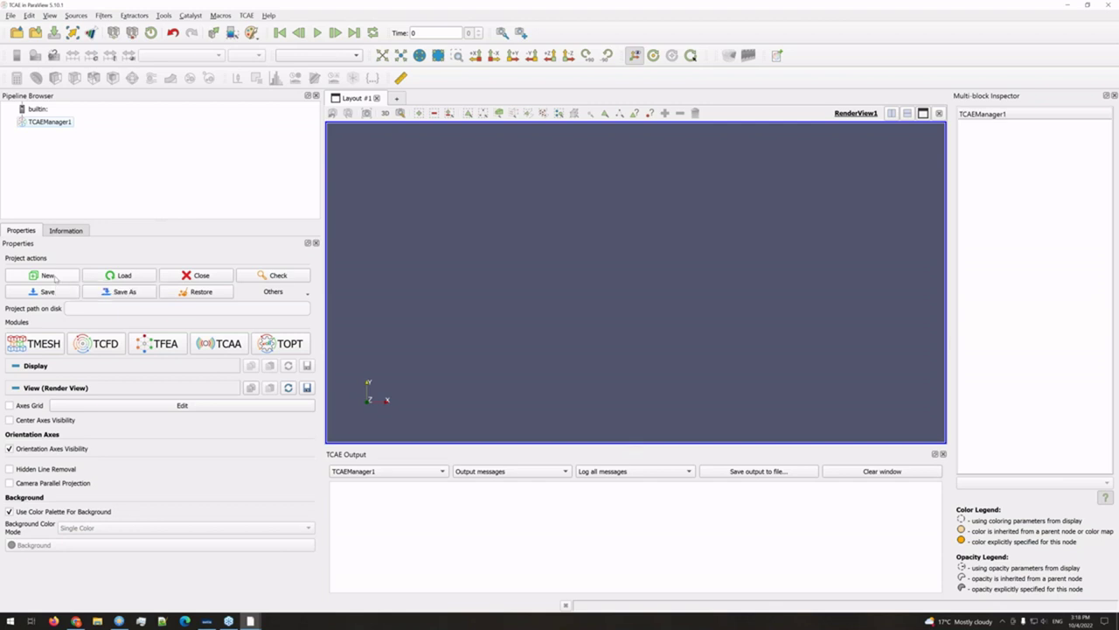
left_click(55, 278)
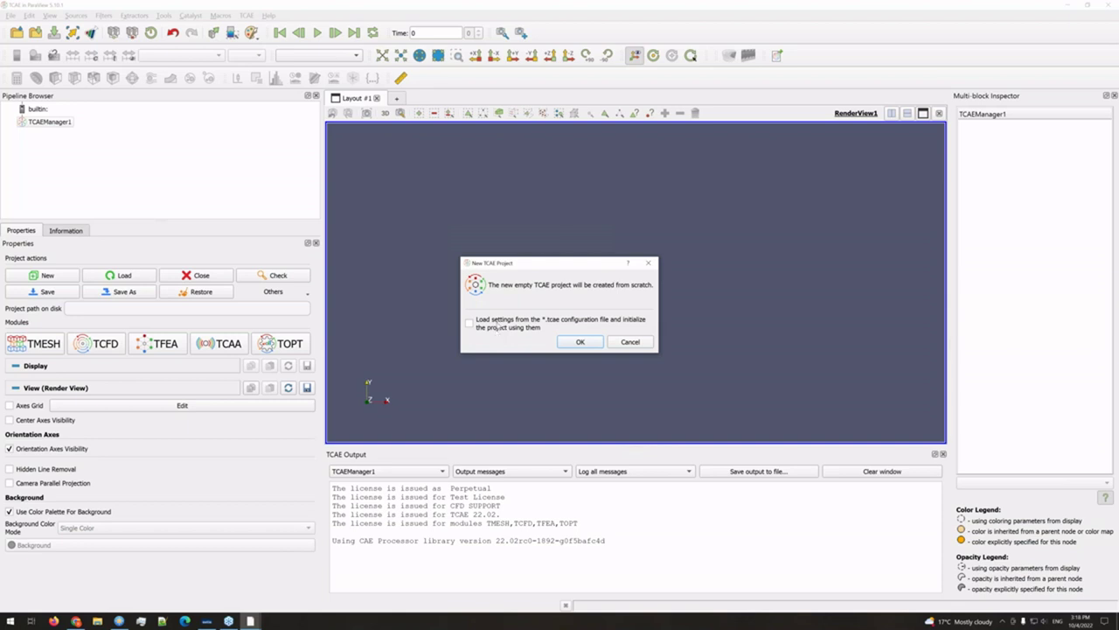
left_click(496, 327)
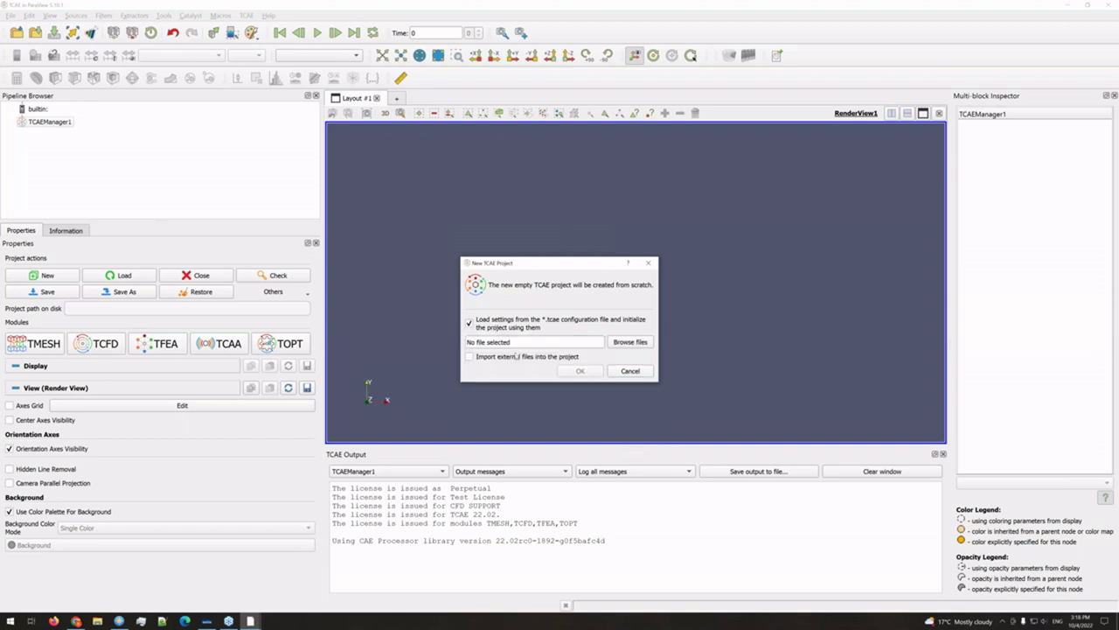
left_click_drag(523, 264, 523, 248)
left_click(469, 306)
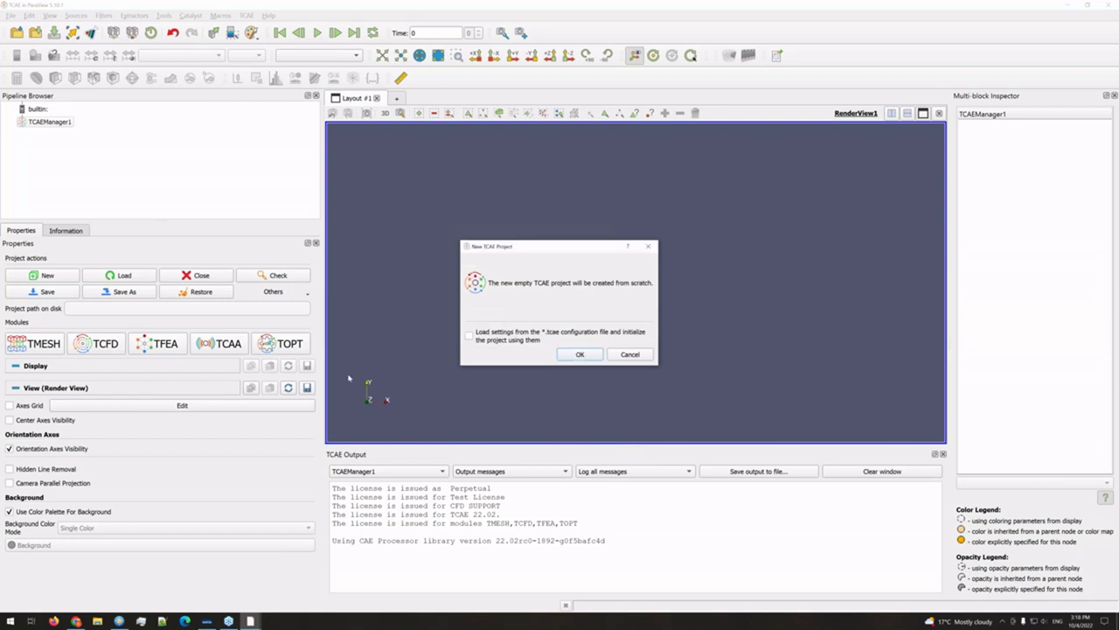
left_click(567, 355)
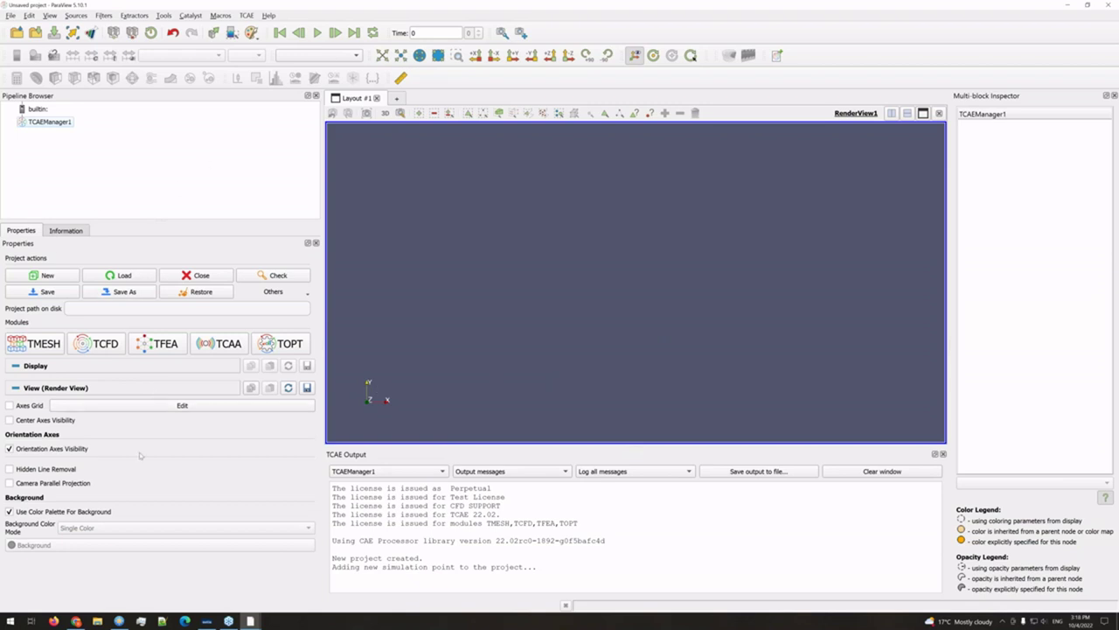
Step: Add the TMESH module to the project and expand its General, CFD Mesh and Components settings
left_click(23, 348)
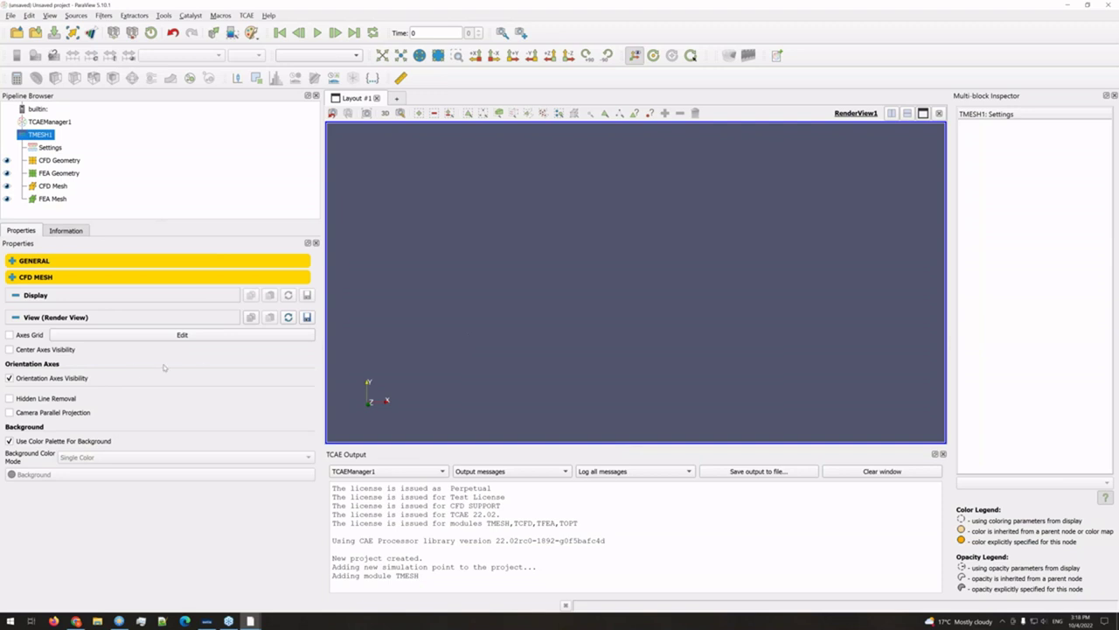
left_click(30, 276)
left_click(34, 260)
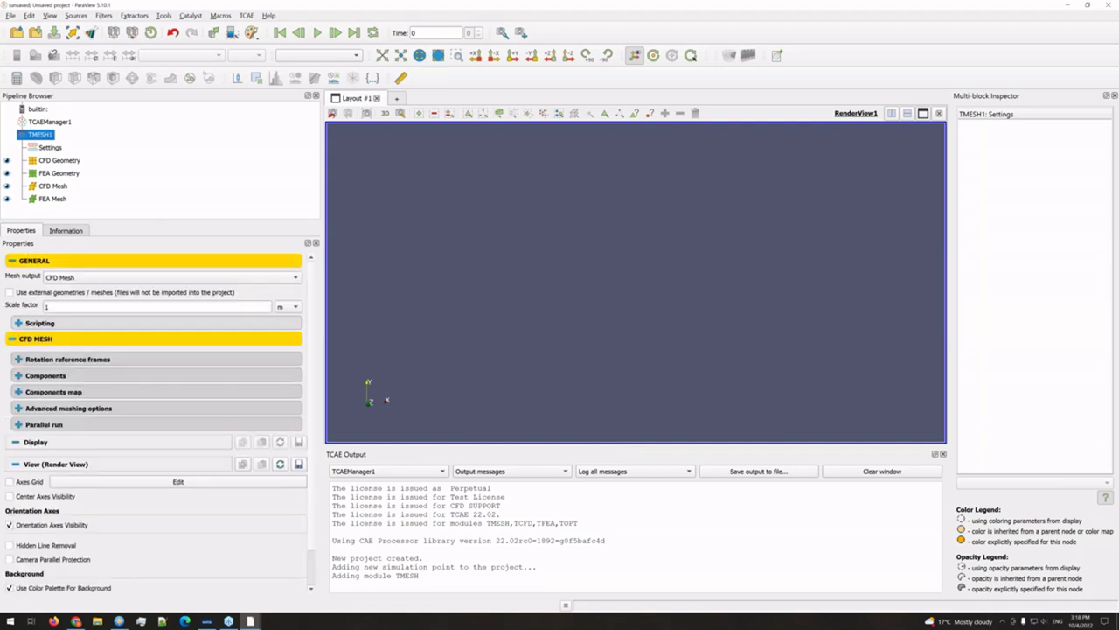
left_click(49, 376)
scroll(313, 411, "down", 2)
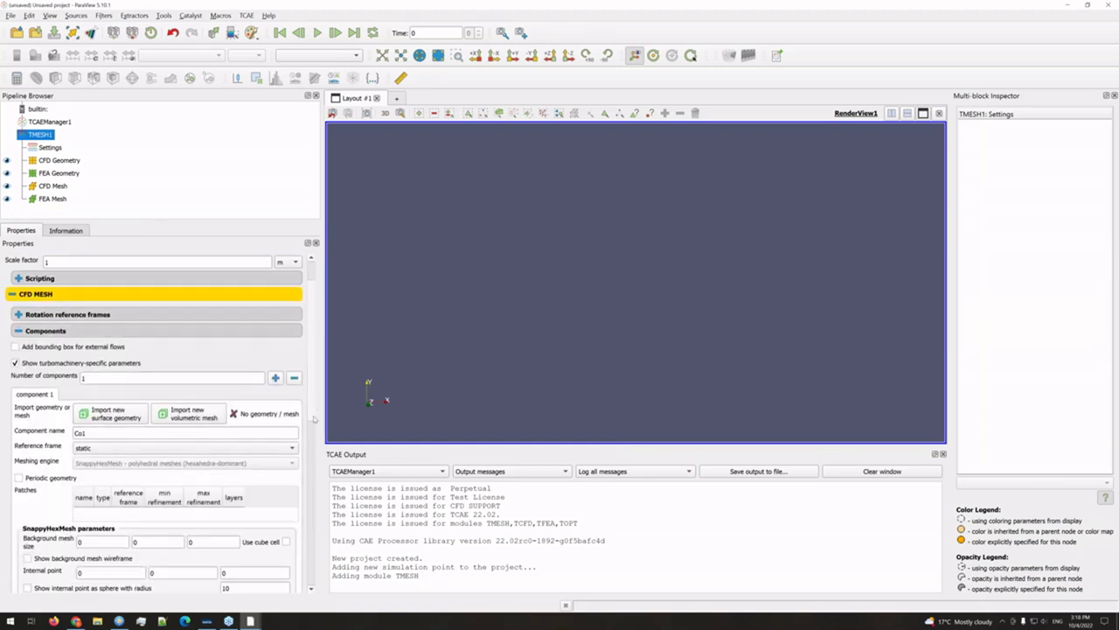
Step: Import the six induct STL files (exit, hub, inlet, per_L, per_T, shroud) from D:/Webinars/221004-HECC/InputGeometry as component 1's surface geometry
scroll(313, 420, "down", 4)
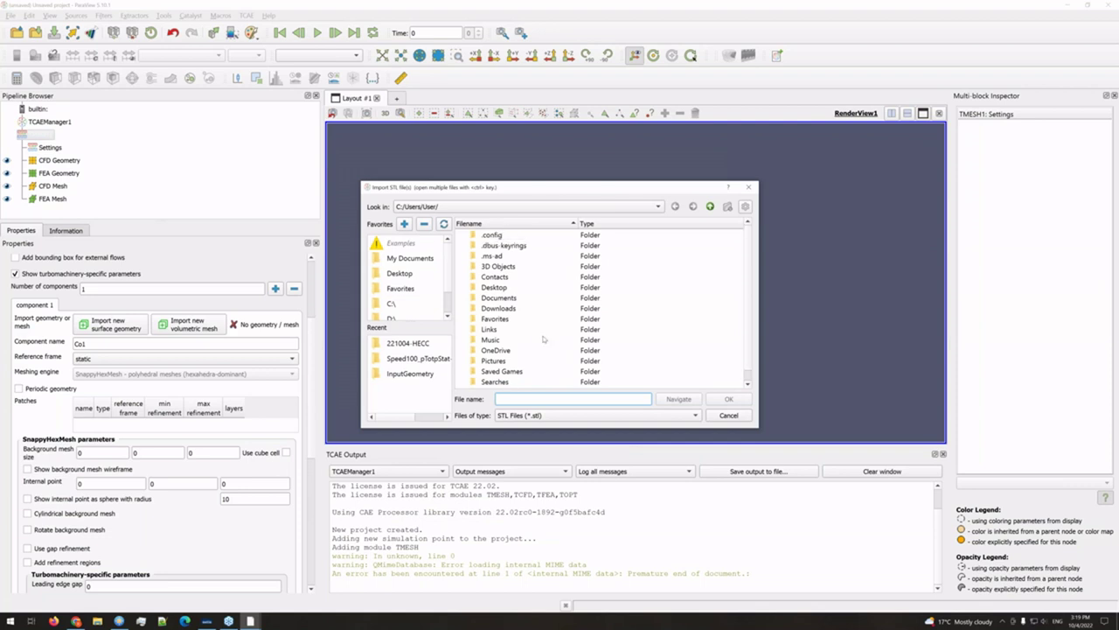
left_click(404, 320)
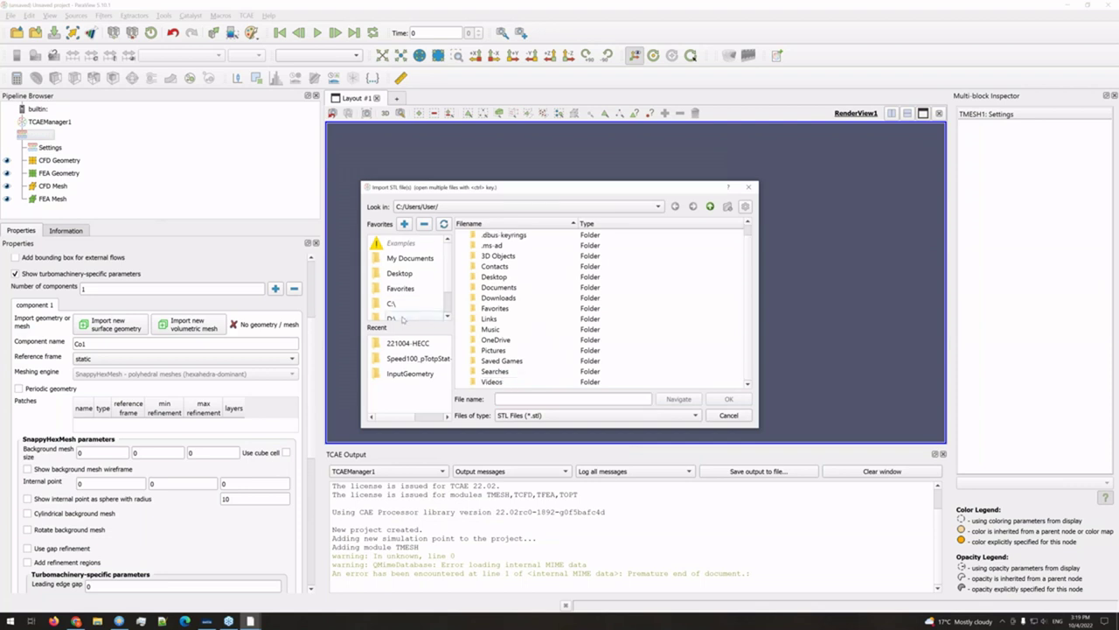
left_click(411, 342)
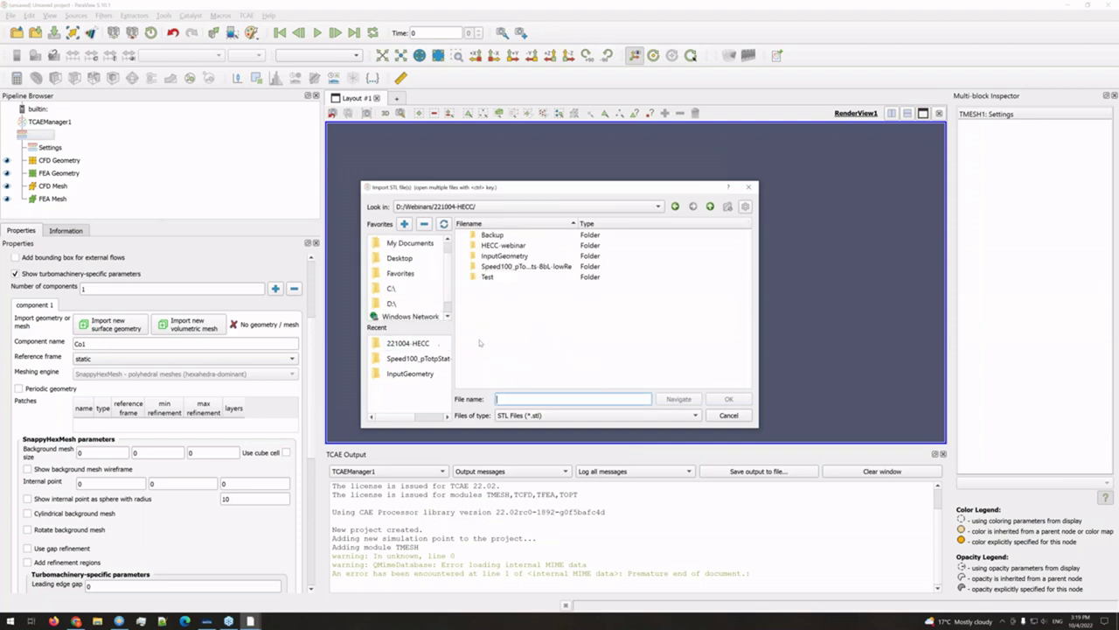
double_click(504, 255)
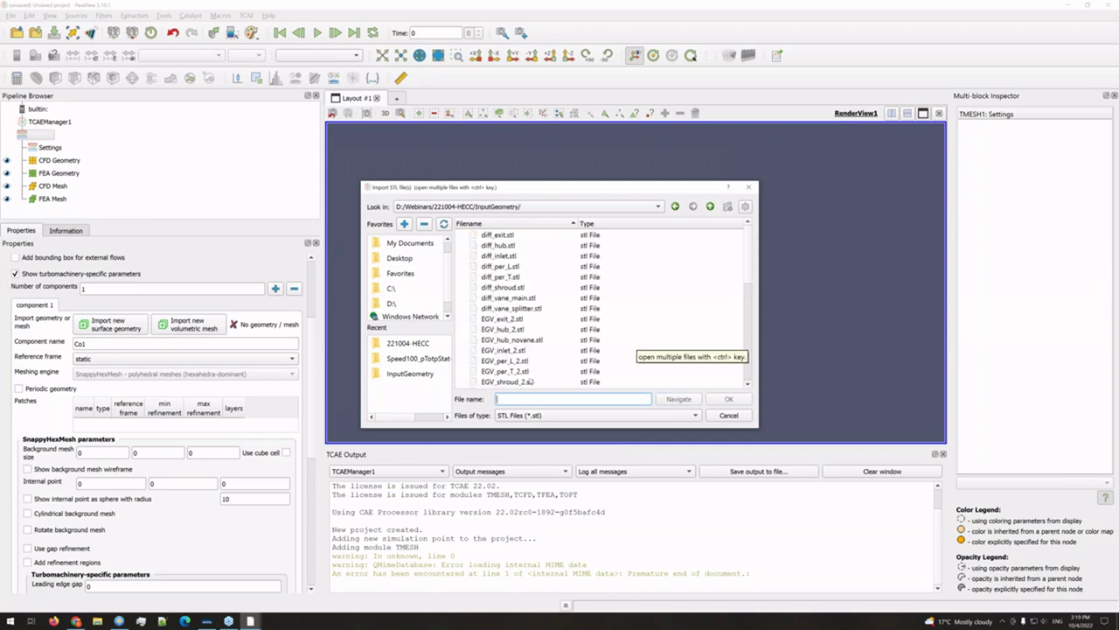
scroll(523, 346, "down", 2)
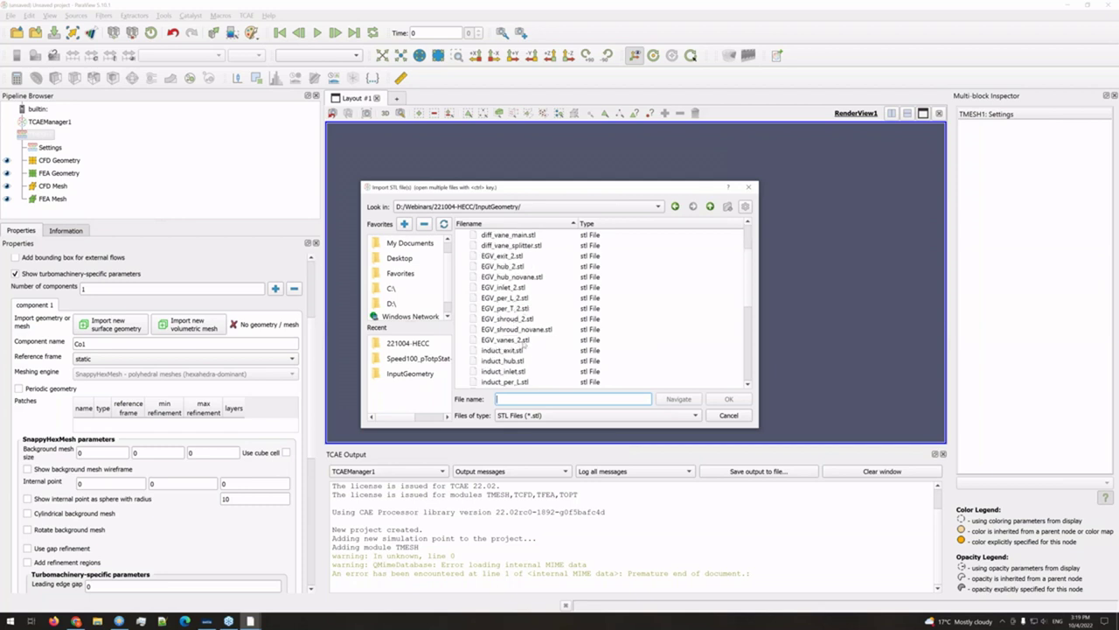
scroll(505, 335, "down", 2)
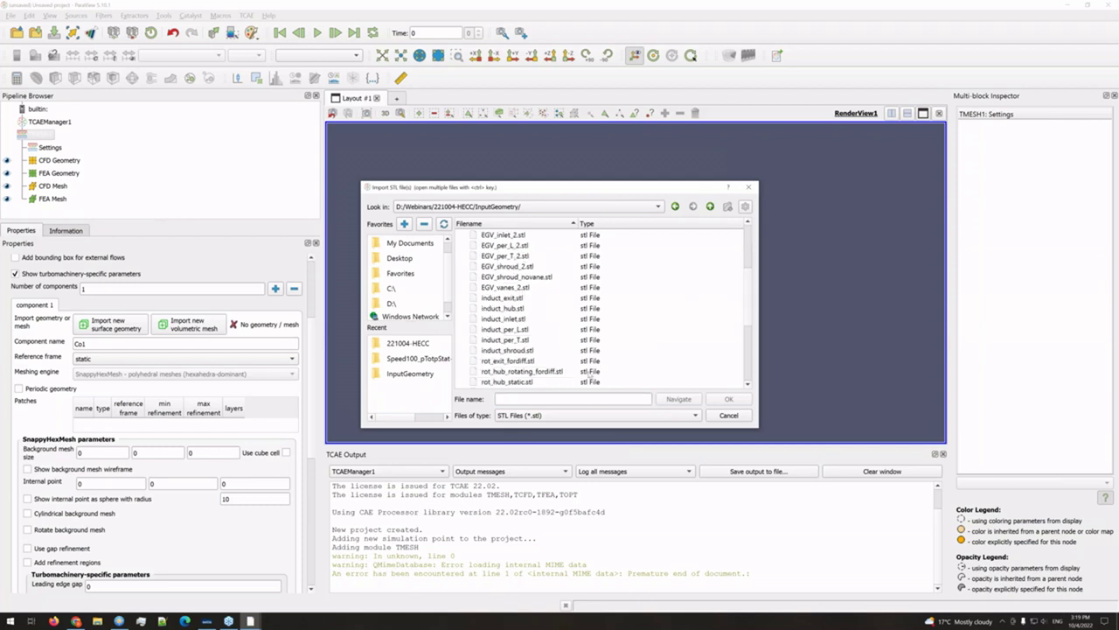
left_click_drag(501, 298, 510, 351)
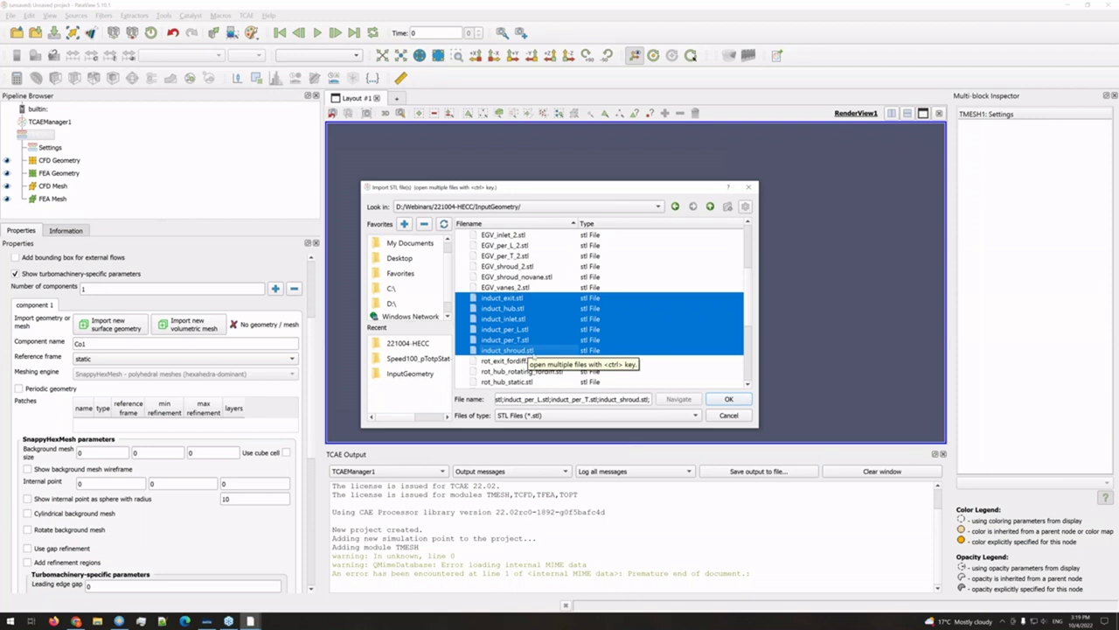
left_click(737, 401)
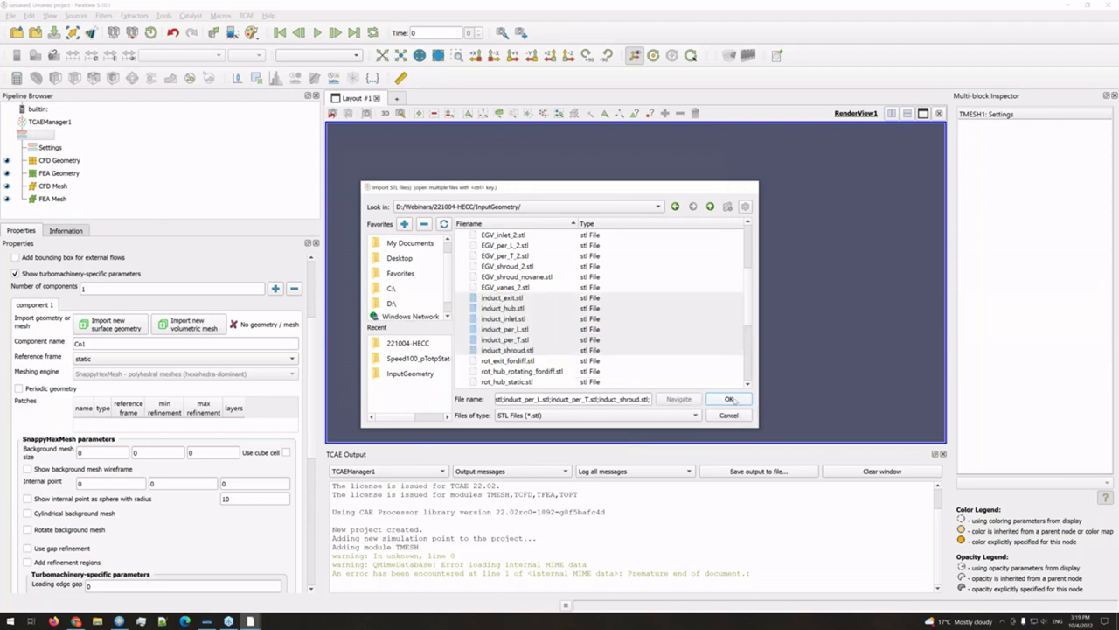
left_click_drag(481, 312, 462, 385)
scroll(213, 464, "down", 1)
scroll(219, 460, "up", 1)
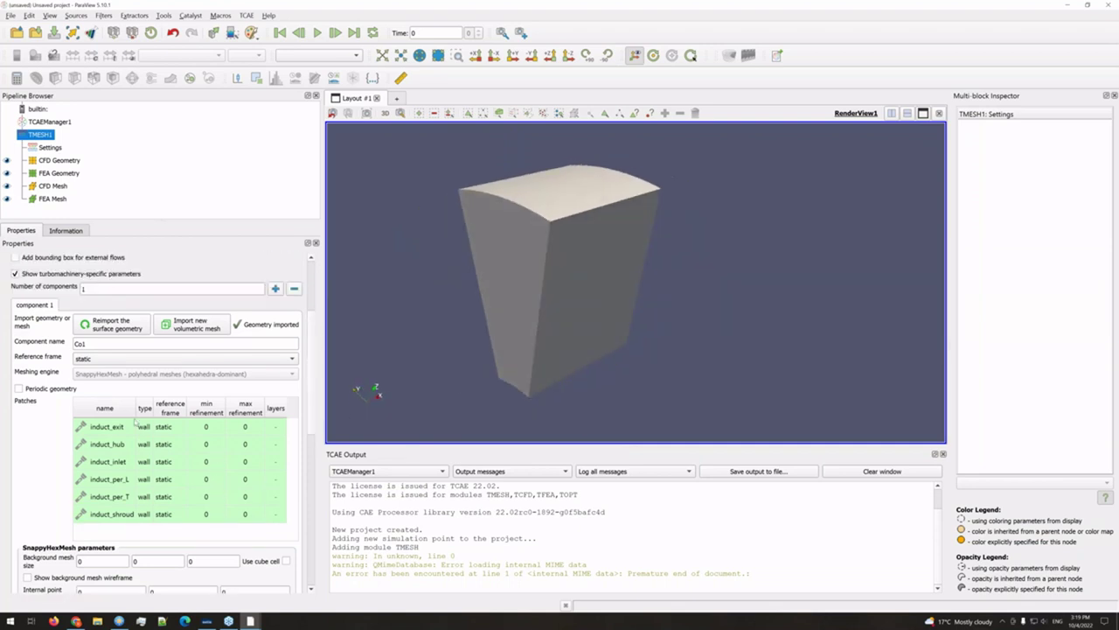
Step: Rename component 1 as Inlet and keep its reference frame static
scroll(121, 403, "up", 1)
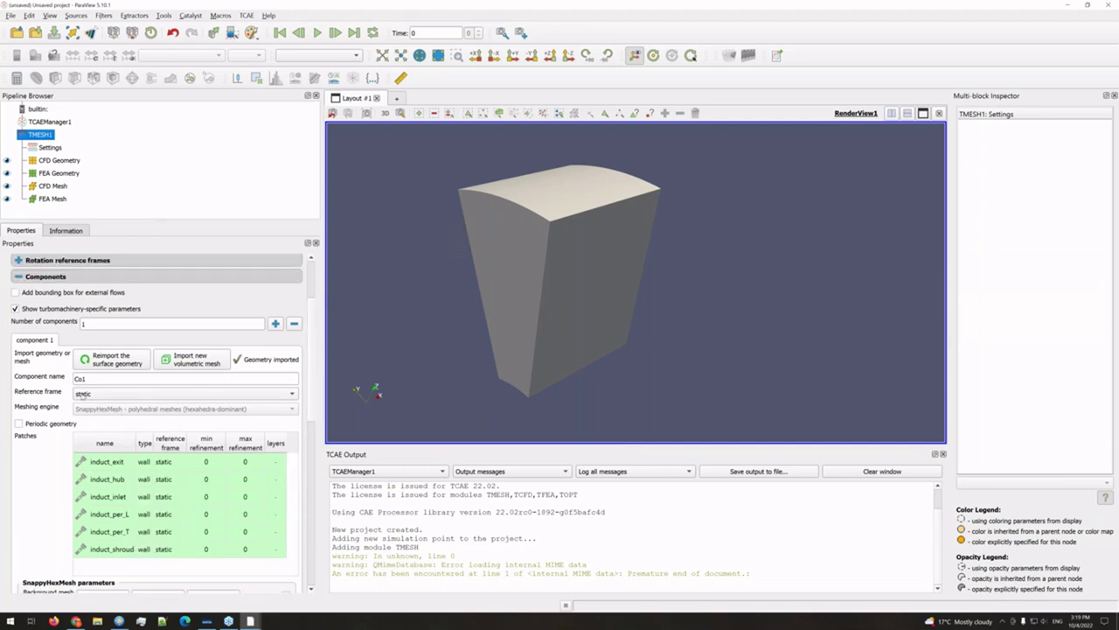
double_click(98, 378)
type("Inlet")
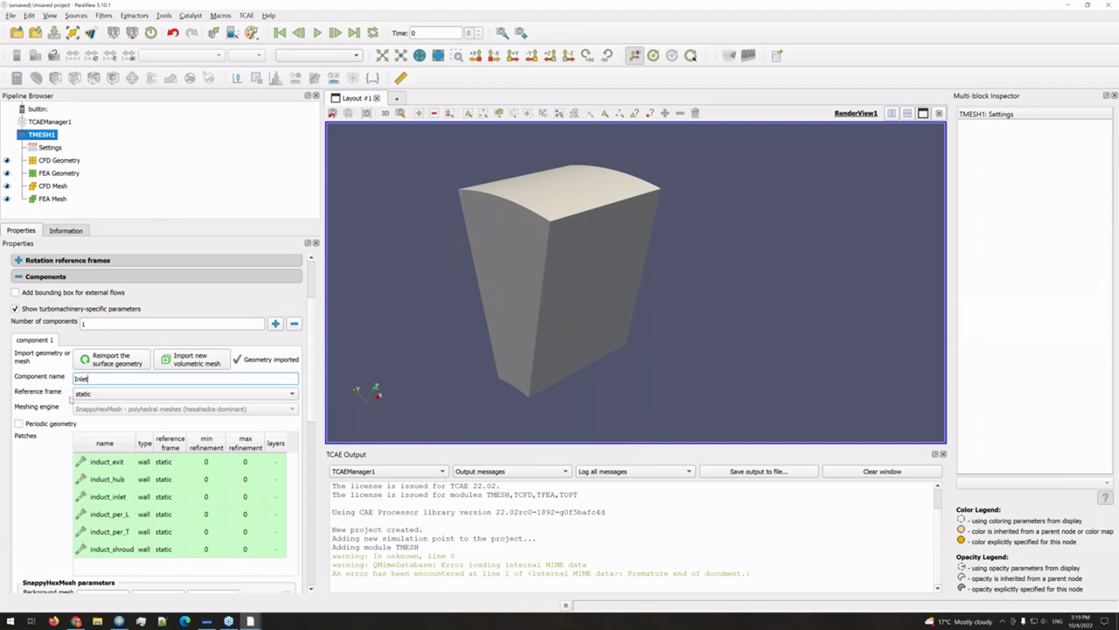
left_click(90, 395)
left_click(90, 394)
left_click_drag(649, 260, 612, 268)
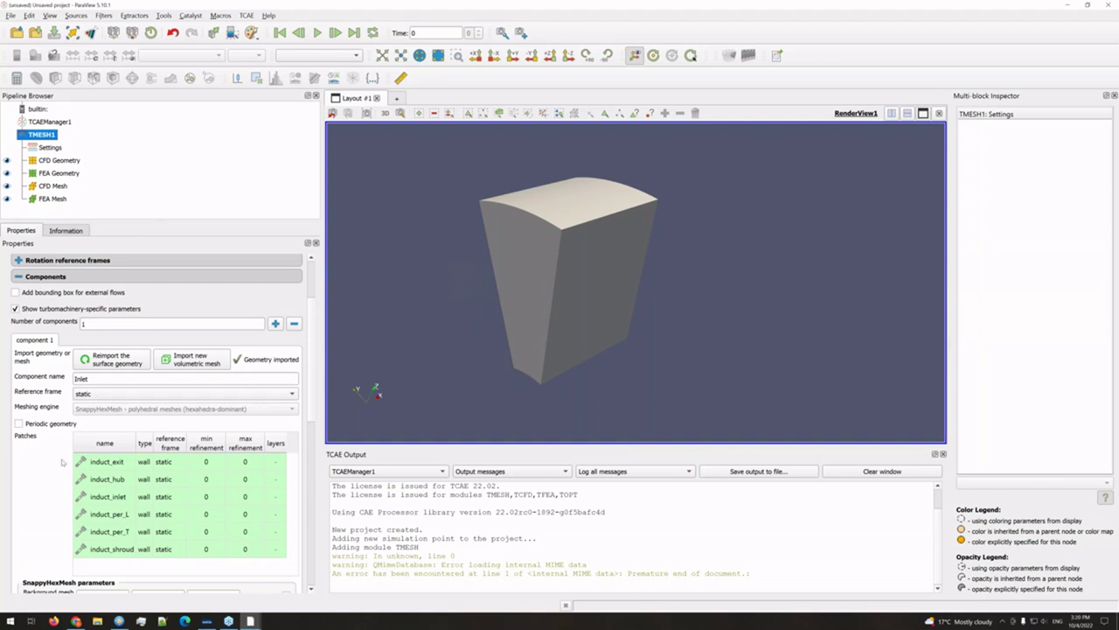
Step: Mark the Inlet component as periodic geometry and set its number of periodic segments to 15
scroll(131, 472, "down", 2)
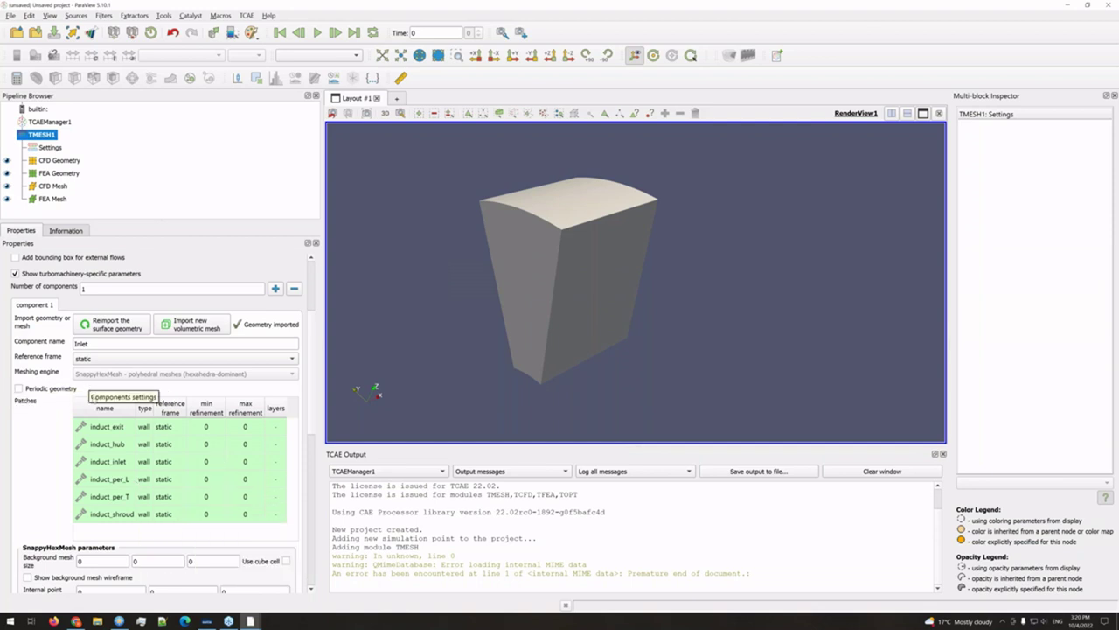
left_click_drag(690, 282, 700, 284)
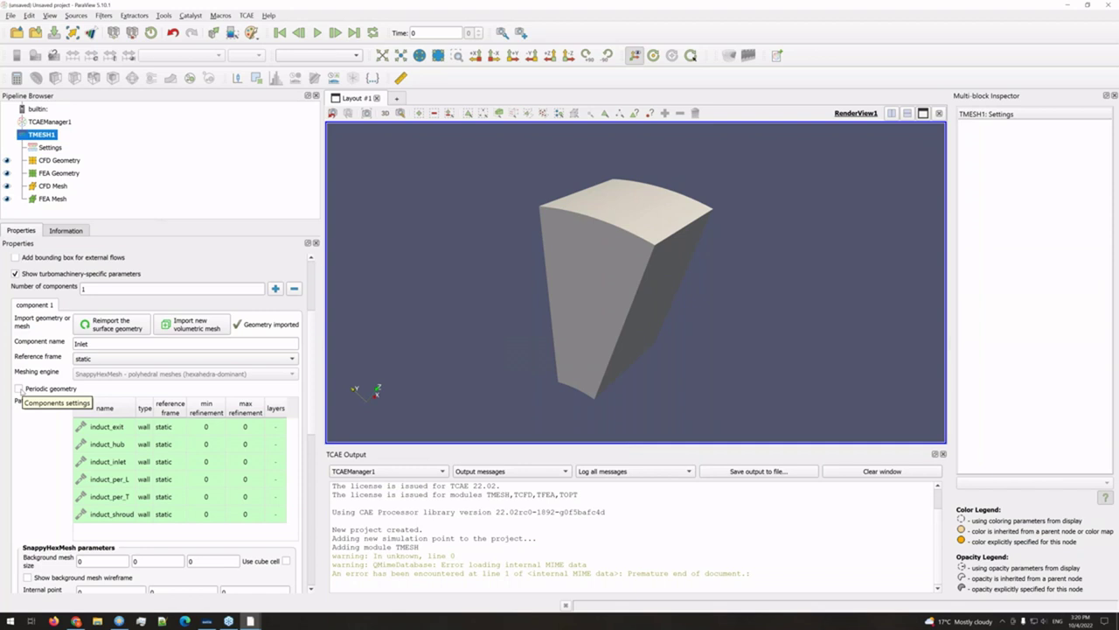
left_click(19, 388)
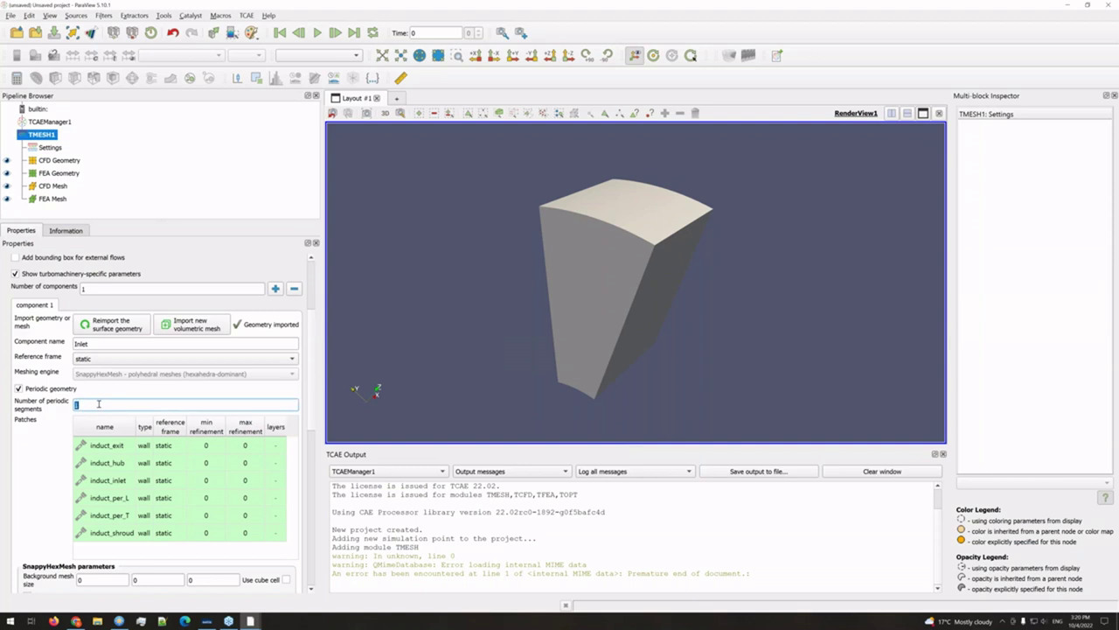
left_click_drag(645, 312, 618, 329)
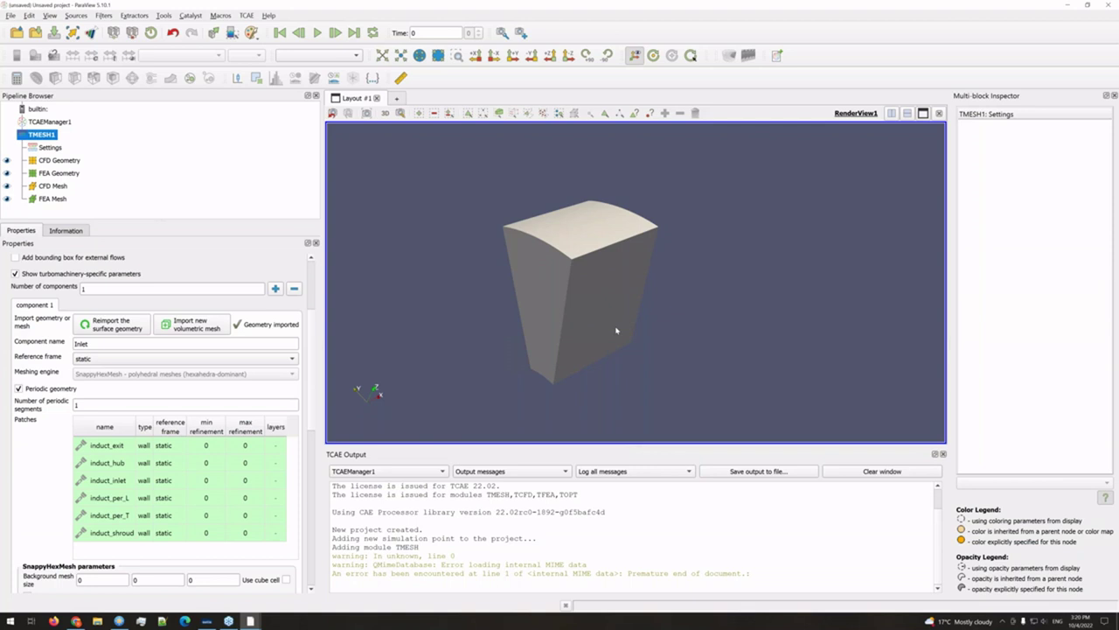
double_click(101, 408)
scroll(117, 446, "down", 1)
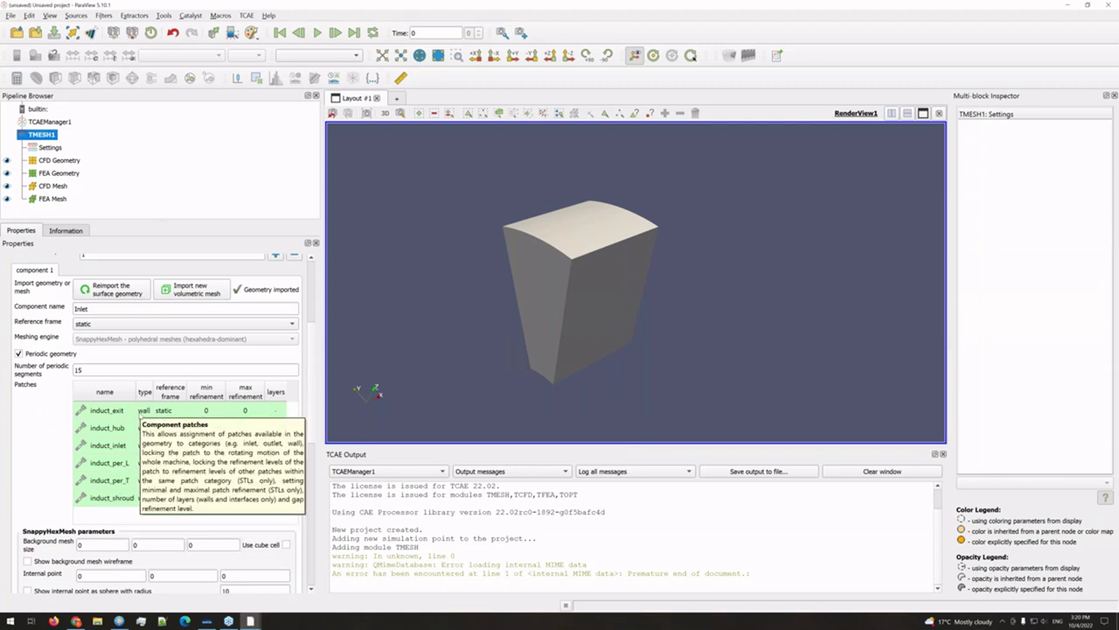
Step: Set the patch type of induct_exit to outlet and of induct_inlet to inlet, highlighting the inlet patch in the geometry
left_click(143, 410)
left_click(142, 410)
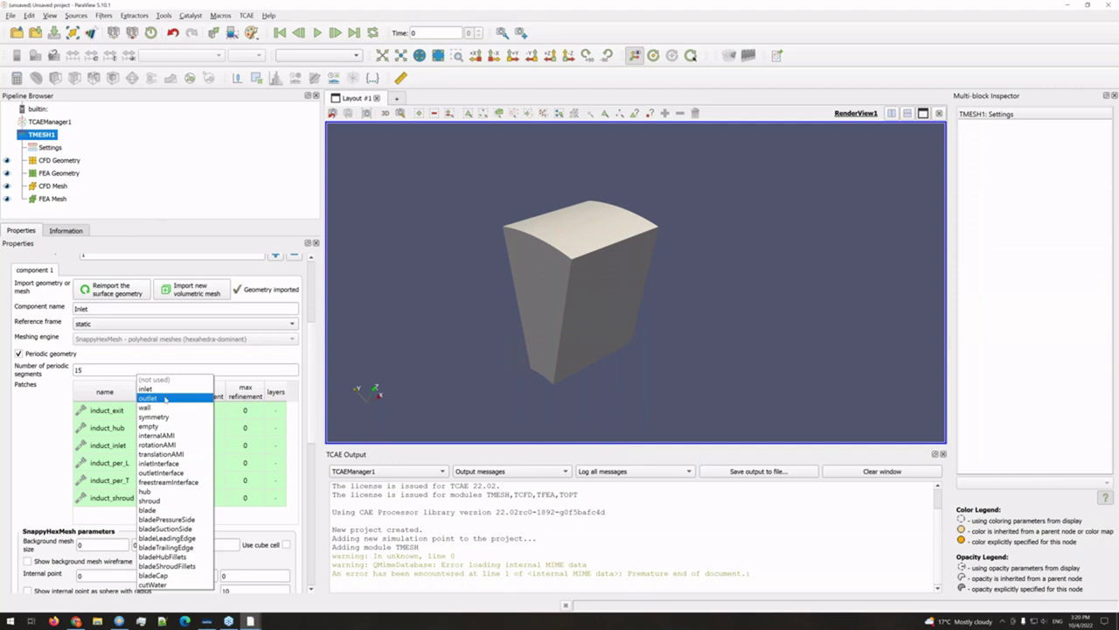
left_click(165, 398)
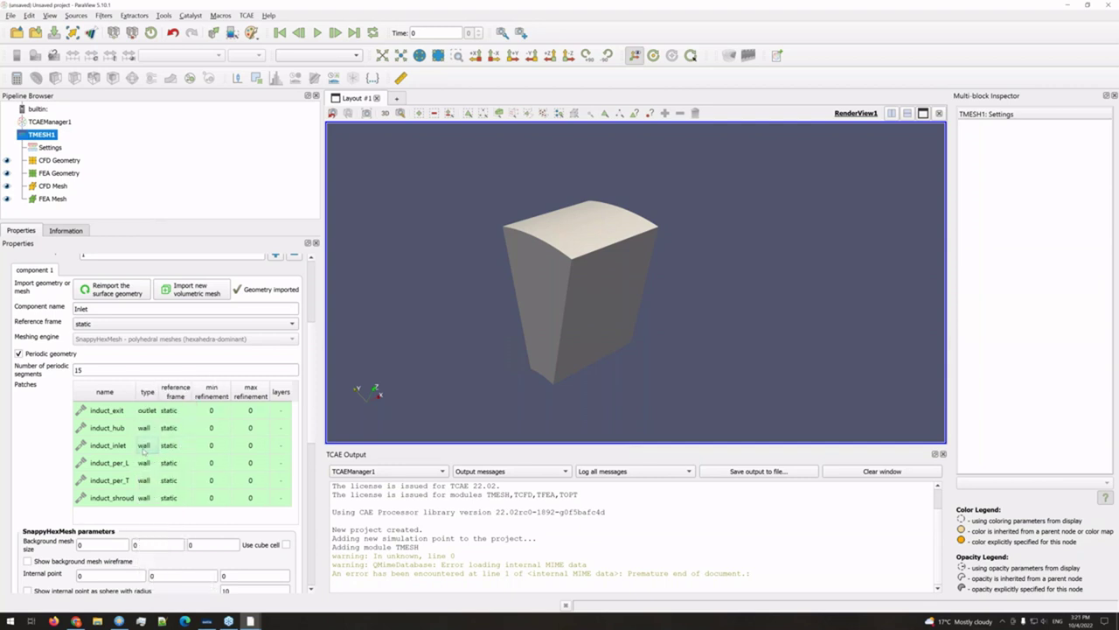
left_click(154, 445)
left_click(146, 424)
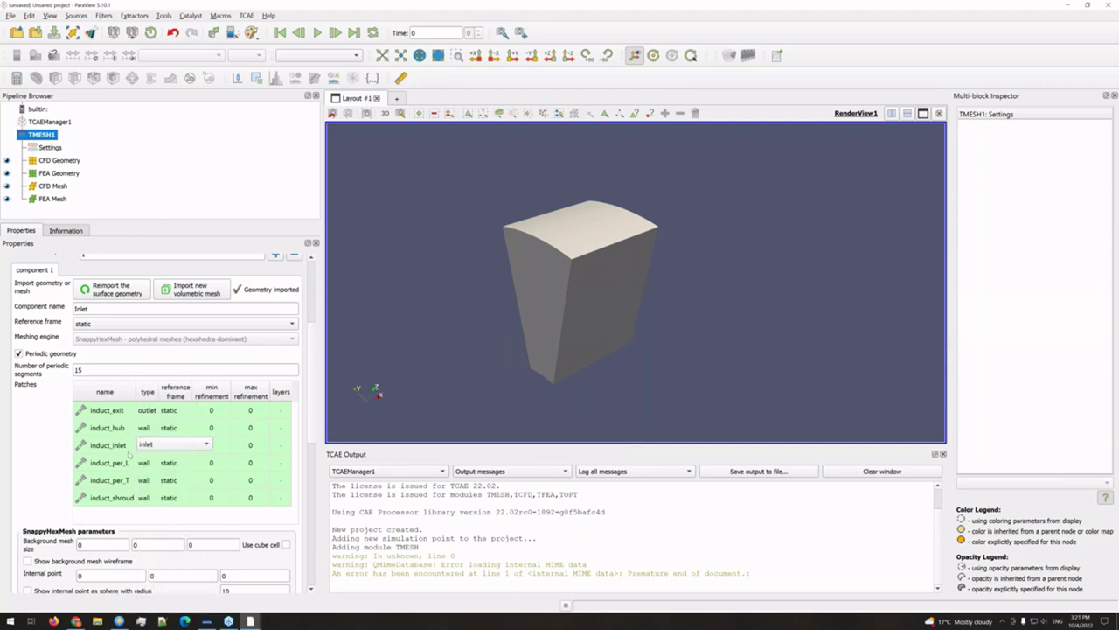
left_click(125, 451)
left_click_drag(497, 337, 548, 350)
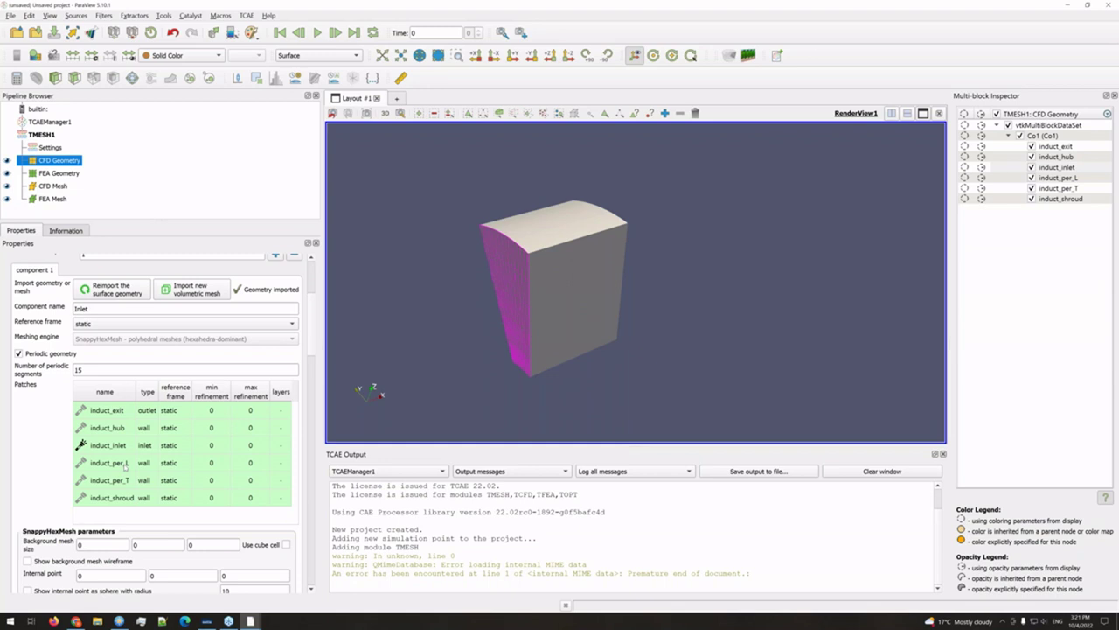
Step: Set the patch type of induct_shroud to shroud and of induct_hub to hub, highlighting the hub patch in the geometry
double_click(143, 499)
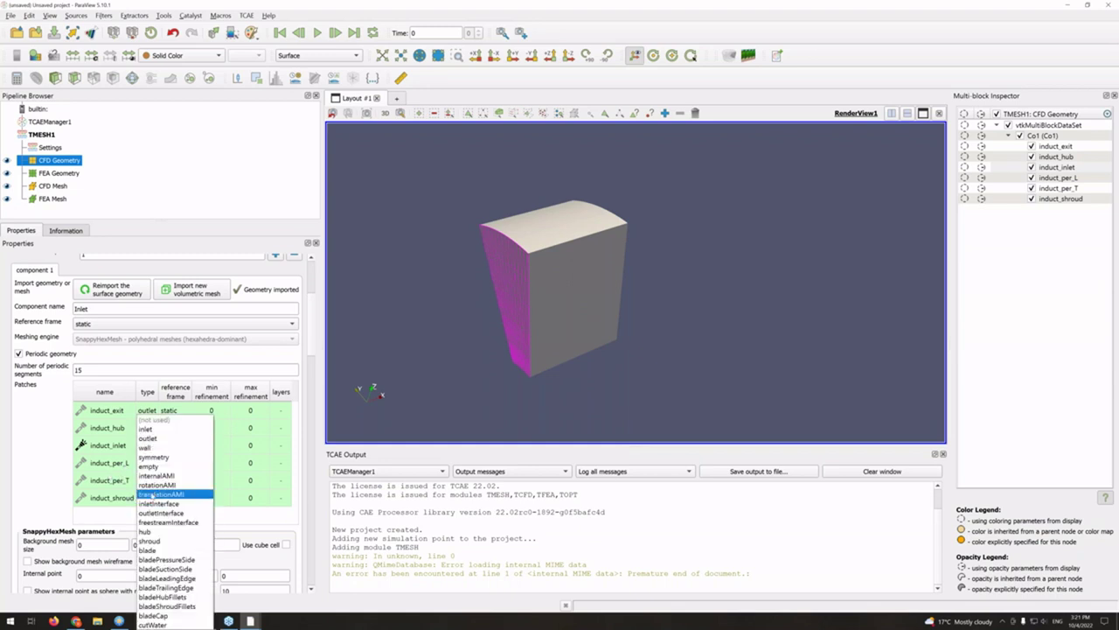
left_click(155, 541)
left_click(130, 508)
double_click(142, 432)
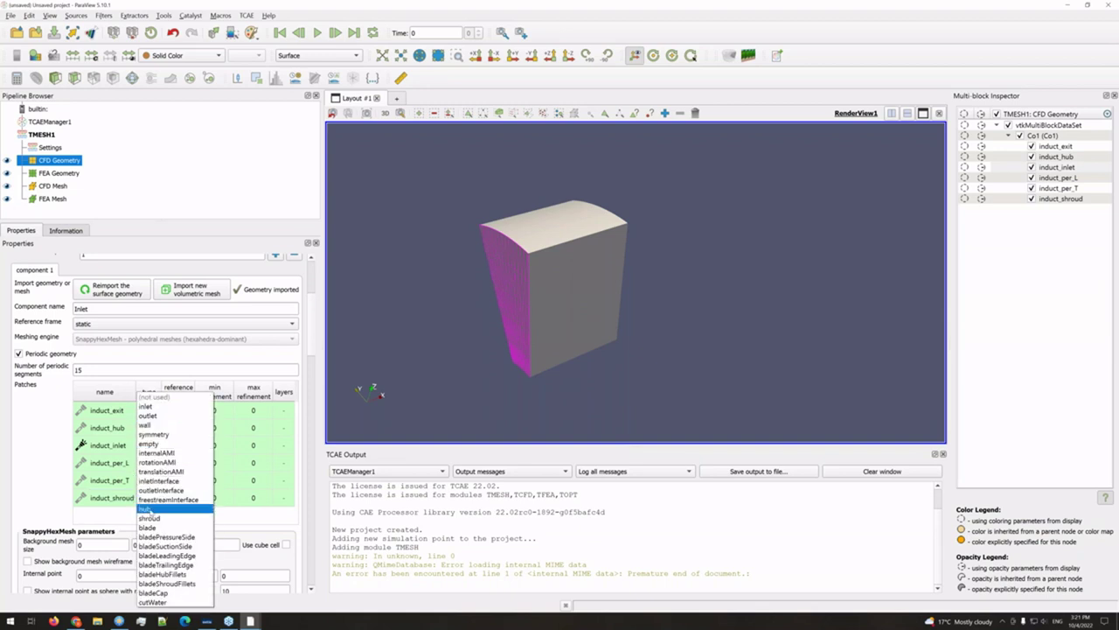
left_click(145, 509)
left_click_drag(603, 324, 588, 376)
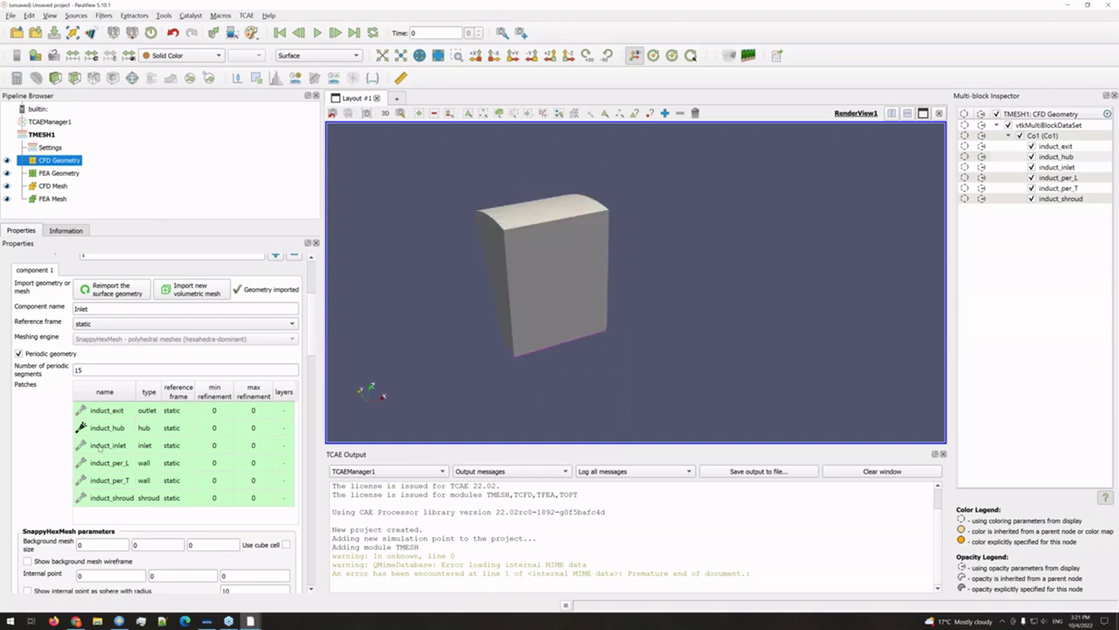
left_click_drag(526, 340, 537, 342)
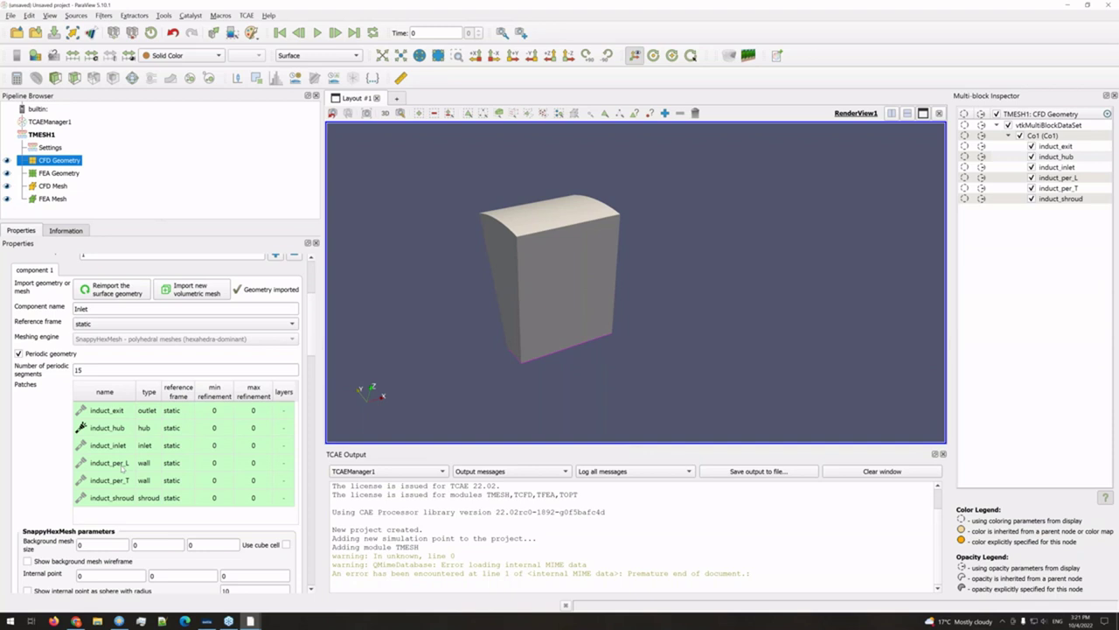
Step: Highlight the periodic side patches induct_per_L and induct_per_T in the geometry and set both their types to rotationAMI
left_click(110, 464)
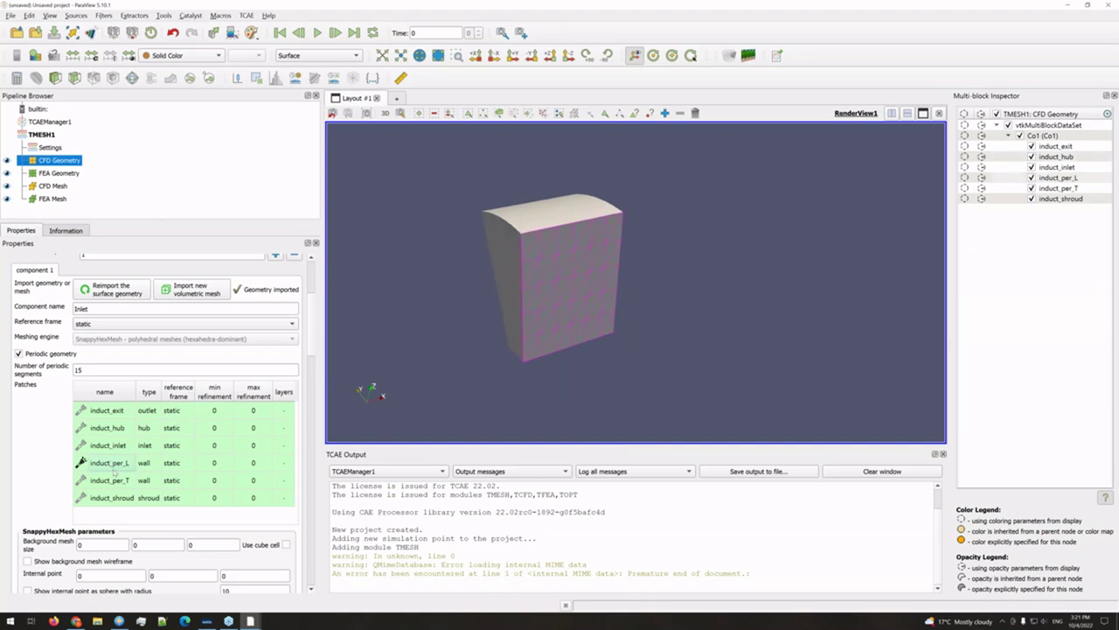
left_click(114, 479)
mouse_move(455, 320)
left_mouse_down()
mouse_move(587, 317)
mouse_move(445, 323)
left_mouse_up()
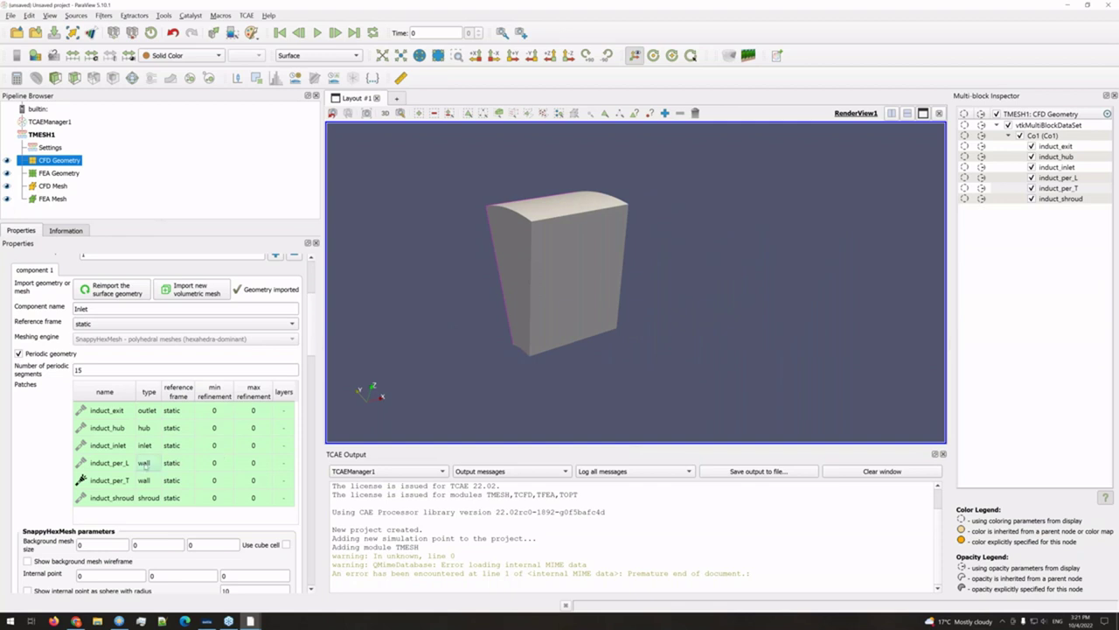
left_click(144, 464)
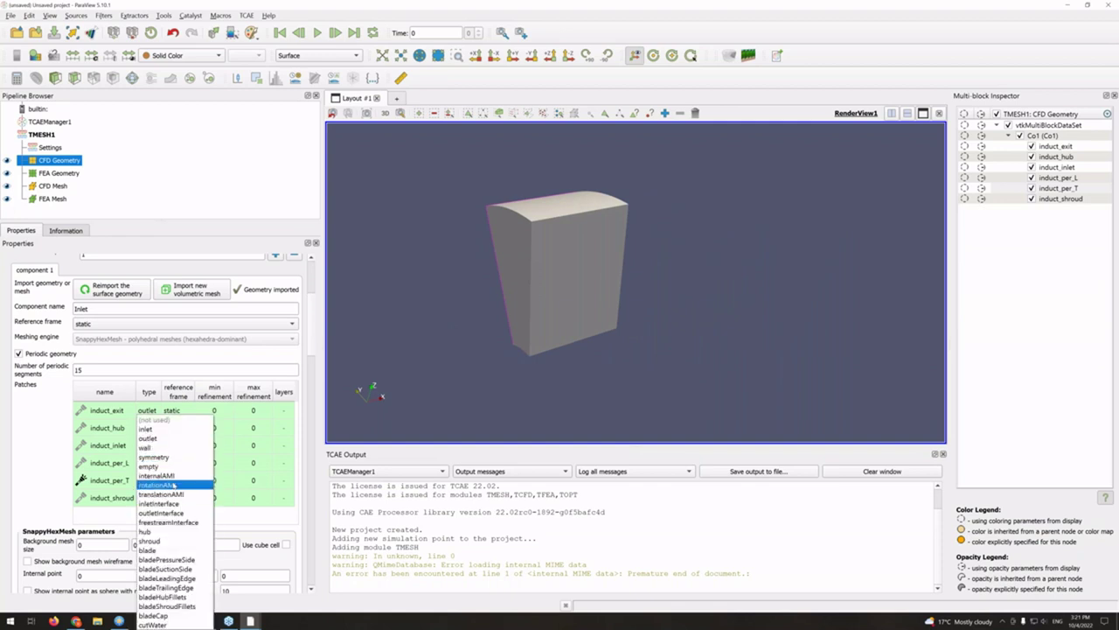
left_click(175, 484)
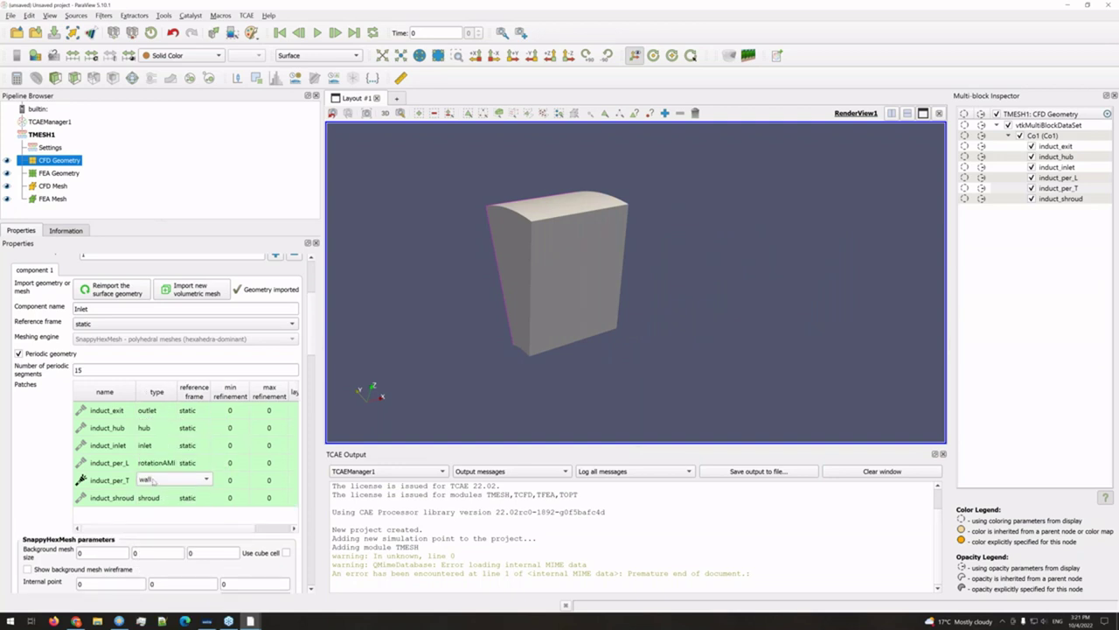
left_click(154, 481)
left_click(166, 485)
left_click(207, 479)
left_click(217, 477)
left_click_drag(506, 255, 527, 253)
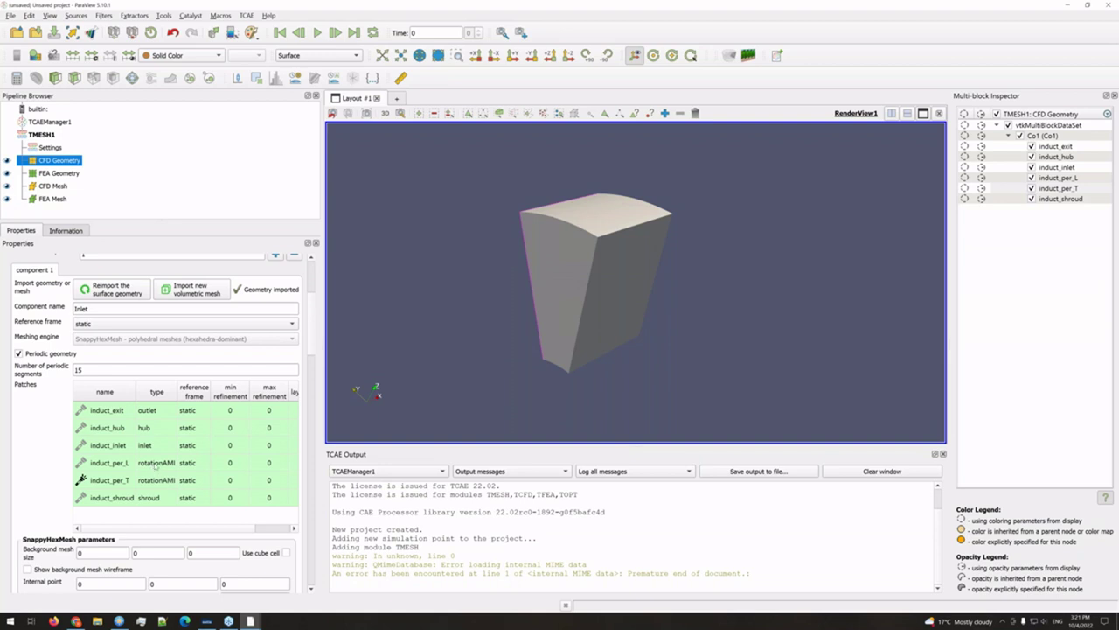
Step: Connect the rotationAMI patch induct_per_L to its periodic counterpart induct_per_T
right_click(156, 468)
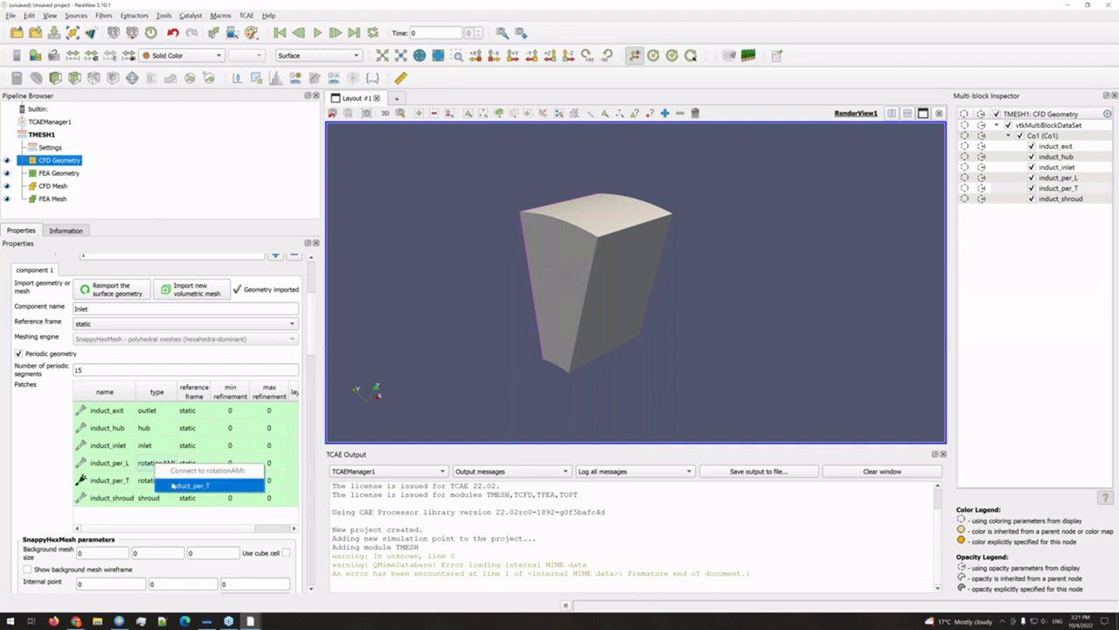
left_click(179, 486)
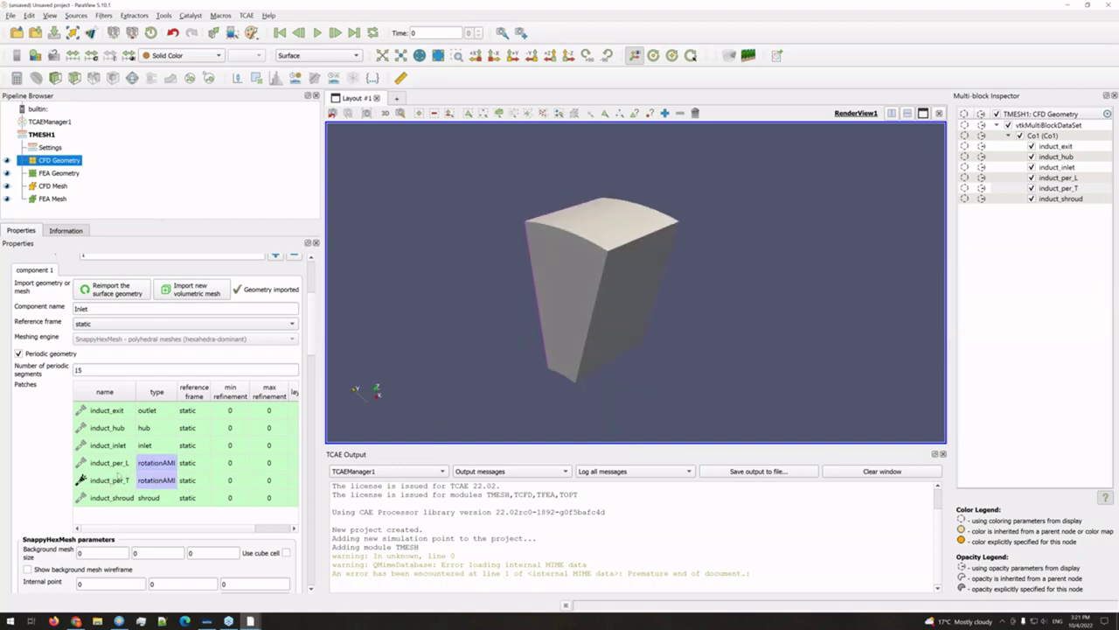
left_click_drag(508, 346, 418, 386)
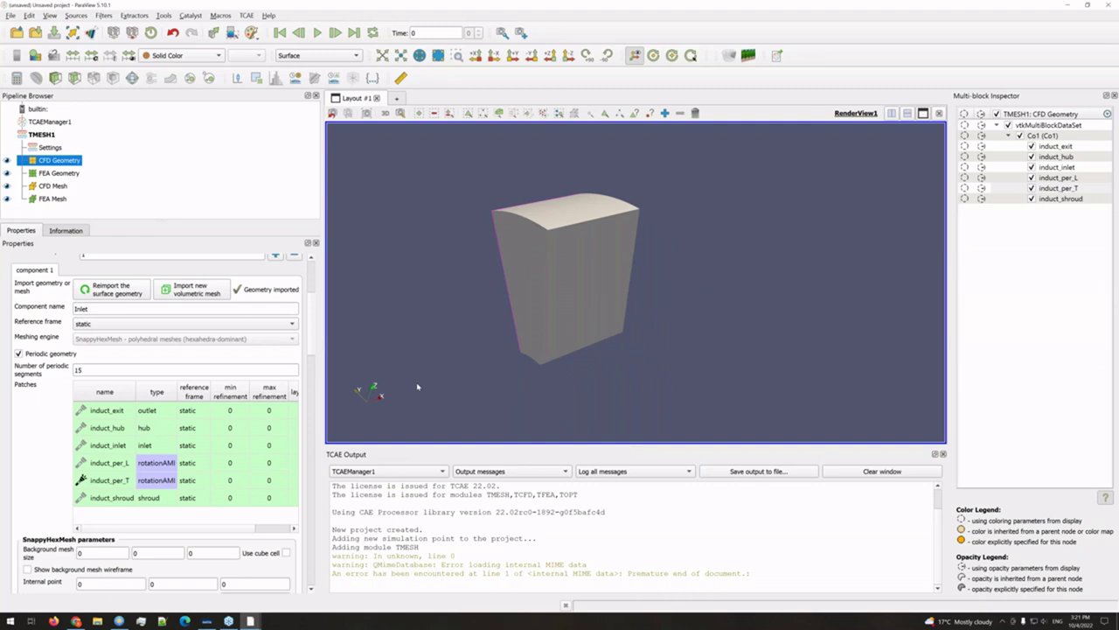
scroll(312, 350, "down", 3)
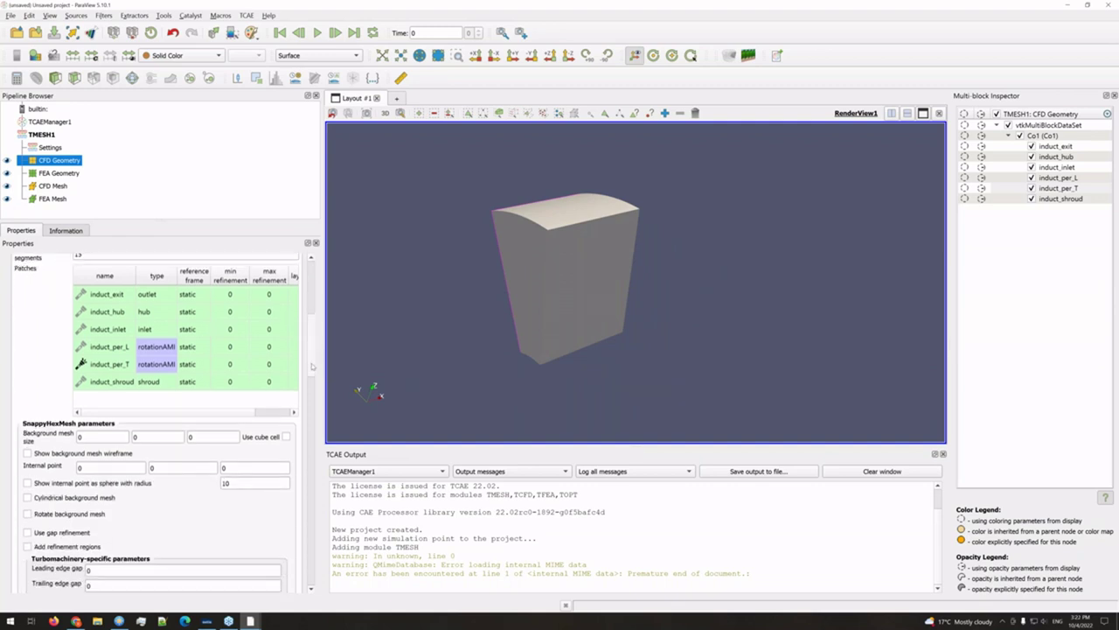
scroll(313, 367, "up", 2)
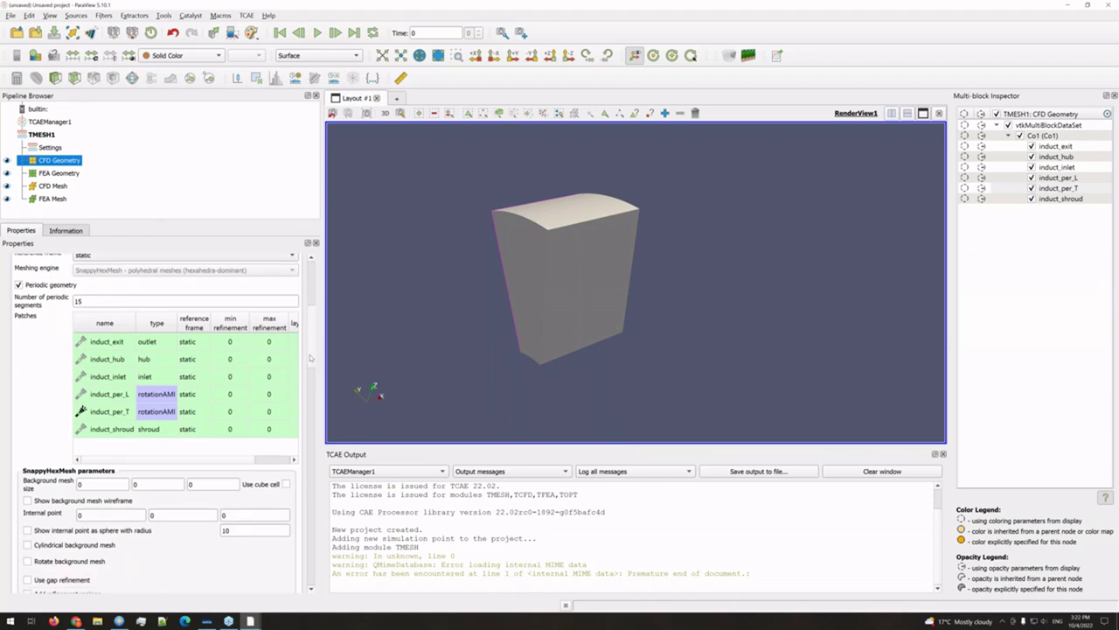
Step: Set the inlet component's background mesh size to 0.1 and use cube cells
left_click_drag(562, 302, 533, 352)
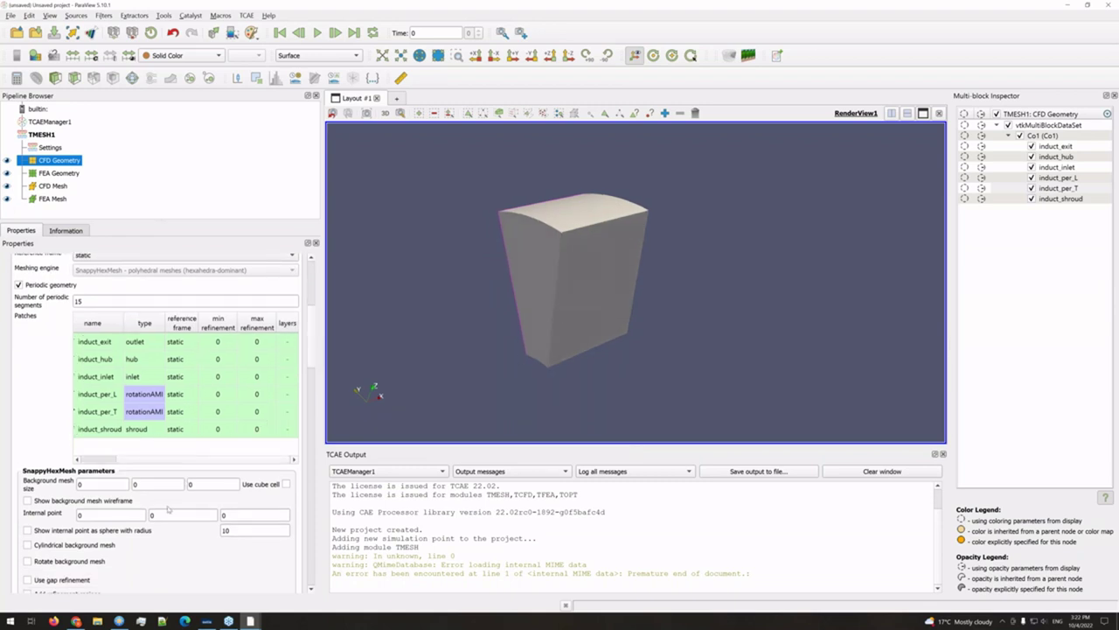
scroll(182, 462, "down", 2)
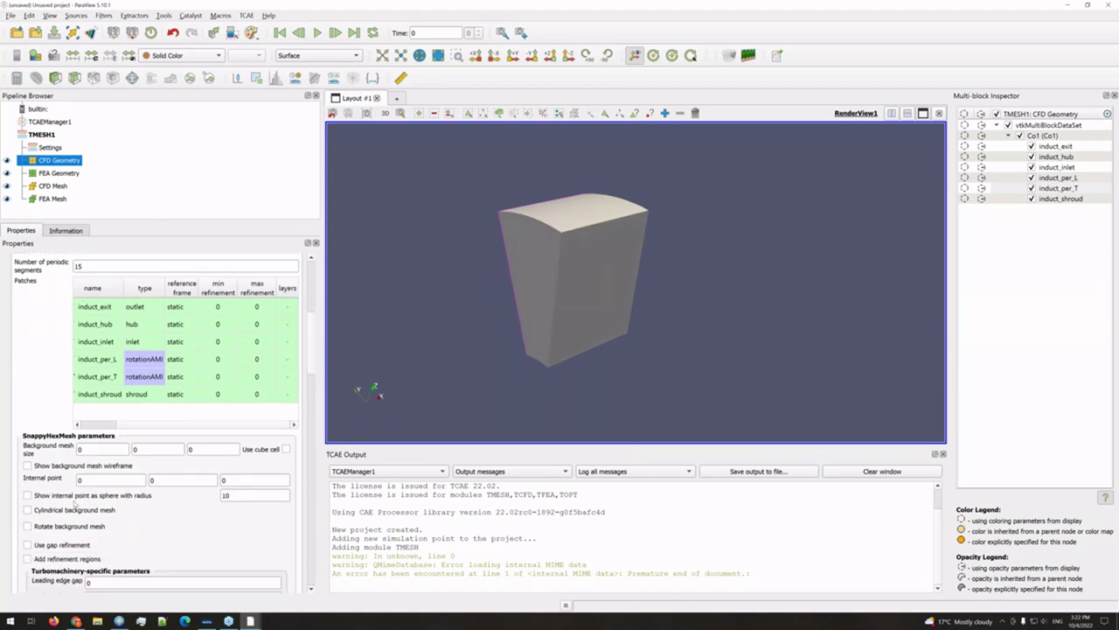
left_click(62, 468)
mouse_move(437, 369)
left_mouse_down()
mouse_move(415, 367)
mouse_move(438, 370)
left_mouse_up()
left_click(48, 469)
double_click(101, 449)
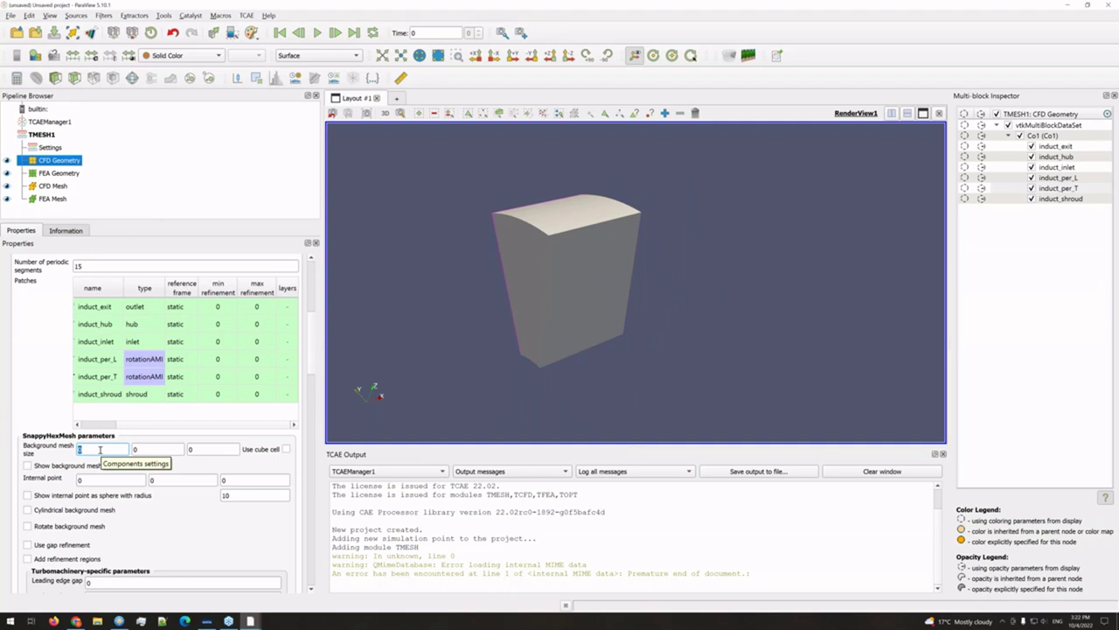
type("0.1")
left_click(286, 448)
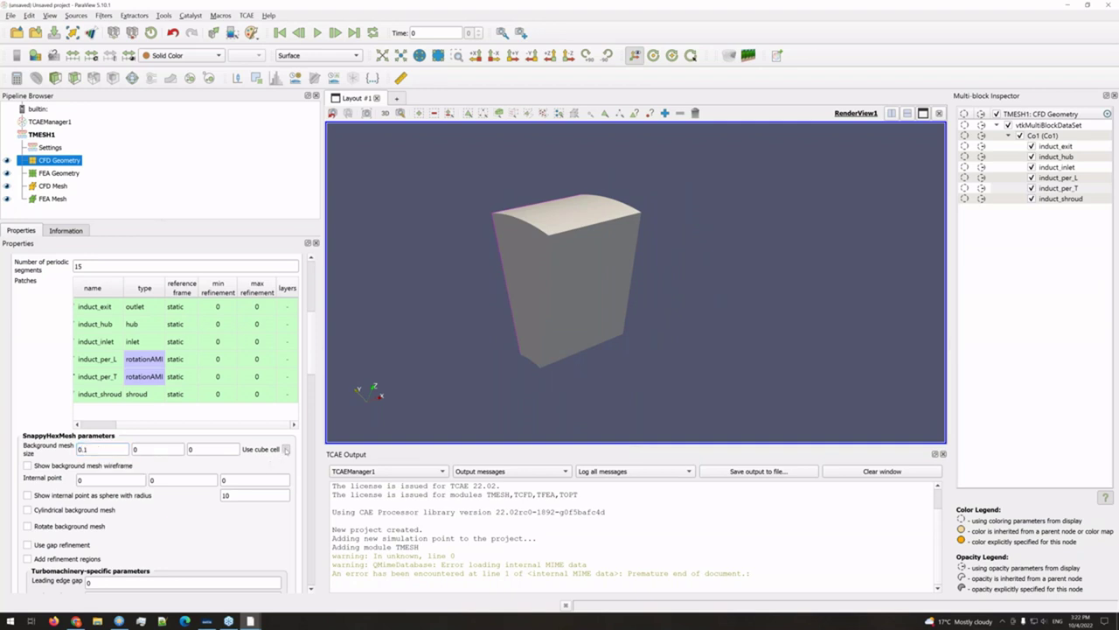
Step: Display the background mesh wireframe and examine how its cells cover the inlet geometry
left_click(68, 470)
left_click_drag(450, 218, 442, 392)
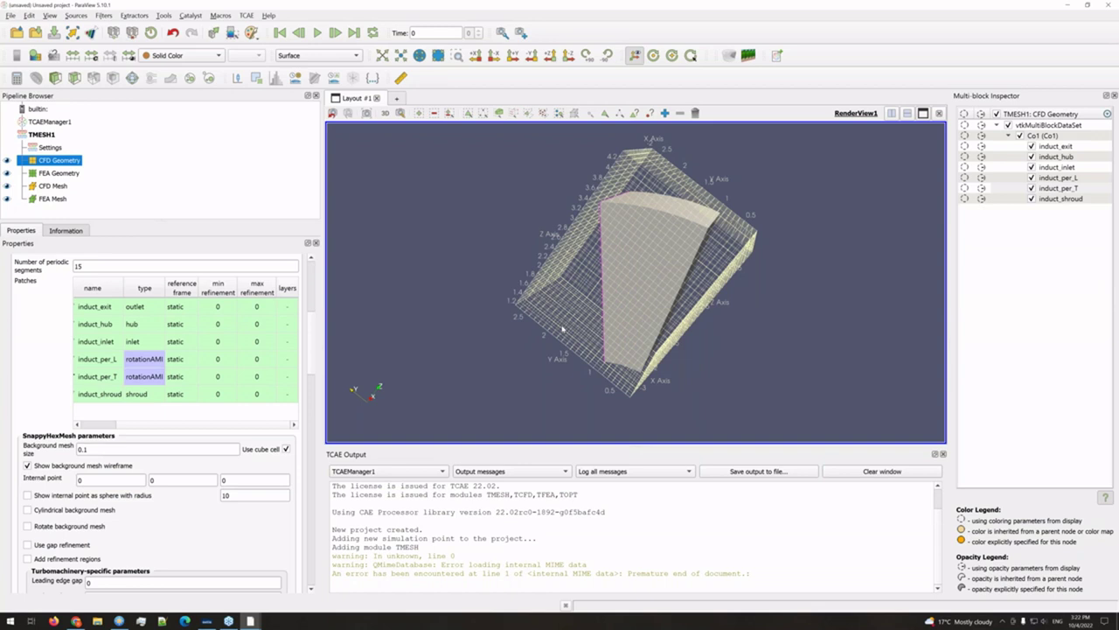
left_click_drag(560, 326, 549, 331)
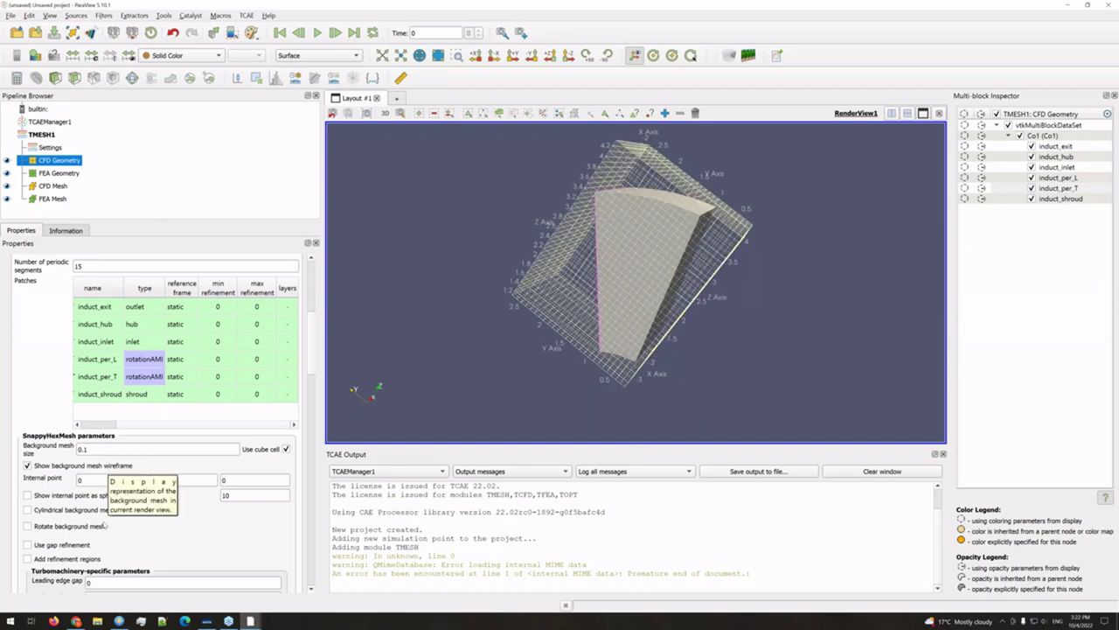
scroll(56, 418, "up", 6)
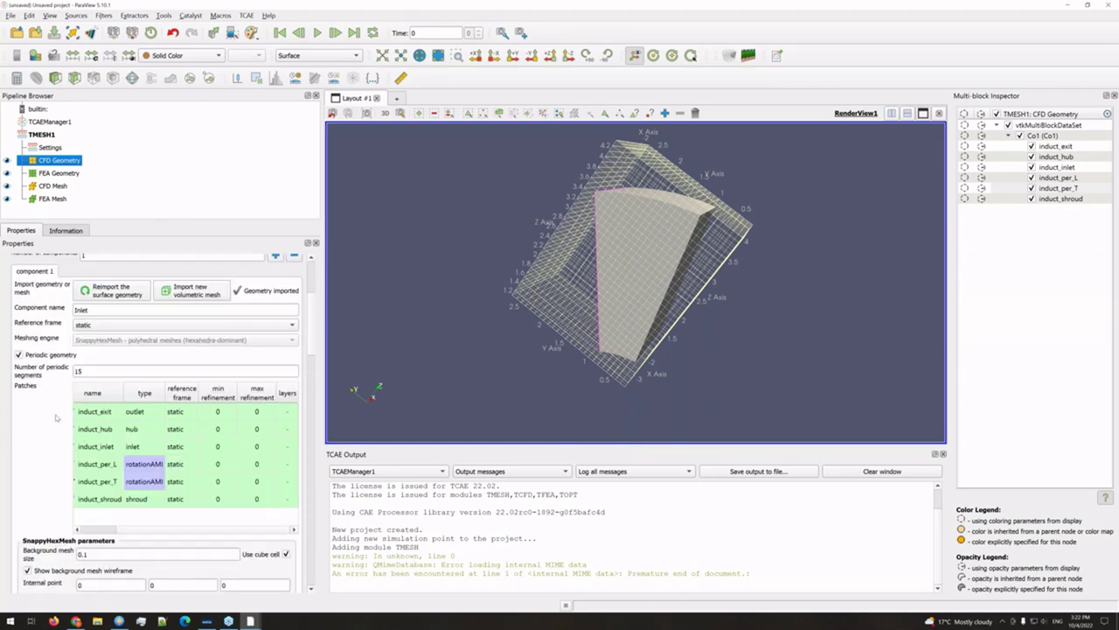
scroll(58, 420, "down", 4)
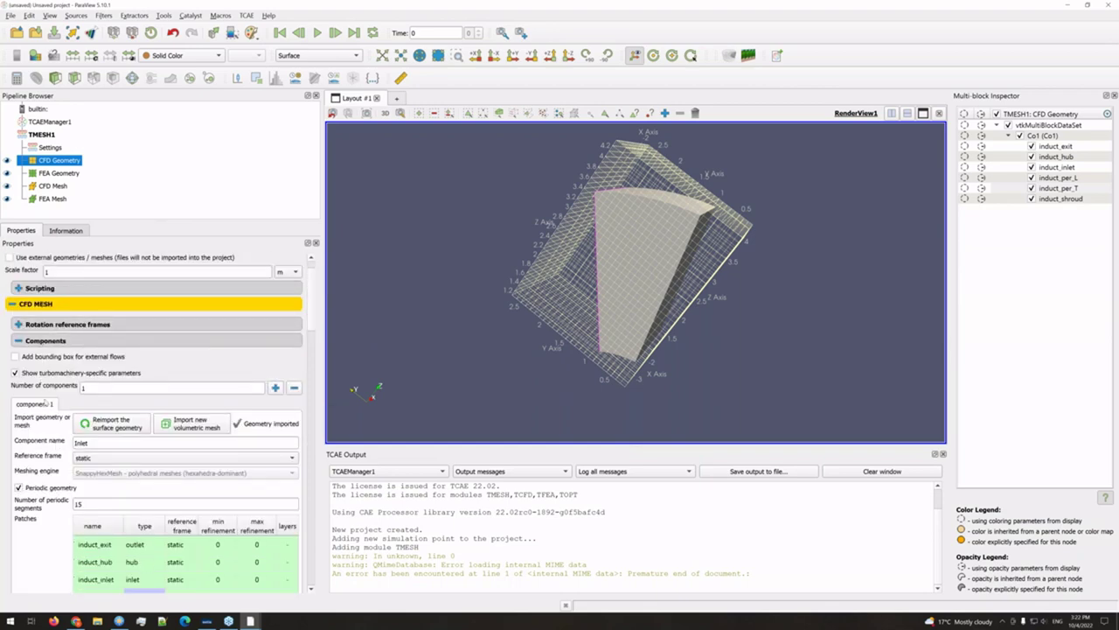
scroll(57, 429, "down", 1)
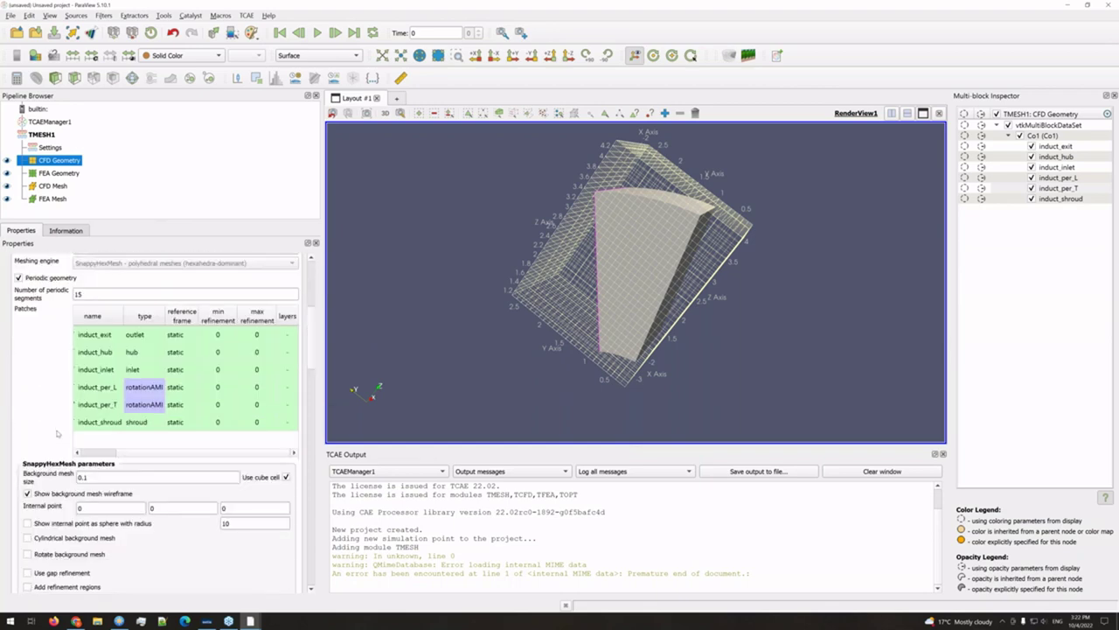
Step: Hide the background mesh wireframe and show the internal point as a sphere
left_click(49, 494)
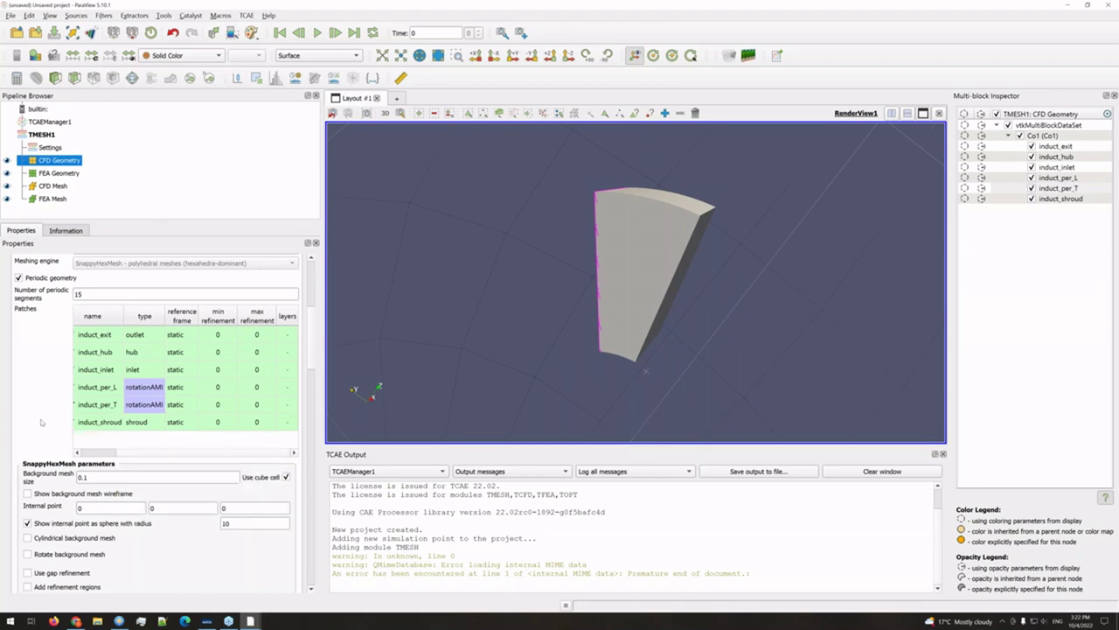
scroll(41, 423, "up", 3)
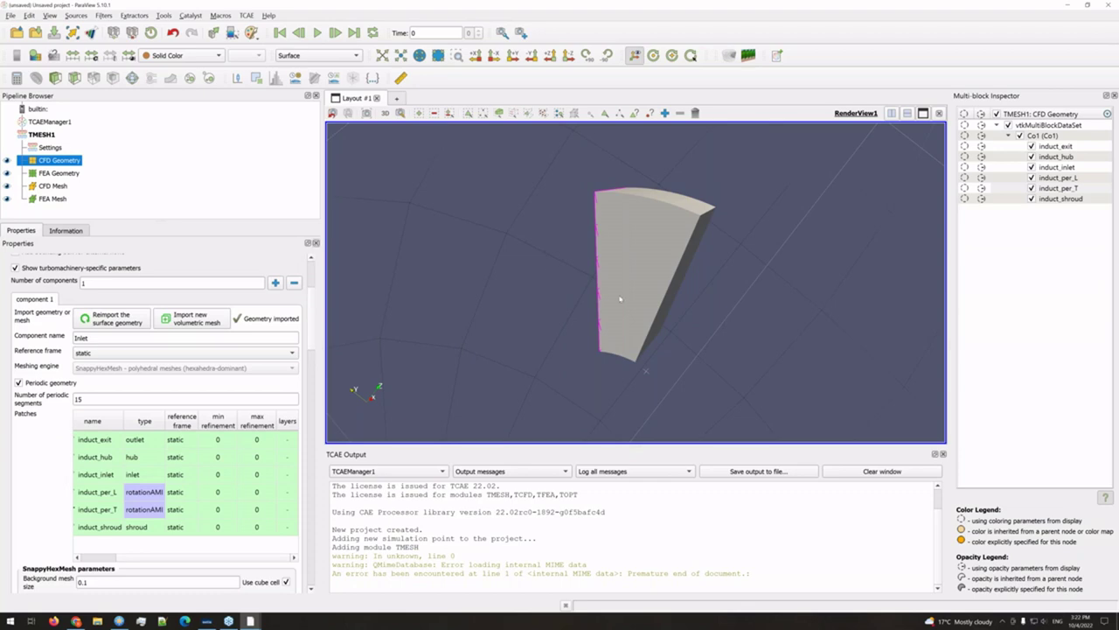
scroll(54, 249, "up", 1)
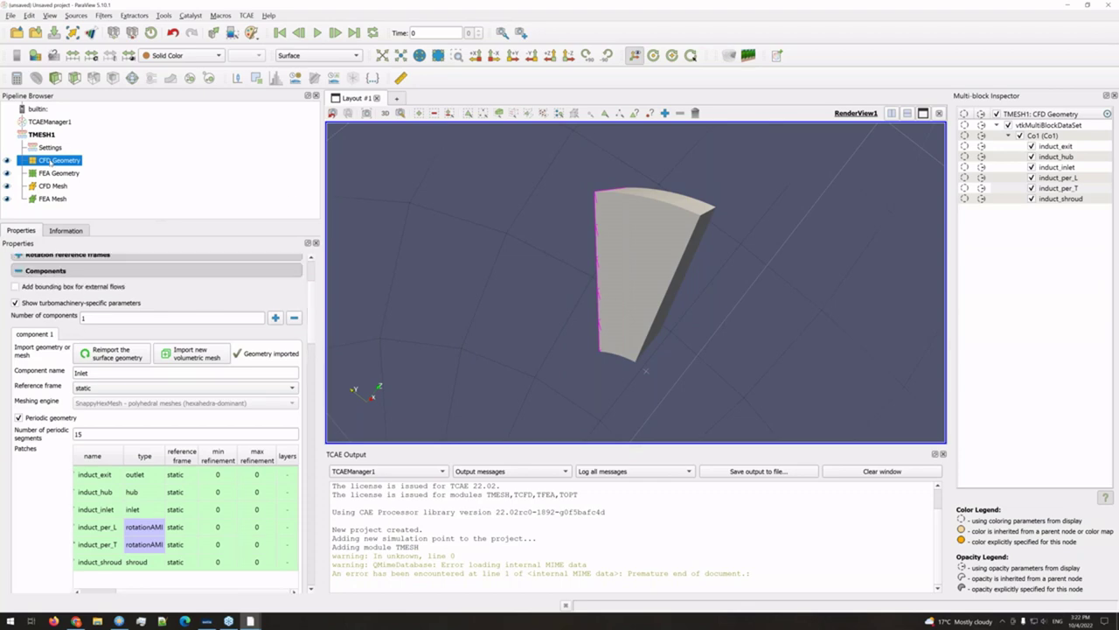
Step: Set the CFD geometry's display opacity to 0.5
scroll(157, 402, "down", 8)
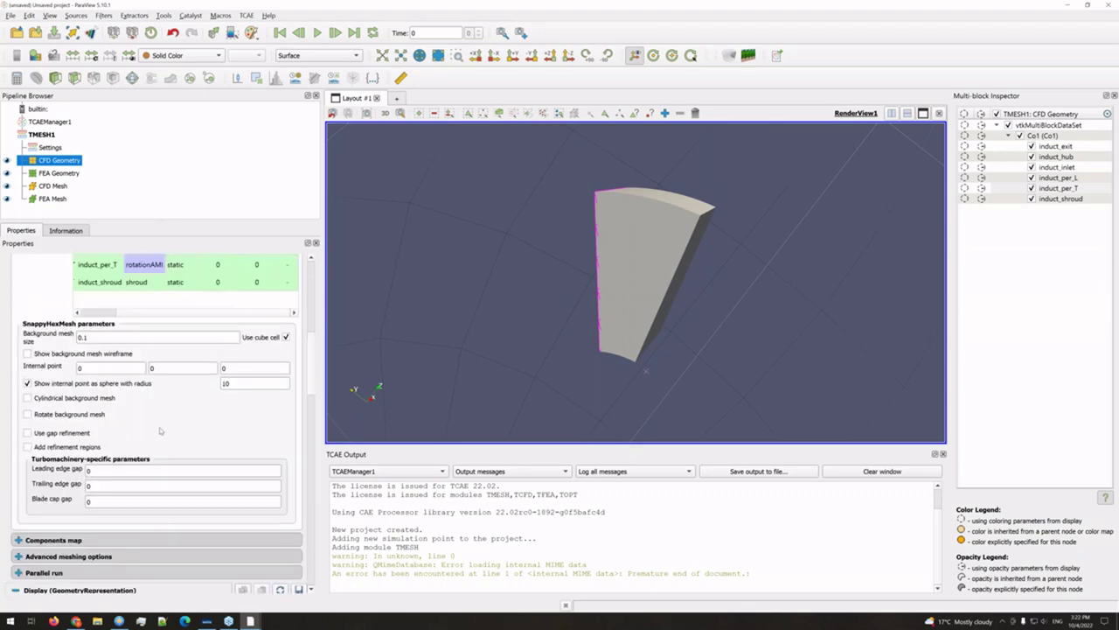
scroll(160, 430, "down", 7)
type("0.5")
key("Return")
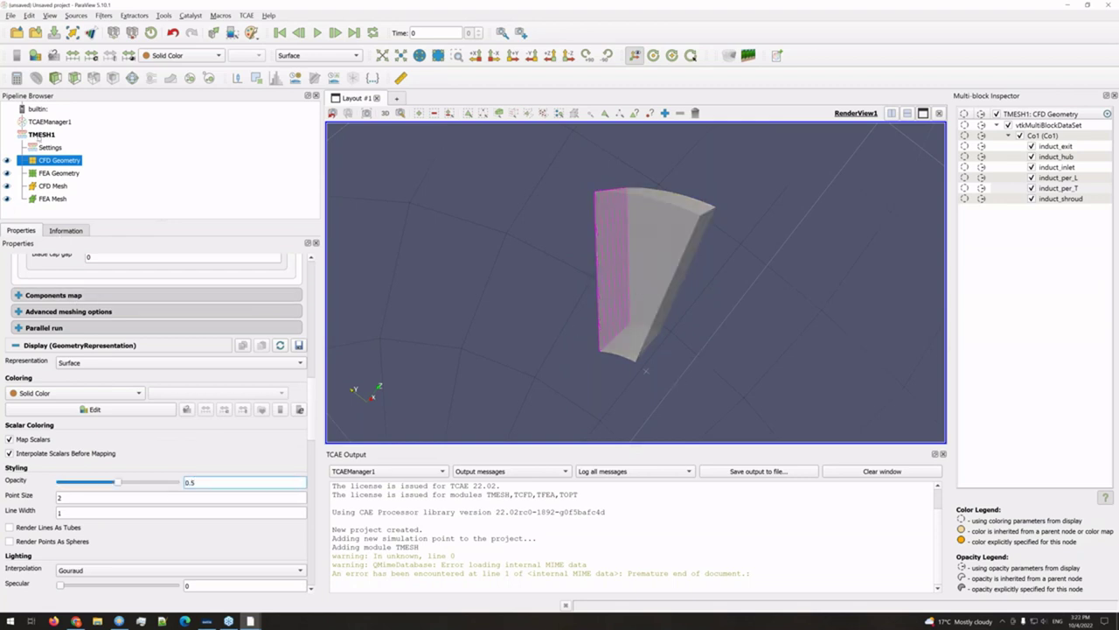
Step: Set the radius of the internal point sphere to 0.1 in the TMESH1 component settings
left_click(40, 135)
scroll(60, 429, "up", 10)
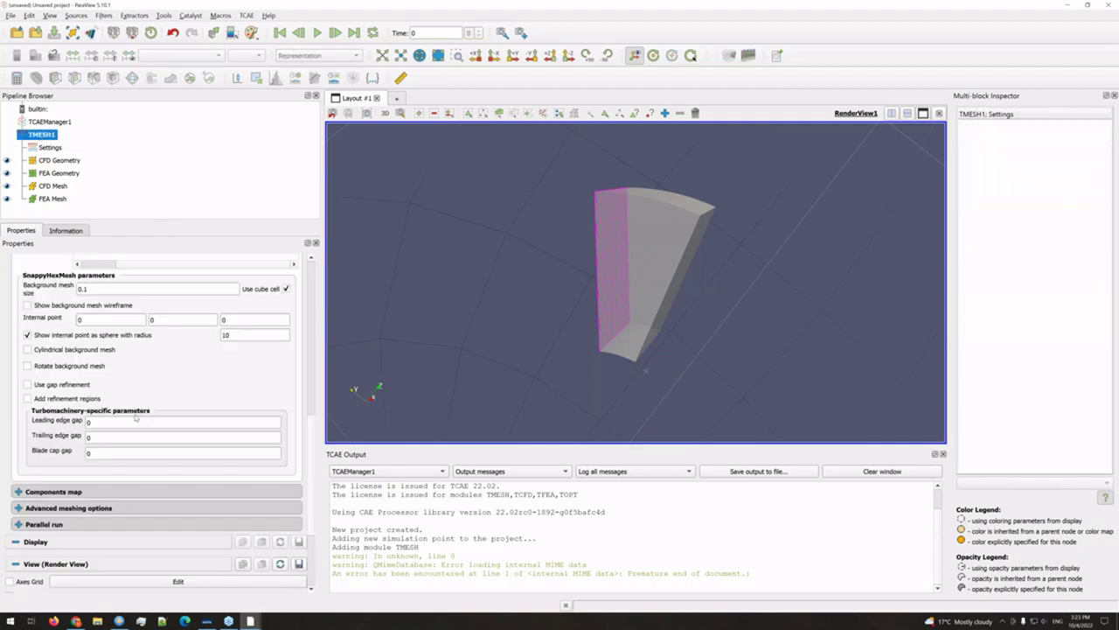
scroll(63, 456, "down", 5)
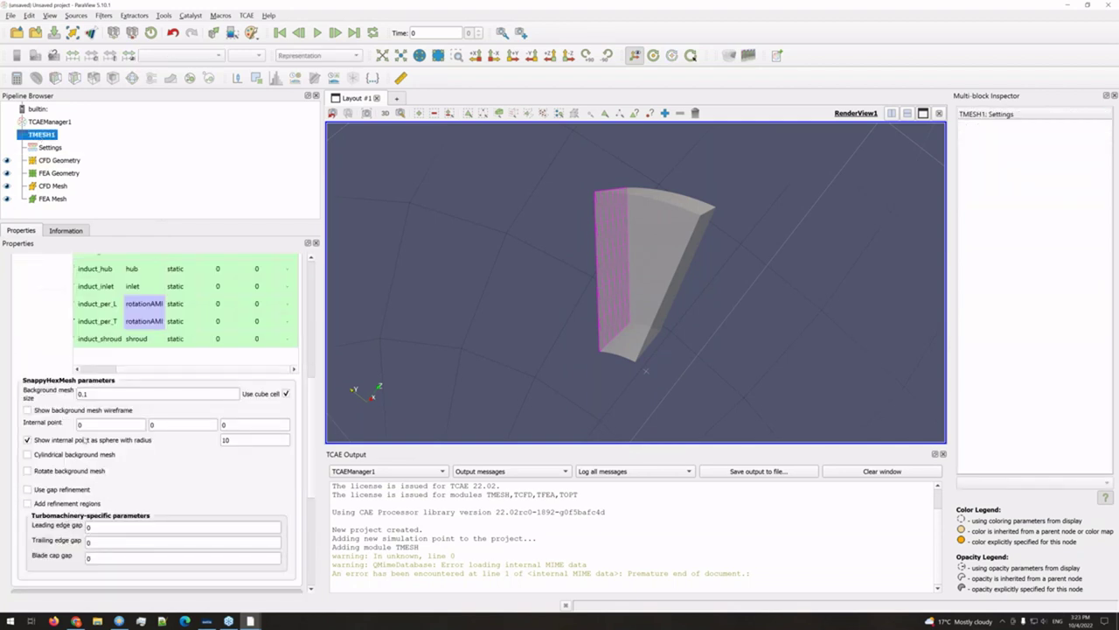
double_click(243, 439)
type("0.1")
key("Return")
Step: Move the internal point sphere inside the inlet segment's volume, at about -2.35, 1.13, 2.55
left_click_drag(648, 371, 604, 346)
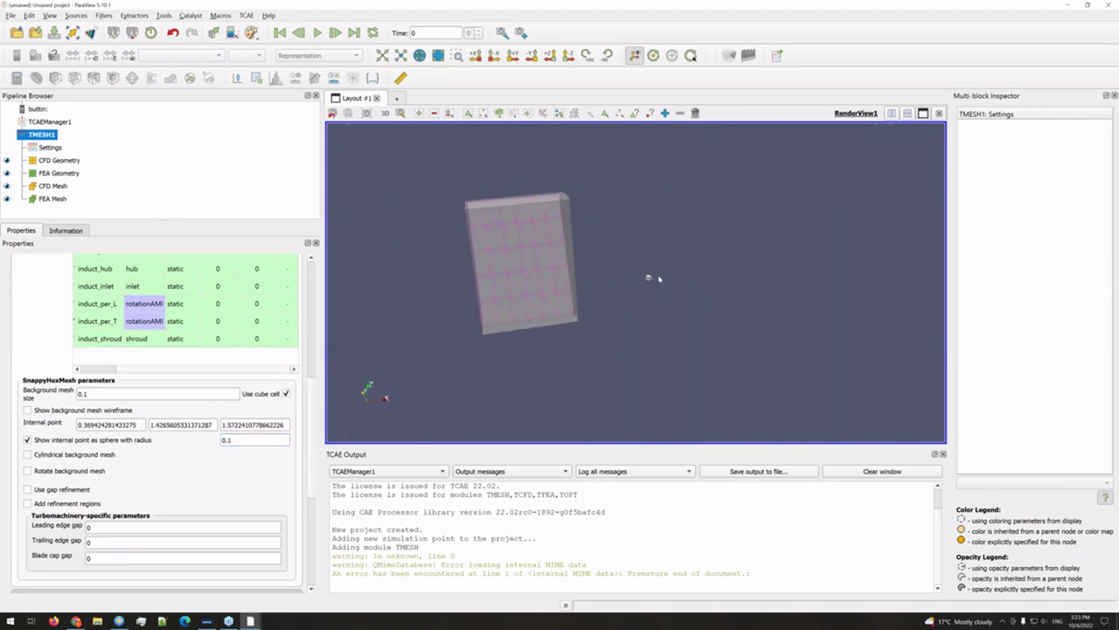
left_click_drag(649, 279, 668, 263)
left_click_drag(610, 396, 542, 397)
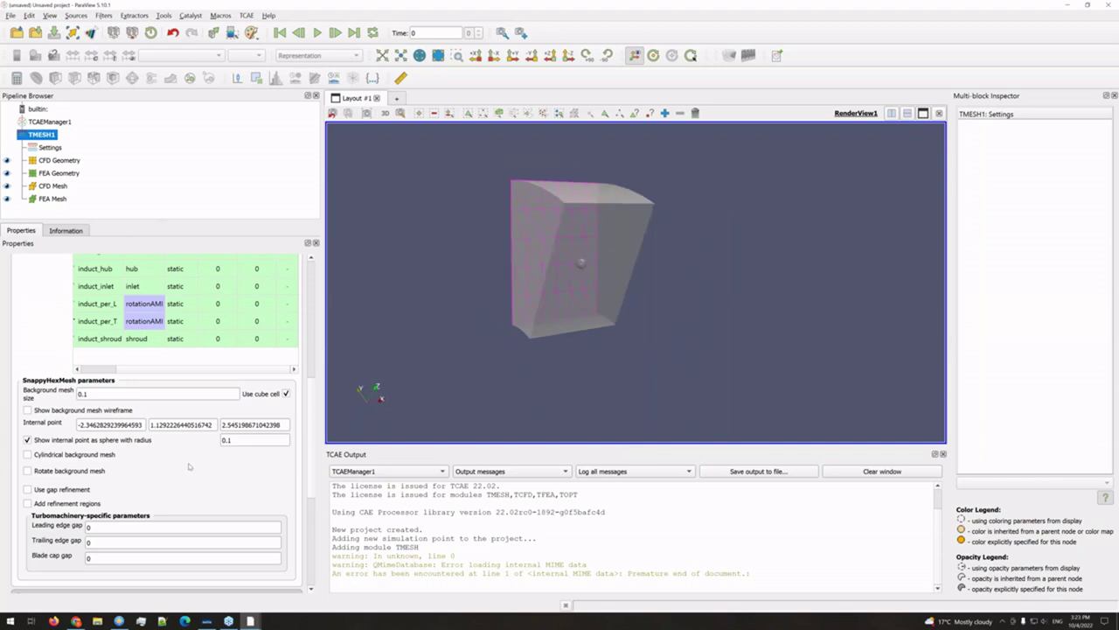
Step: Display the background mesh wireframe and try rotating the mesh to Euler alpha 64.8, beta 36 and gamma 25.2
left_click_drag(425, 385, 477, 379)
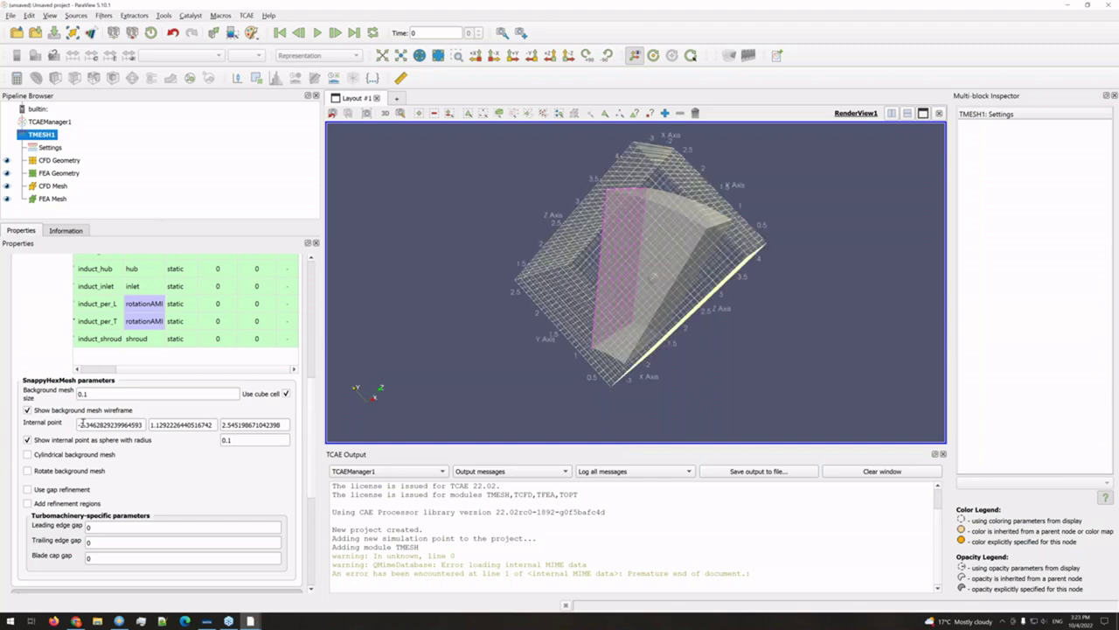
left_click(77, 455)
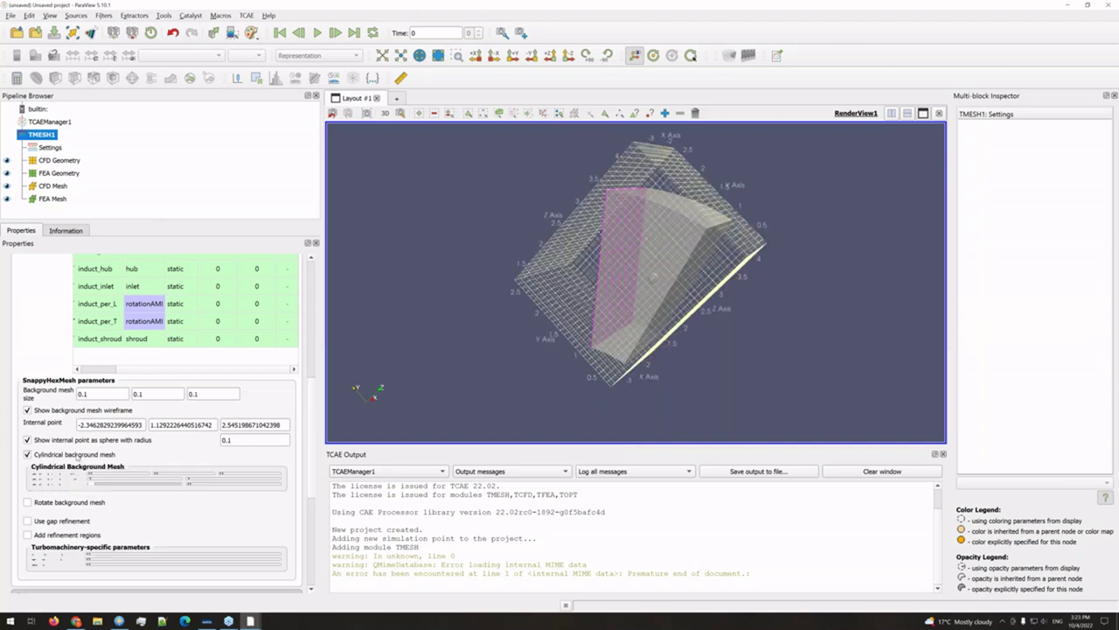
left_click(63, 456)
left_click(63, 472)
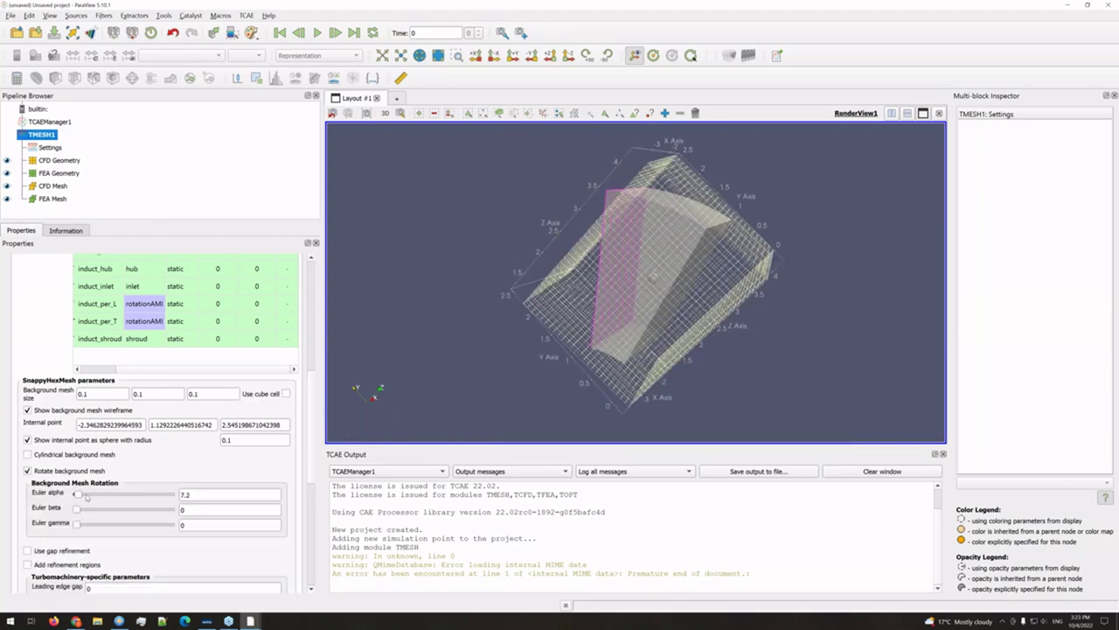
mouse_move(76, 510)
left_mouse_down()
mouse_move(77, 525)
mouse_move(95, 525)
mouse_move(80, 524)
mouse_move(92, 494)
mouse_move(86, 511)
left_mouse_up()
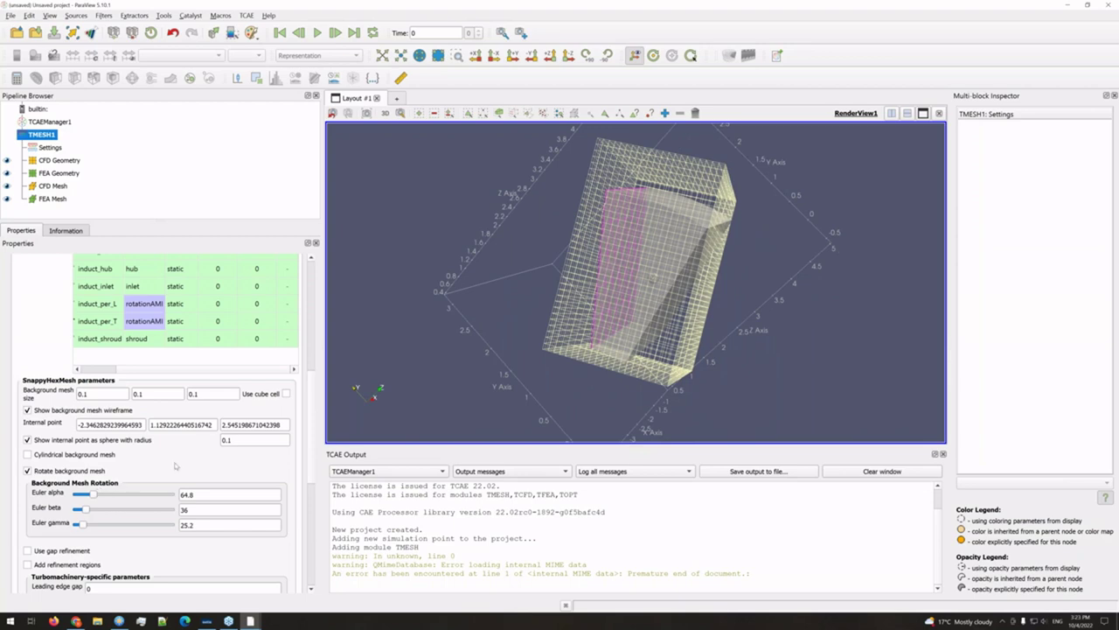
Step: Try the cylindrical background mesh, view it around the geometry and switch it off again
left_click(57, 454)
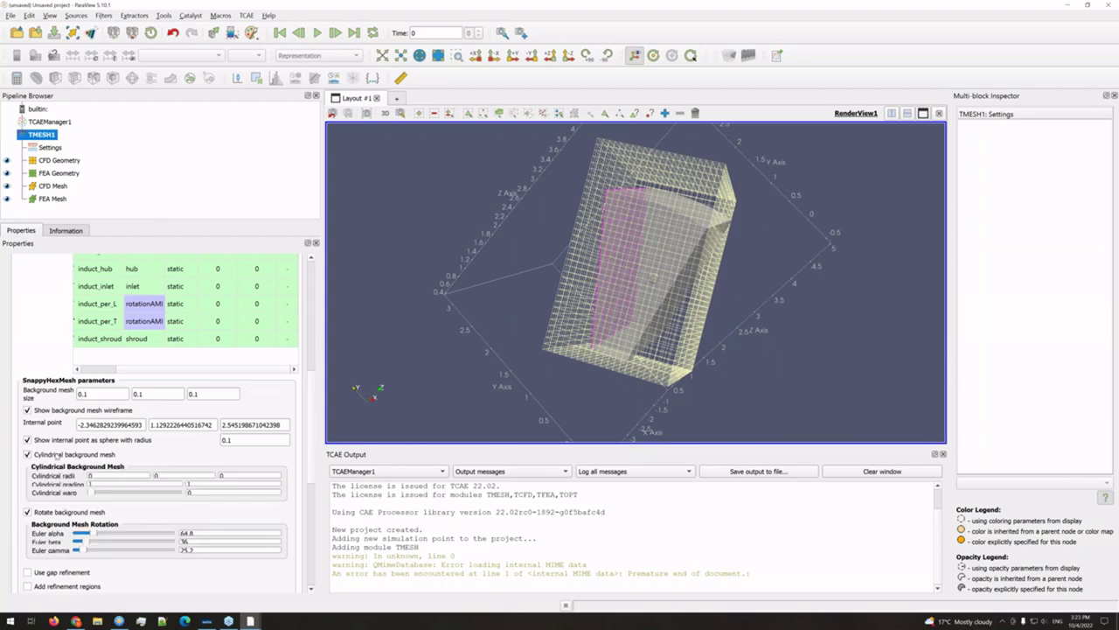
left_click_drag(475, 349, 469, 387)
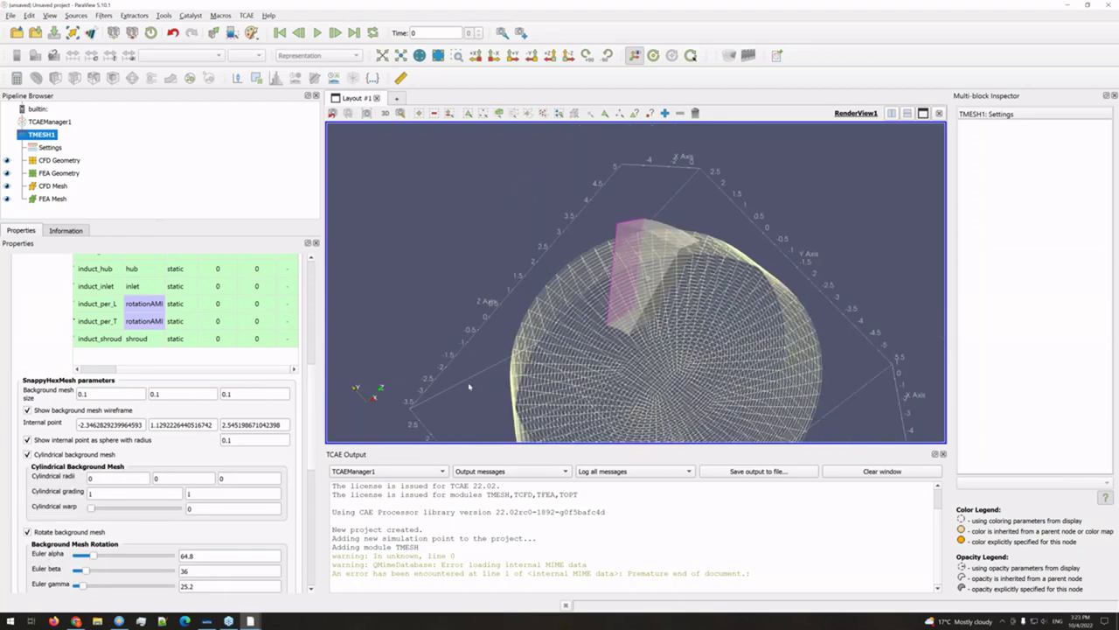
left_click(27, 455)
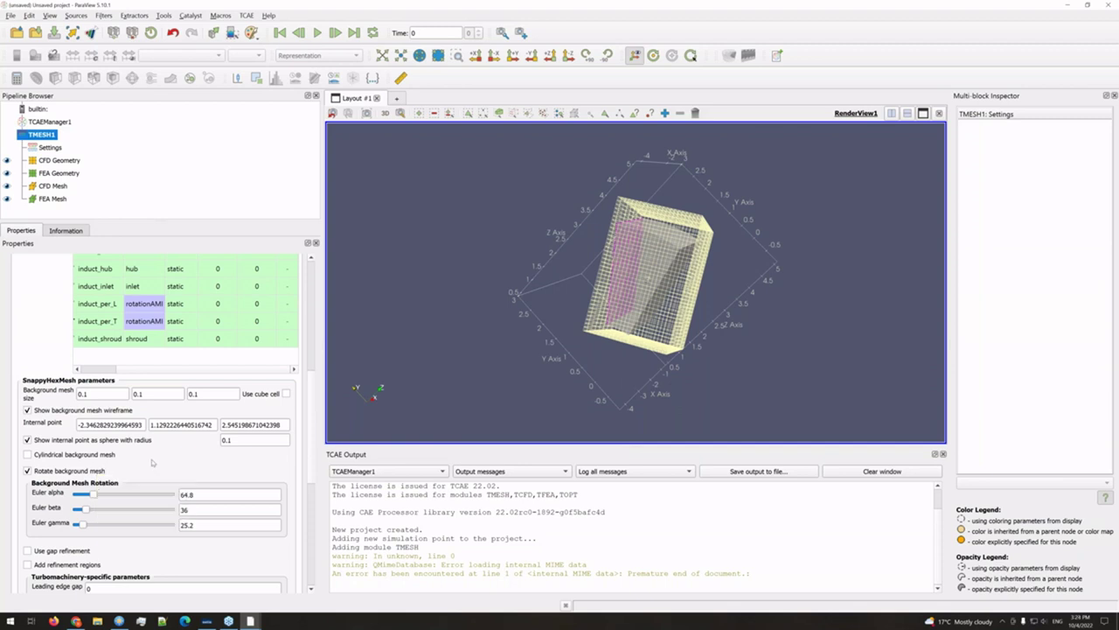
Step: Turn off the background mesh rotation and hide the mesh wireframe and internal point sphere
left_click(73, 475)
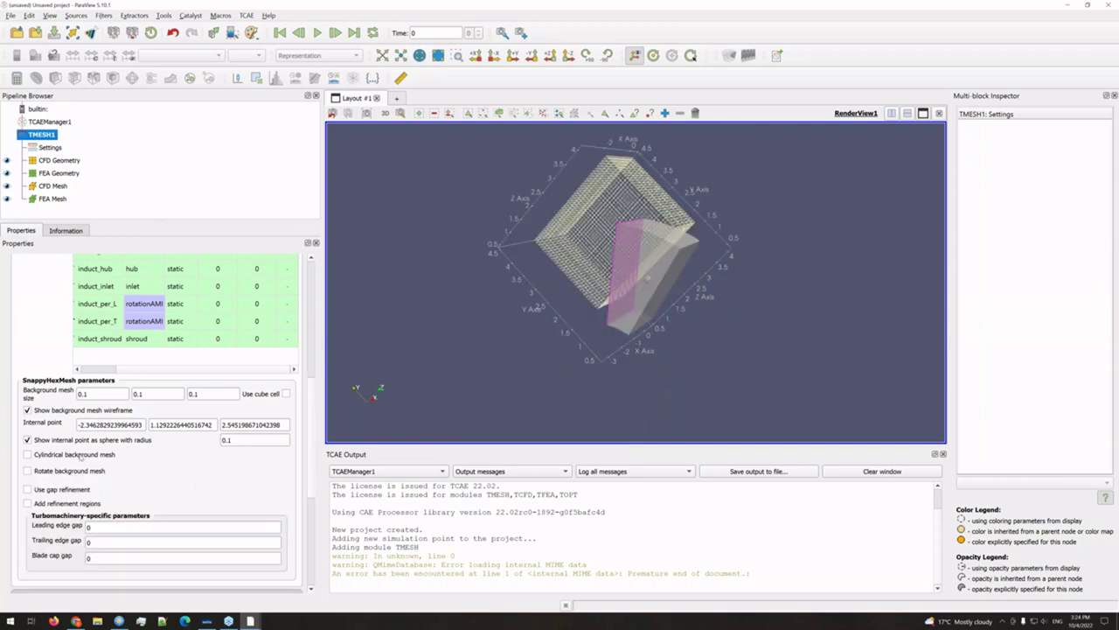
left_click(66, 410)
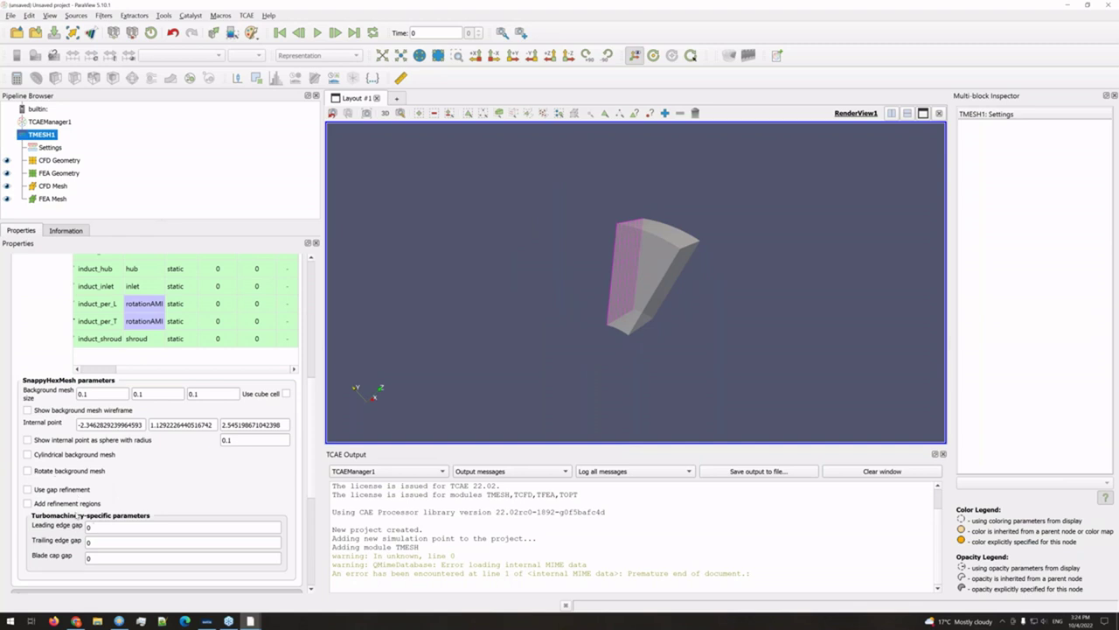
scroll(93, 480, "down", 1)
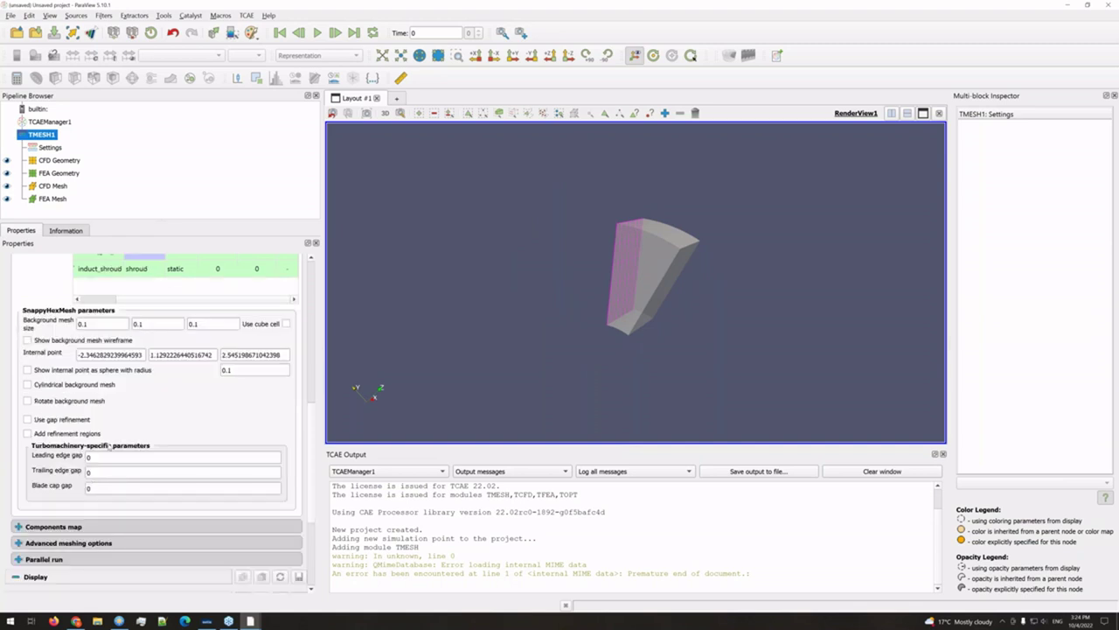
scroll(109, 472, "up", 4)
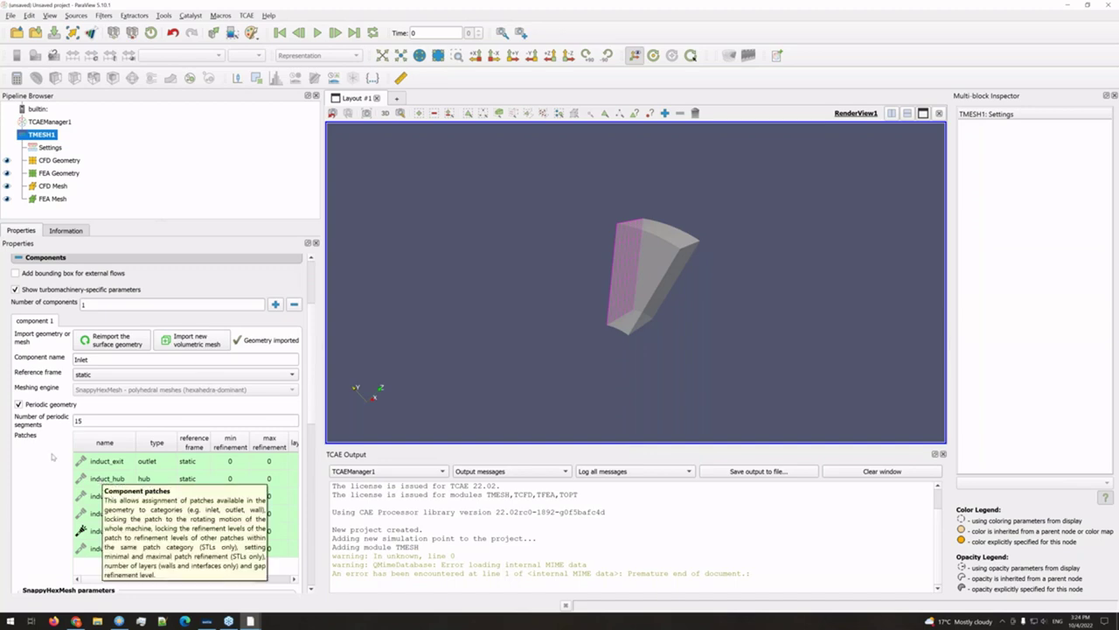
scroll(54, 470, "down", 1)
scroll(54, 469, "up", 5)
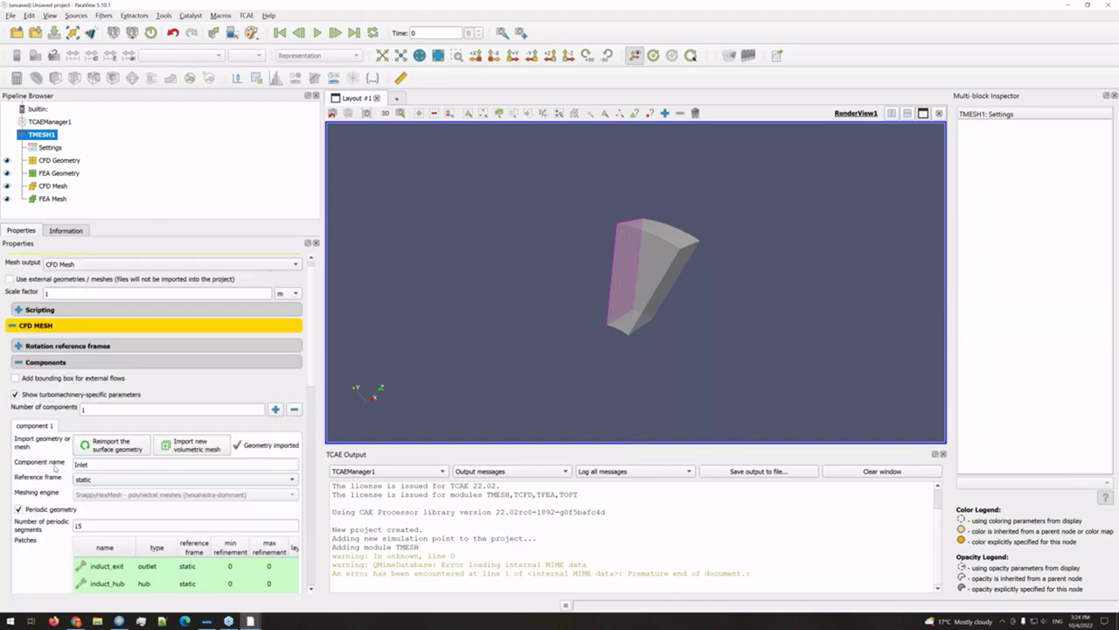
Step: Try to save the project under the name TEST in the D:/Webinars/221004-HECC folder
left_click(44, 123)
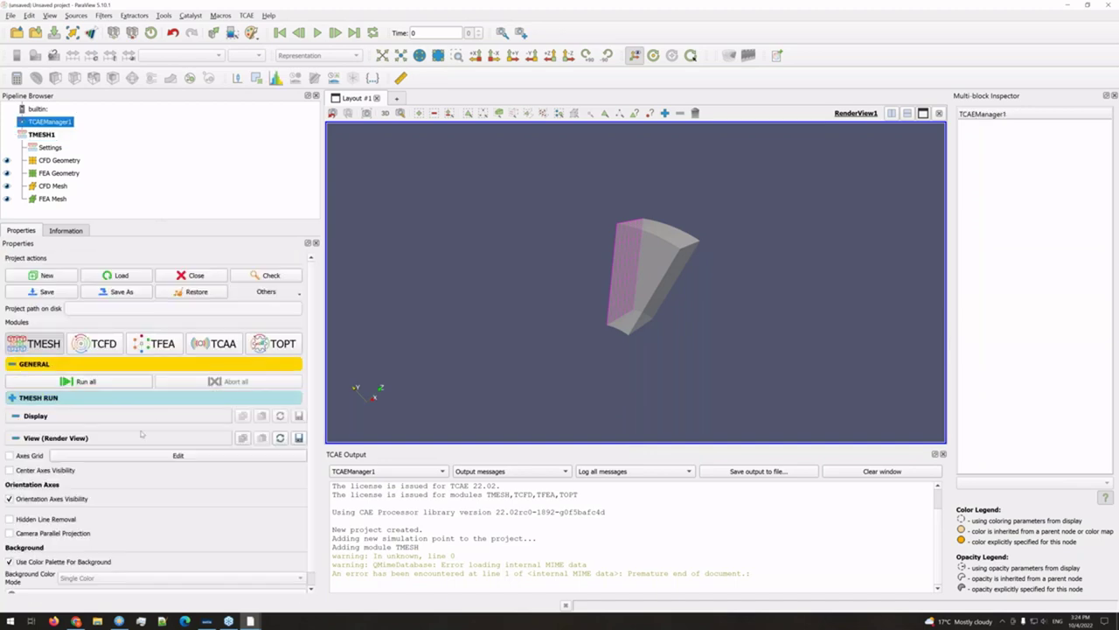
left_click(42, 292)
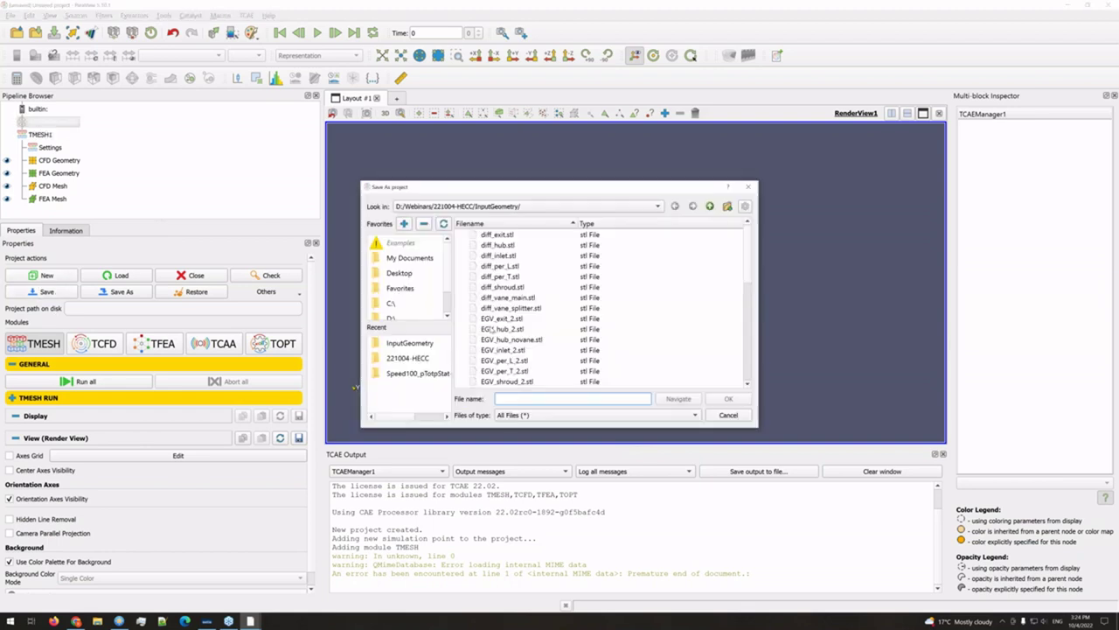
left_click(709, 205)
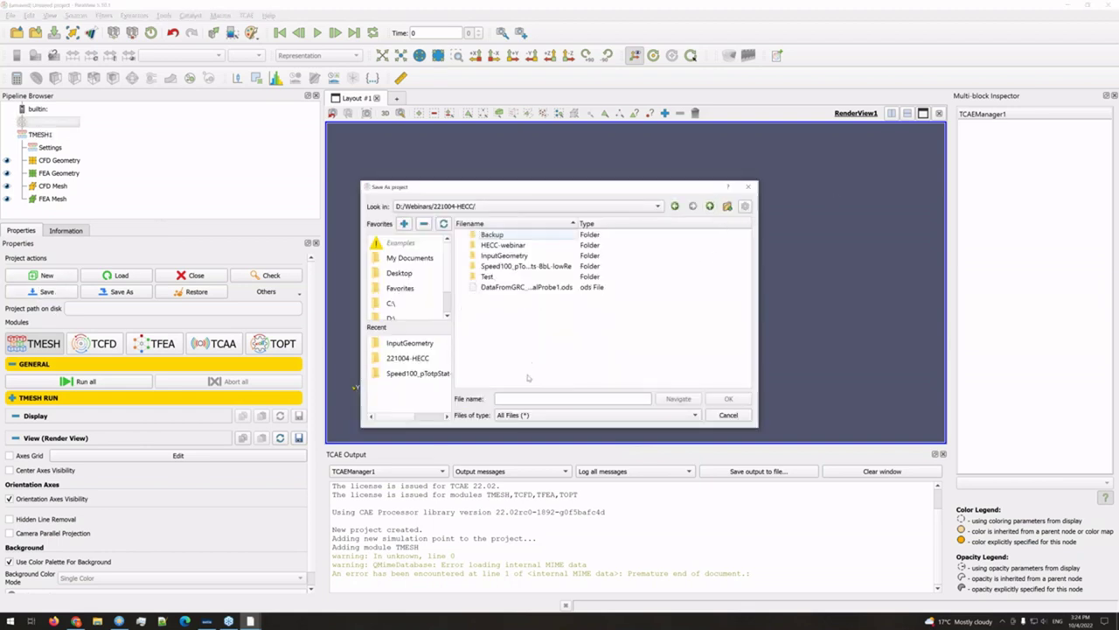
type("TEST")
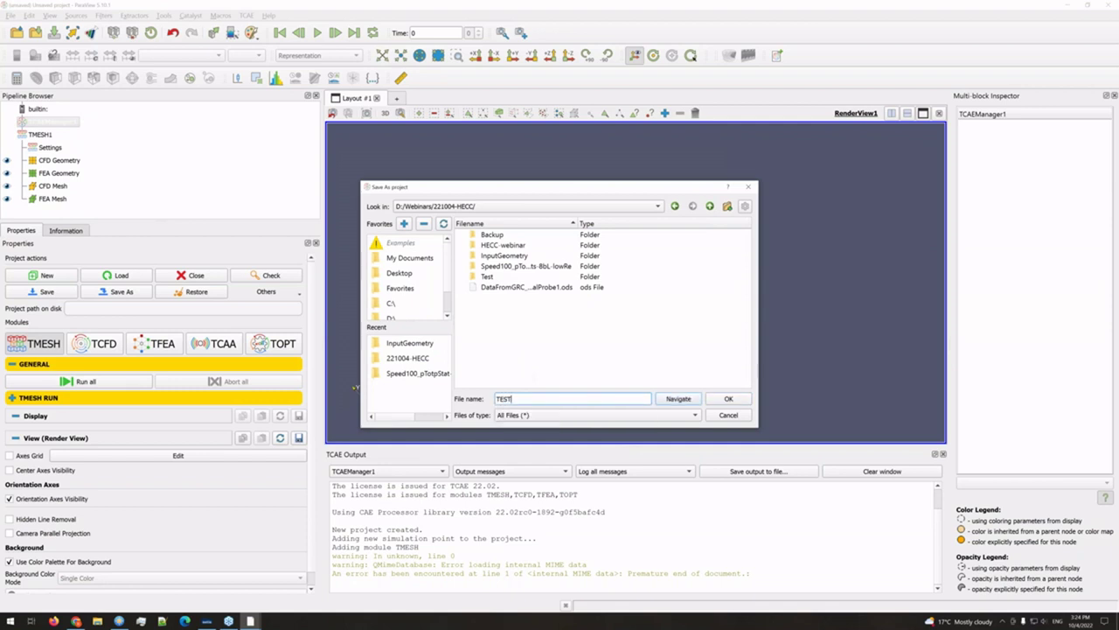
key("Return")
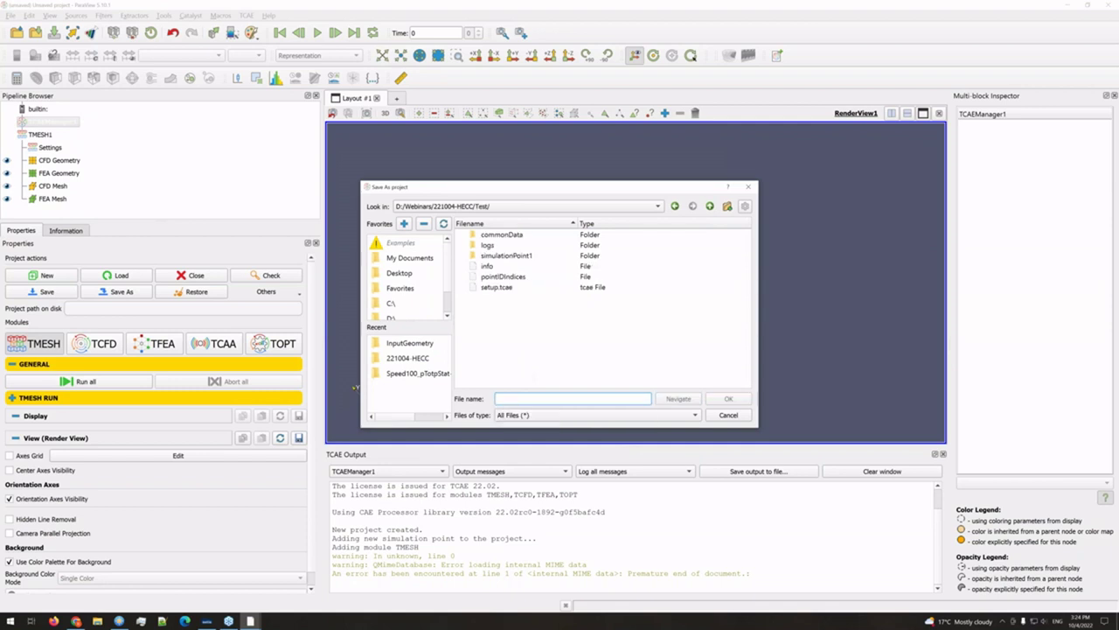
left_click(709, 205)
left_click(573, 399)
type("TEST")
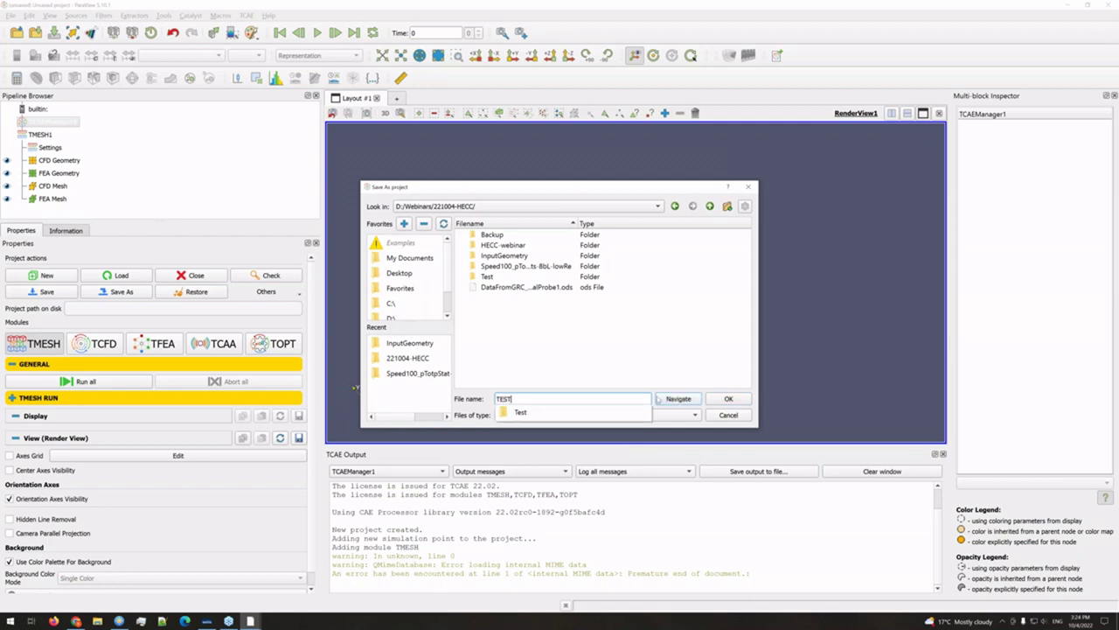
left_click(729, 400)
left_click(728, 415)
Step: Save the project as TEST2 in the D:/Webinars/221004-HECC folder
left_click(42, 294)
type("test")
left_click(729, 399)
key("BackSpace")
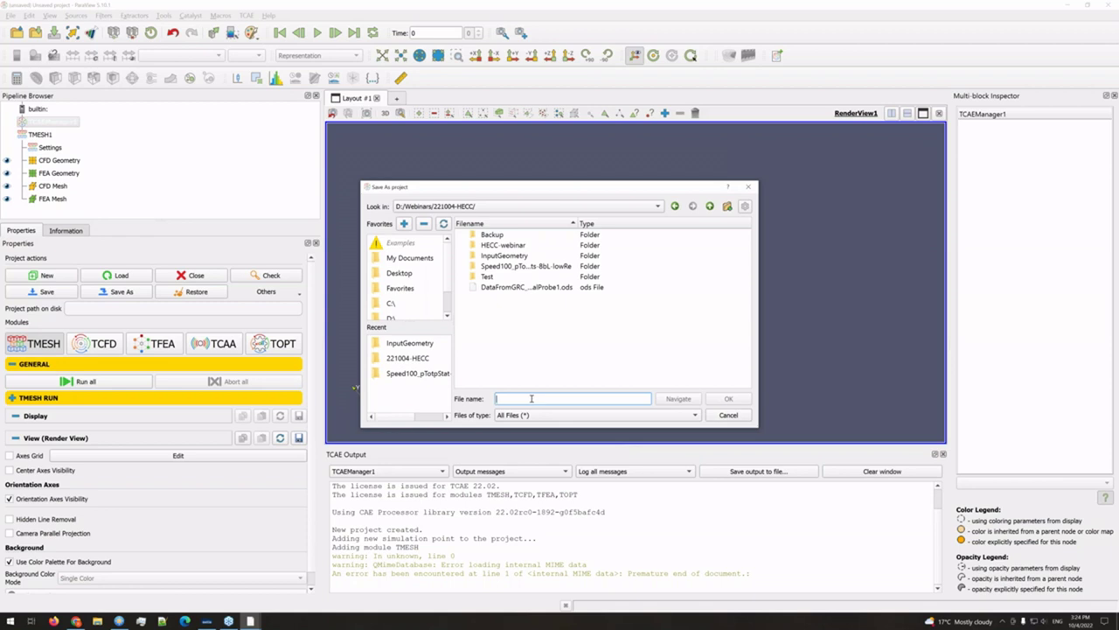
type("TEST2")
left_click(737, 404)
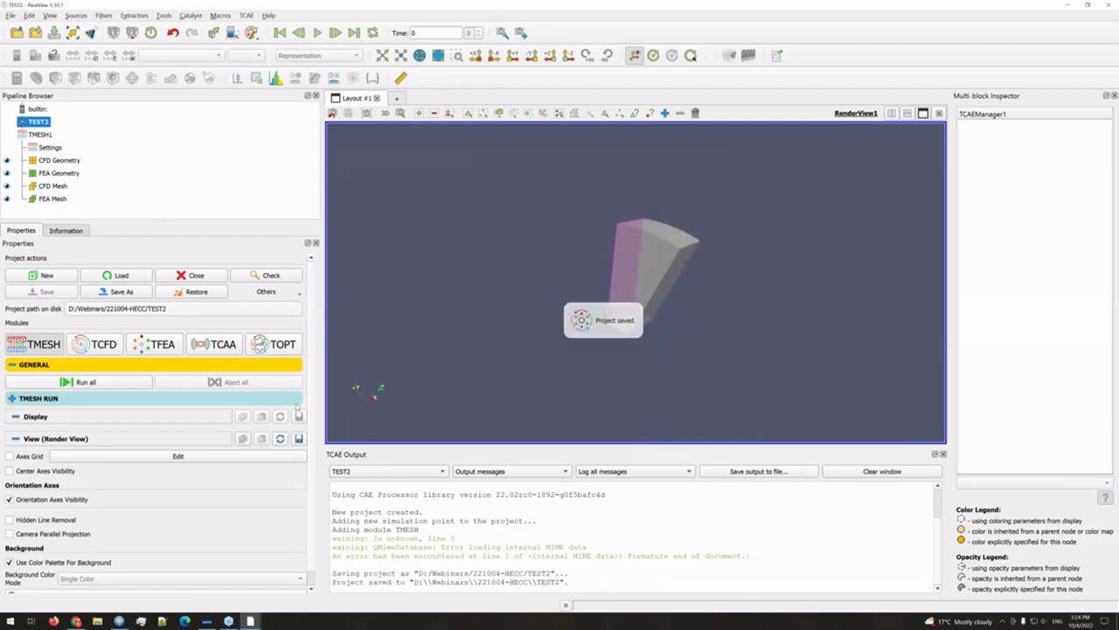
Step: Check the project, show the TMESH run controls and run all to mesh the Inlet component
left_click(244, 398)
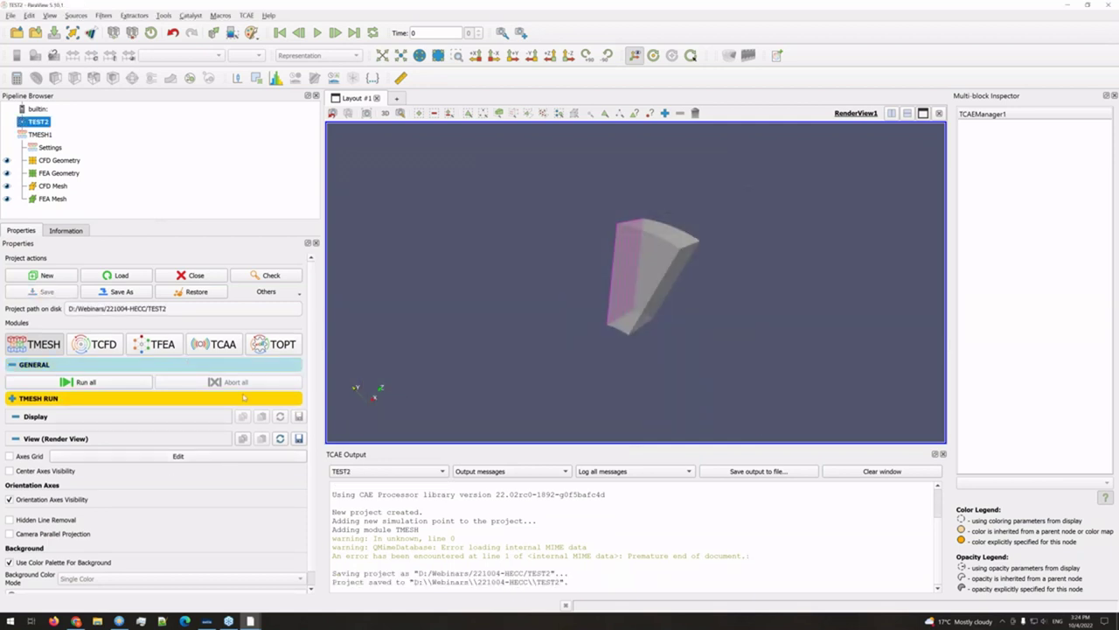
left_click(256, 276)
left_click(53, 397)
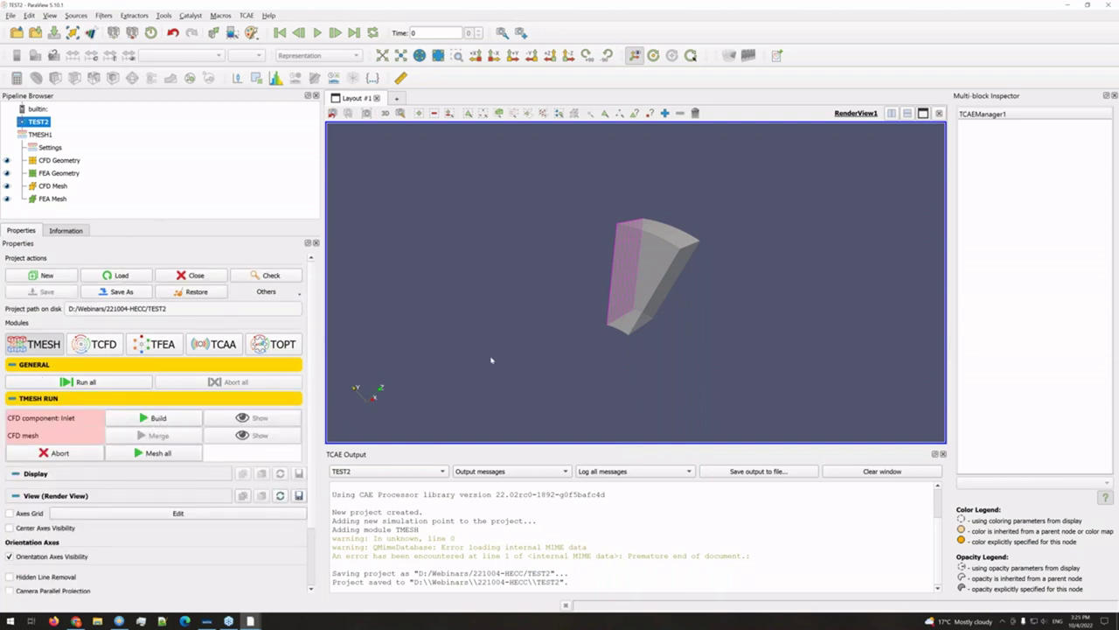
left_click(88, 381)
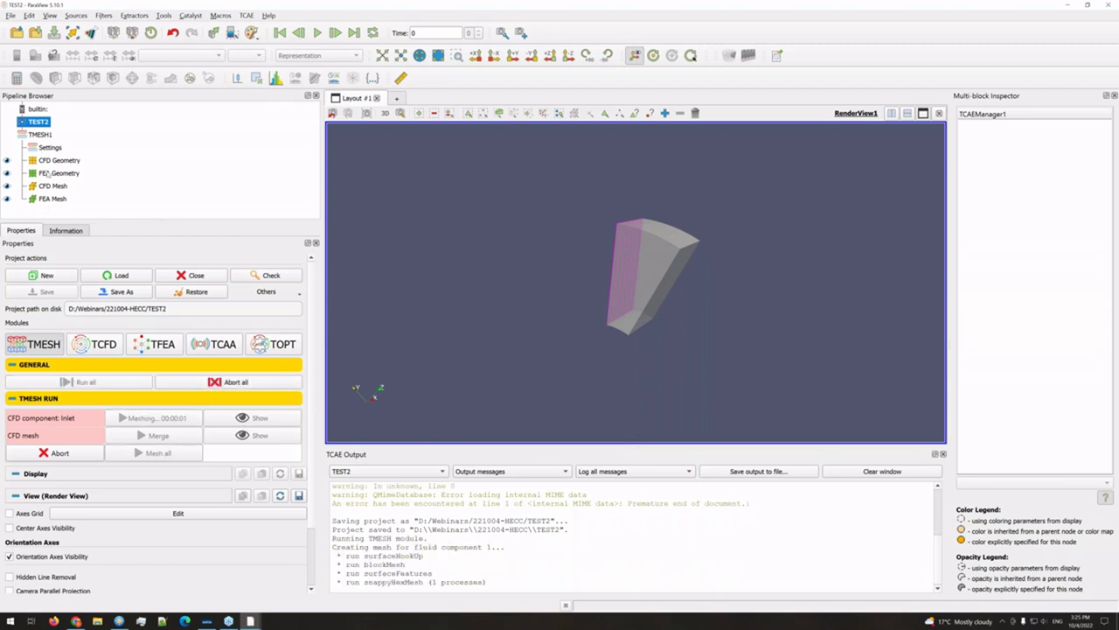
Step: Bring the Inlet component's TMESH settings into view and widen the properties area to fit the whole patches table
left_click(40, 136)
scroll(222, 428, "down", 6)
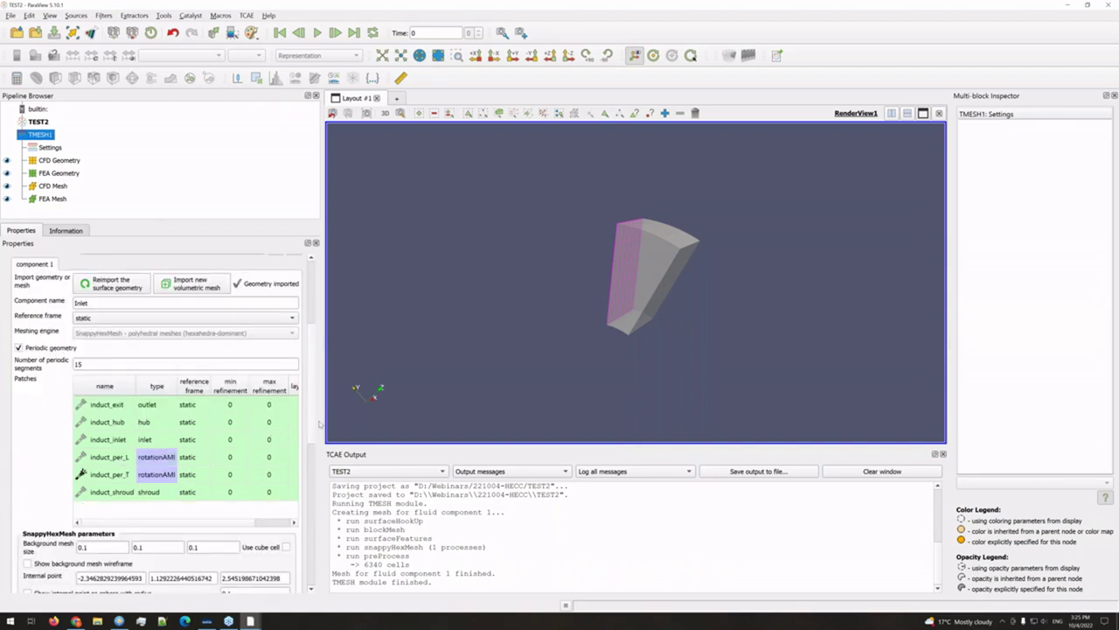
left_click_drag(360, 421, 361, 421)
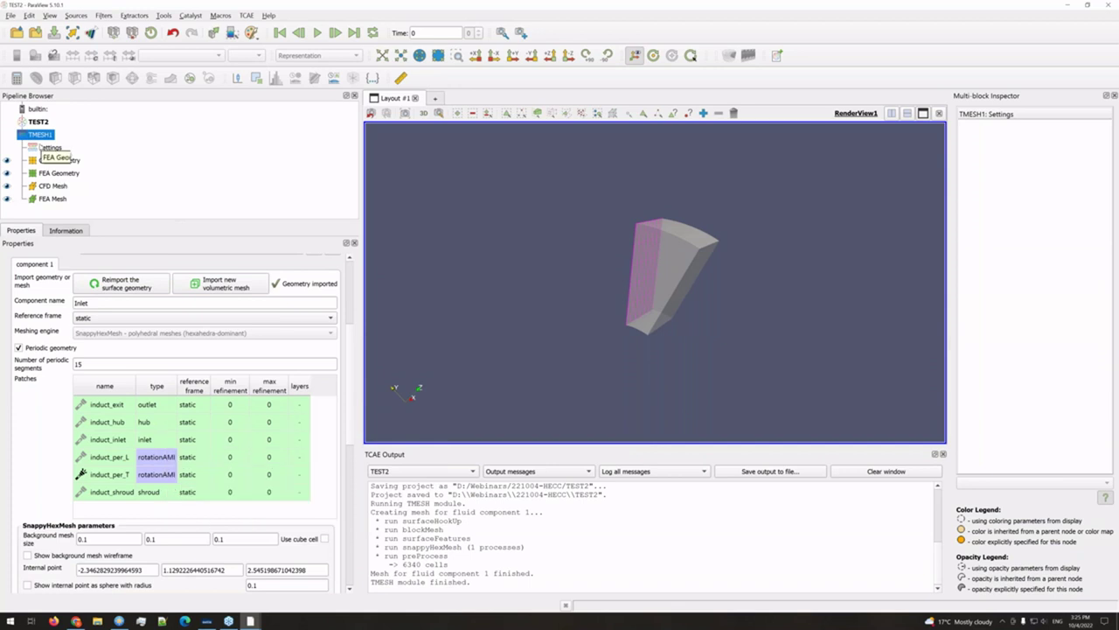
Step: Build the Inlet component's CFD mesh again from the TEST2 project and show it in the render view
left_click(38, 121)
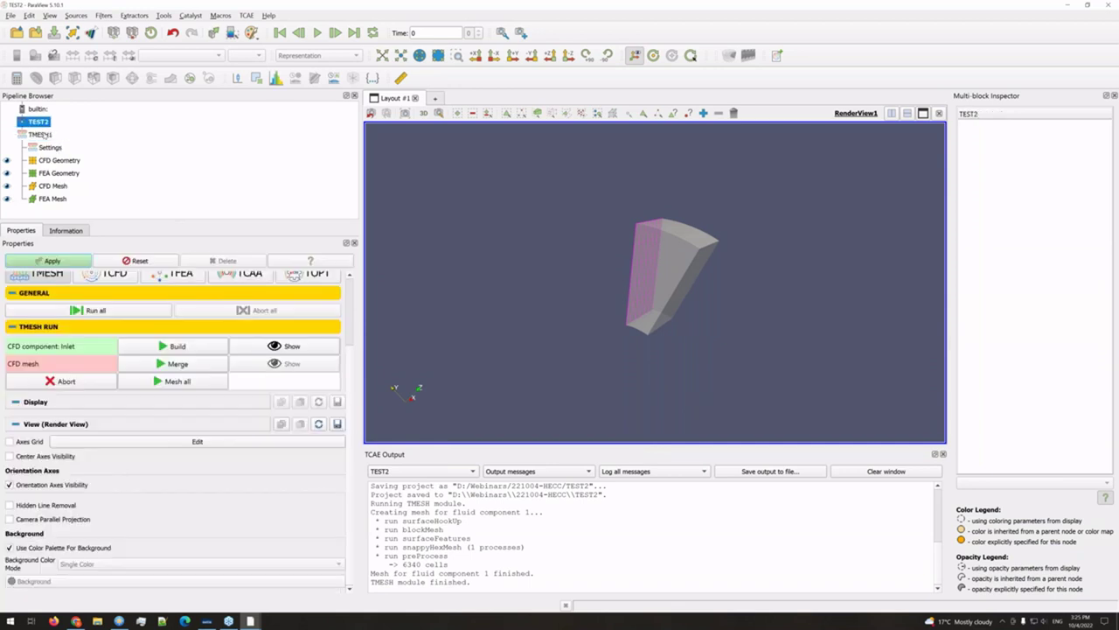
left_click(173, 347)
left_click_drag(544, 370, 522, 377)
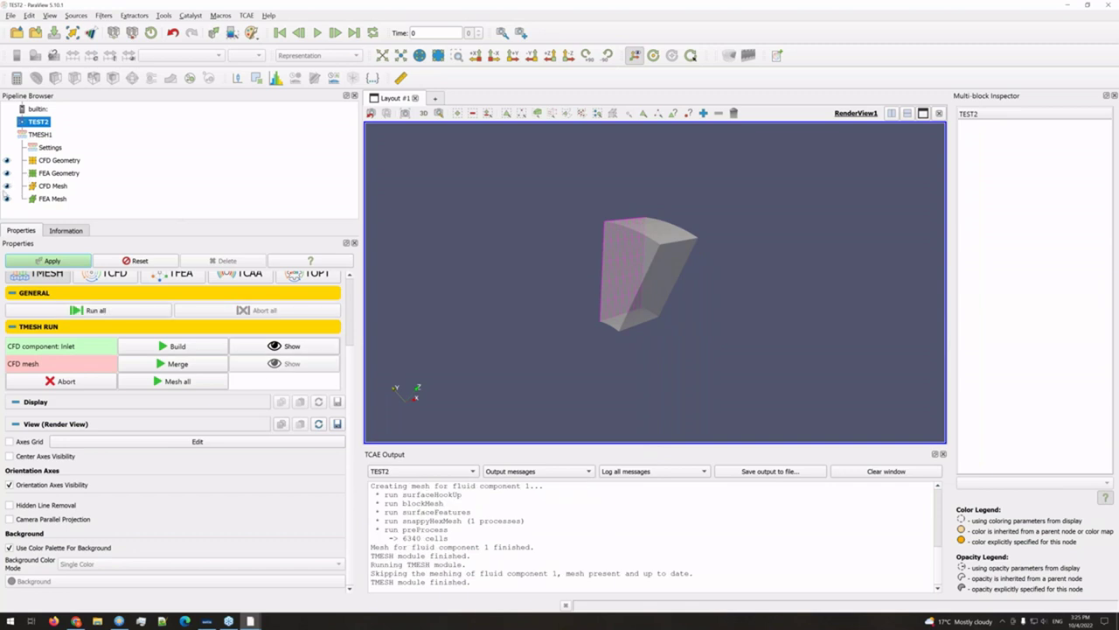
left_click(285, 347)
left_click_drag(532, 342, 535, 376)
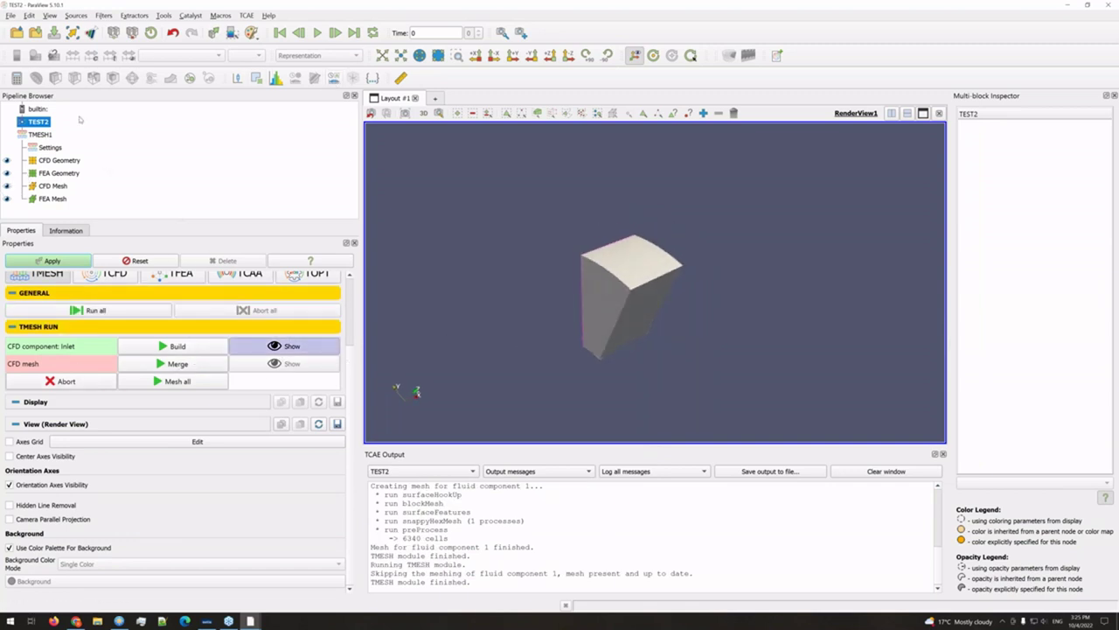
Step: Display the CFD mesh as Surface With Edges and inspect the inlet segment's cells from several sides
left_click(52, 185)
left_click(317, 55)
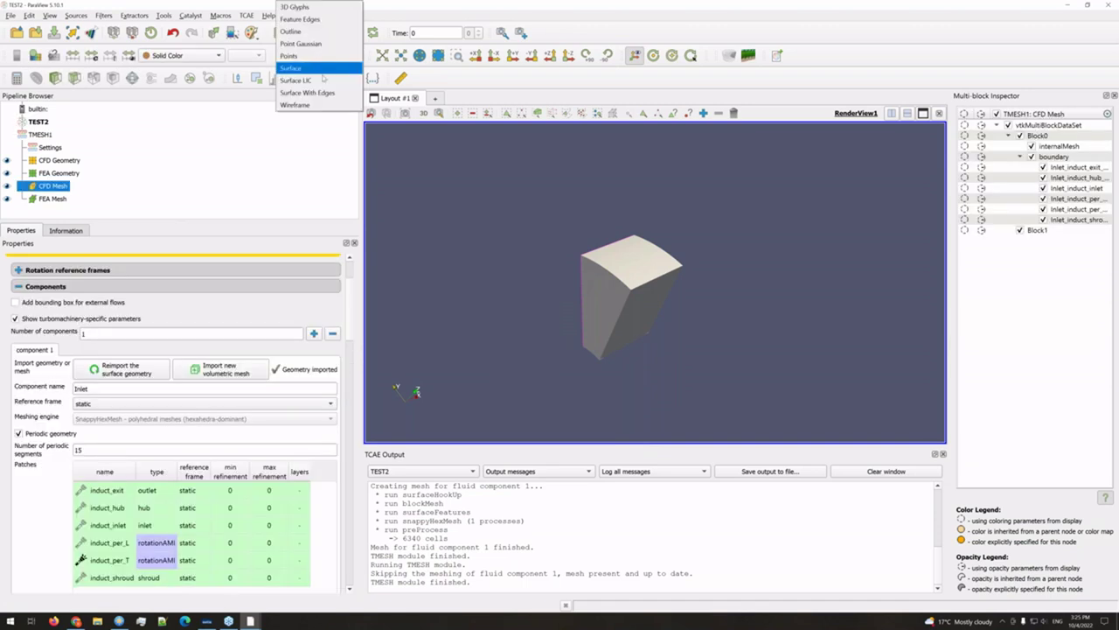
left_click(316, 93)
left_click_drag(448, 252, 503, 366)
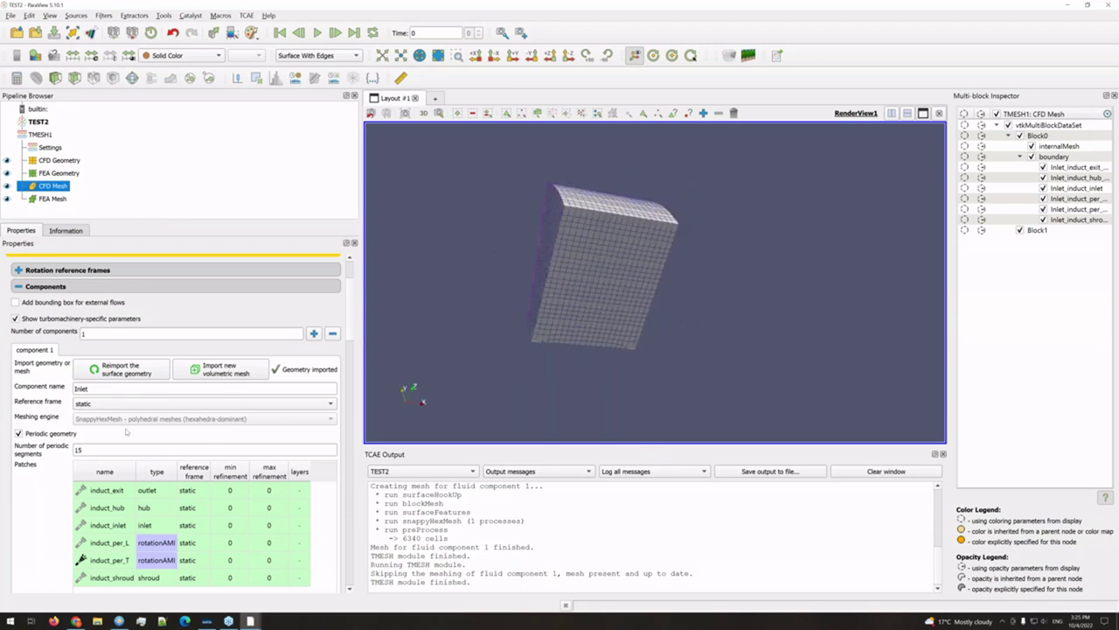
scroll(126, 432, "down", 2)
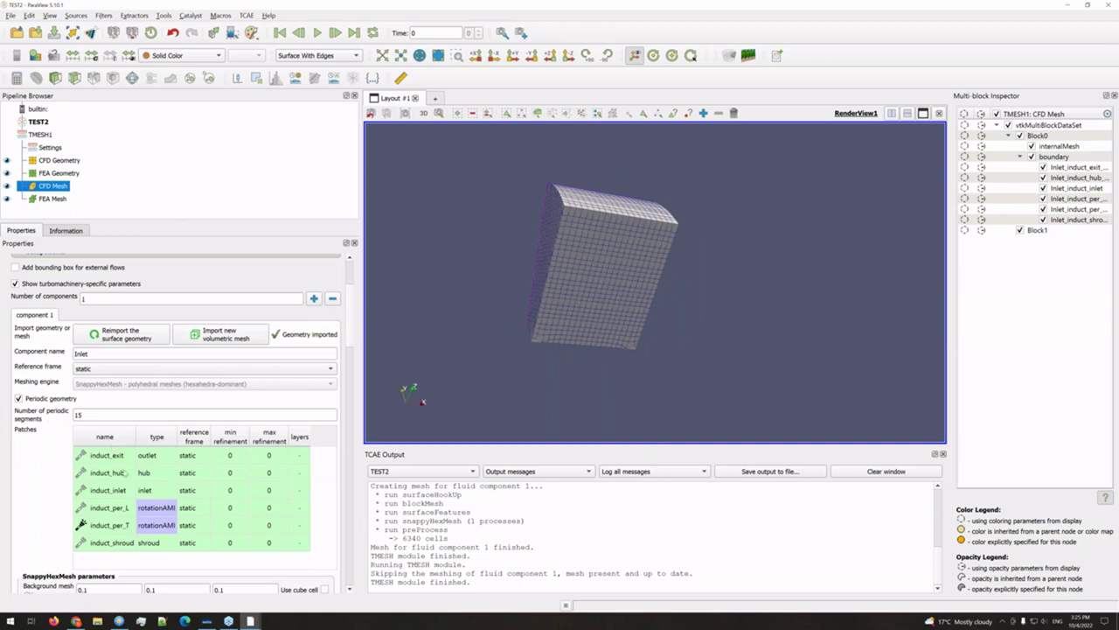
left_click_drag(385, 390, 485, 365)
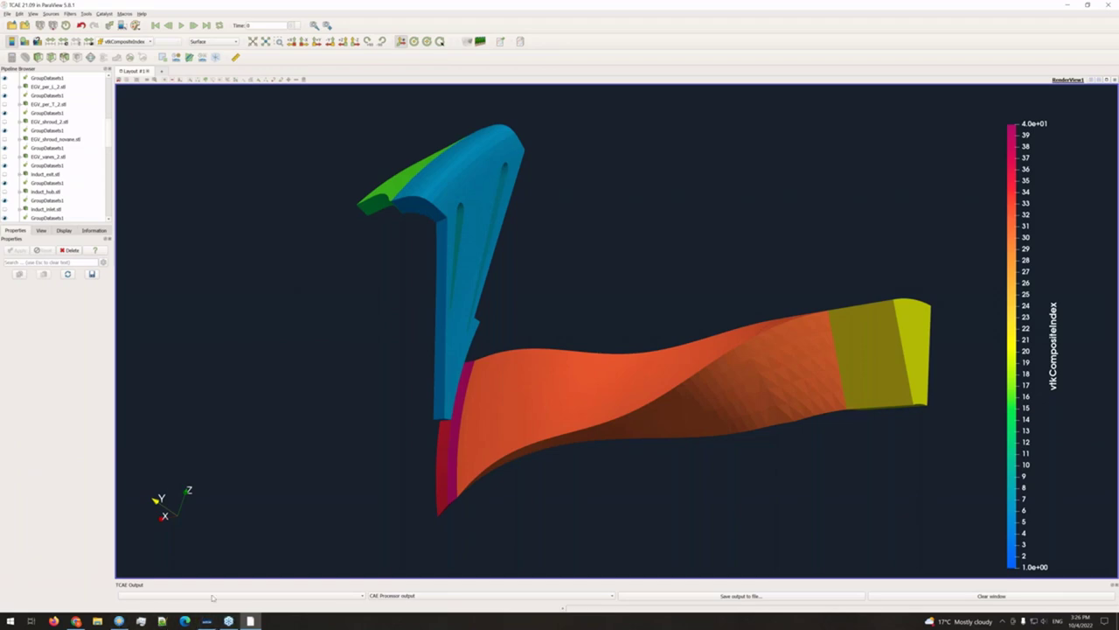
Step: Switch to the empty TCAE window and load the project Speed100_pTotpStat-7points-8bL-lowRe from D:/Webinars/221004-HECC
key("super+d")
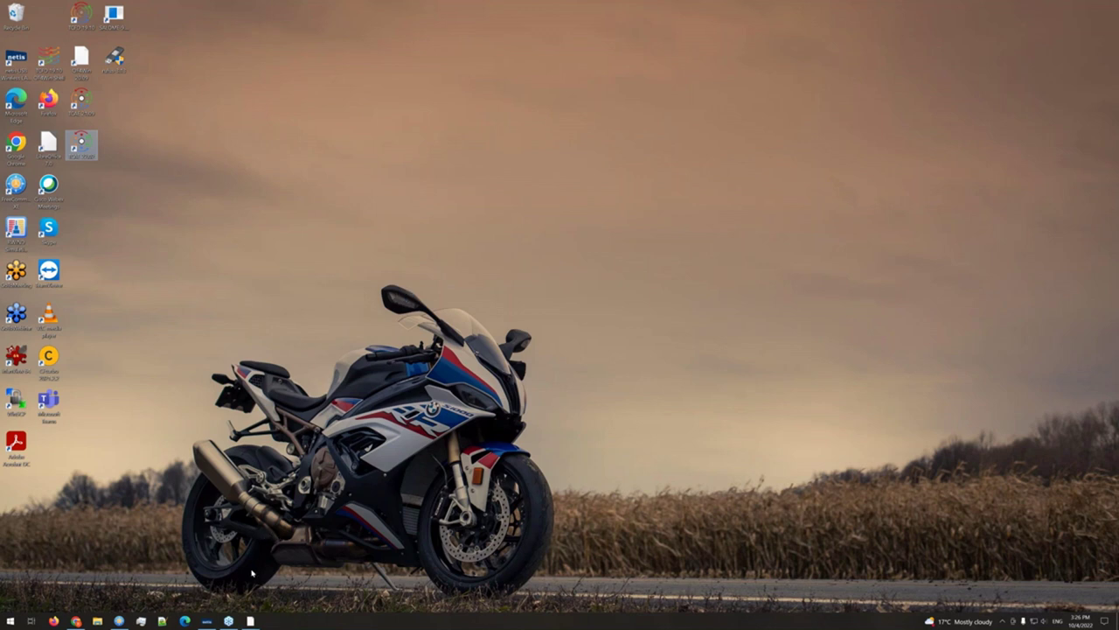
left_click(251, 621)
left_click(297, 581)
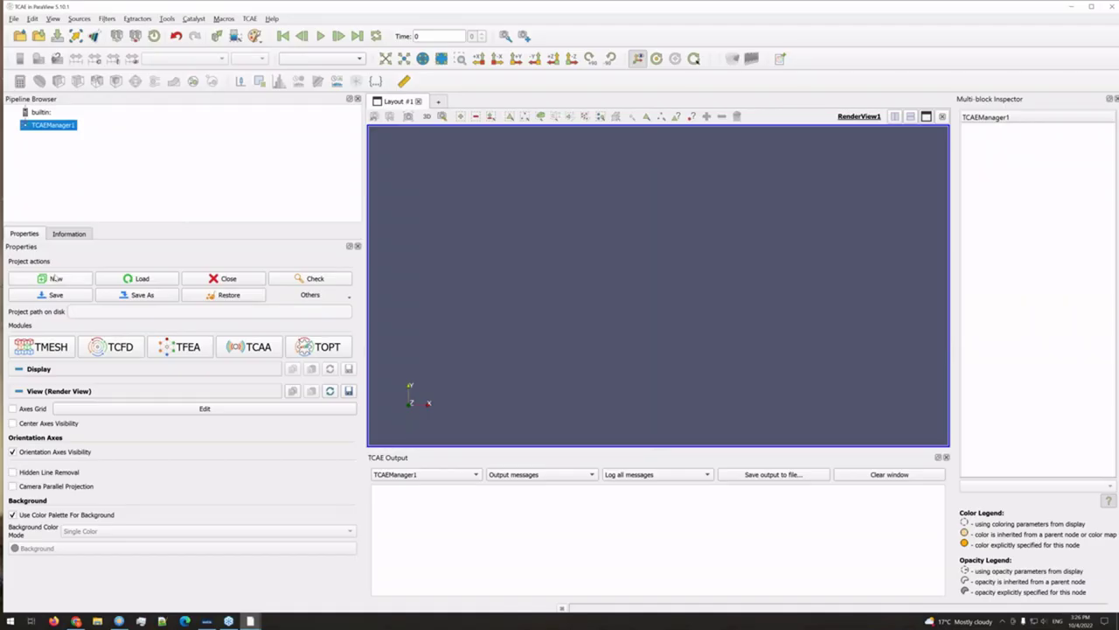
left_click(140, 280)
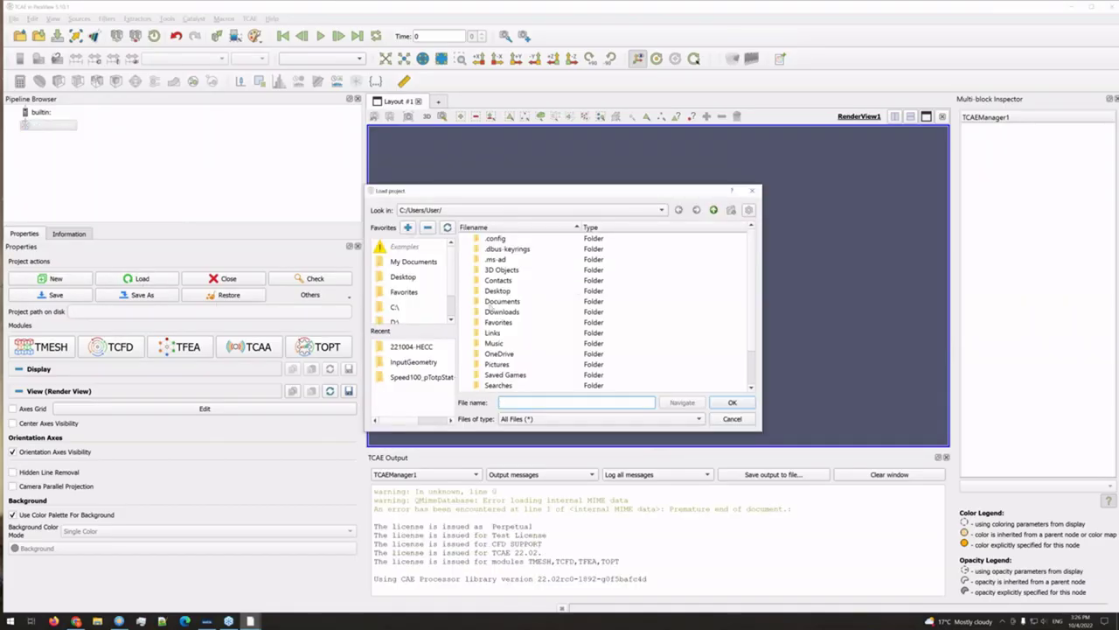
left_click(402, 322)
left_click(418, 348)
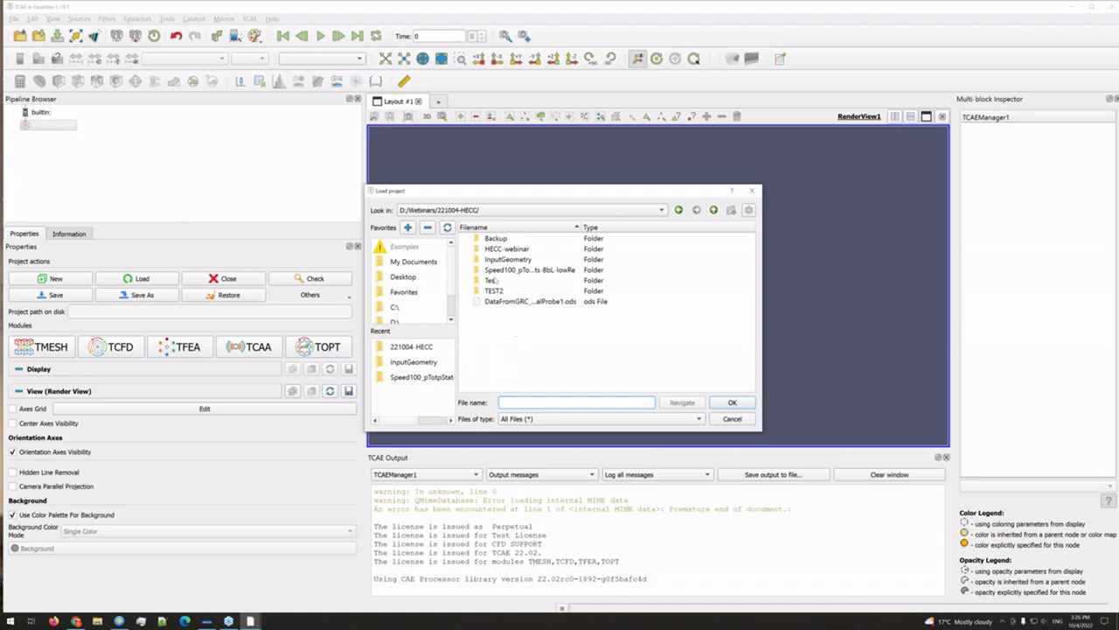
left_click(528, 271)
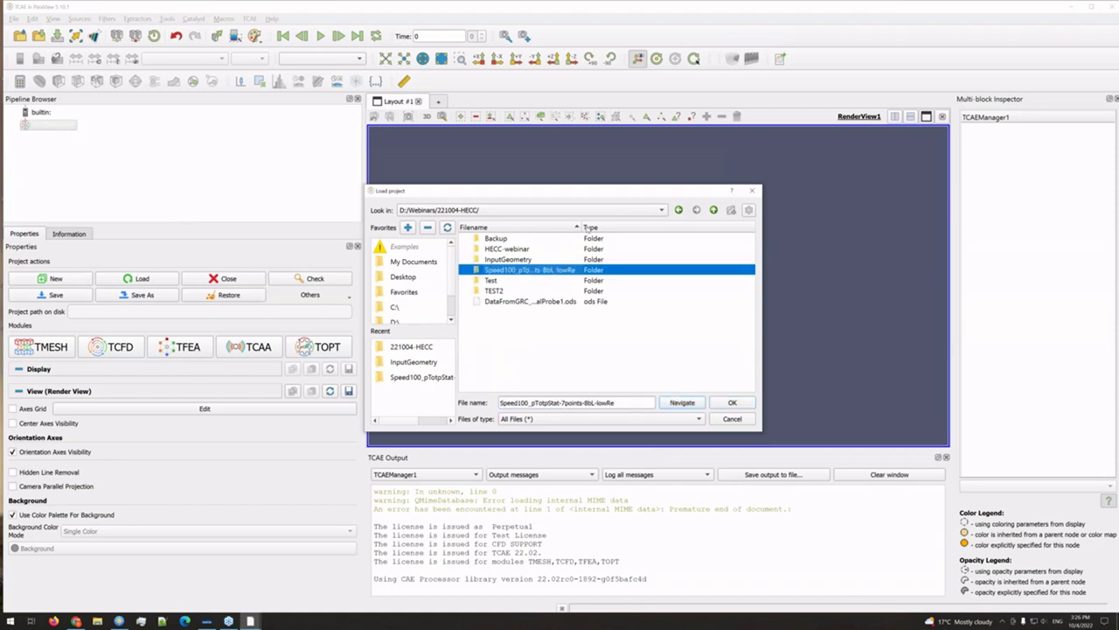
left_click_drag(608, 228, 699, 227)
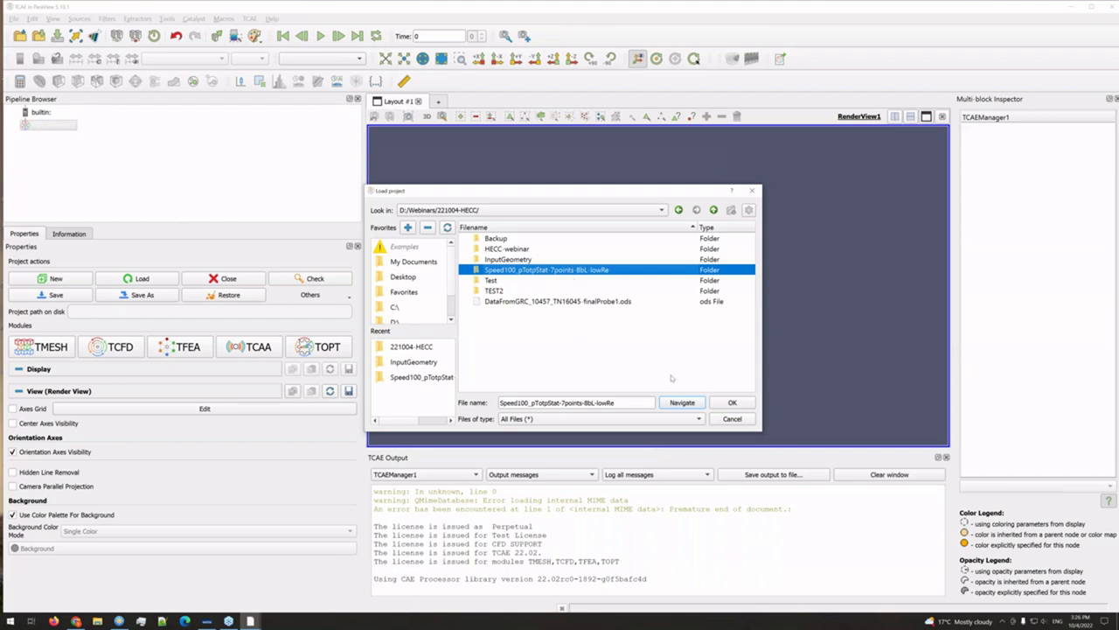
left_click(733, 405)
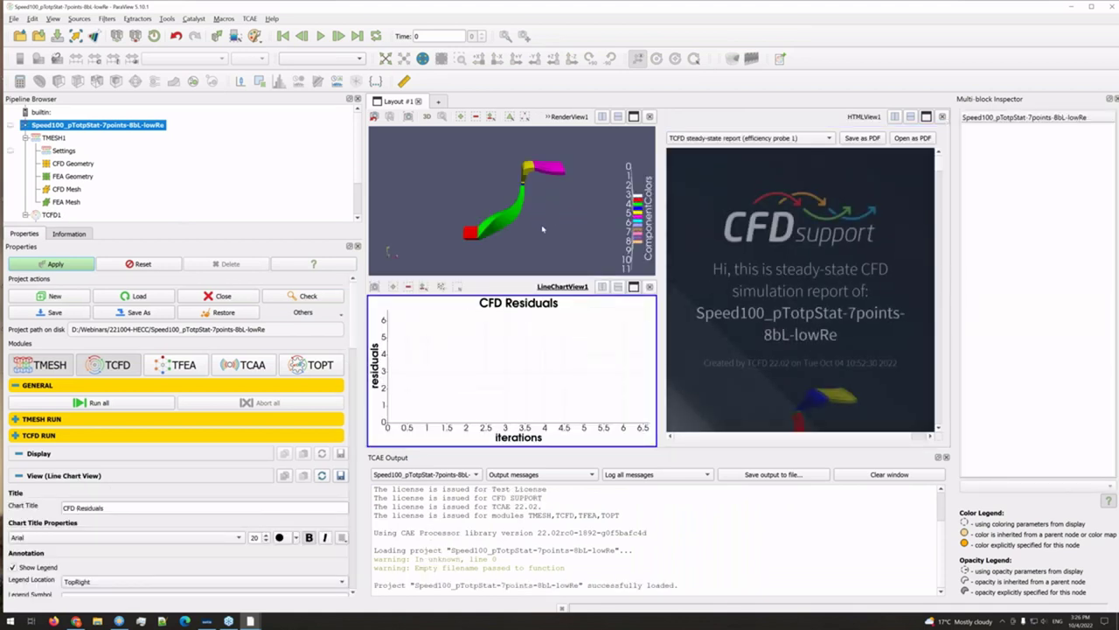
left_click(542, 229)
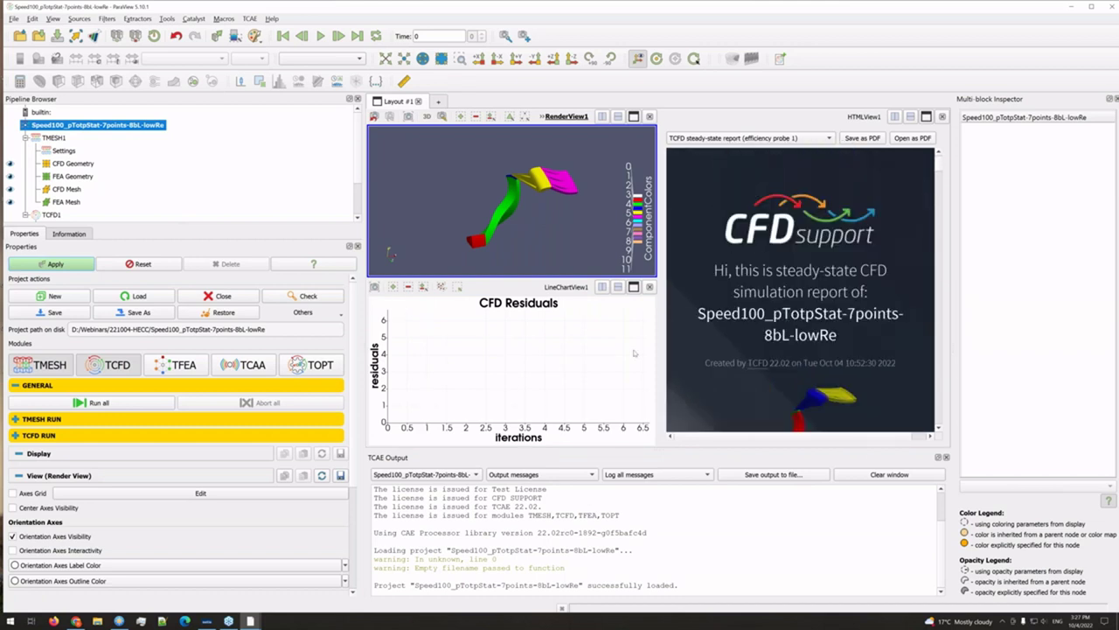
Step: Expand TMESH1's CFD mesh settings and examine the static and rotating reference frames against the compressor geometry
left_click(53, 137)
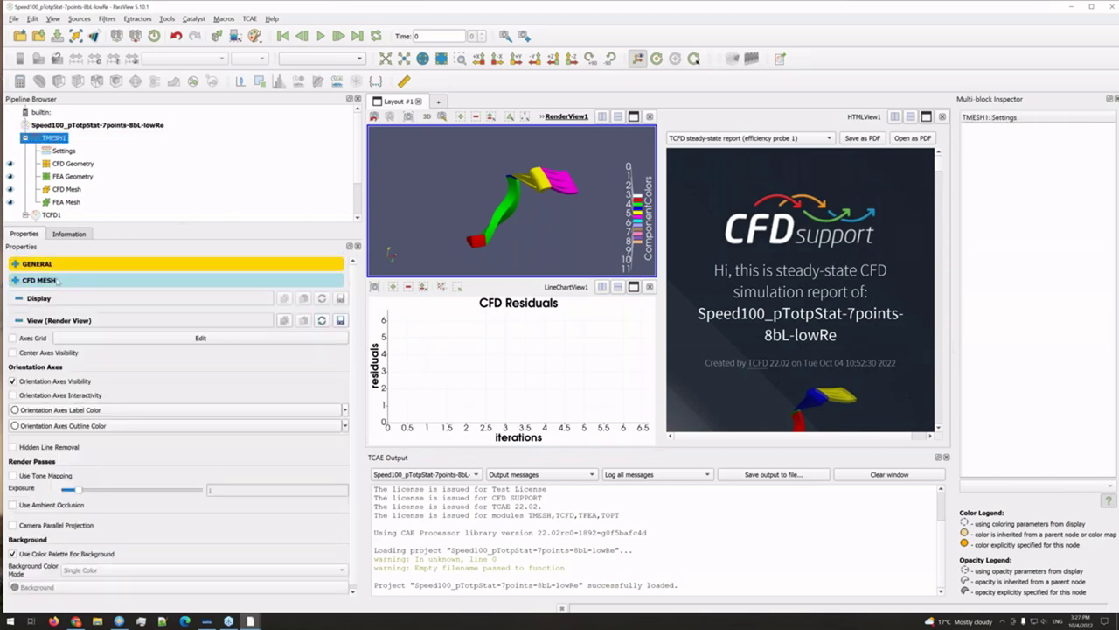
left_click(58, 281)
left_click(49, 317)
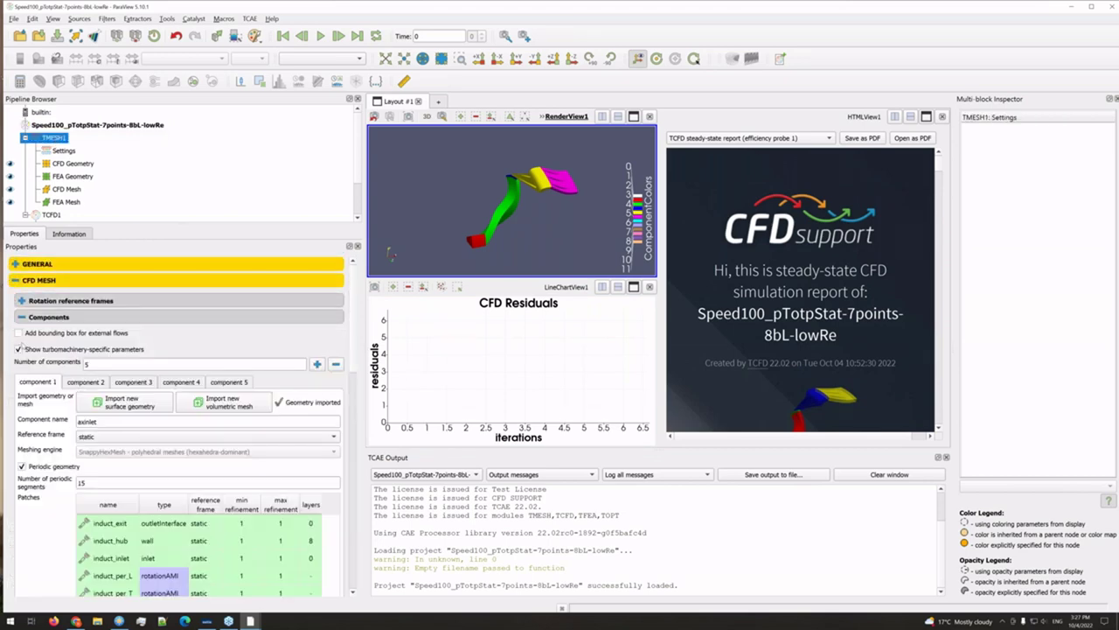
left_click(53, 300)
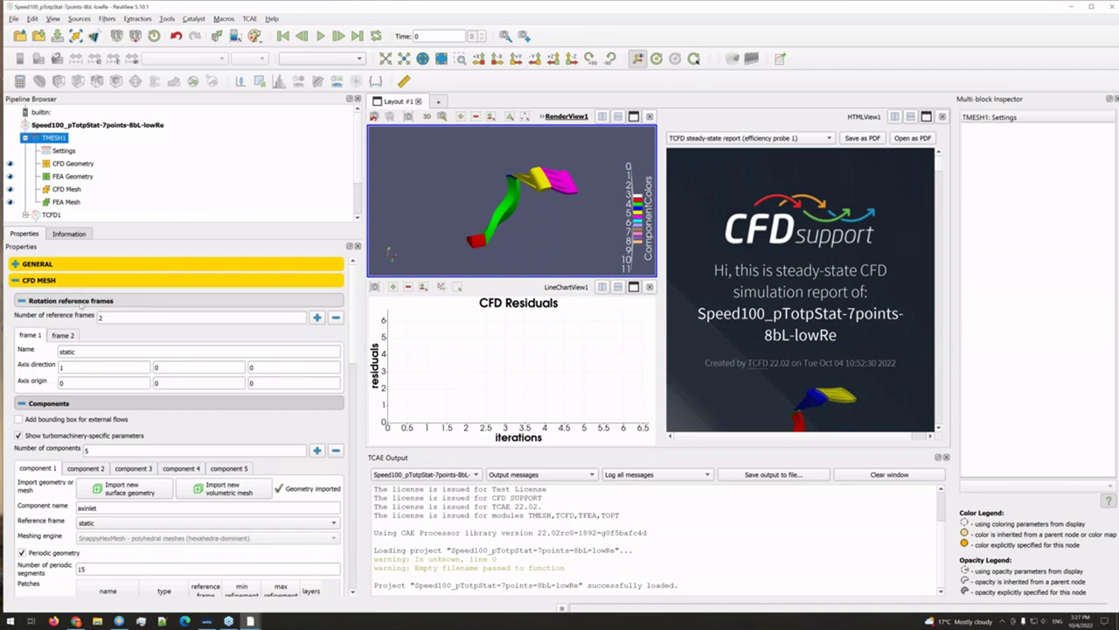
left_click(62, 335)
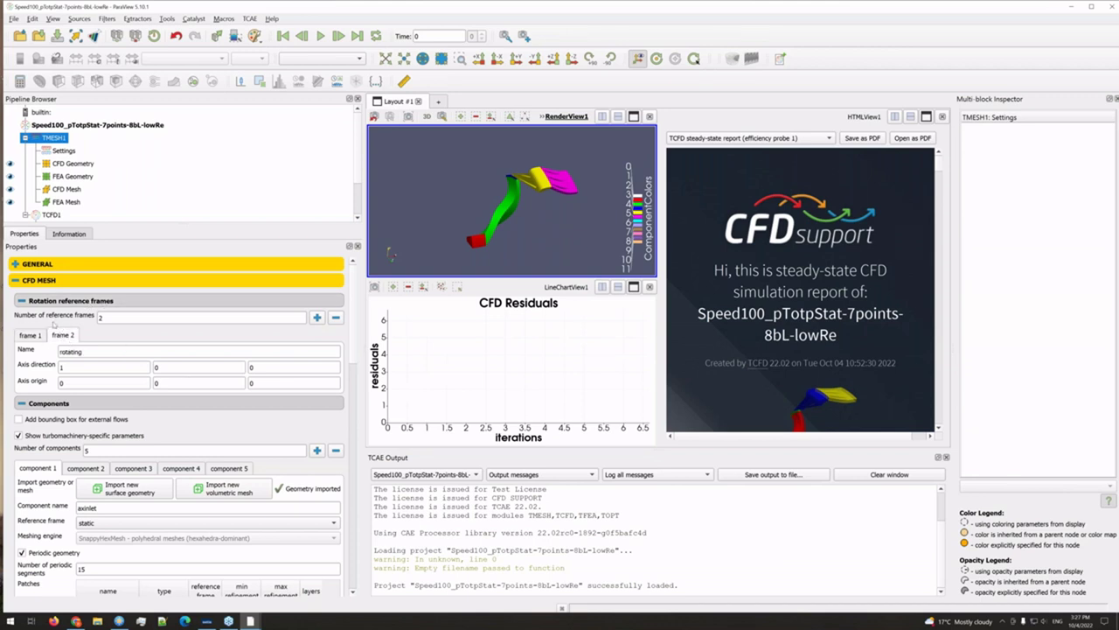
left_click_drag(422, 189, 474, 254)
mouse_move(544, 246)
left_mouse_down()
mouse_move(568, 246)
mouse_move(536, 247)
left_mouse_up()
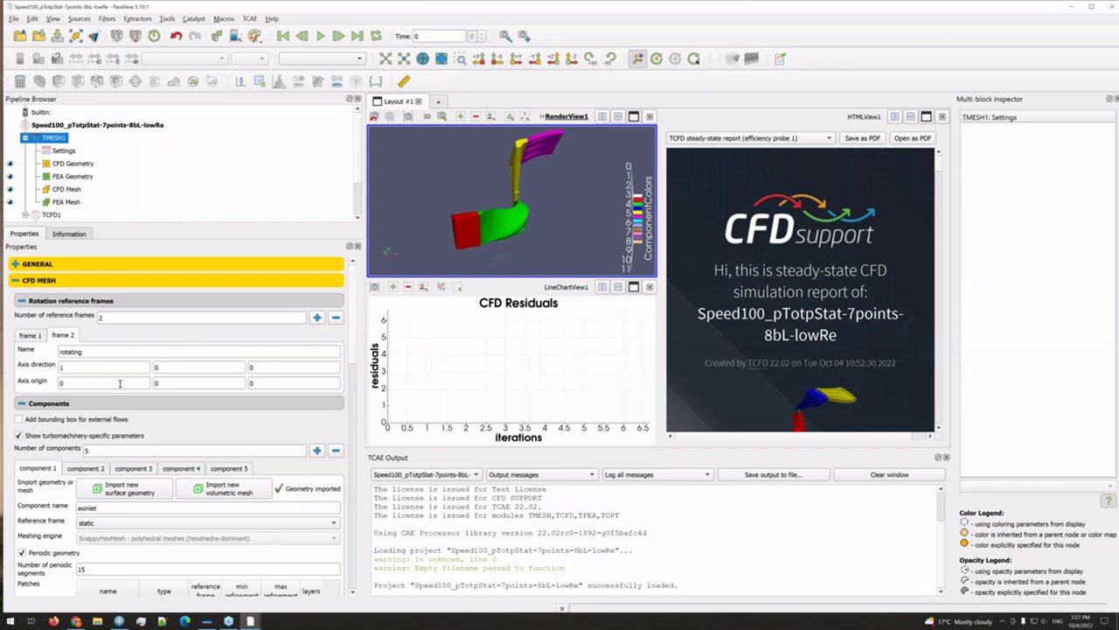
Step: Review the axinlet component's mesh settings and patches, and open the impeller component's settings to compare them with its geometry
scroll(114, 386, "down", 2)
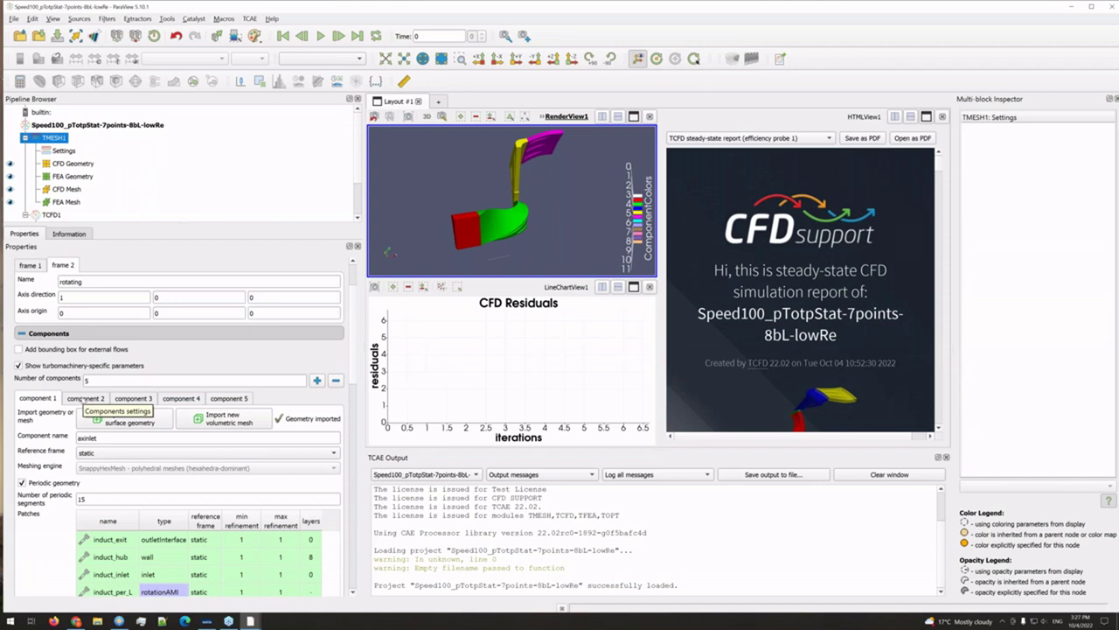
scroll(50, 453, "down", 1)
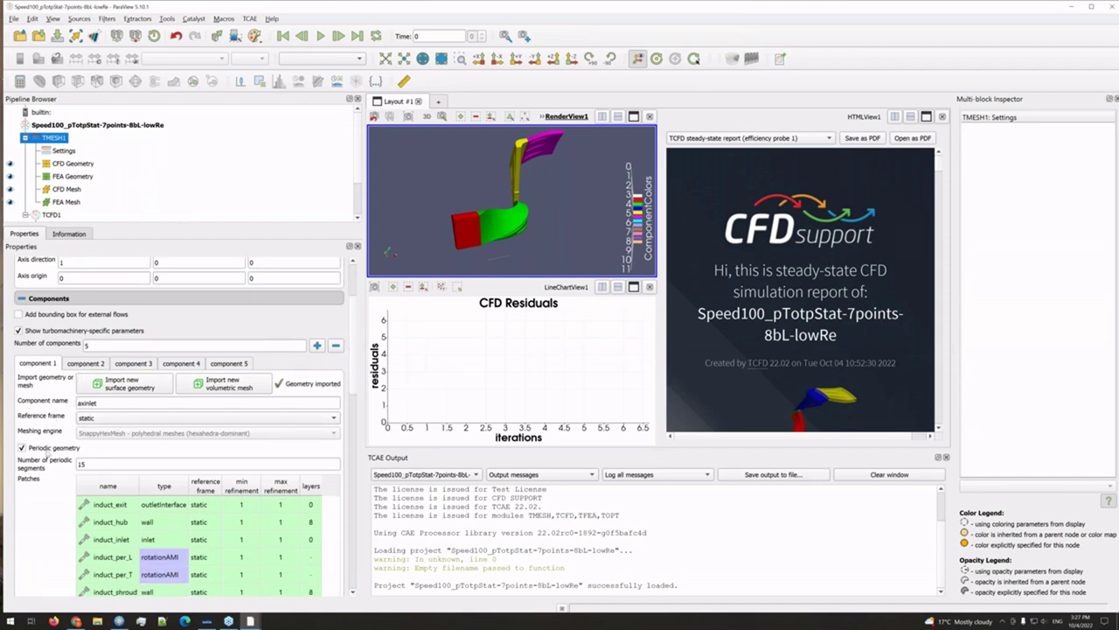
left_click(89, 363)
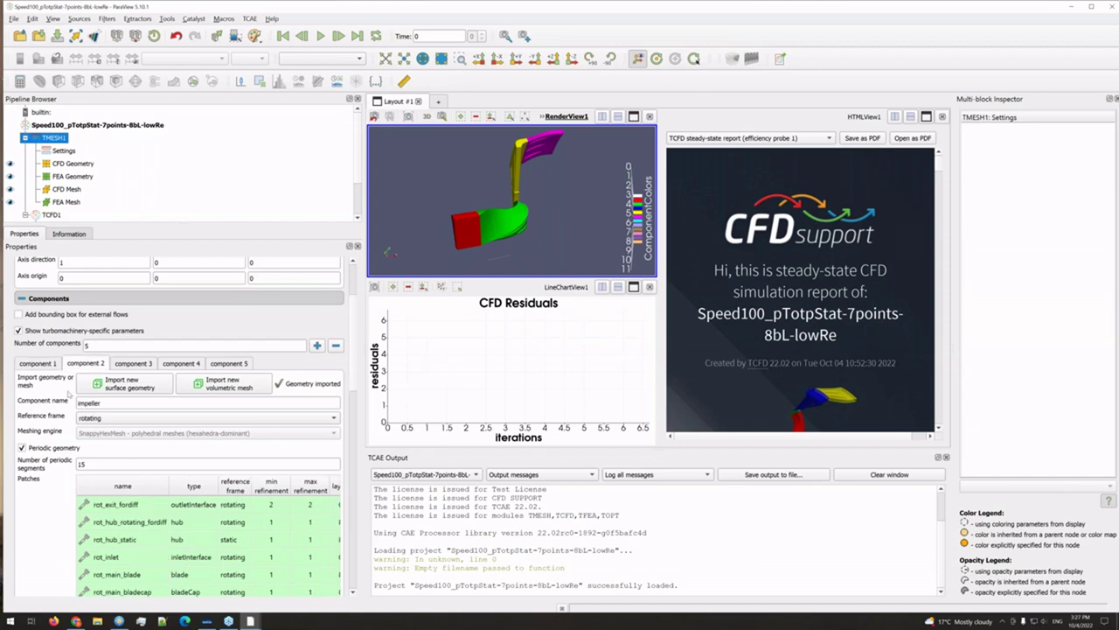
left_click_drag(520, 249, 525, 199)
scroll(84, 483, "down", 2)
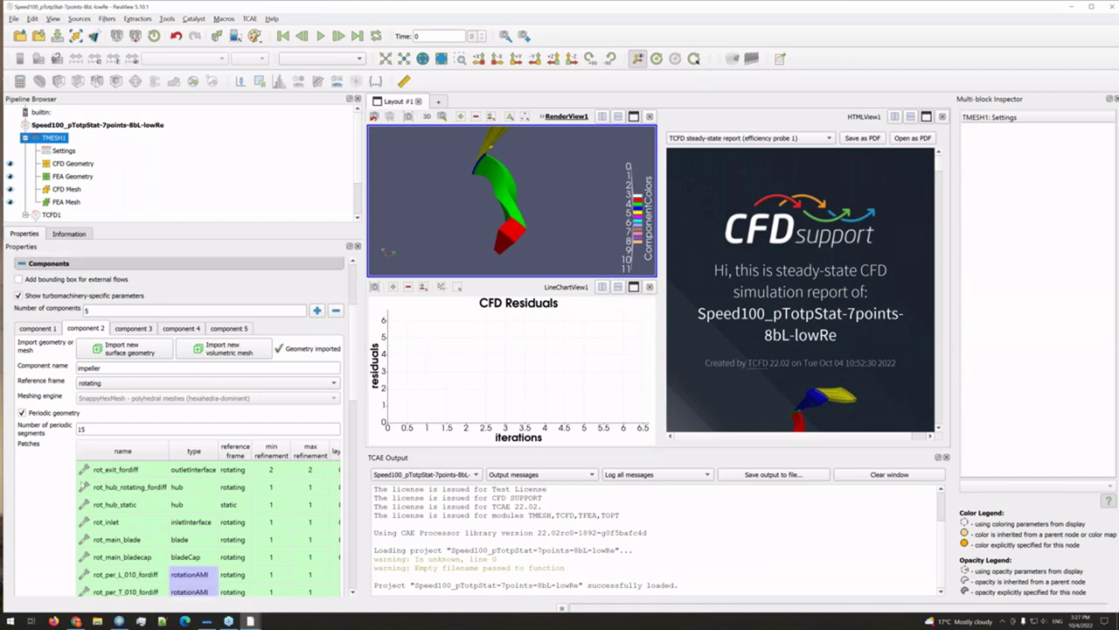
scroll(84, 484, "down", 1)
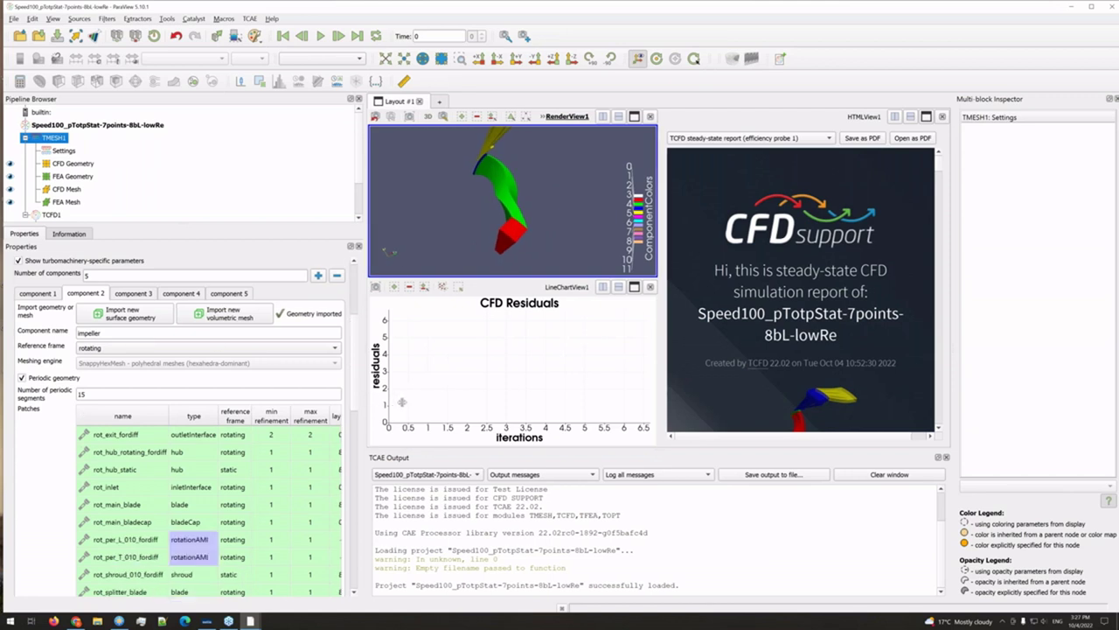
Step: Examine the impeller's full patch table, SnappyHexMesh parameters and gap refinement settings against the blade passage geometry
left_click_drag(365, 402, 418, 406)
scroll(414, 408, "down", 1)
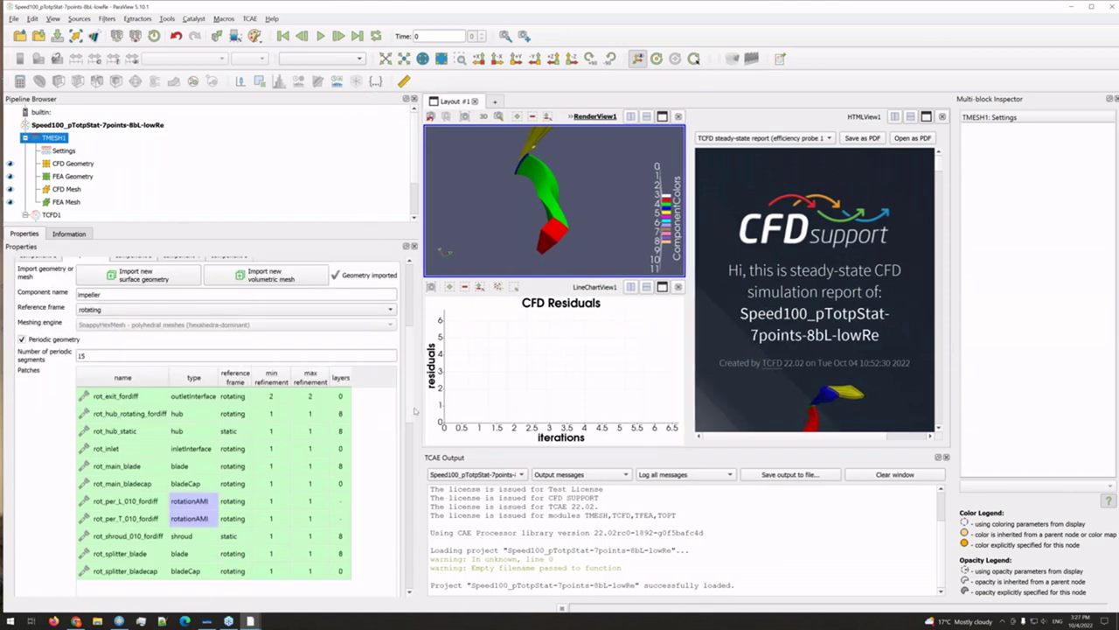
scroll(415, 409, "down", 4)
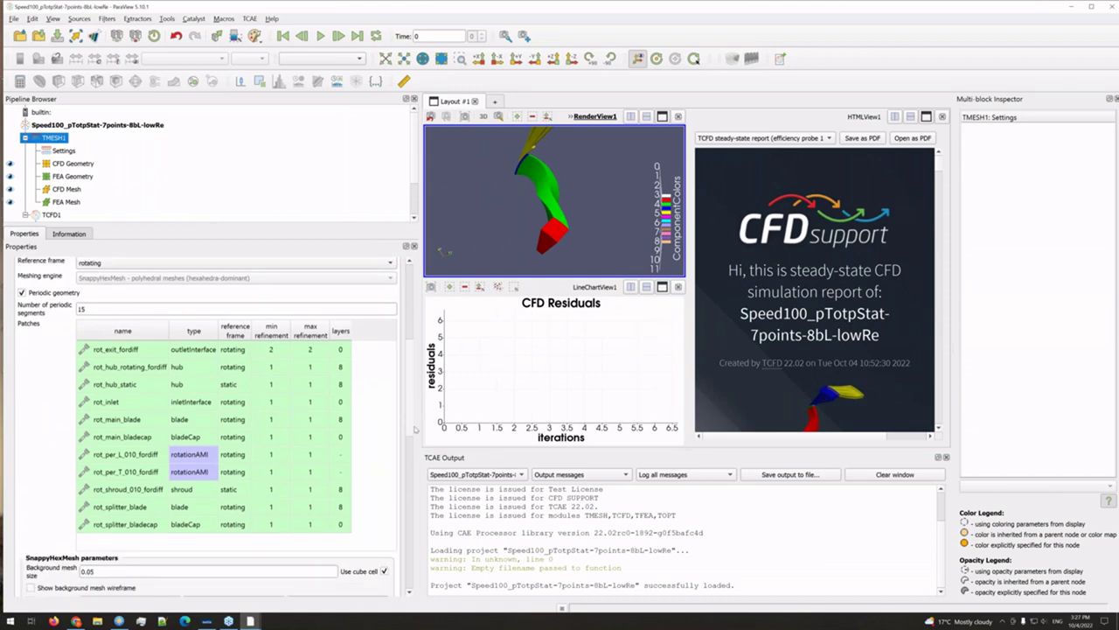
scroll(411, 456, "down", 6)
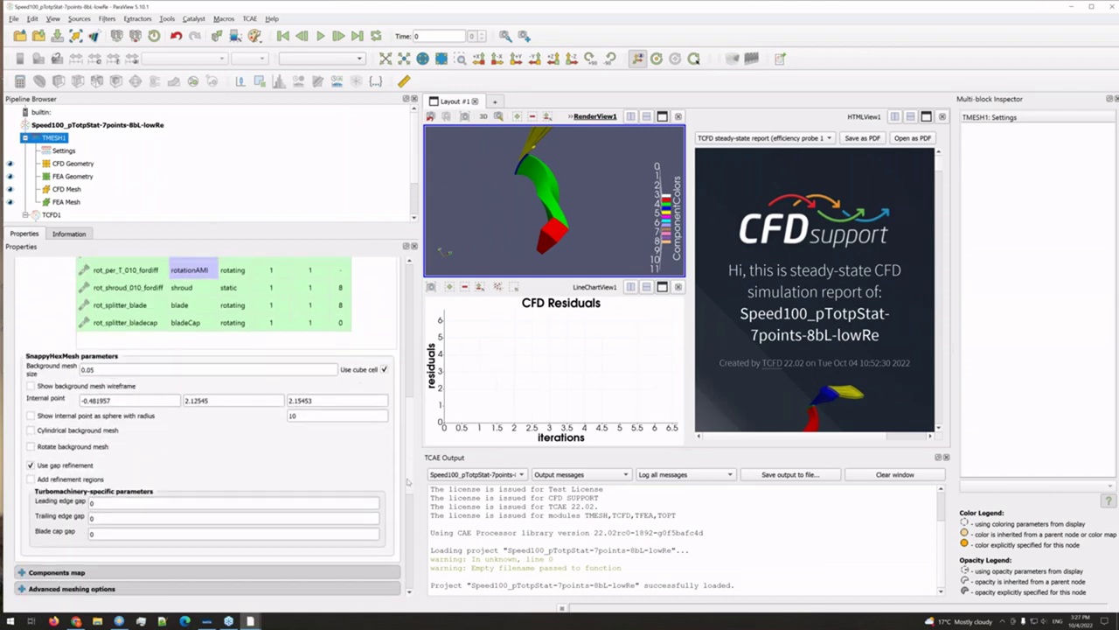
scroll(403, 463, "up", 6)
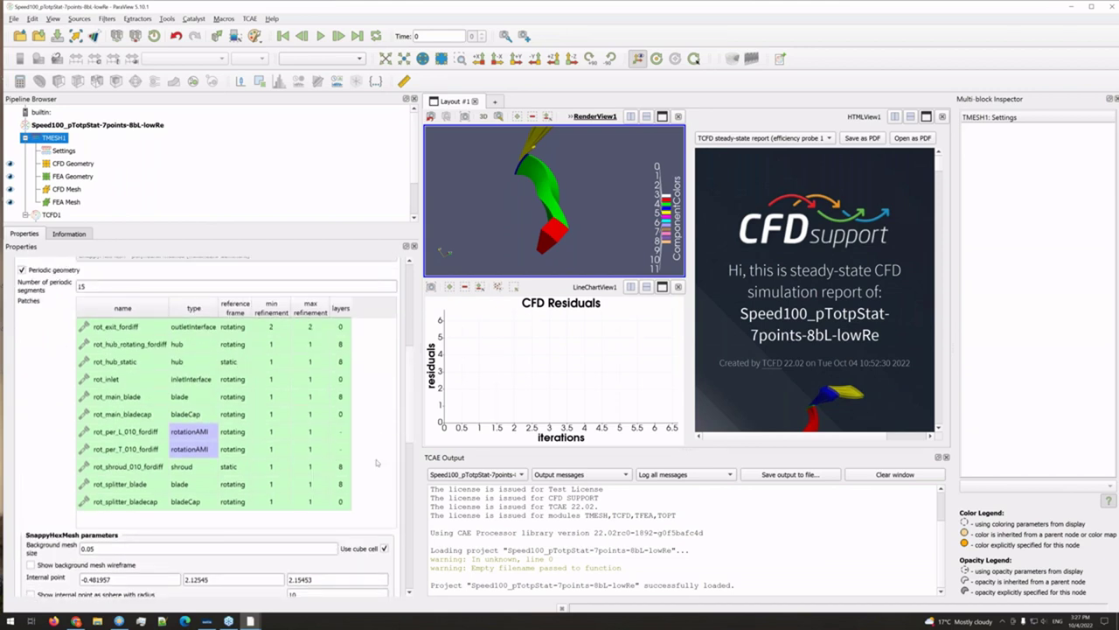
scroll(63, 477, "down", 1)
scroll(63, 478, "down", 5)
scroll(549, 199, "up", 5)
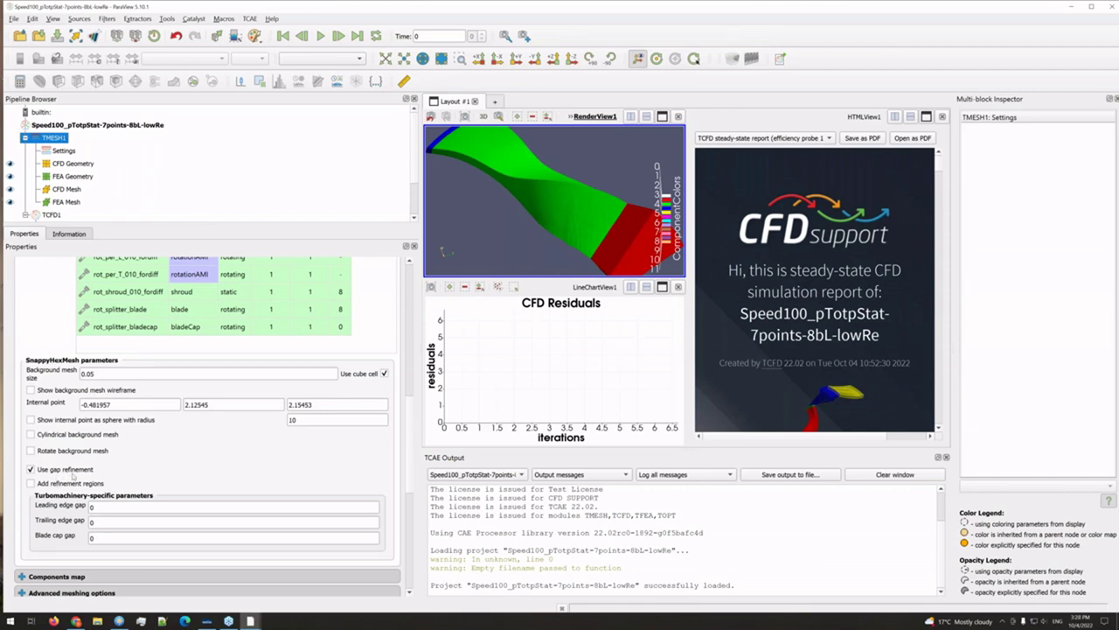
left_click_drag(520, 203, 587, 232)
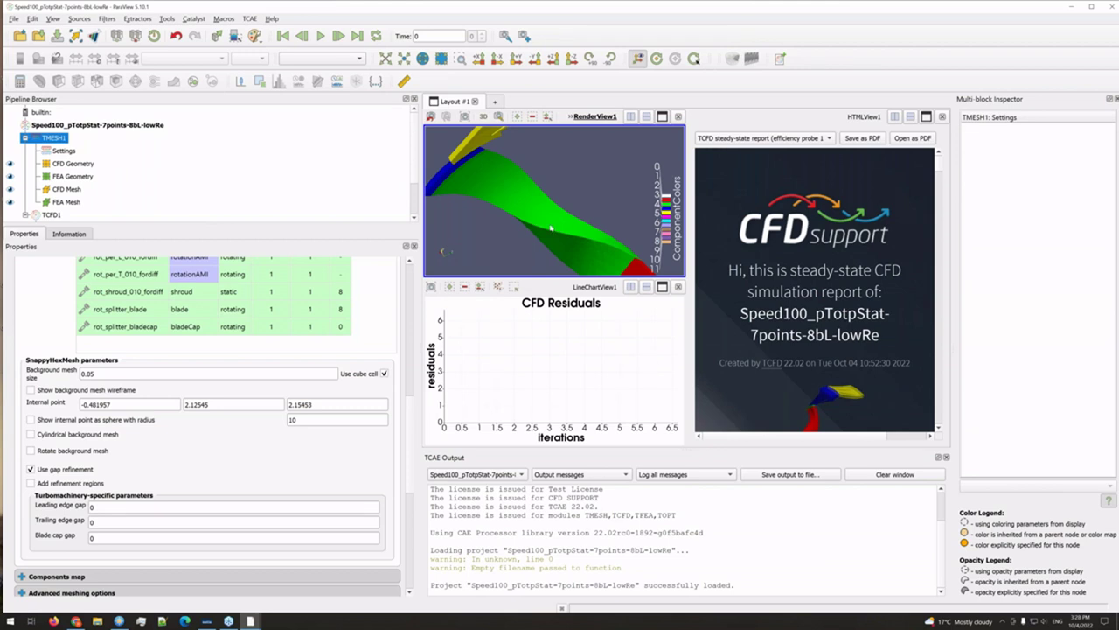
left_click_drag(550, 228, 602, 222)
left_click_drag(523, 217, 472, 172)
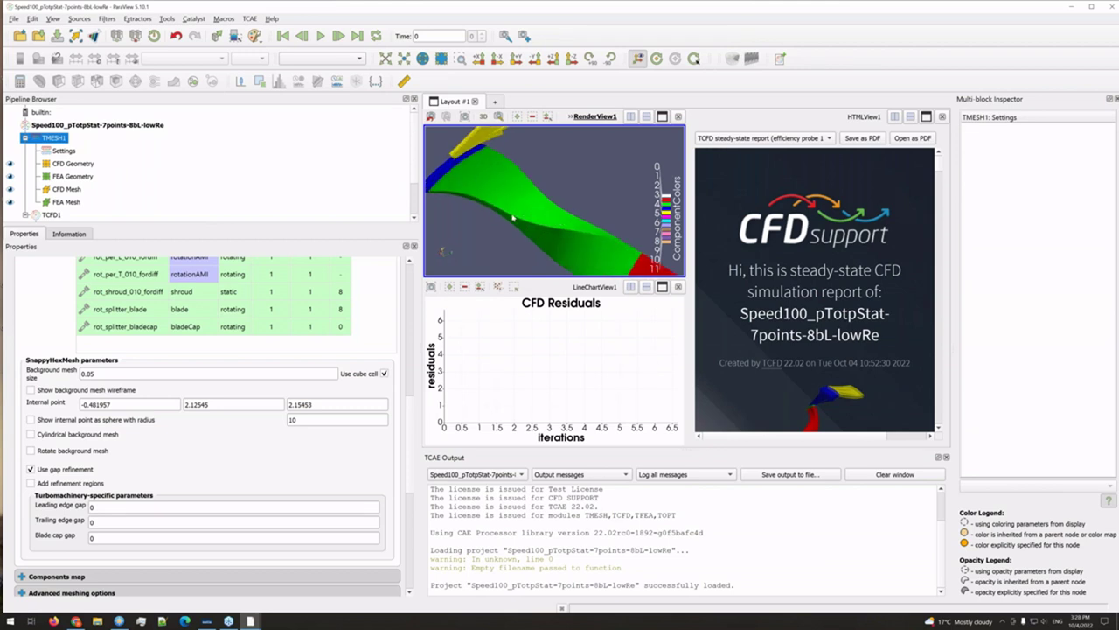
left_click_drag(560, 217, 543, 213)
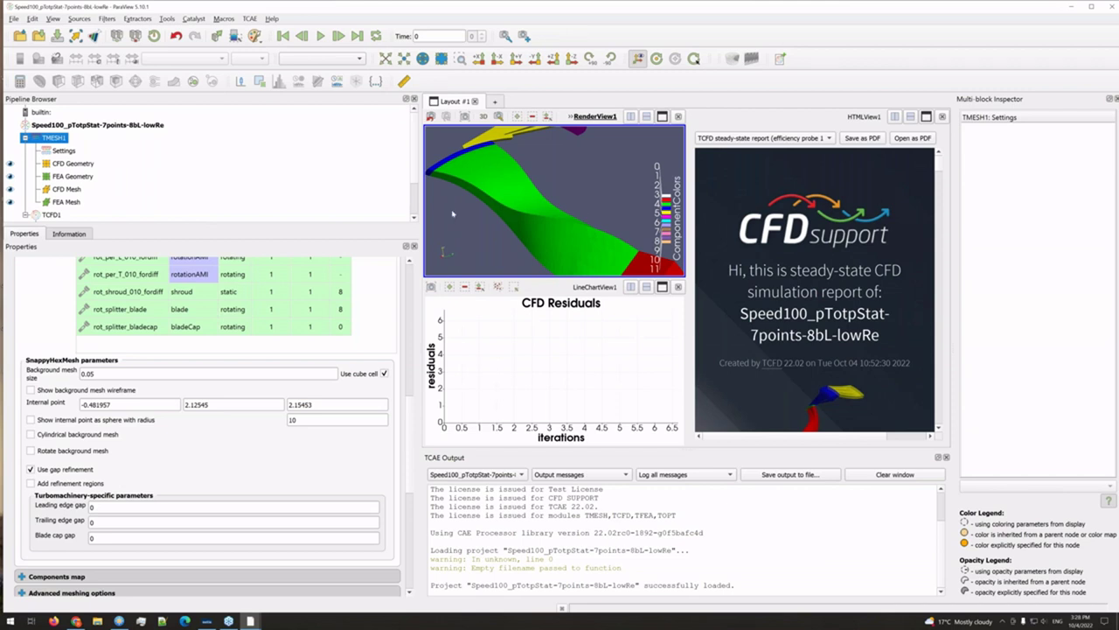
Step: Narrow the properties area and add a second layout containing an empty render view
left_click_drag(419, 246, 321, 247)
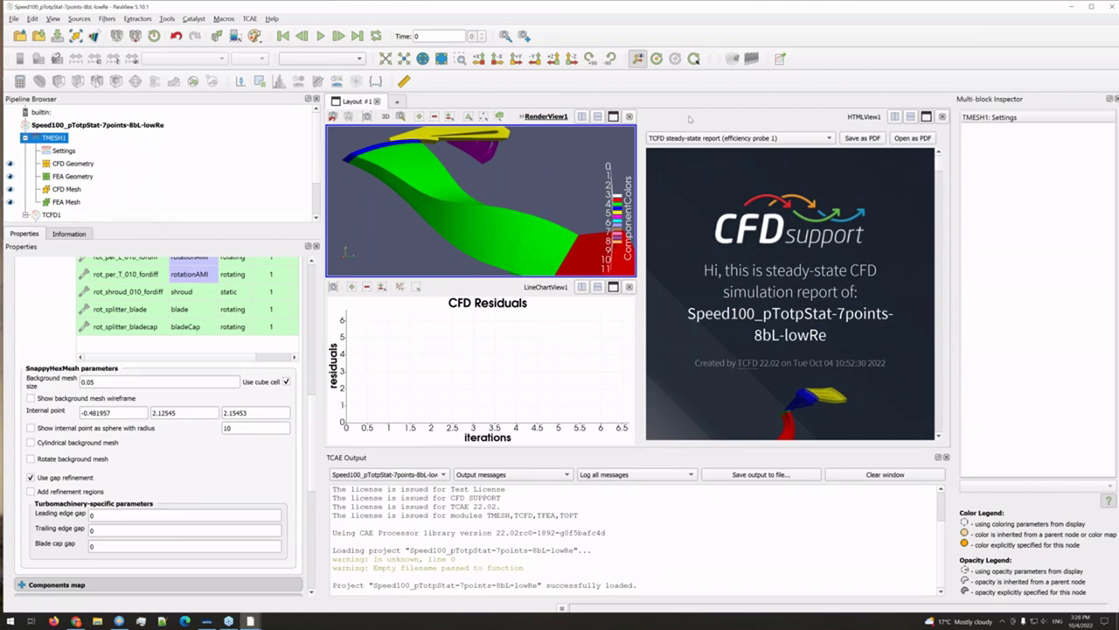
left_click(377, 101)
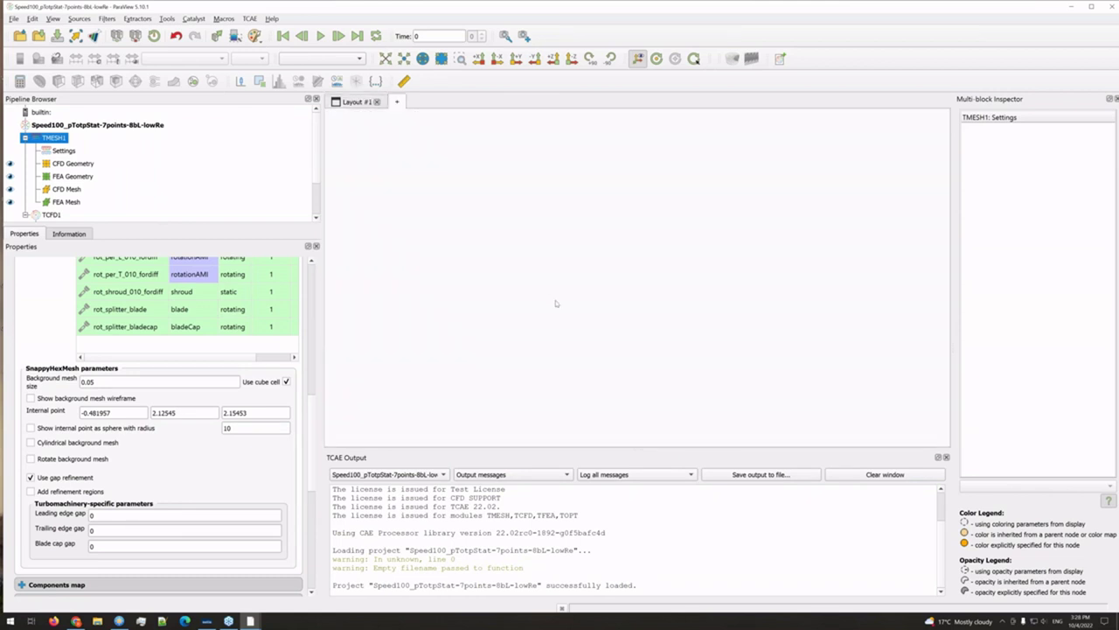
left_click(638, 165)
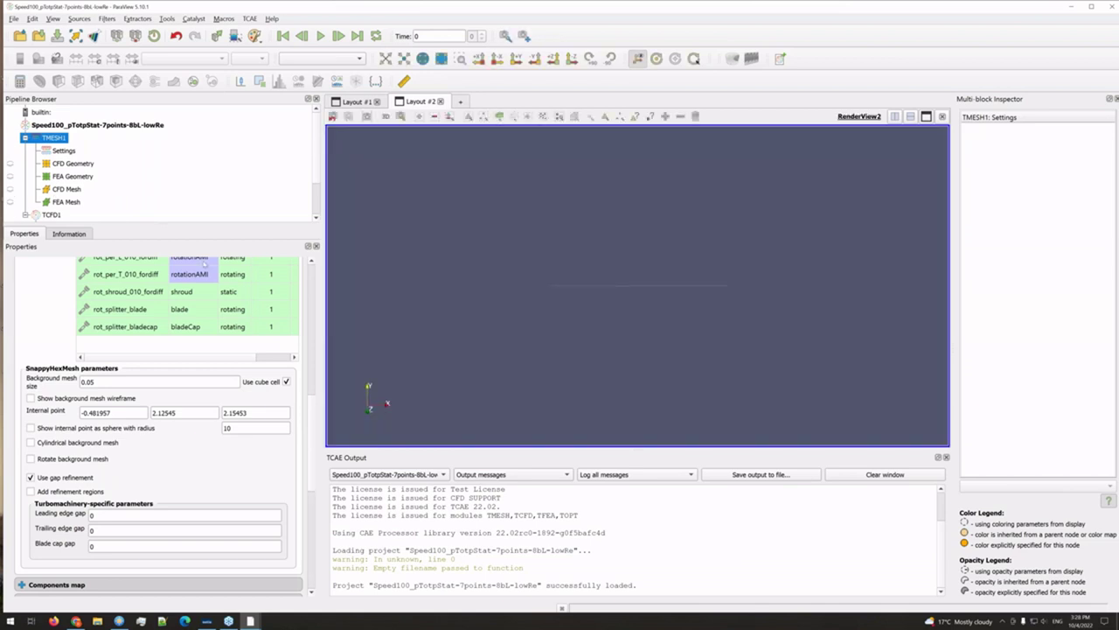
Step: Show the impeller component's built CFD mesh in the new render view, fitted to the view and displayed as Surface With Edges
left_click(66, 188)
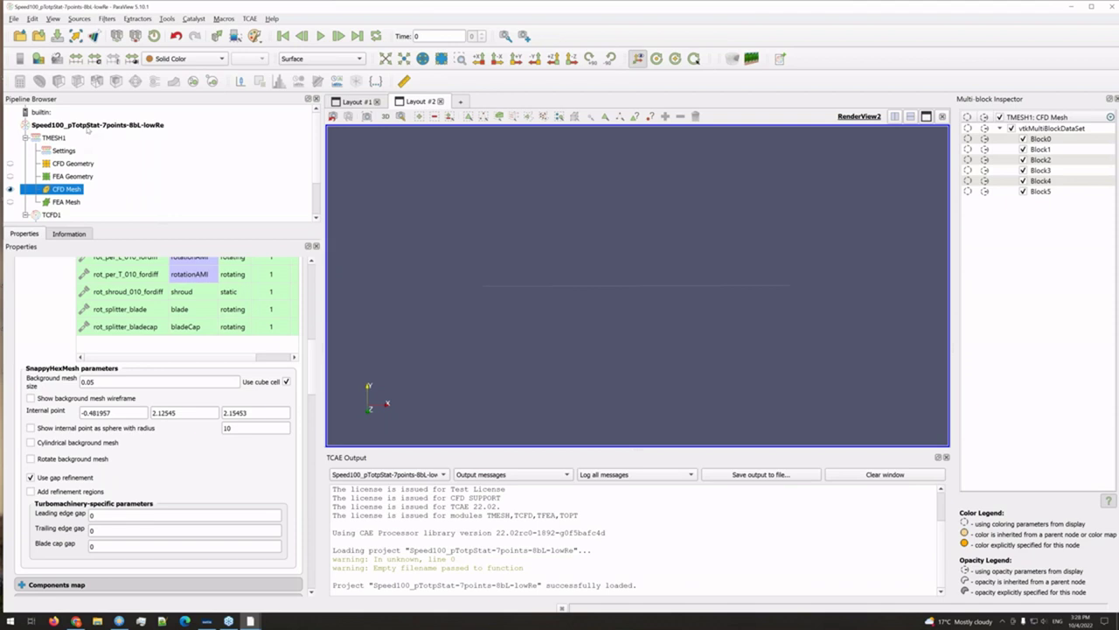
left_click(87, 125)
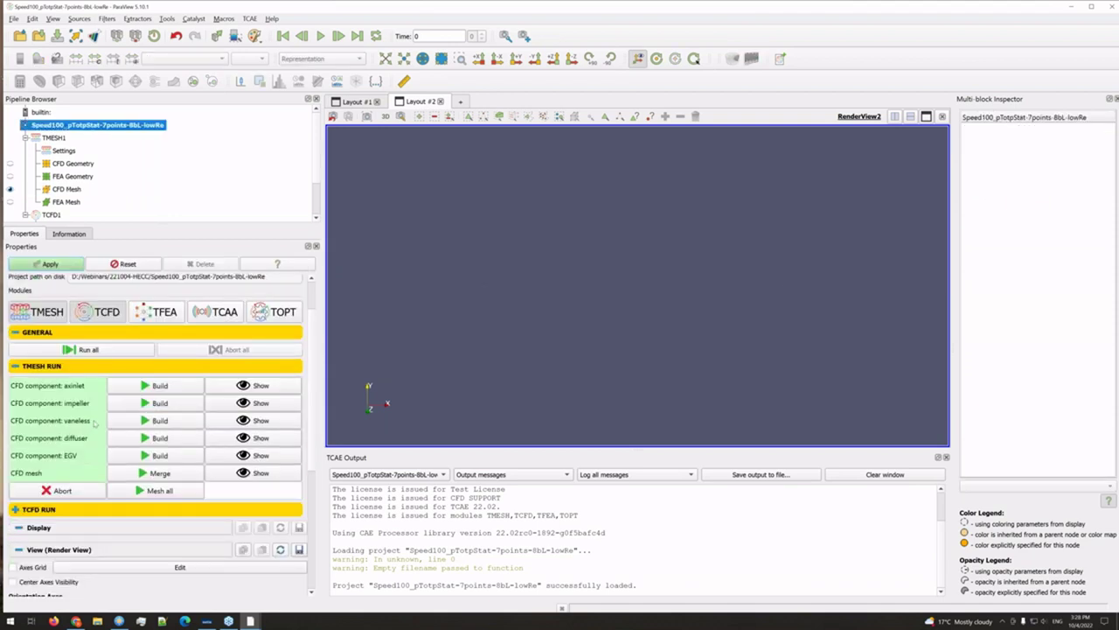
left_click(218, 406)
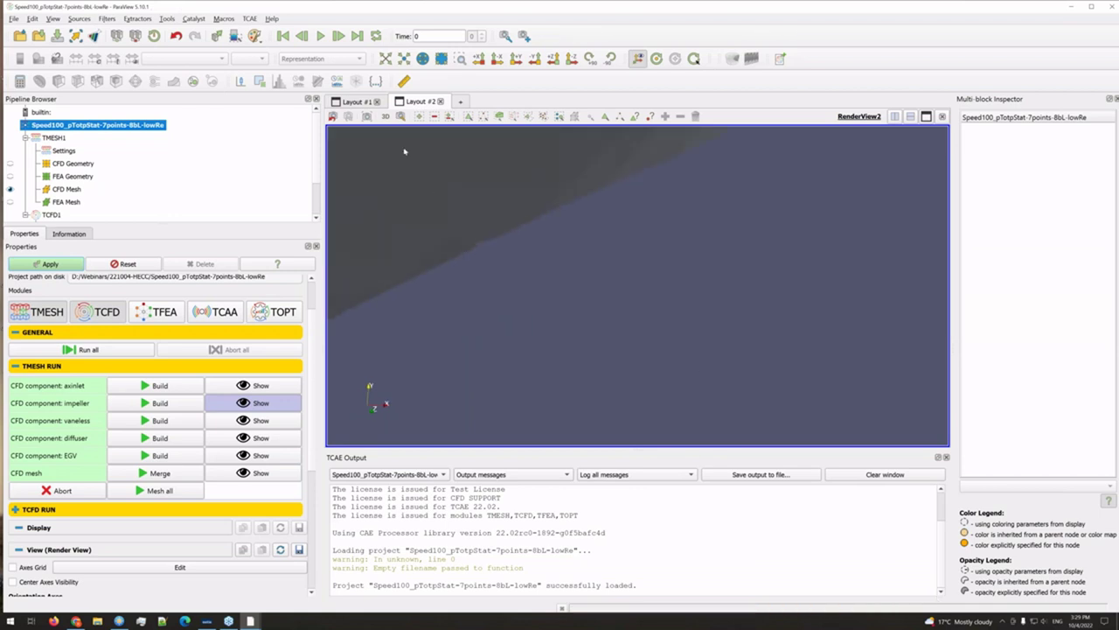
left_click(386, 58)
left_click_drag(560, 230, 449, 155)
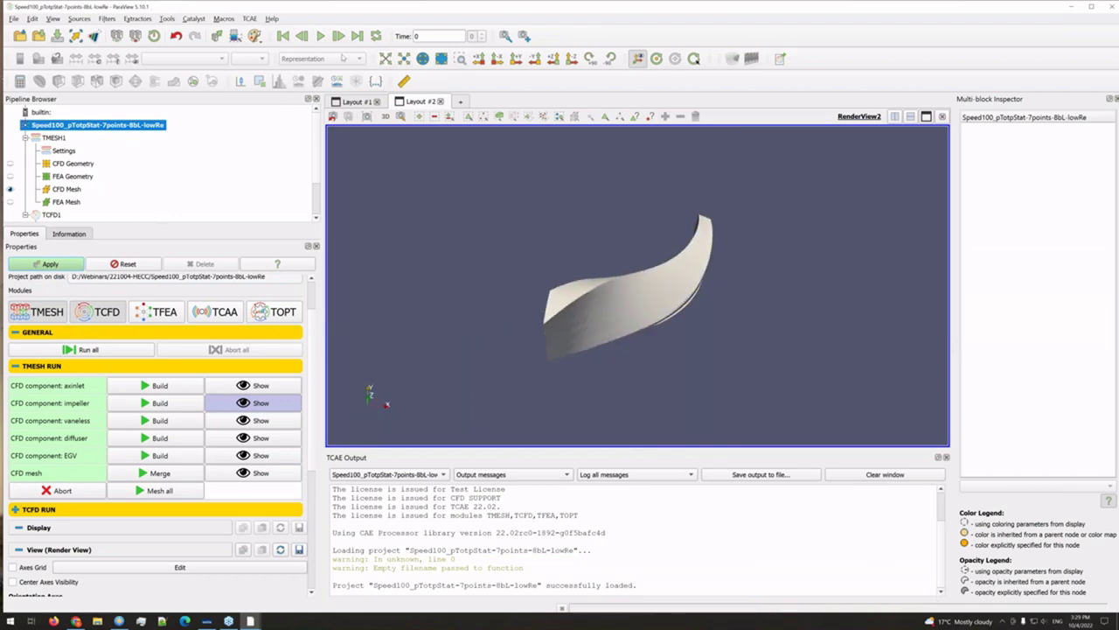
left_click(320, 58)
left_click(310, 85)
Step: Inspect the impeller mesh's surface cells along the main and splitter blades from several angles
scroll(642, 275, "up", 3)
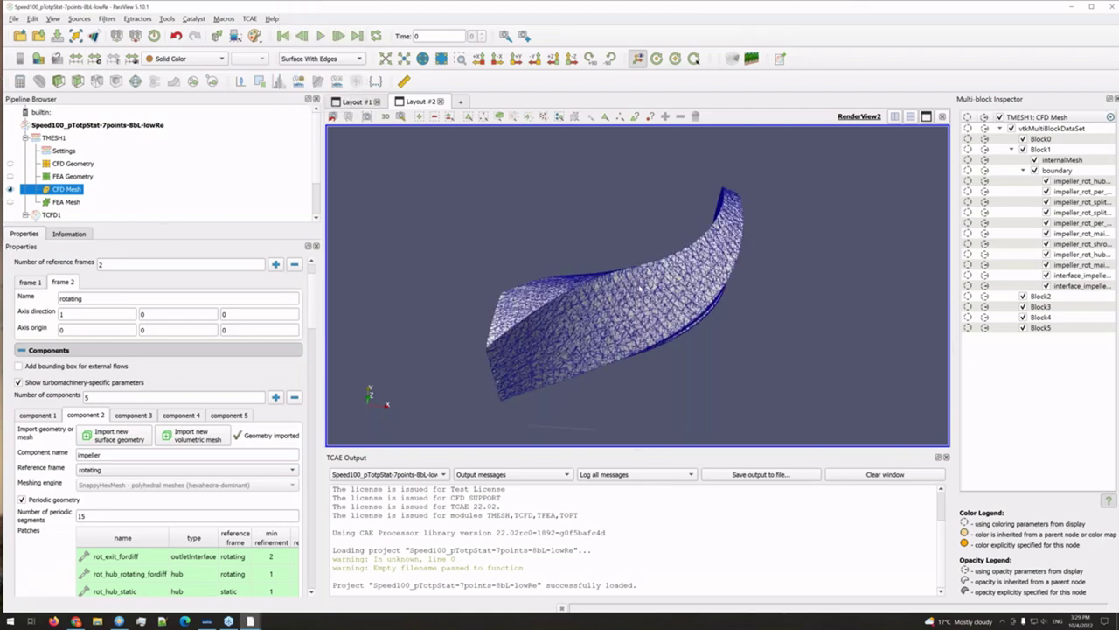
scroll(638, 290, "up", 5)
left_click_drag(690, 337, 623, 329)
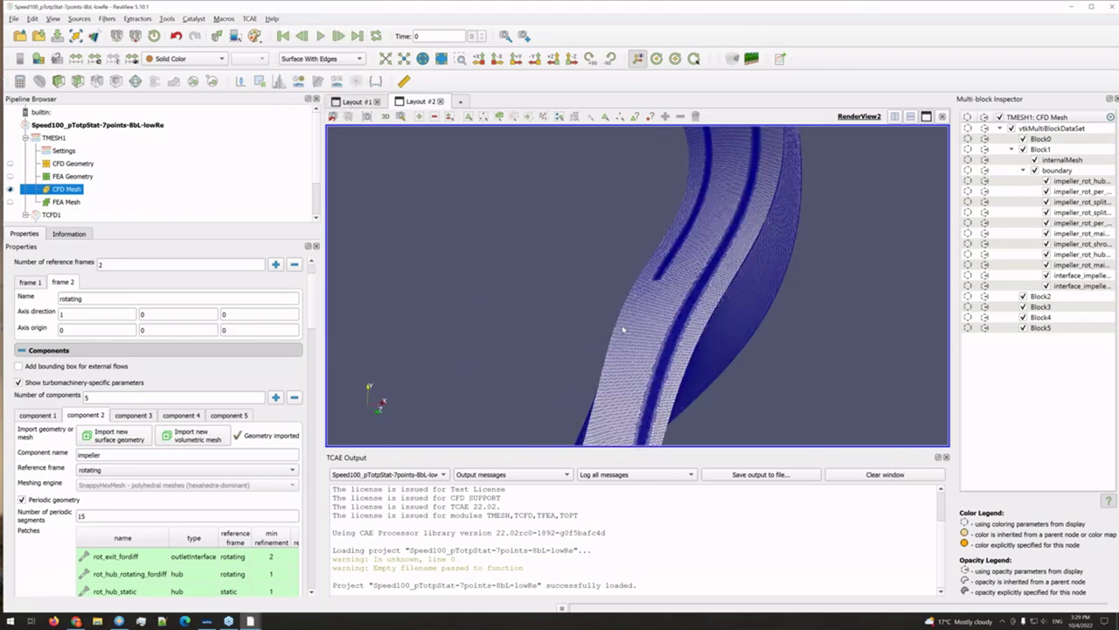
scroll(603, 315, "up", 5)
scroll(700, 372, "down", 5)
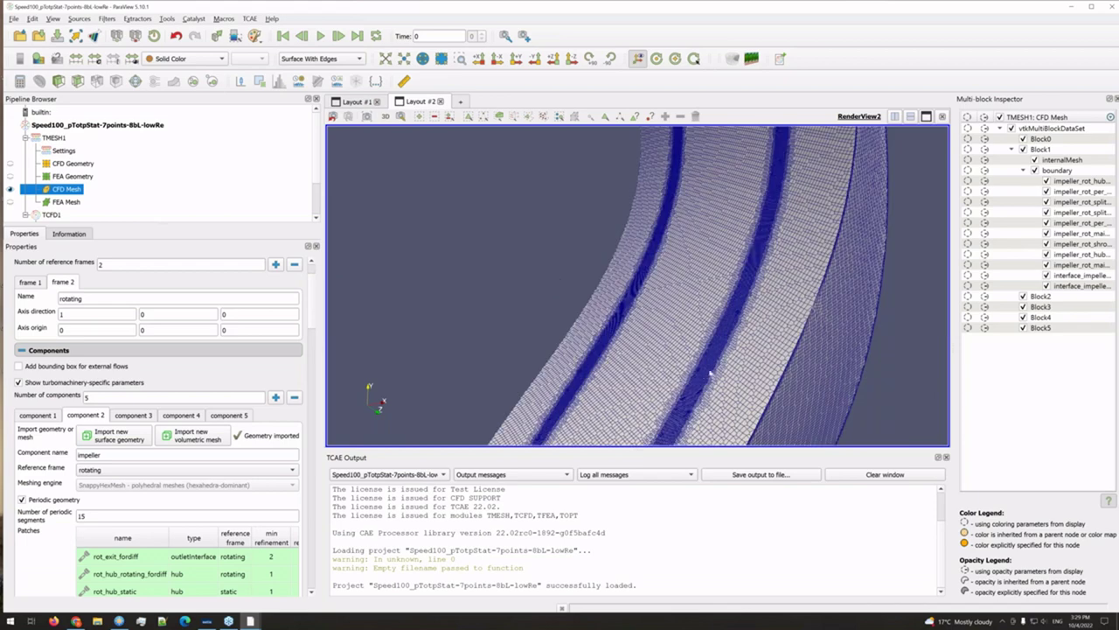
scroll(639, 323, "up", 5)
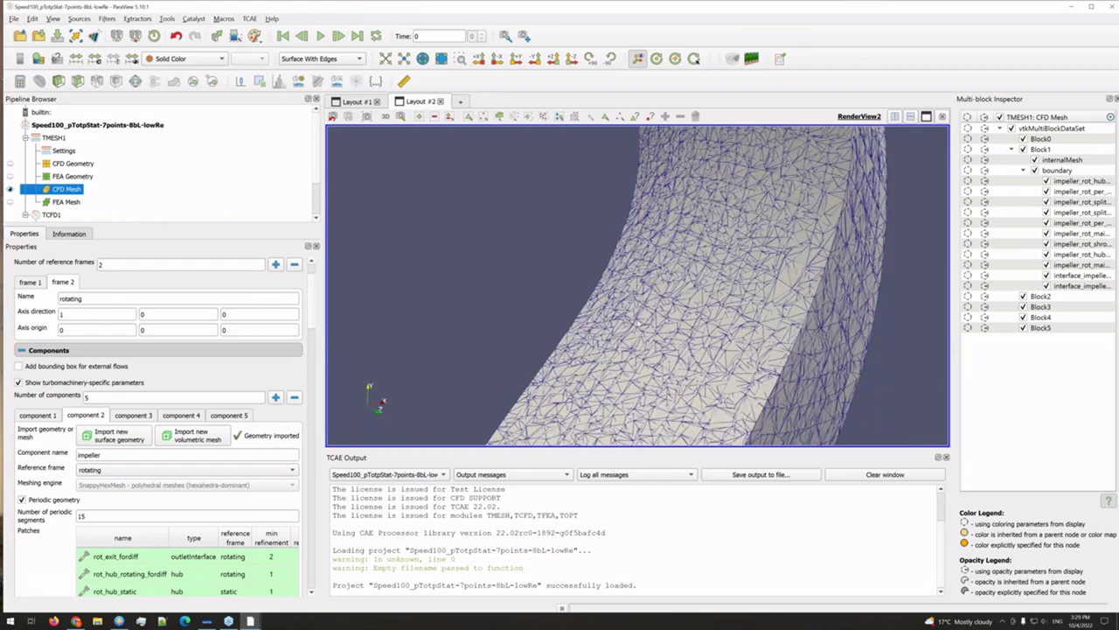
scroll(638, 324, "down", 5)
scroll(603, 321, "up", 4)
scroll(572, 320, "down", 4)
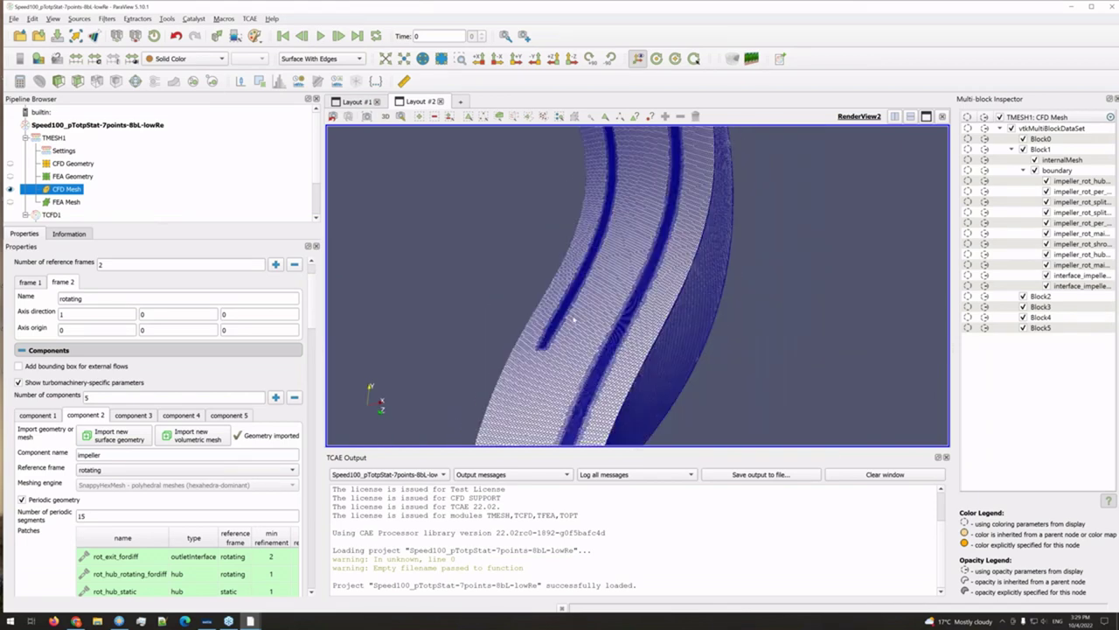
scroll(617, 323, "up", 5)
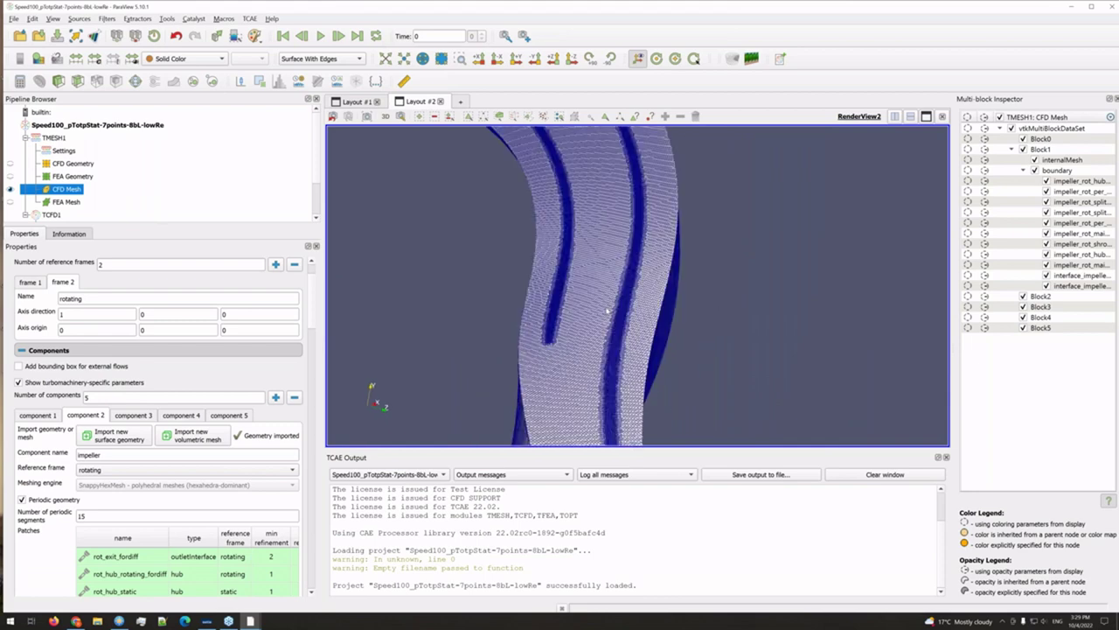
scroll(638, 286, "up", 2)
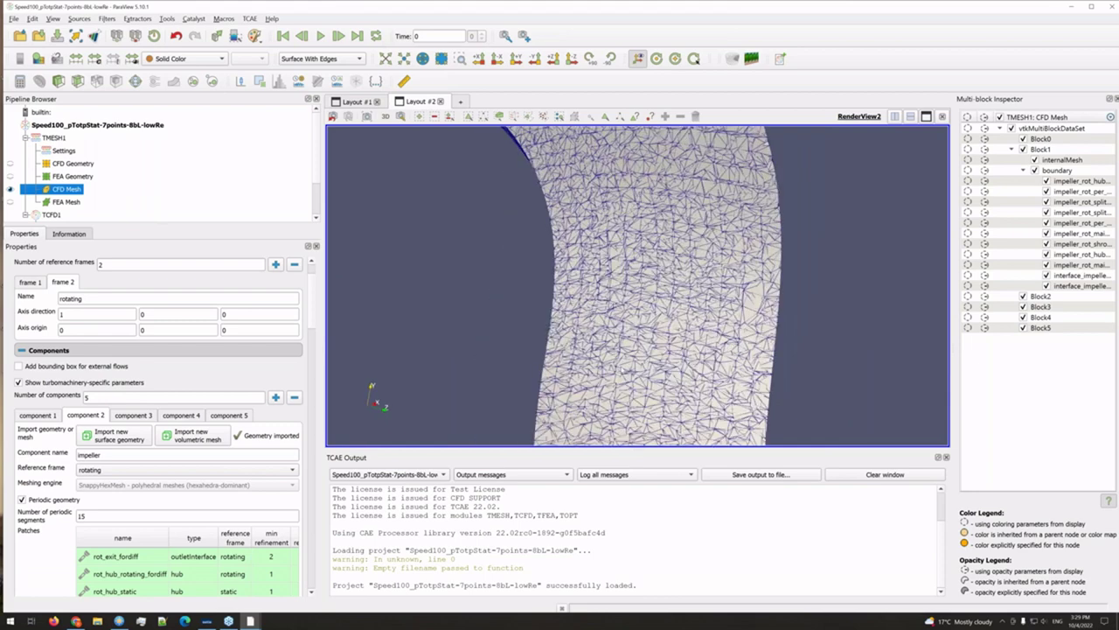
scroll(407, 332, "down", 5)
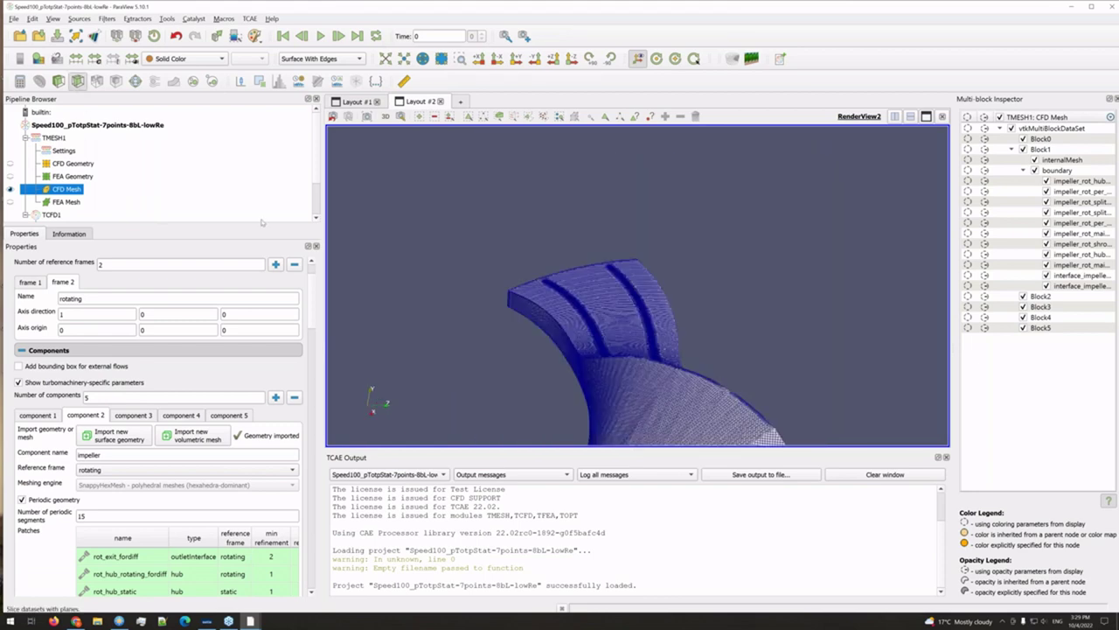
Step: Slice the impeller CFD mesh with a plane normal to X and hide the plane widget
left_click(78, 81)
left_click_drag(425, 292, 655, 435)
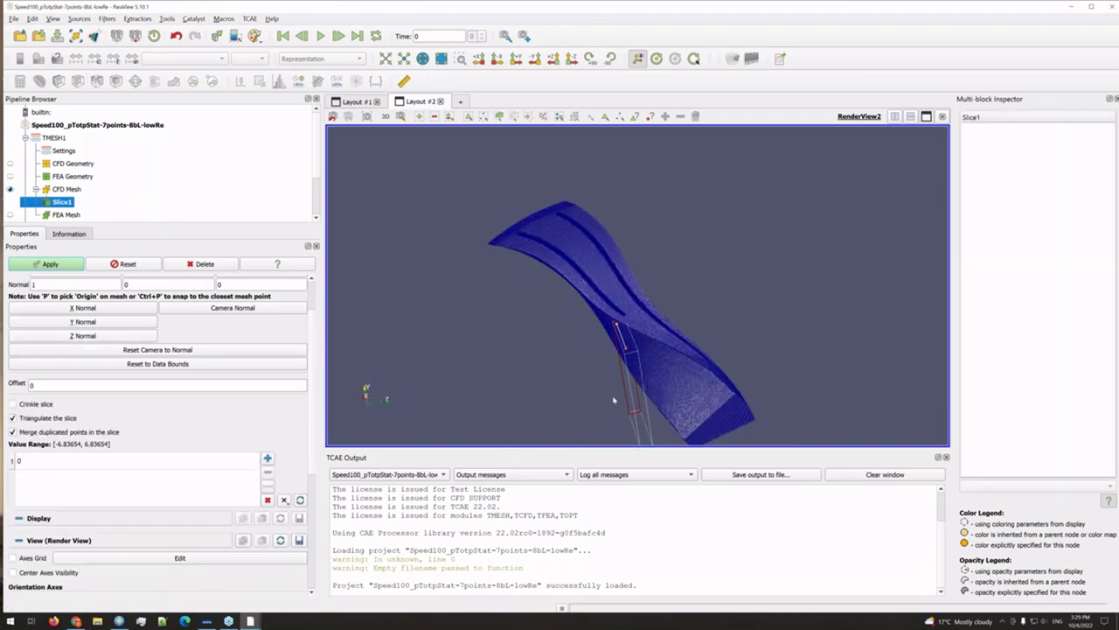
left_click_drag(617, 379, 543, 369)
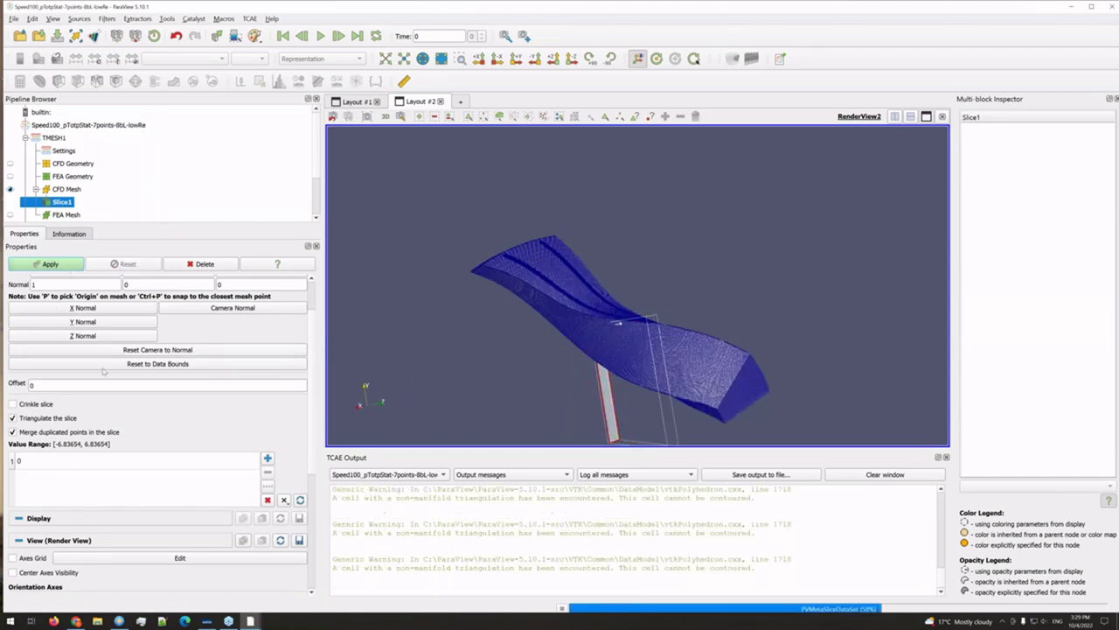
left_click(46, 264)
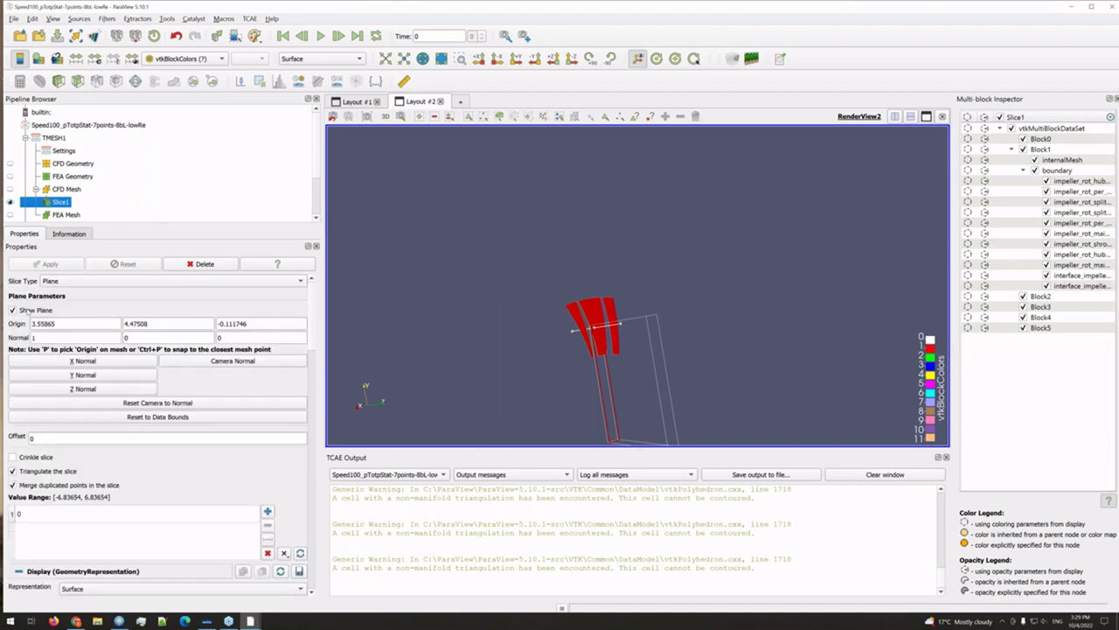
Step: Display the slice as Surface With Edges and examine the cells in the gap above the blade tip
scroll(599, 278, "up", 5)
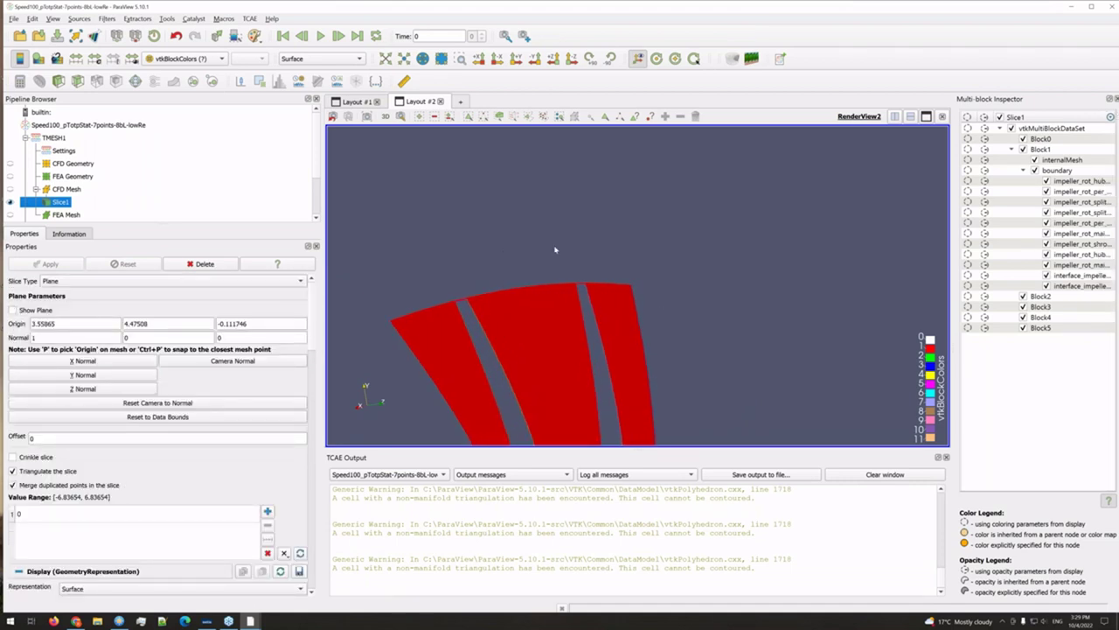
scroll(567, 287, "up", 3)
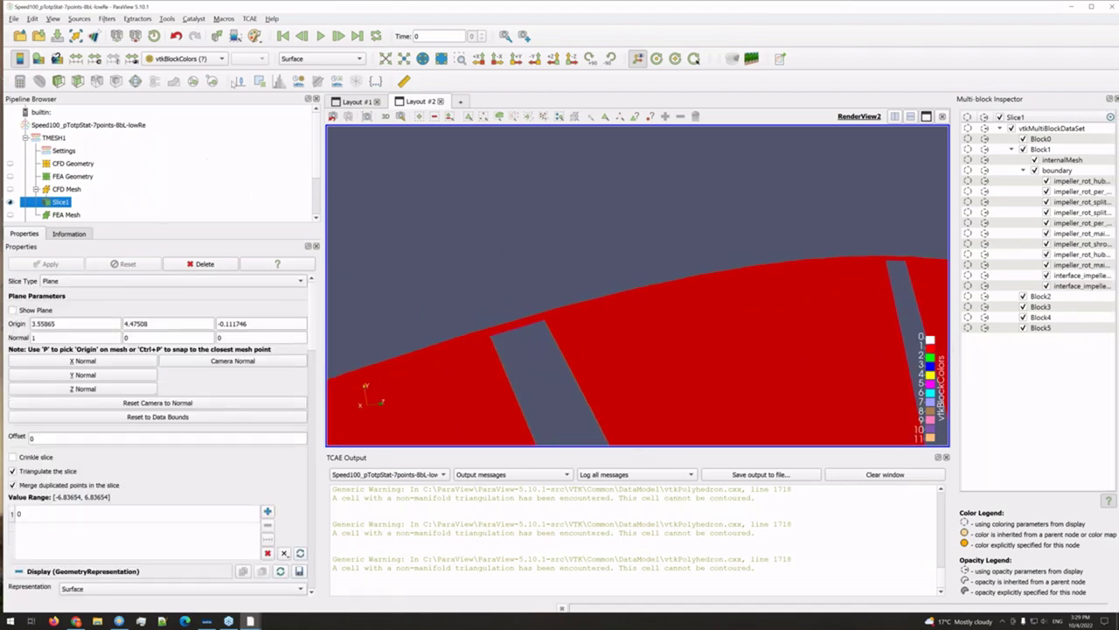
left_click(335, 57)
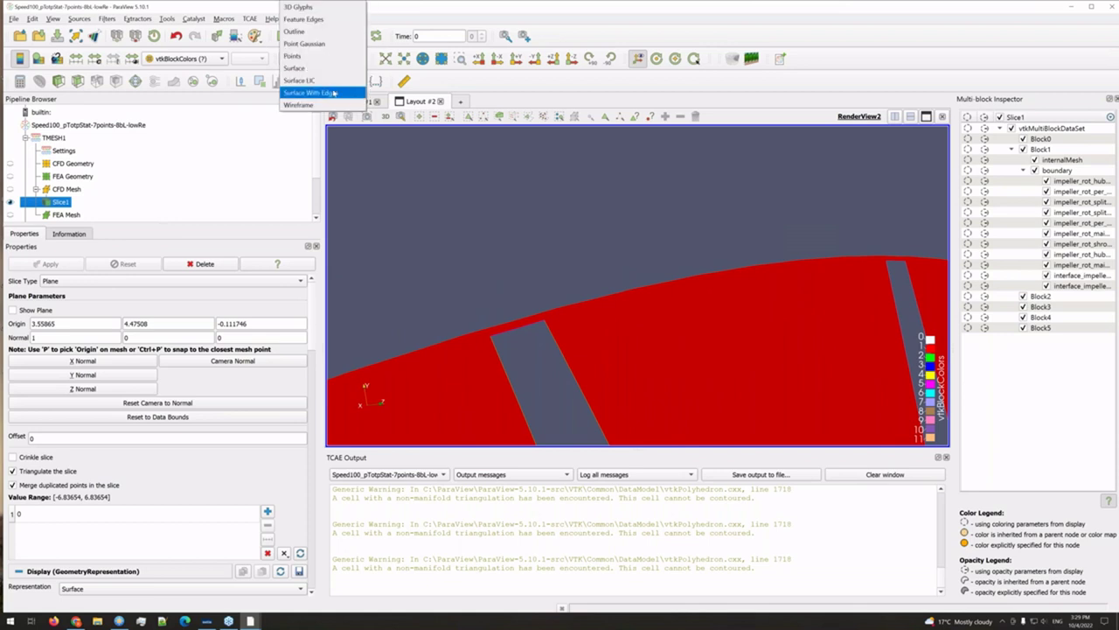
left_click(333, 92)
left_click_drag(490, 350, 500, 400)
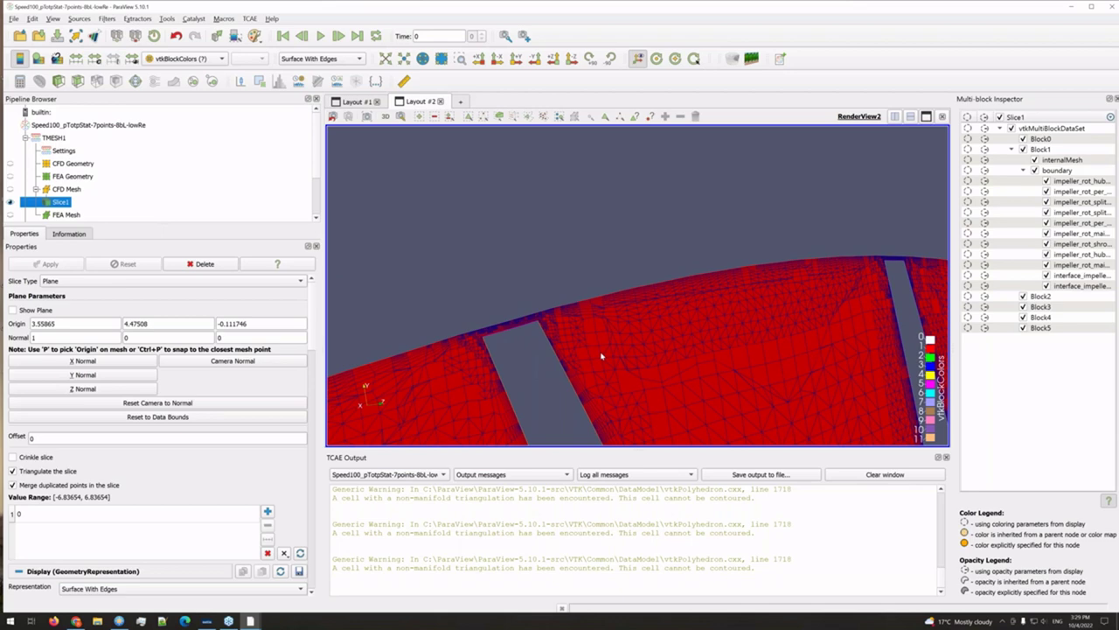
Step: Open the TMESH1 settings at the impeller's patch table and widen the properties area to show the refinement and layers columns
scroll(630, 363, "down", 5)
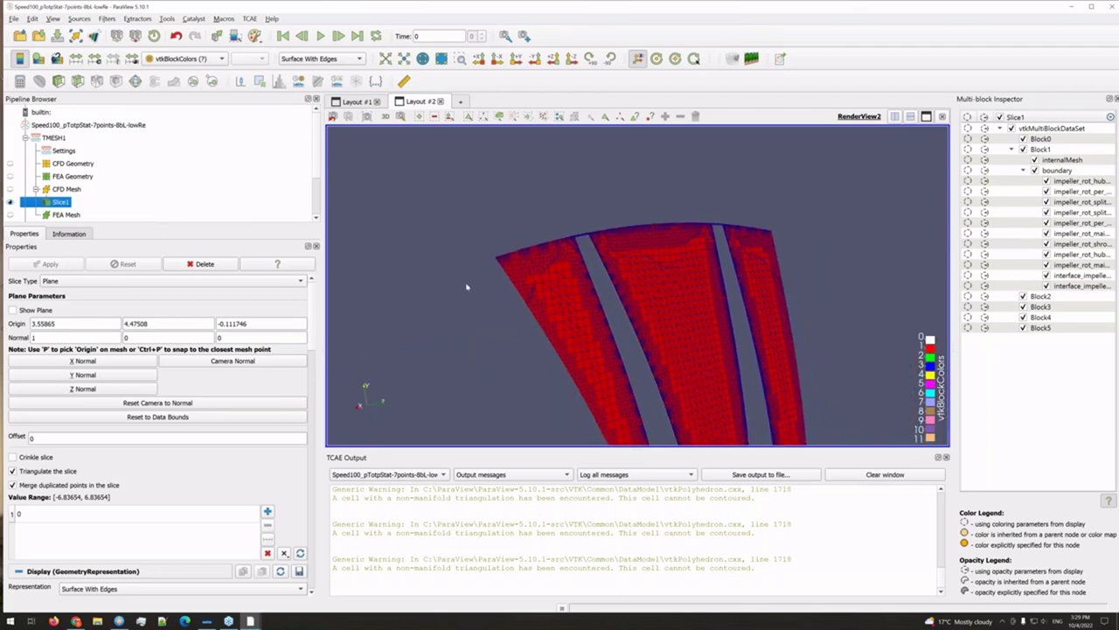
scroll(467, 287, "down", 1)
left_click(50, 138)
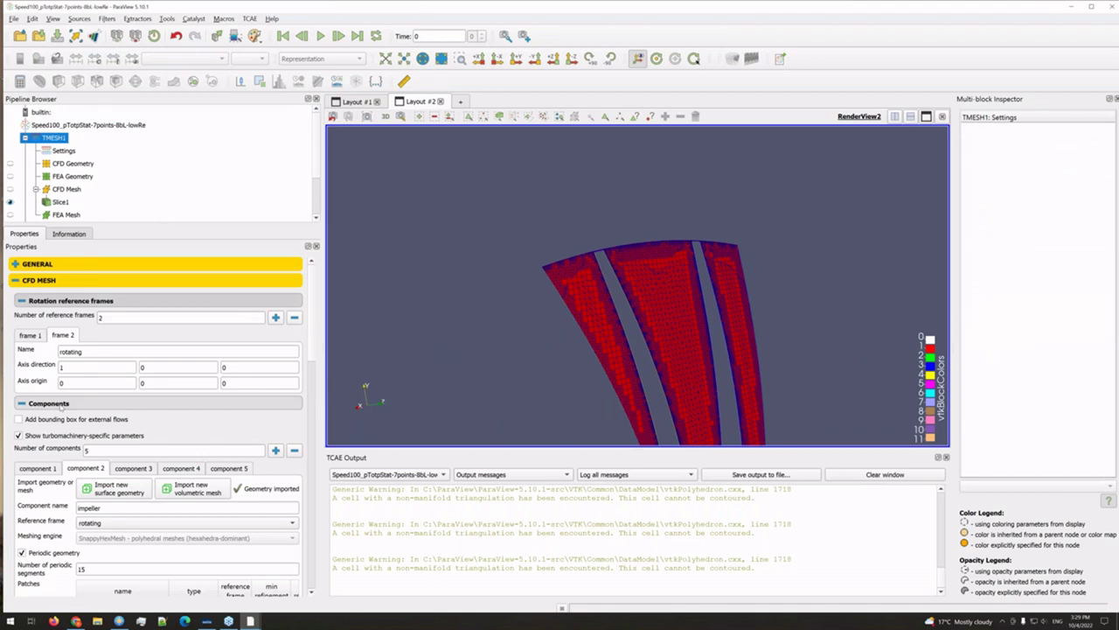
scroll(61, 409, "down", 5)
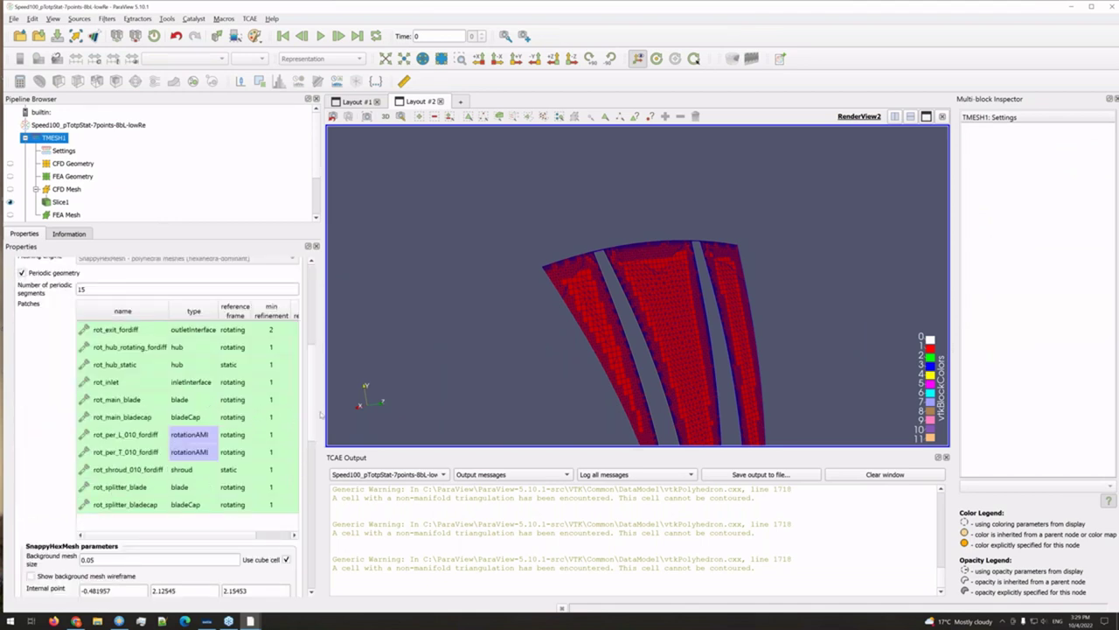
left_click_drag(322, 414, 440, 414)
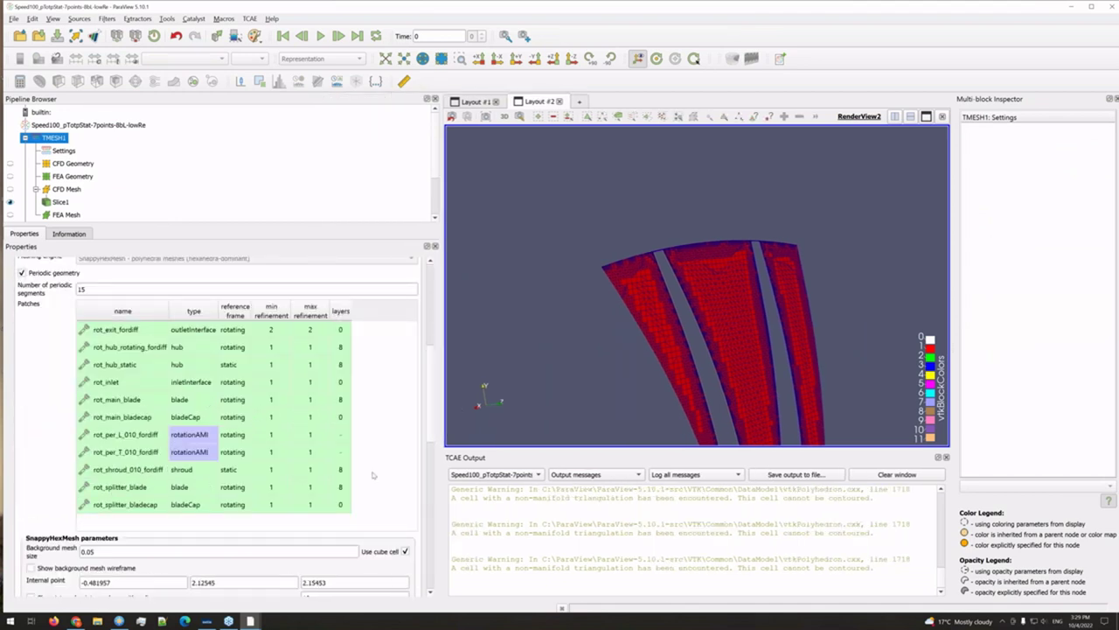
Step: Review the impeller patches' types, reference frames, refinement levels and layers, along with the component's SnappyHexMesh parameters
mouse_move(372, 475)
scroll(320, 417, "up", 1)
scroll(310, 429, "down", 1)
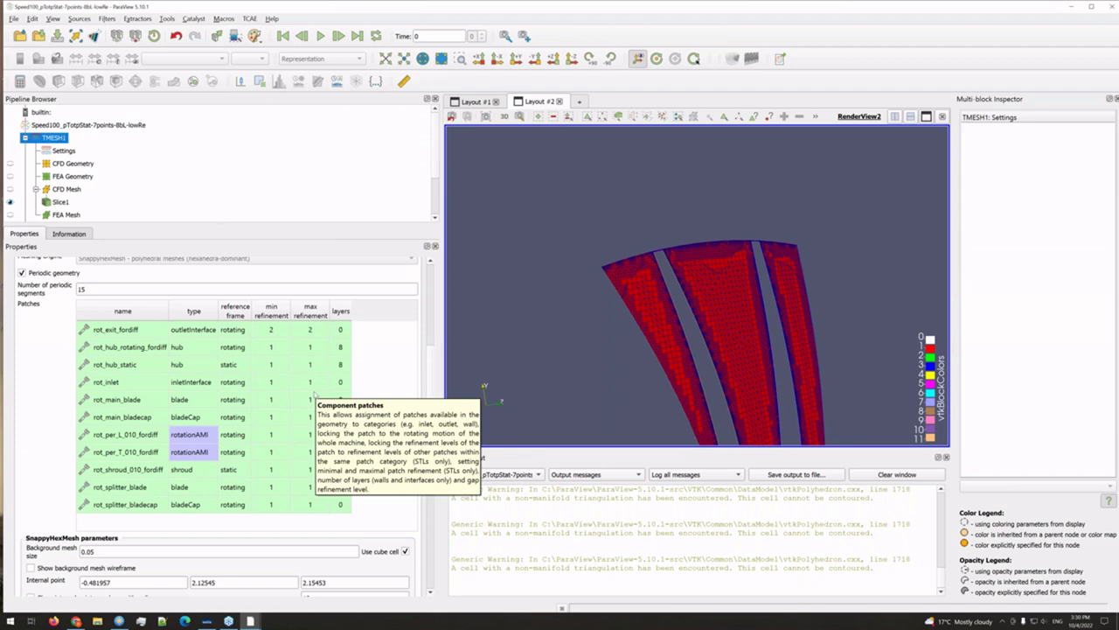
scroll(390, 367, "down", 2)
scroll(390, 367, "up", 2)
mouse_move(387, 404)
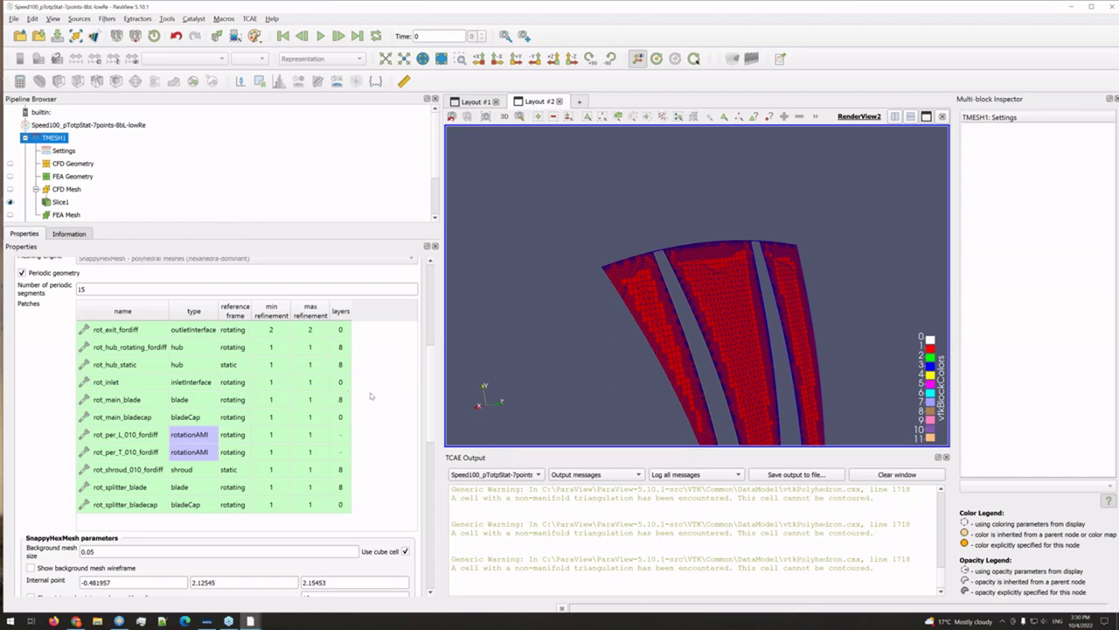
mouse_move(371, 396)
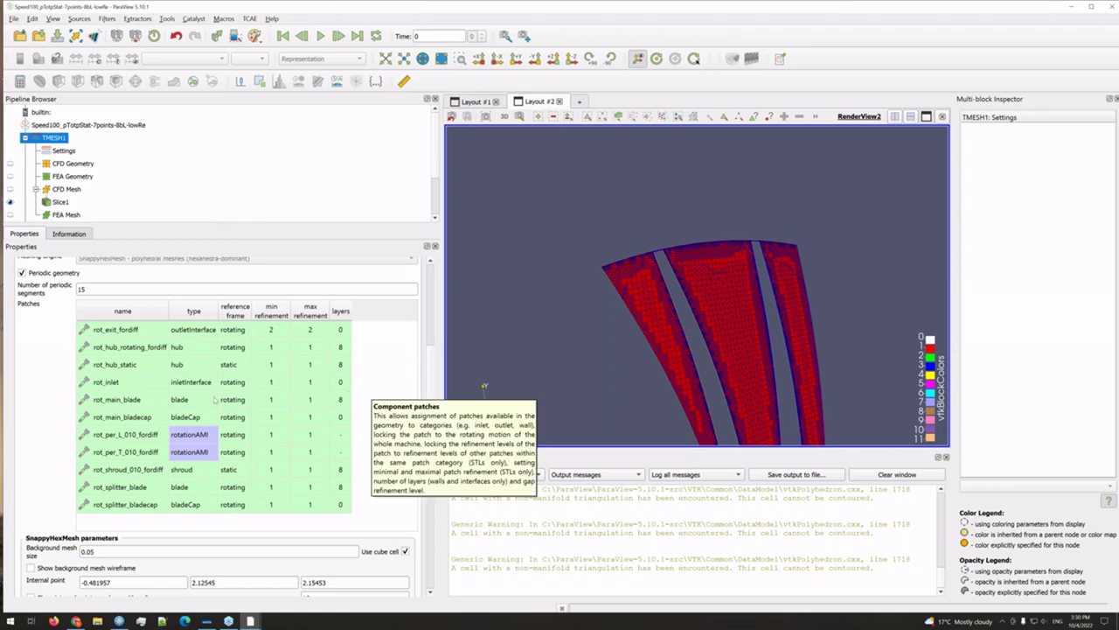
scroll(77, 435, "down", 8)
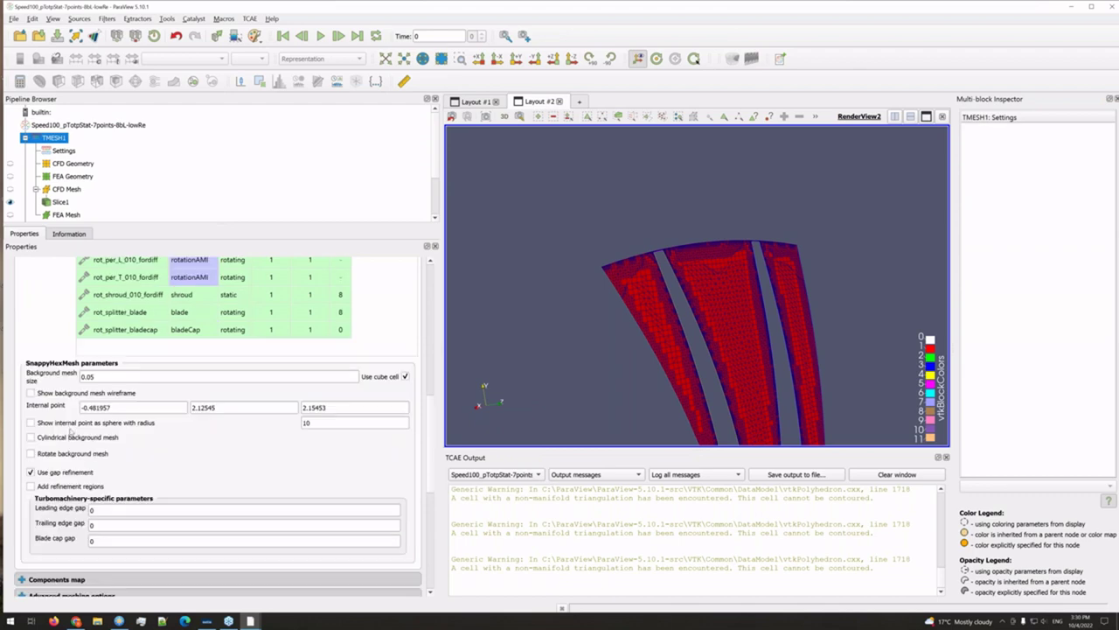
scroll(74, 432, "up", 5)
scroll(74, 432, "up", 3)
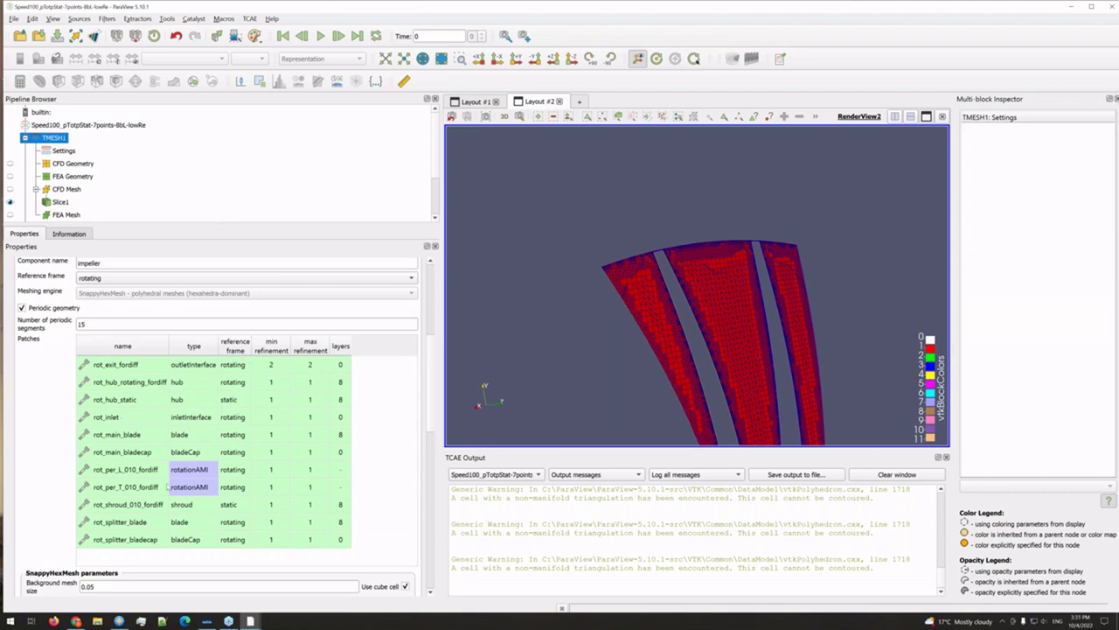
scroll(238, 477, "down", 2)
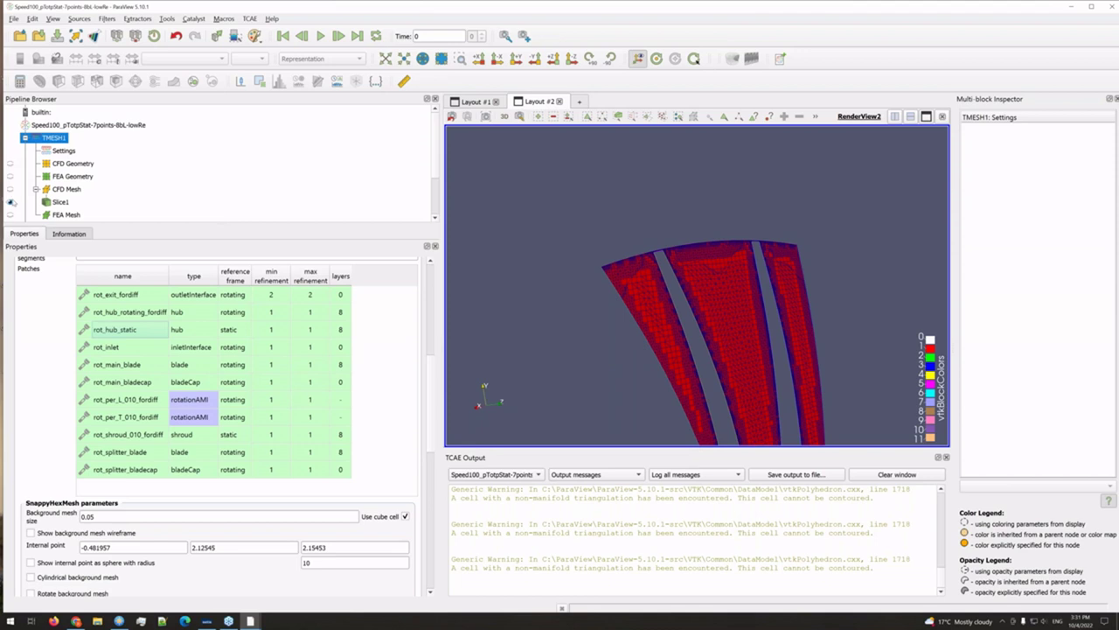
Step: Show the CFD geometry instead of the slice and highlight the impeller's rot_shroud_010_fordiff patch
left_click(10, 164)
left_click_drag(595, 324, 497, 365)
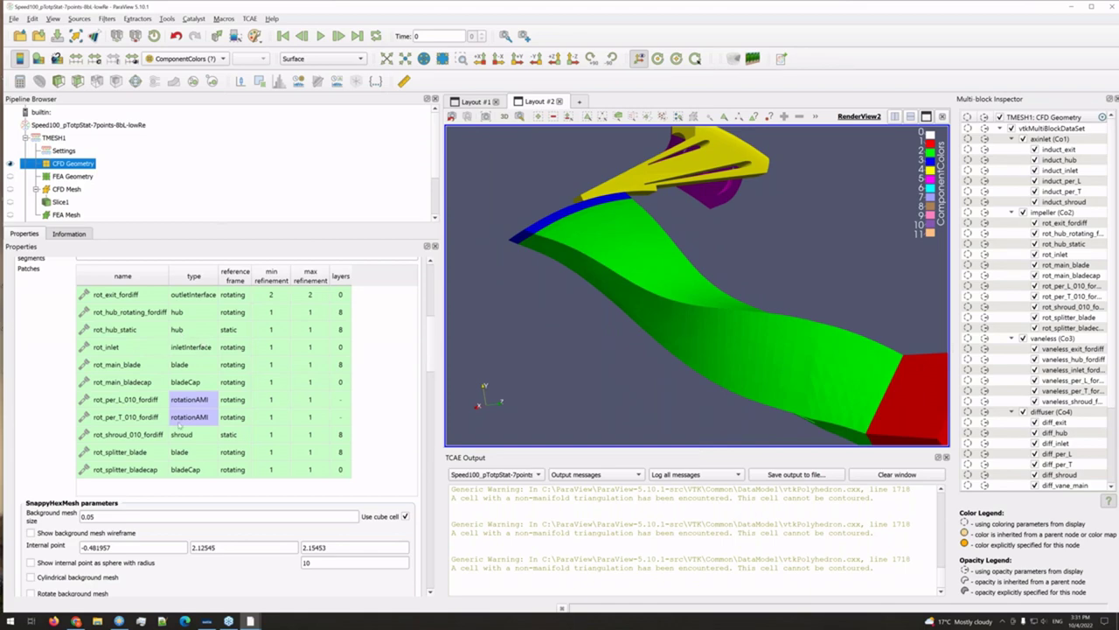
left_click(144, 434)
left_click_drag(644, 356, 653, 390)
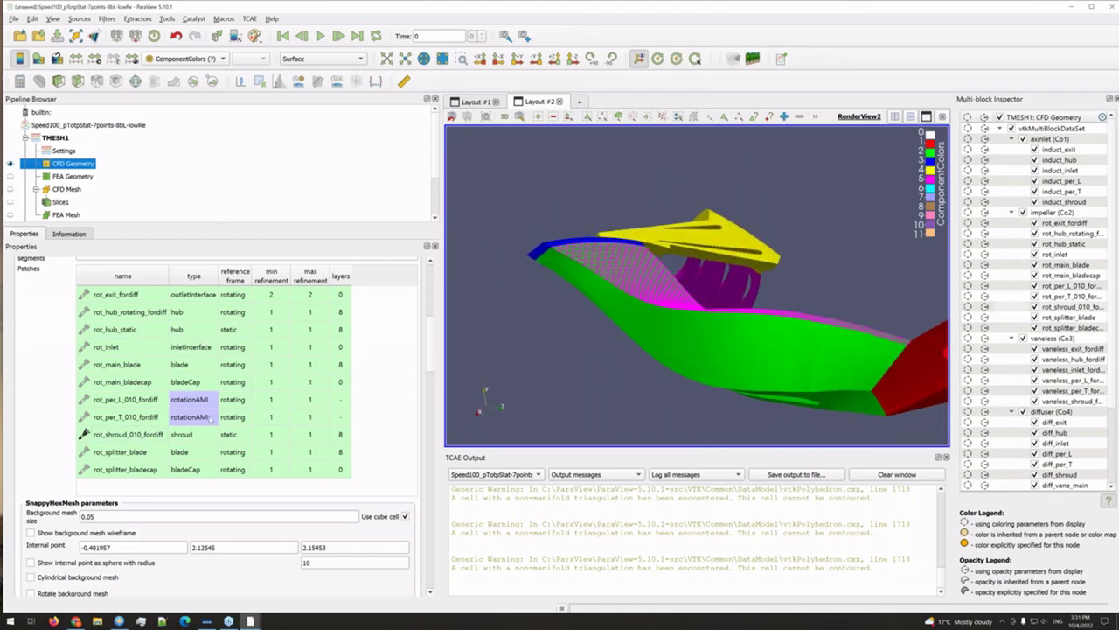
Step: Highlight the impeller's rot_hub_static patch and examine its location on the geometry
left_click(144, 329)
mouse_move(770, 297)
left_mouse_down()
mouse_move(794, 381)
mouse_move(790, 329)
mouse_move(790, 378)
mouse_move(756, 364)
left_mouse_up()
left_click_drag(554, 352, 616, 385)
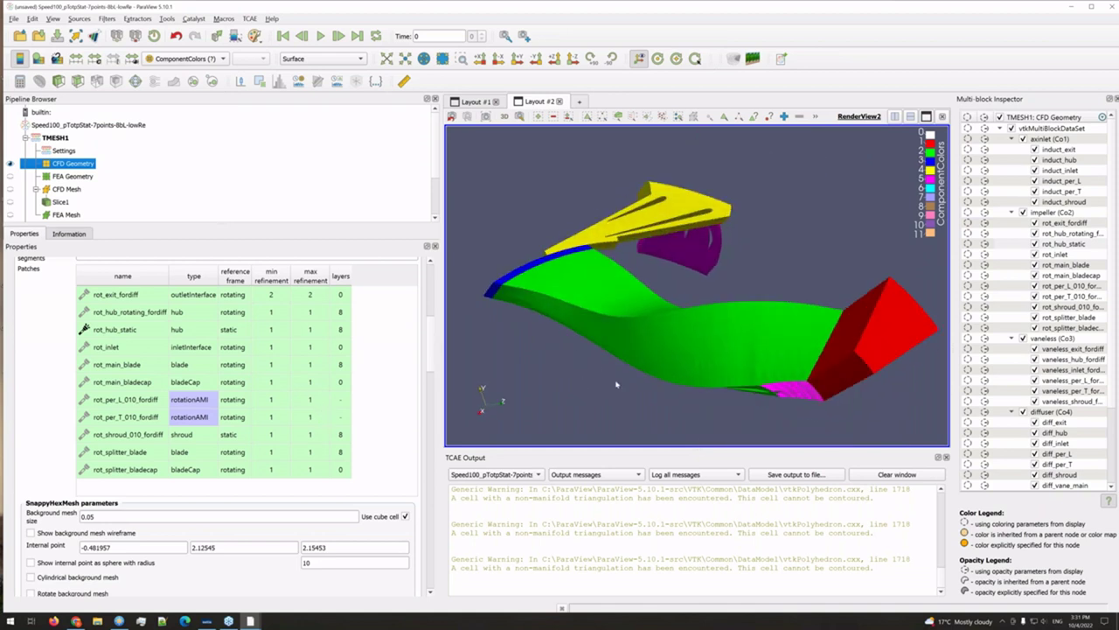
Step: Review the vaneless component's settings and patches and examine its region between the impeller and diffuser in the geometry
scroll(280, 444, "up", 2)
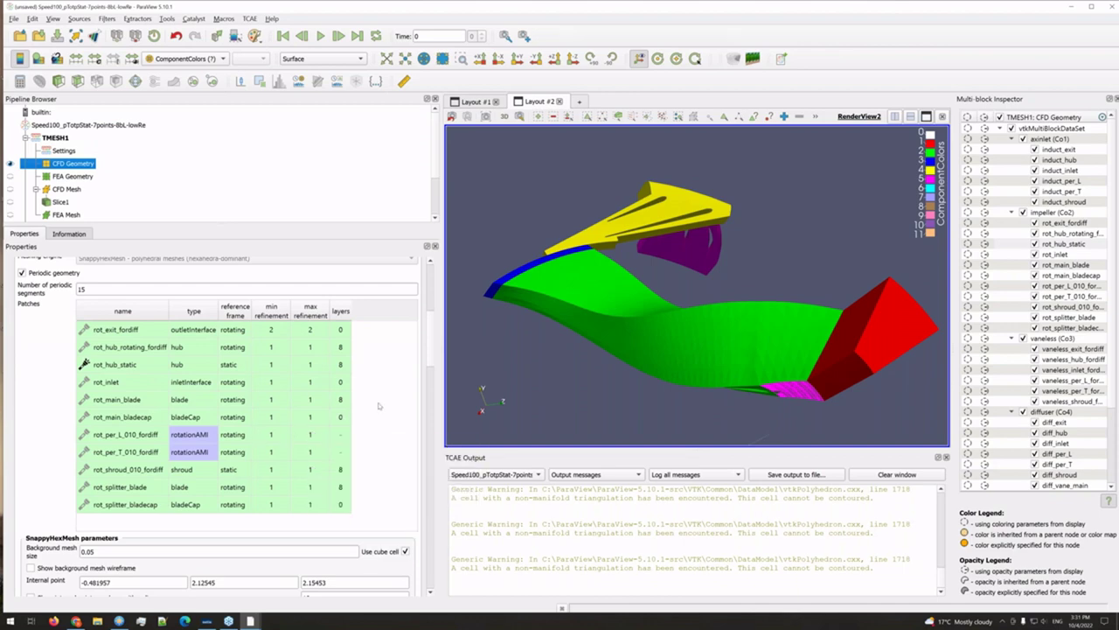
scroll(368, 423, "up", 5)
left_click(133, 363)
scroll(262, 394, "down", 3)
left_click_drag(602, 371, 685, 315)
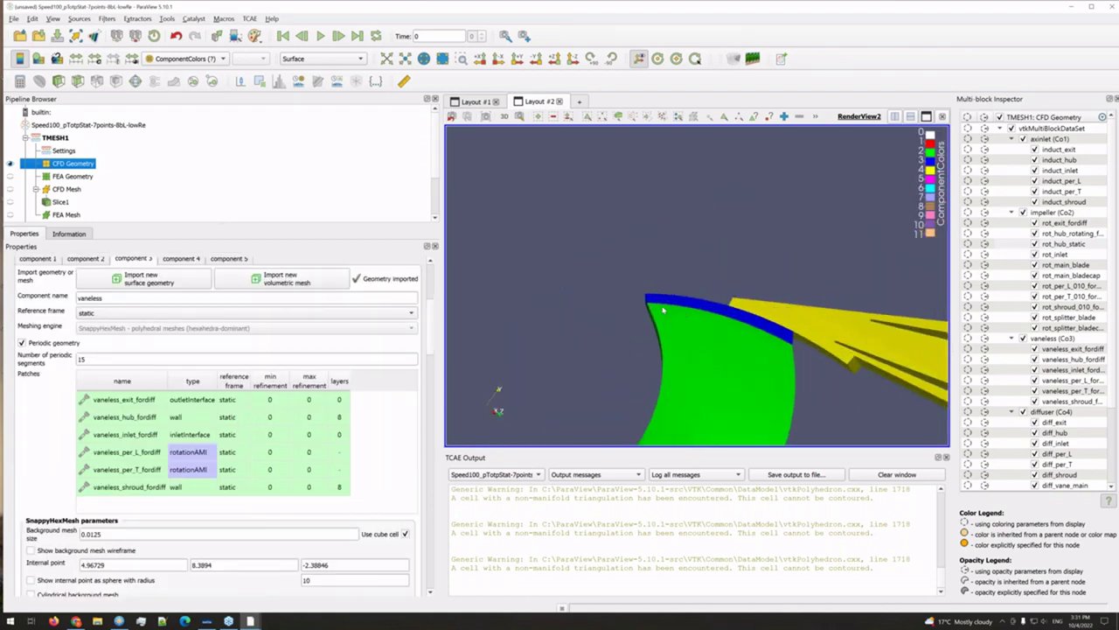
left_click_drag(752, 321, 665, 328)
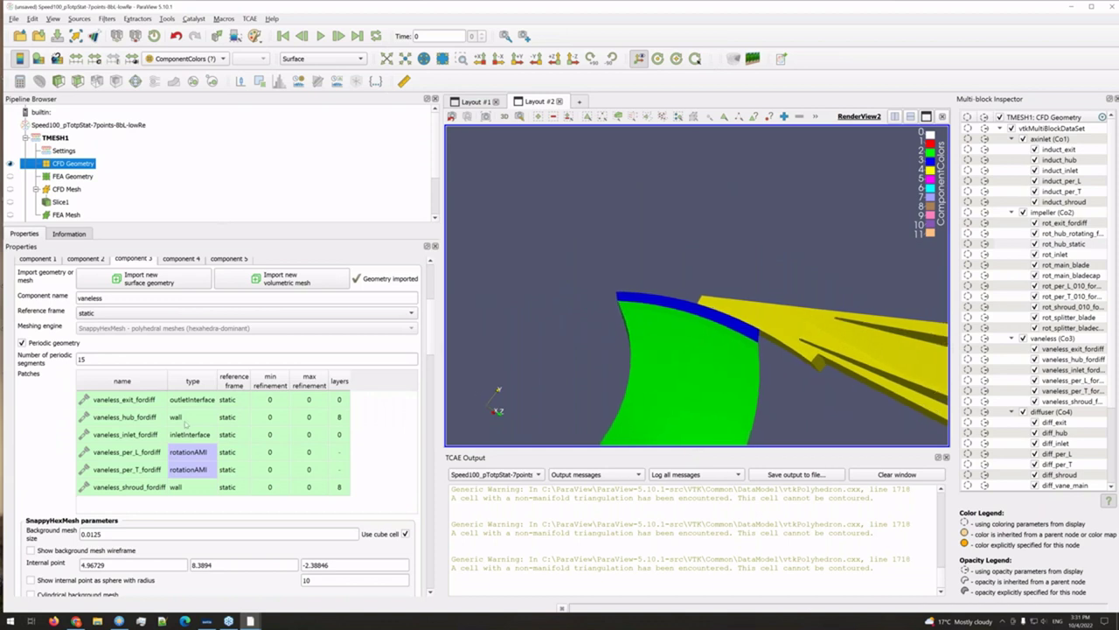
Step: Open the diffuser component's settings and examine the diffuser segment in the CFD geometry
scroll(180, 337, "up", 3)
left_click(180, 363)
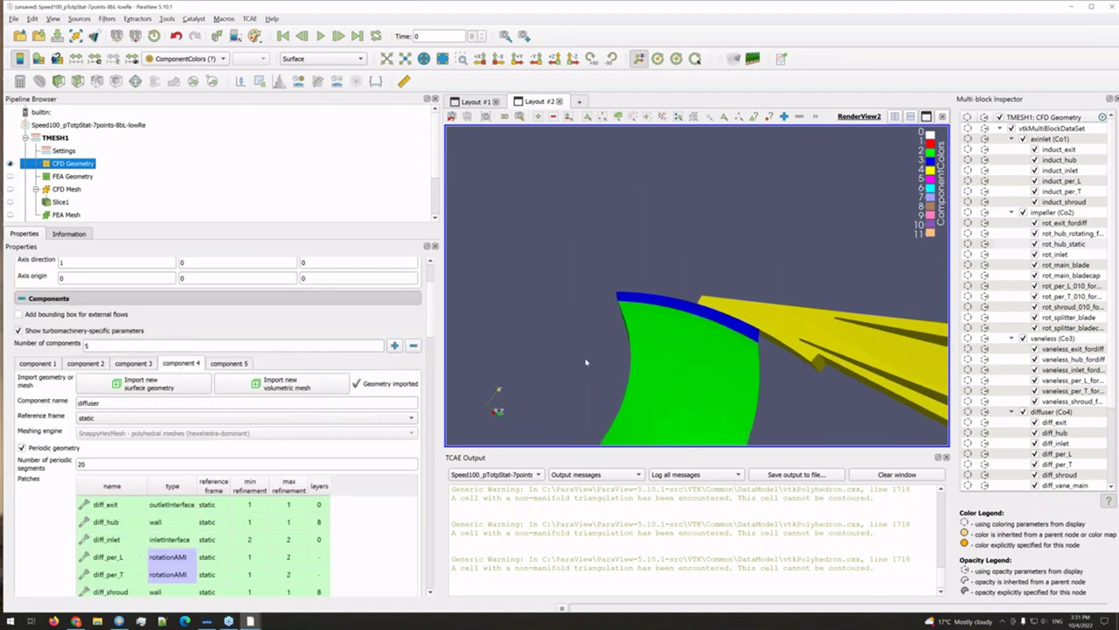
left_click_drag(674, 377, 781, 369)
left_click_drag(615, 338, 725, 372)
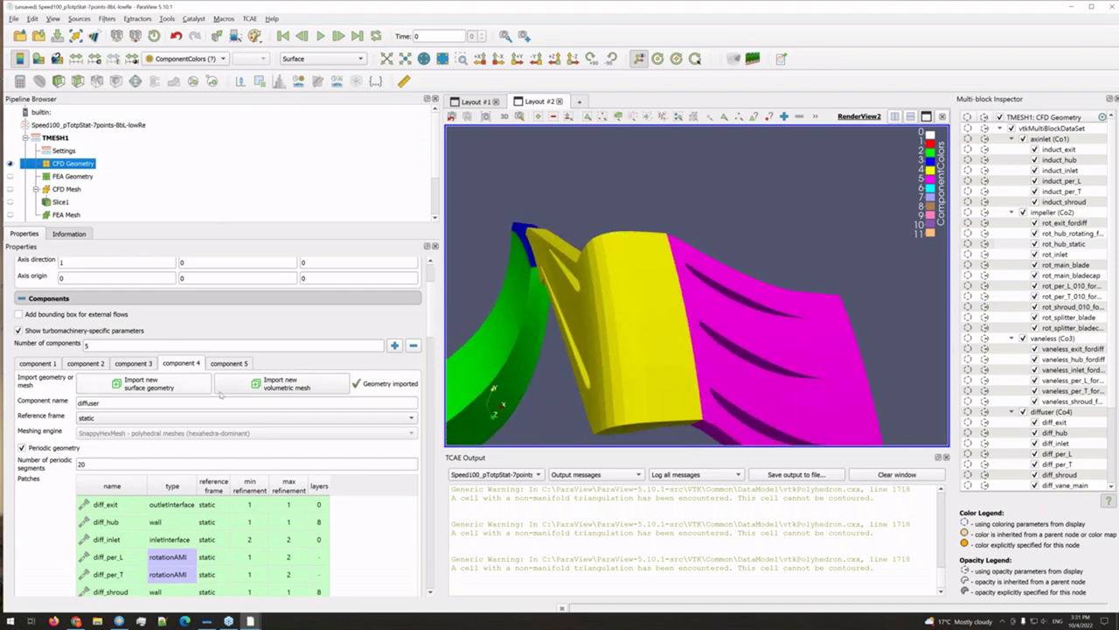
Step: Review the EGV component's settings and patches and examine its vanes behind the diffuser from several angles
left_click(229, 363)
scroll(377, 485, "down", 1)
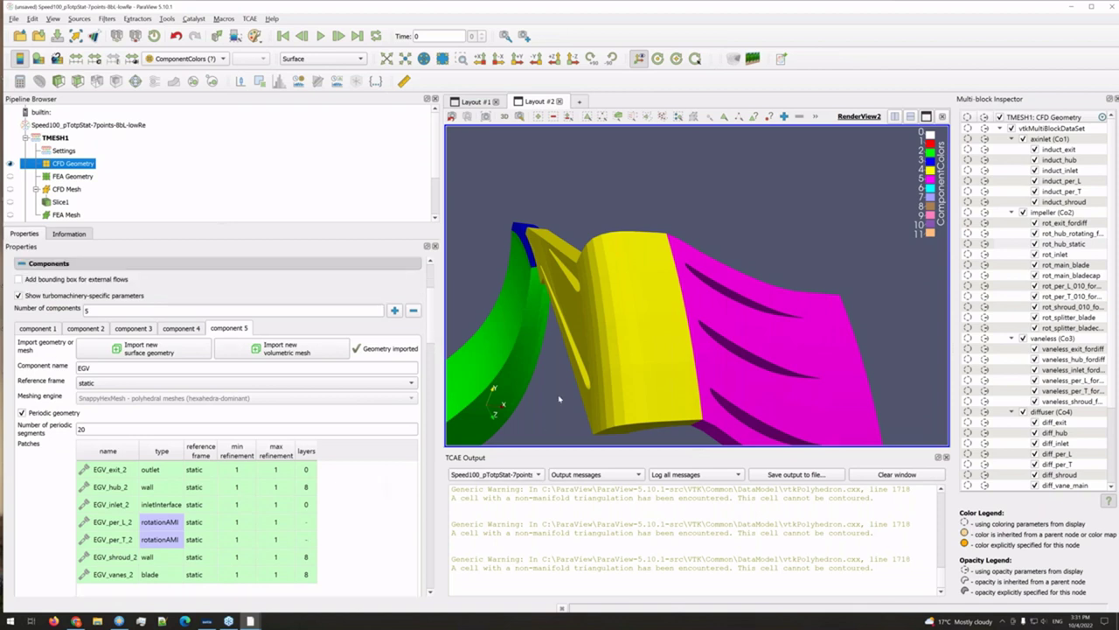
left_click_drag(697, 308, 707, 273)
left_click_drag(715, 324, 700, 374)
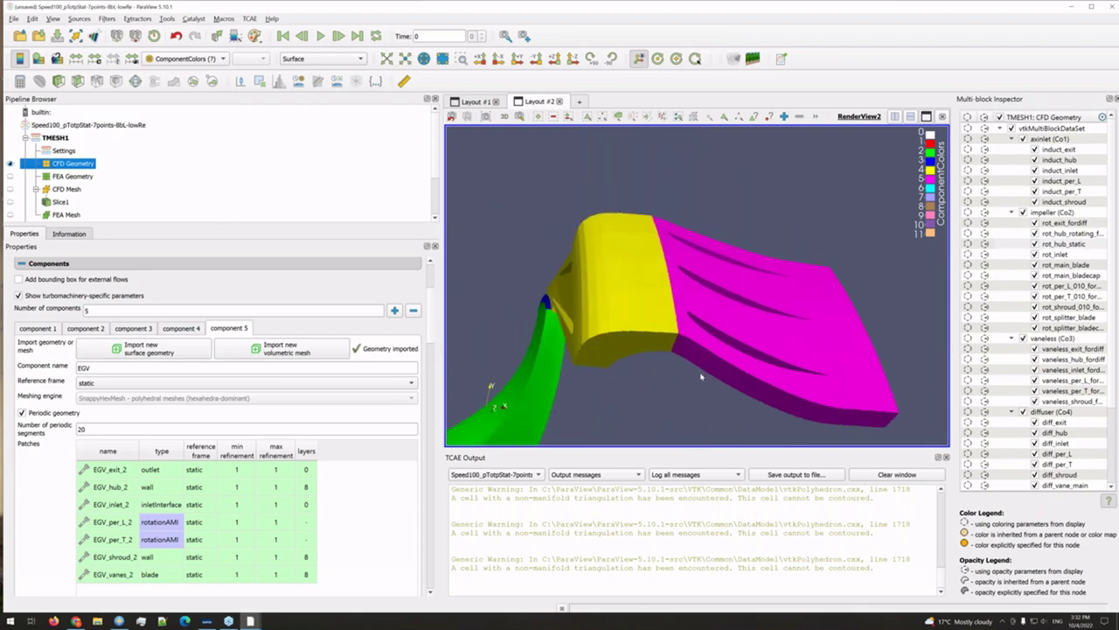
left_click_drag(683, 368, 729, 328)
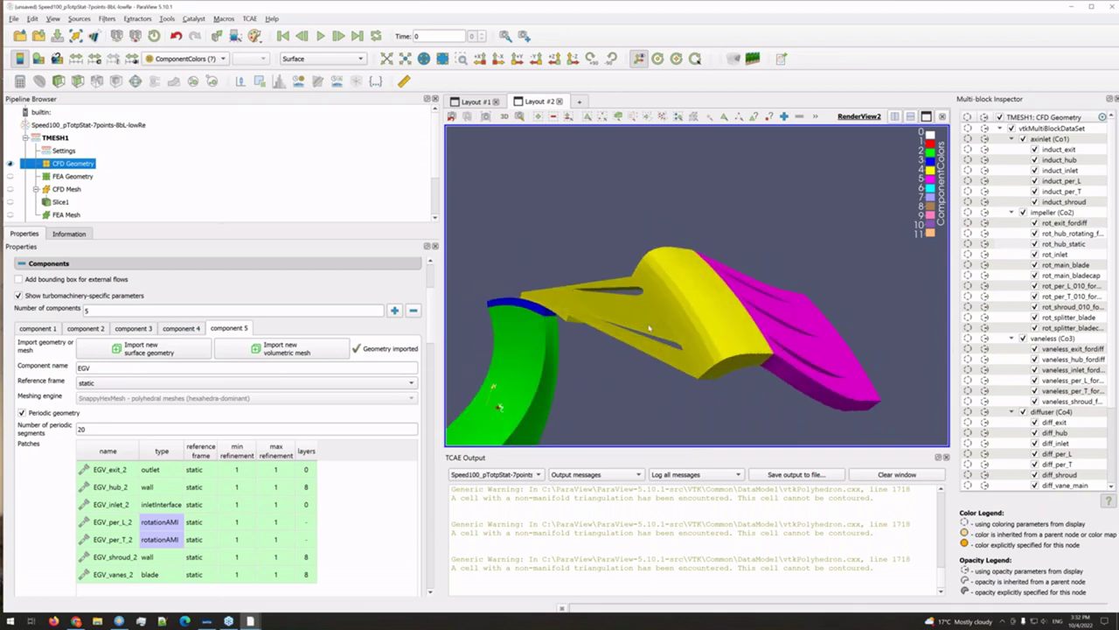
left_click_drag(640, 336, 612, 300)
left_click_drag(671, 329, 455, 351)
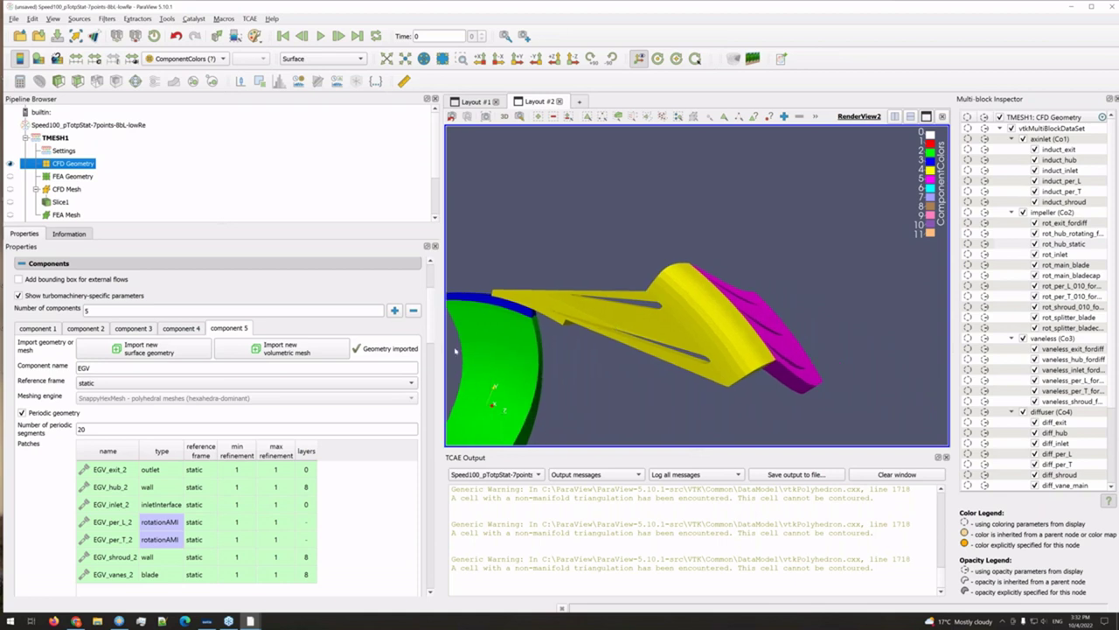
Step: Compare the patch refinement levels, layers and background mesh size of the diffuser and vaneless components
left_click(182, 328)
scroll(254, 419, "down", 3)
scroll(300, 417, "up", 1)
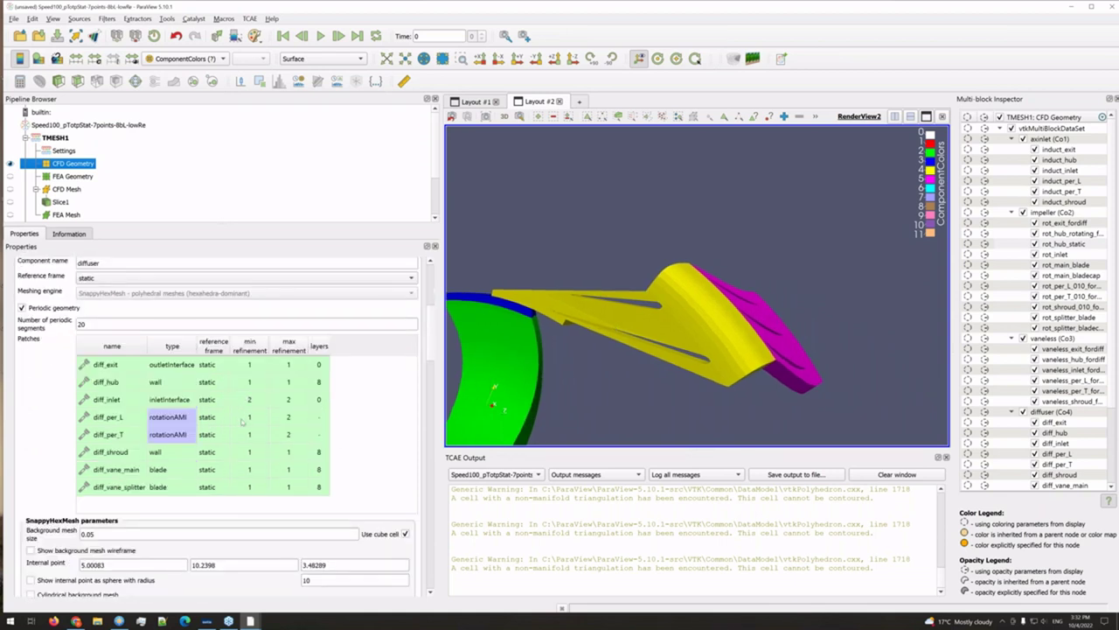
scroll(242, 422, "up", 1)
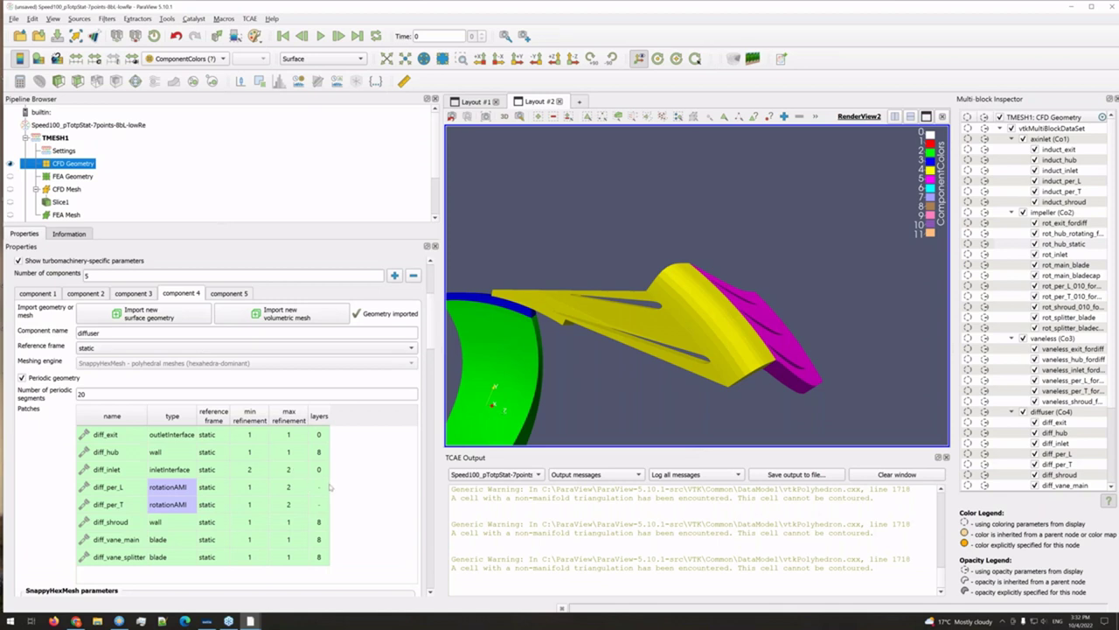
left_click(143, 294)
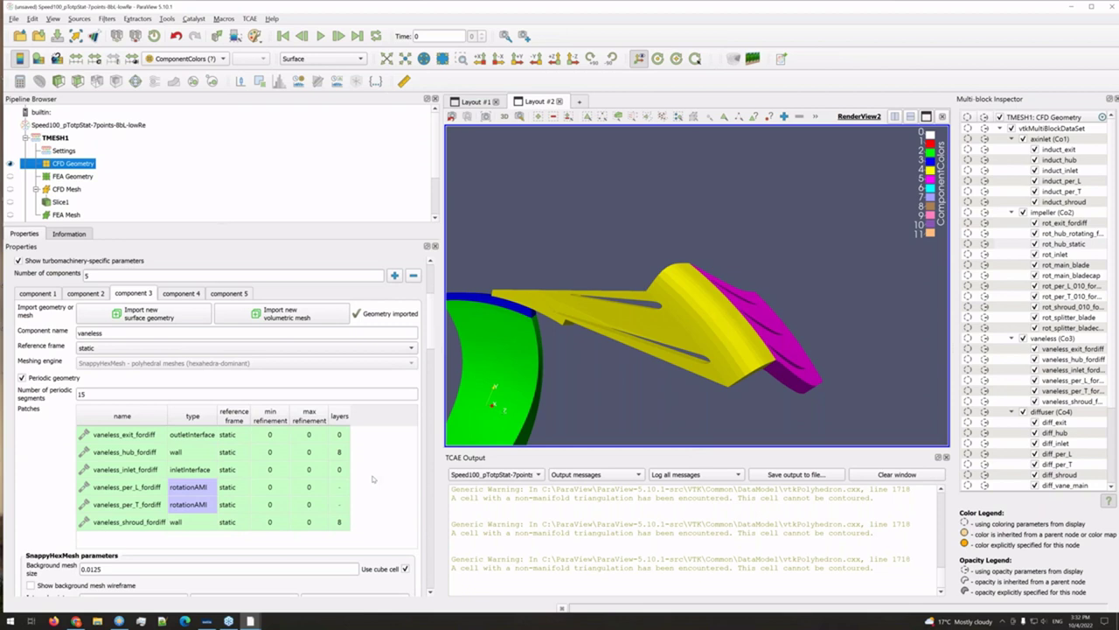
scroll(350, 437, "down", 1)
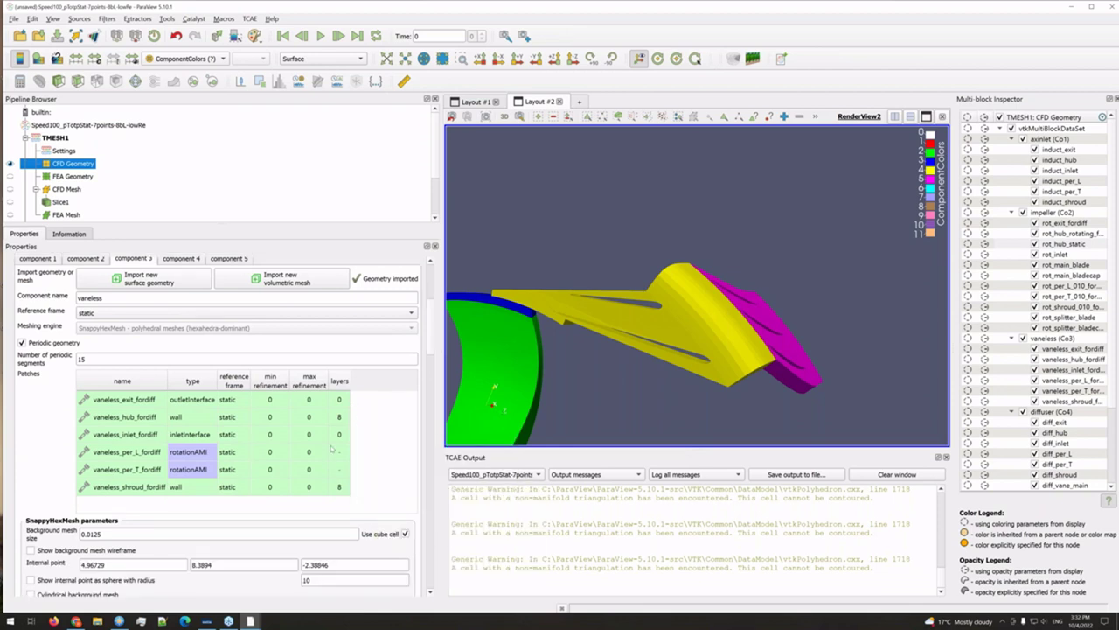
scroll(204, 373, "up", 2)
Step: Go through the component settings from the impeller to the EGV and check the EGV's patches and SnappyHexMesh parameters
left_click(85, 328)
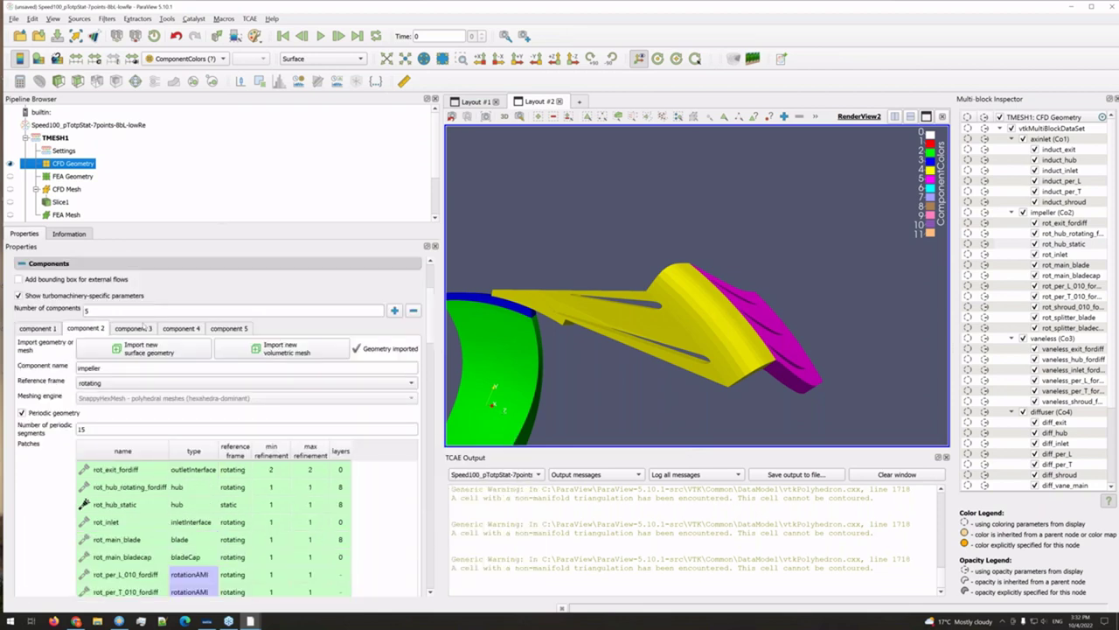
left_click(133, 328)
left_click(180, 328)
left_click(229, 328)
scroll(229, 328, "down", 1)
scroll(369, 436, "down", 2)
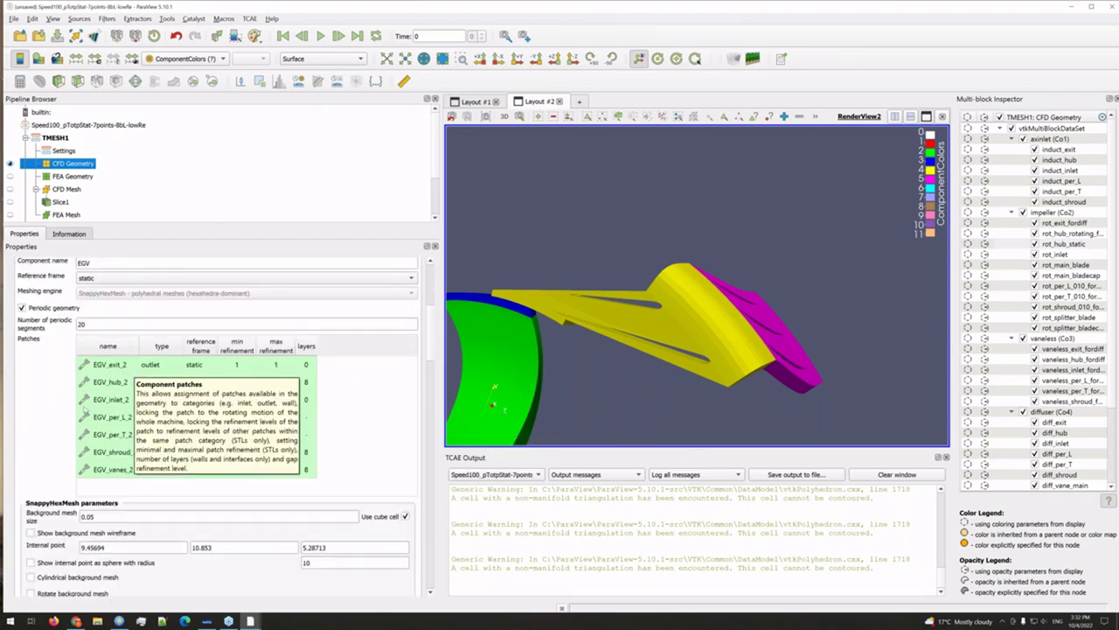
scroll(58, 381, "down", 2)
scroll(58, 382, "up", 5)
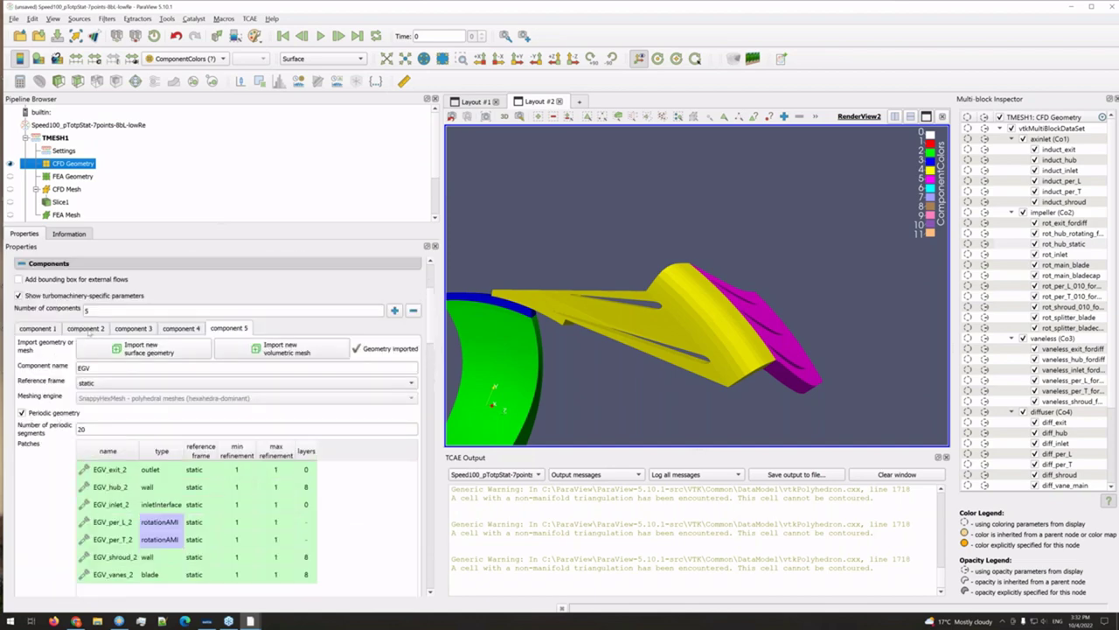
Step: Expand component 1's layer mesh parameters in the advanced meshing options and review the expansion ratio and final layer thickness
left_click(88, 329)
scroll(62, 414, "down", 10)
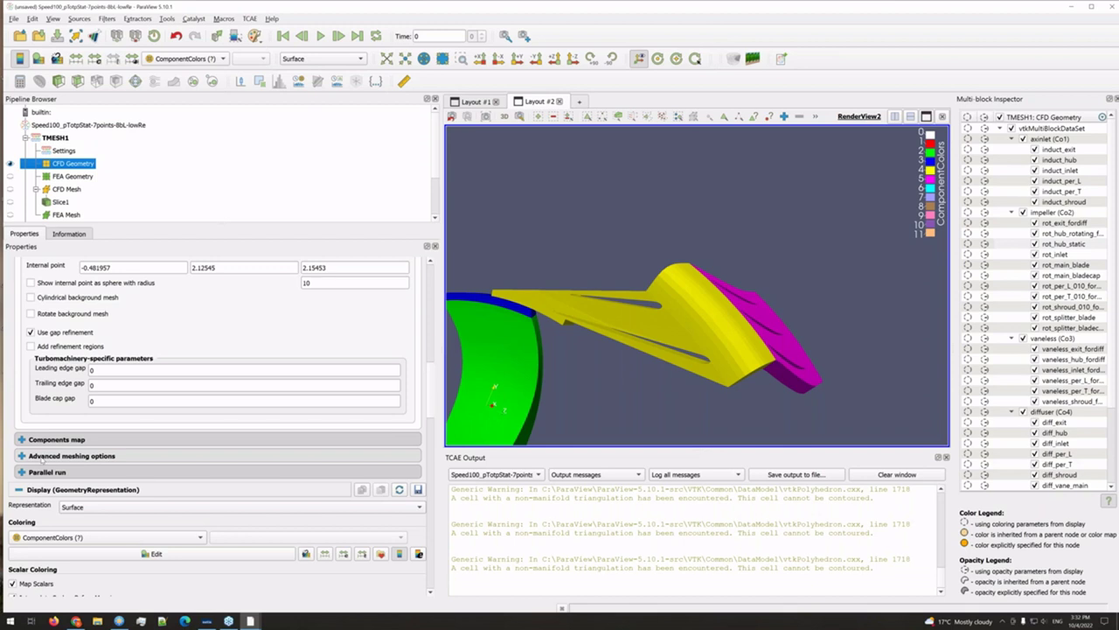
left_click(41, 456)
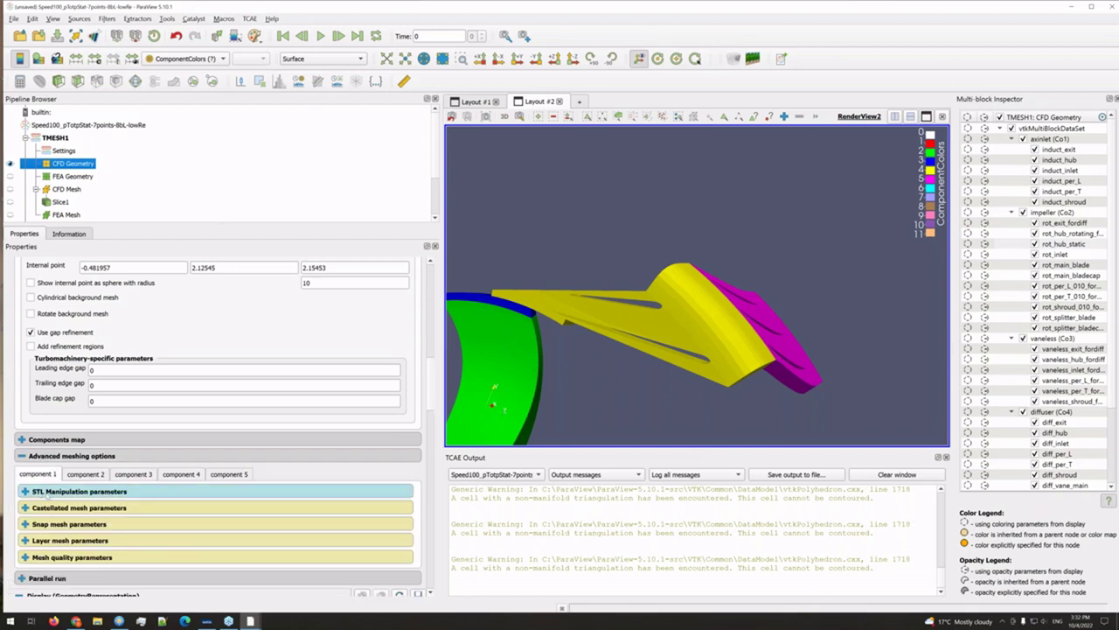
left_click(114, 539)
scroll(65, 534, "down", 4)
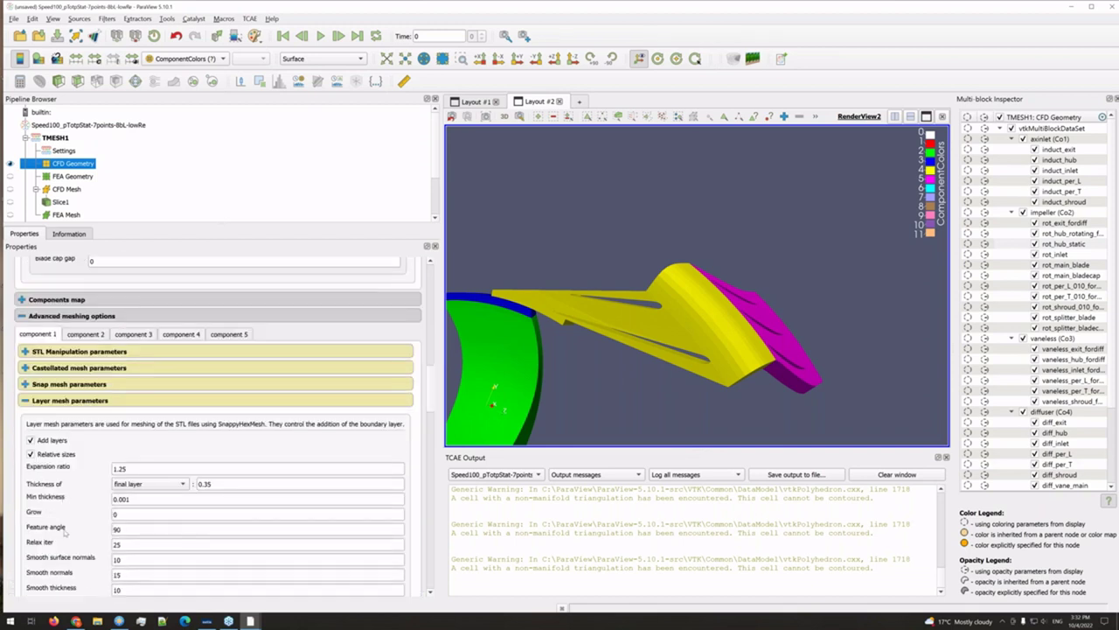
scroll(79, 504, "down", 2)
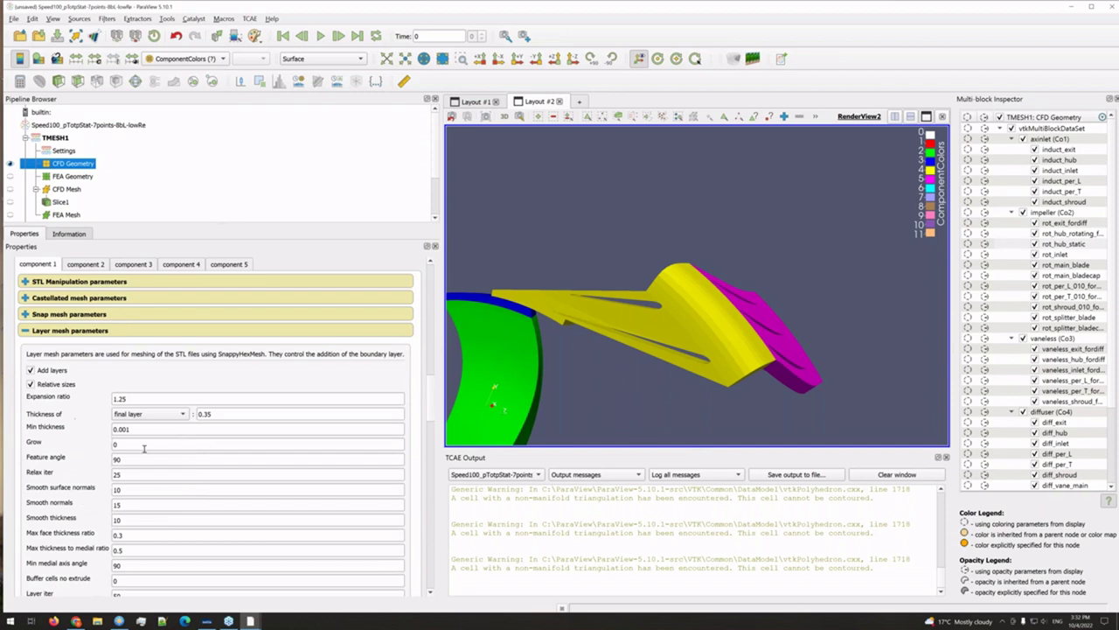
left_click(138, 397)
left_click(82, 419)
Step: Hide the CFD geometry and display the CFD mesh in its place
left_click_drag(579, 355, 591, 371)
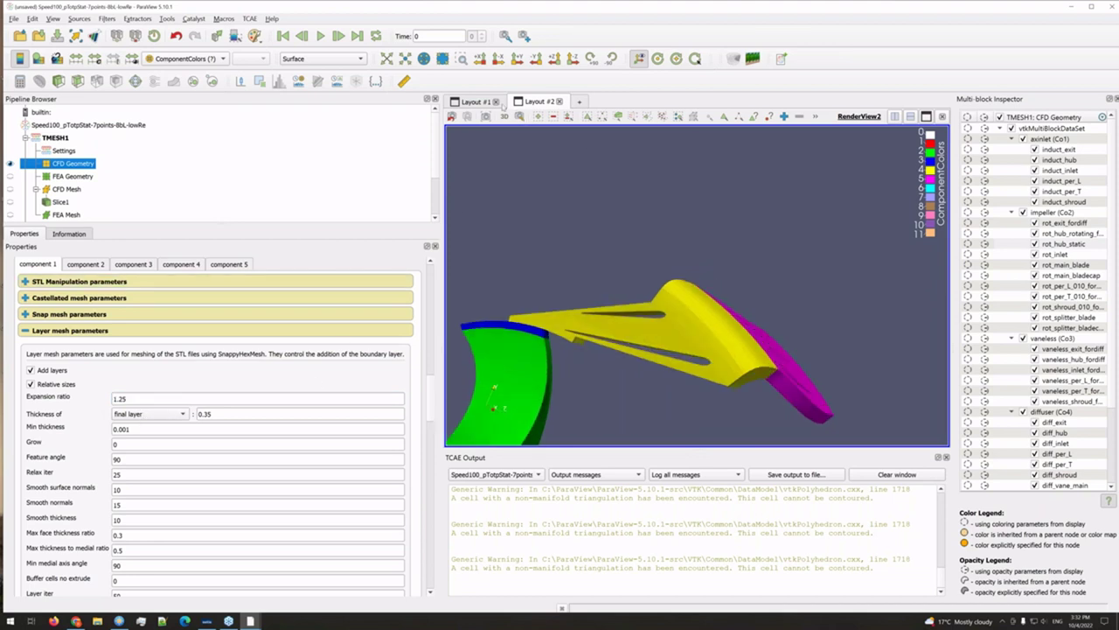
left_click(10, 164)
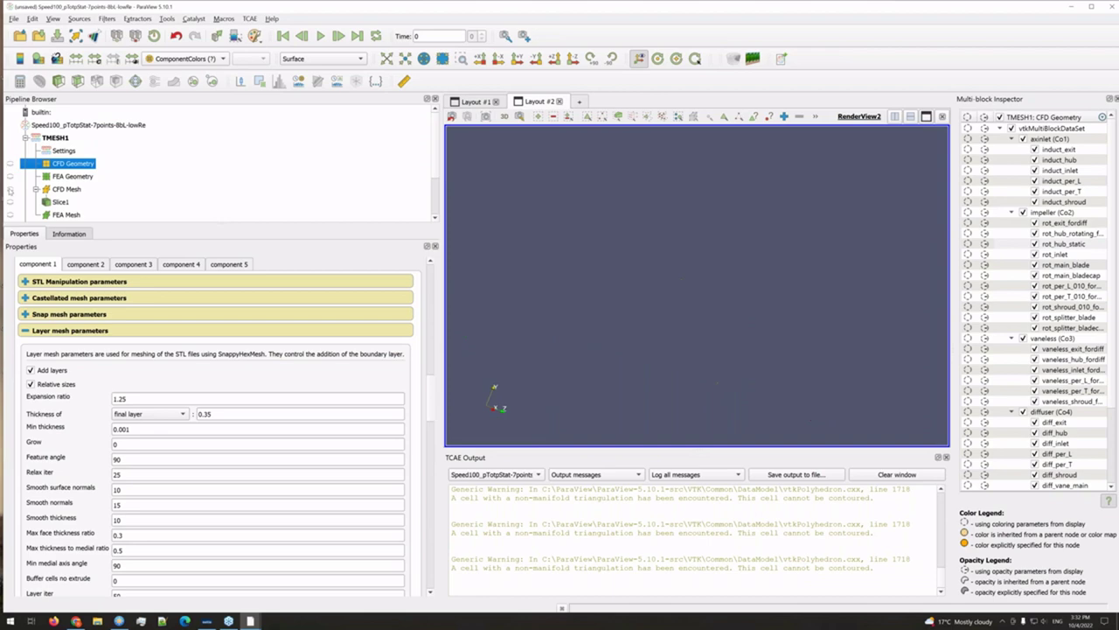
key("Down")
key("Down")
key("space")
Step: Examine the impeller mesh's boundary layer cells up close and relate them to component 1's final layer thickness setting
left_click_drag(679, 333, 676, 295)
scroll(676, 294, "up", 5)
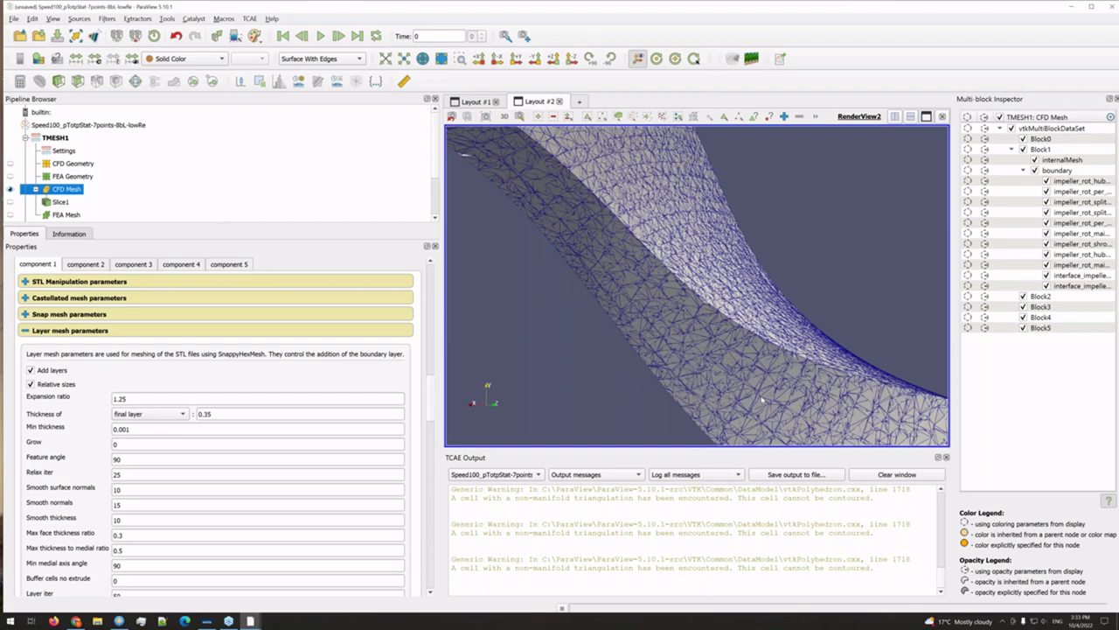
scroll(763, 400, "up", 10)
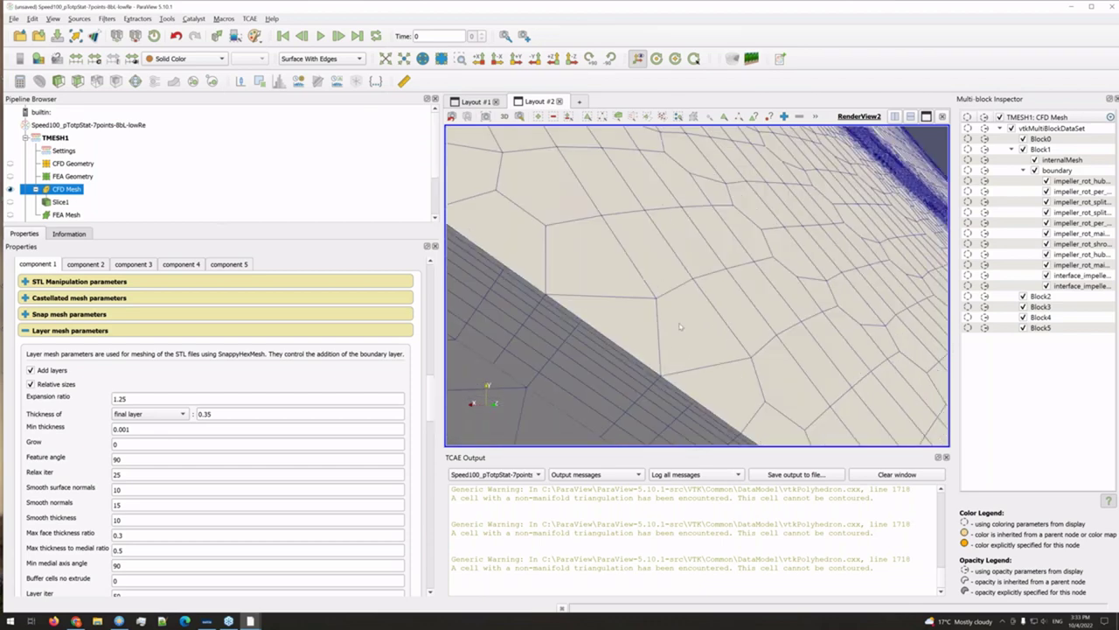
scroll(681, 328, "down", 2)
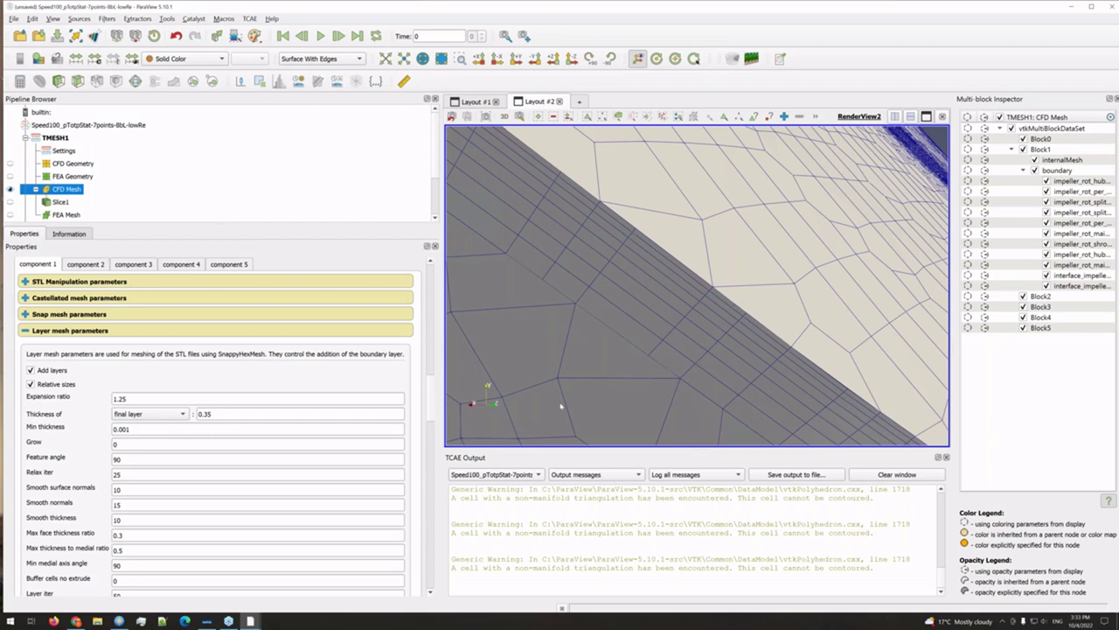
left_click(205, 415)
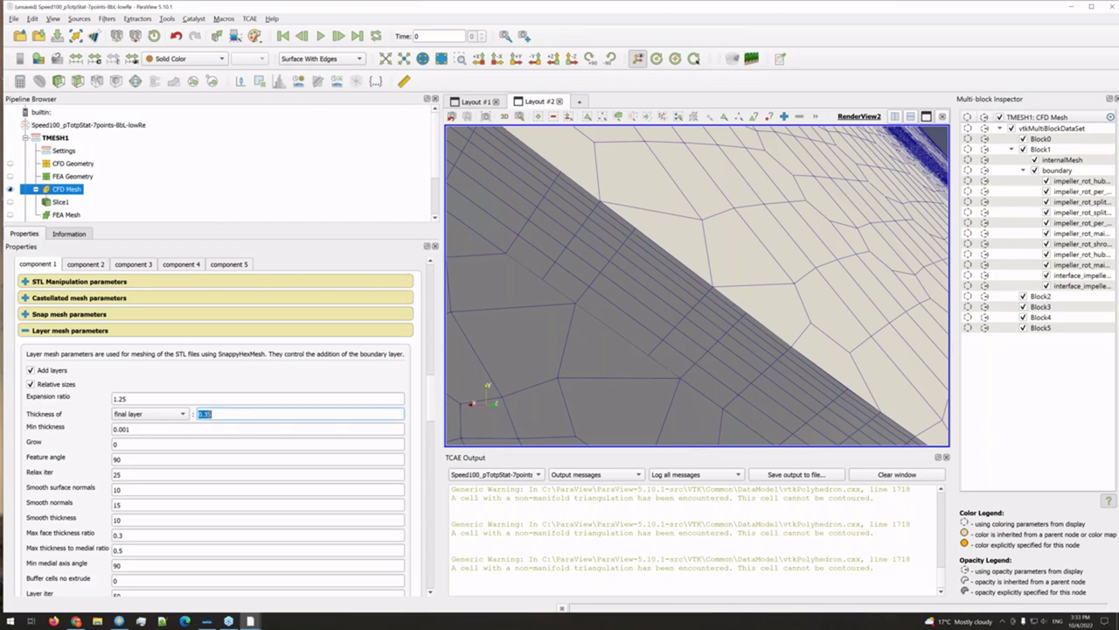
left_click_drag(608, 353, 648, 317)
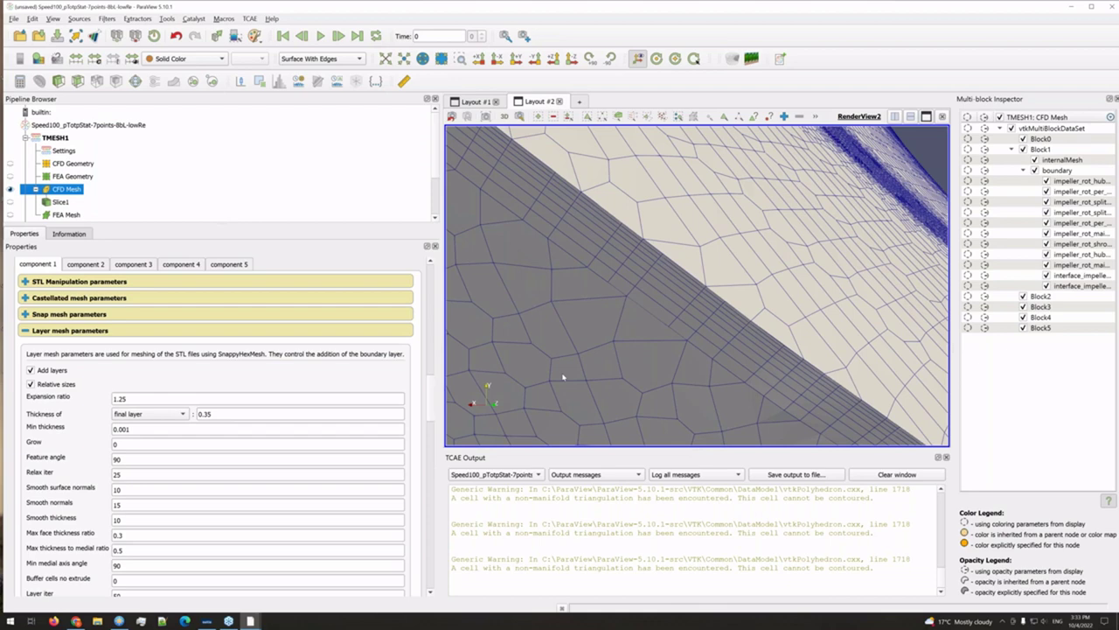
Step: Inspect the impeller's surface mesh around the boundary layers and the refined bands along the blades
scroll(563, 377, "down", 5)
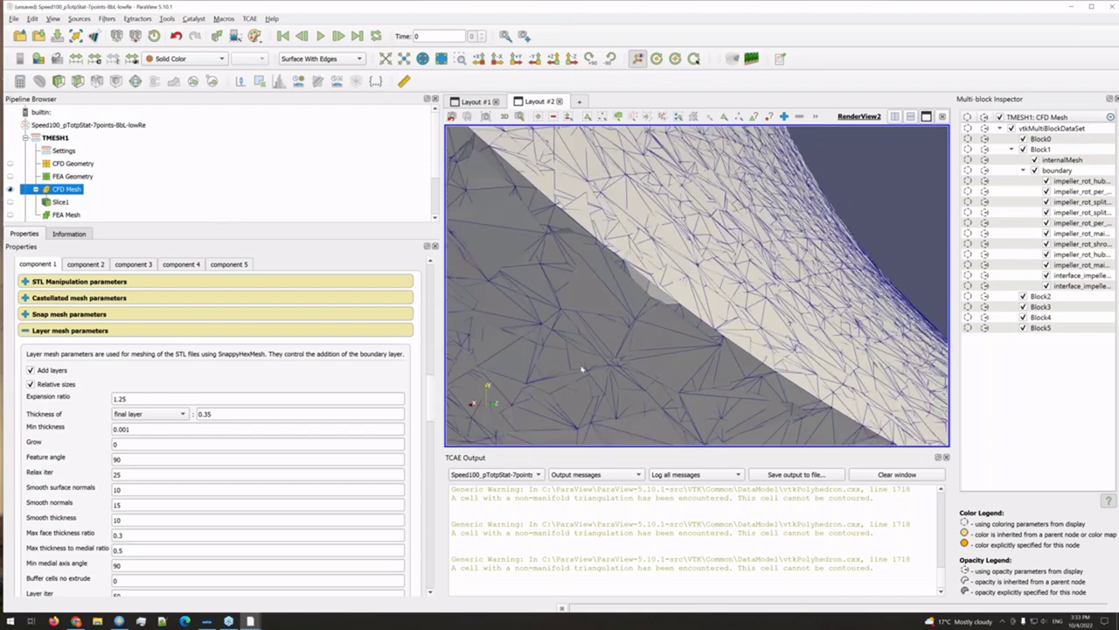
scroll(611, 360, "up", 3)
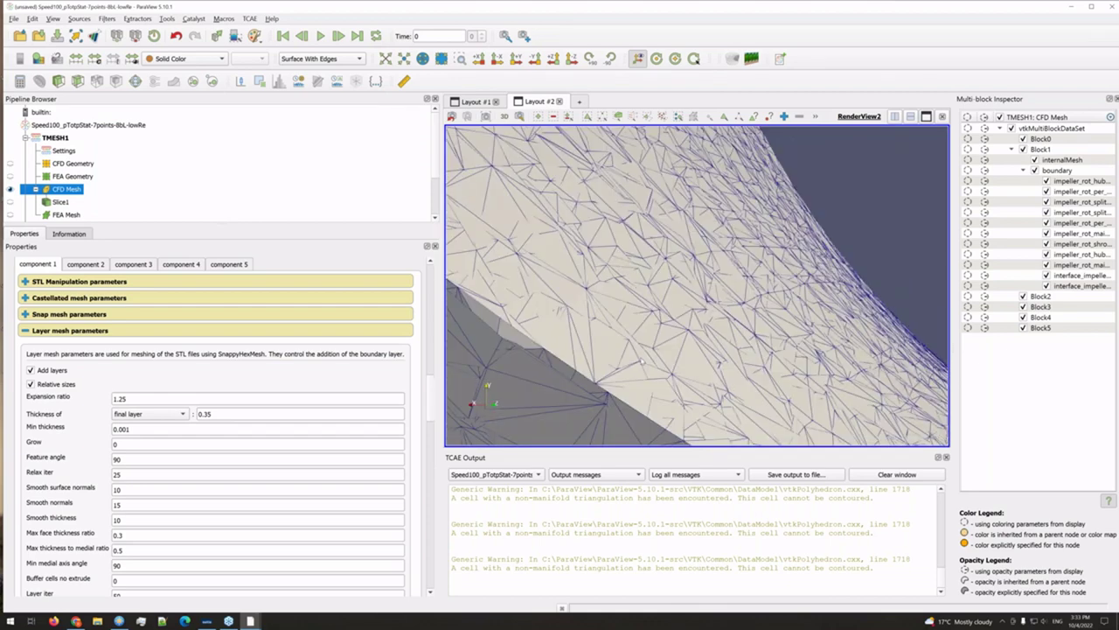
left_click_drag(664, 301, 569, 388)
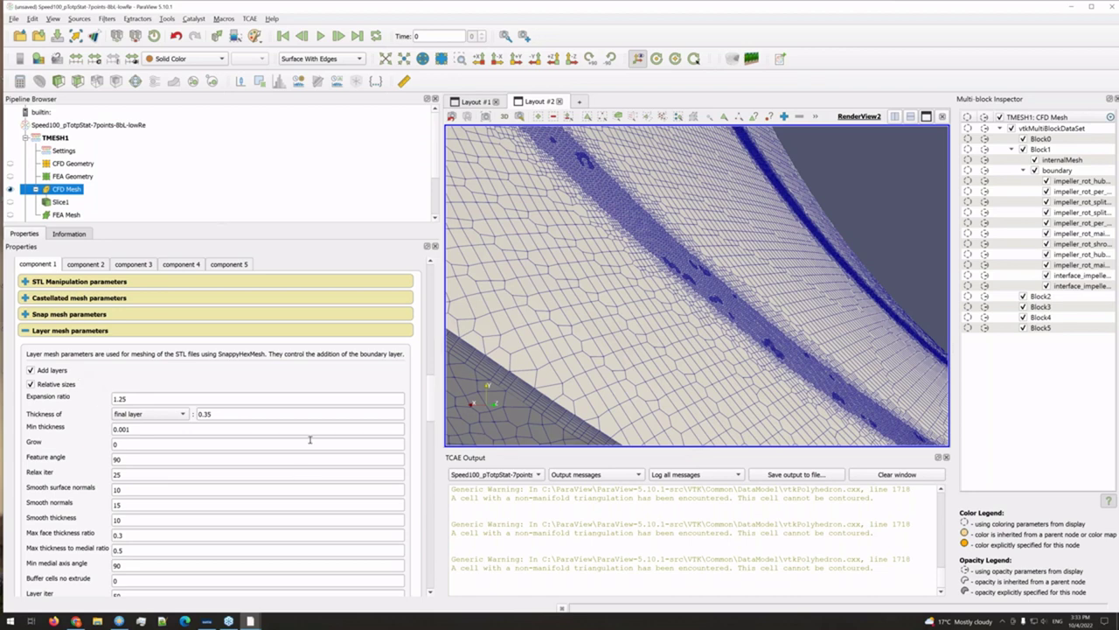
scroll(633, 362, "up", 2)
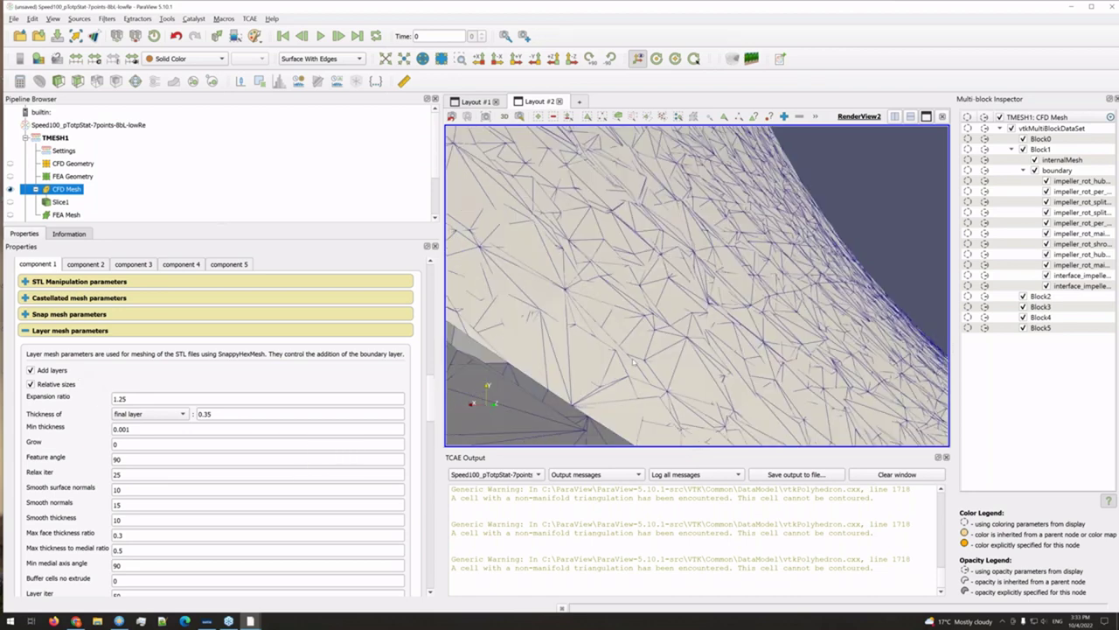
scroll(629, 372, "down", 1)
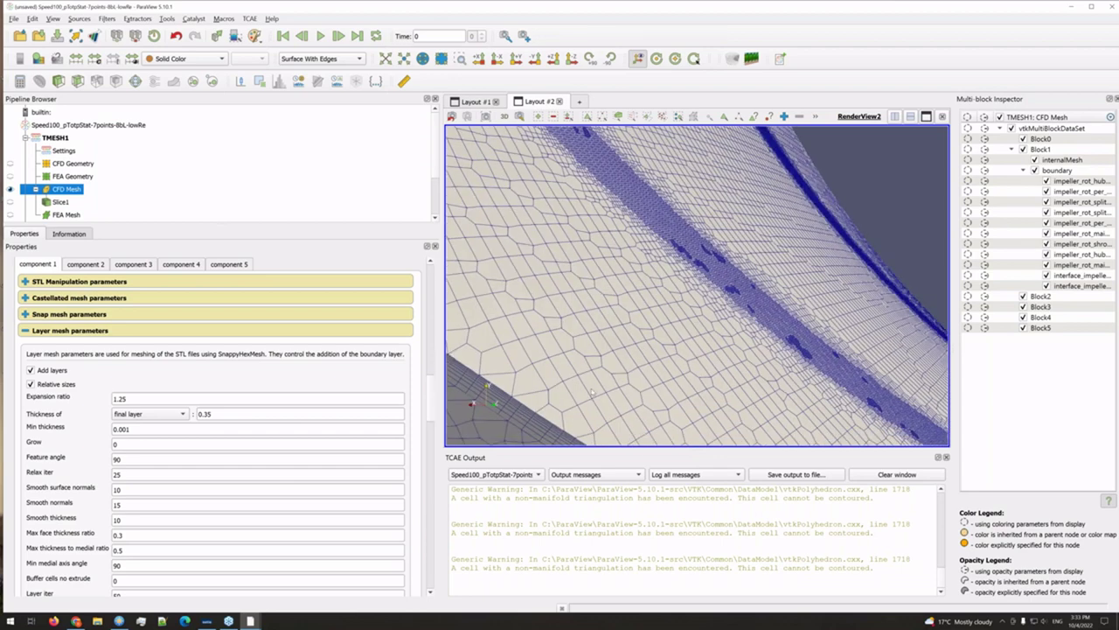
mouse_move(592, 392)
left_mouse_down()
mouse_move(614, 366)
mouse_move(600, 399)
left_mouse_up()
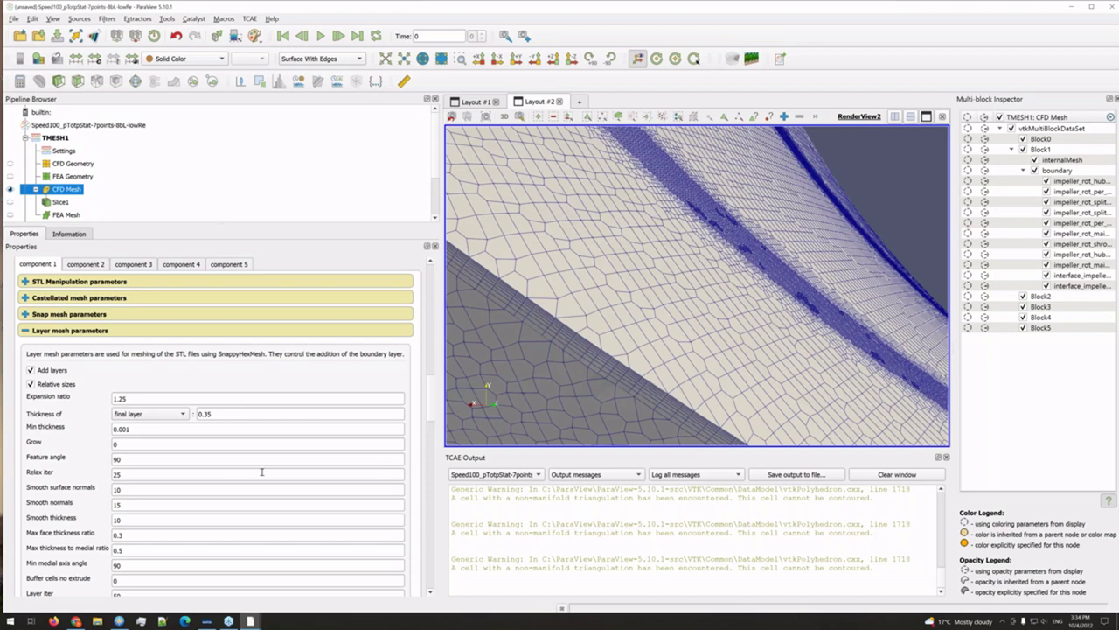
Step: Review the impeller component's patch types, refinement levels and layer counts alongside its mesh
scroll(262, 471, "down", 1)
scroll(262, 472, "up", 15)
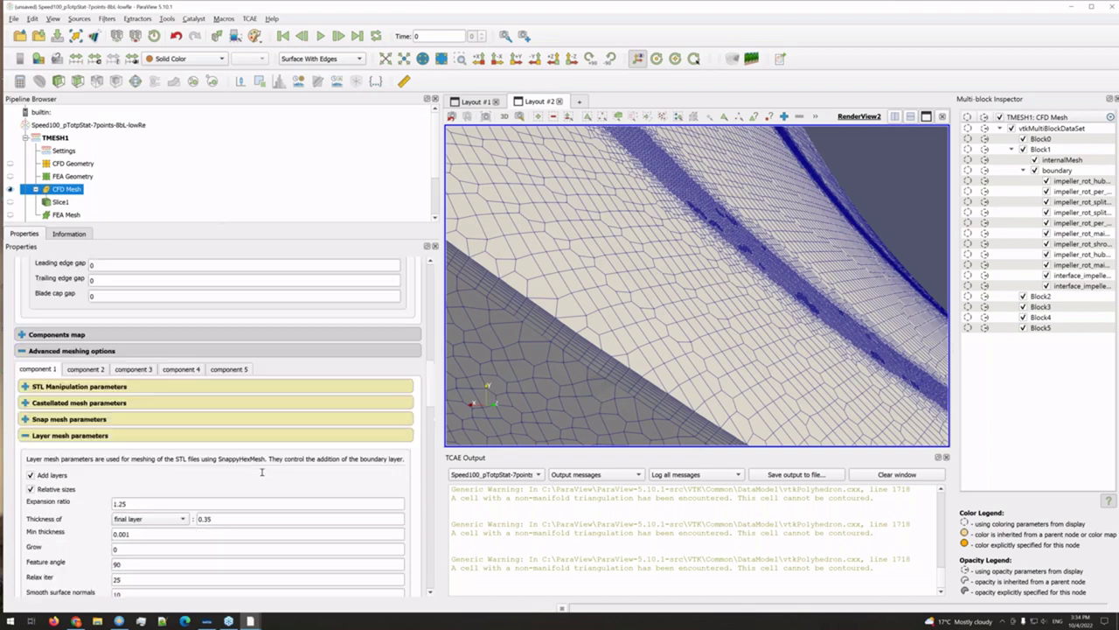
scroll(171, 406, "up", 2)
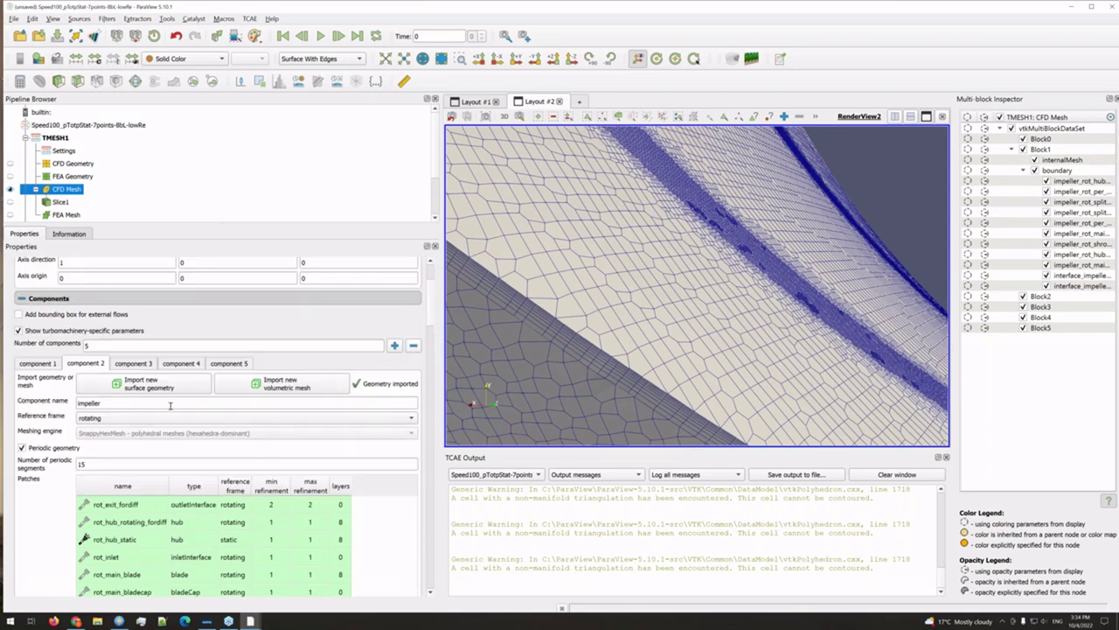
scroll(170, 406, "down", 3)
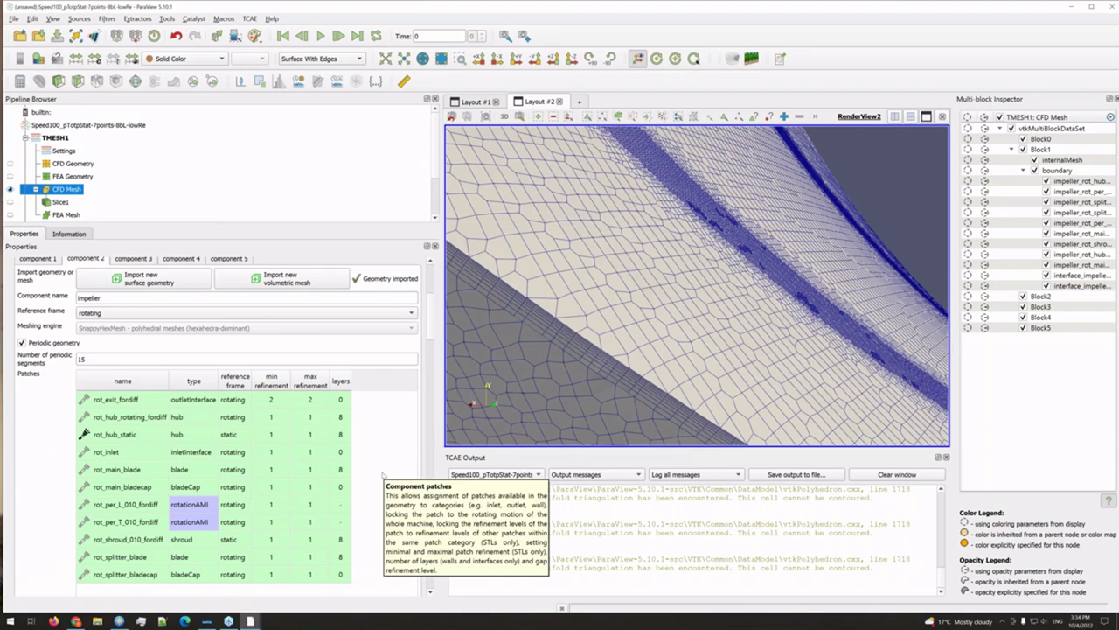
left_click_drag(574, 332, 617, 376)
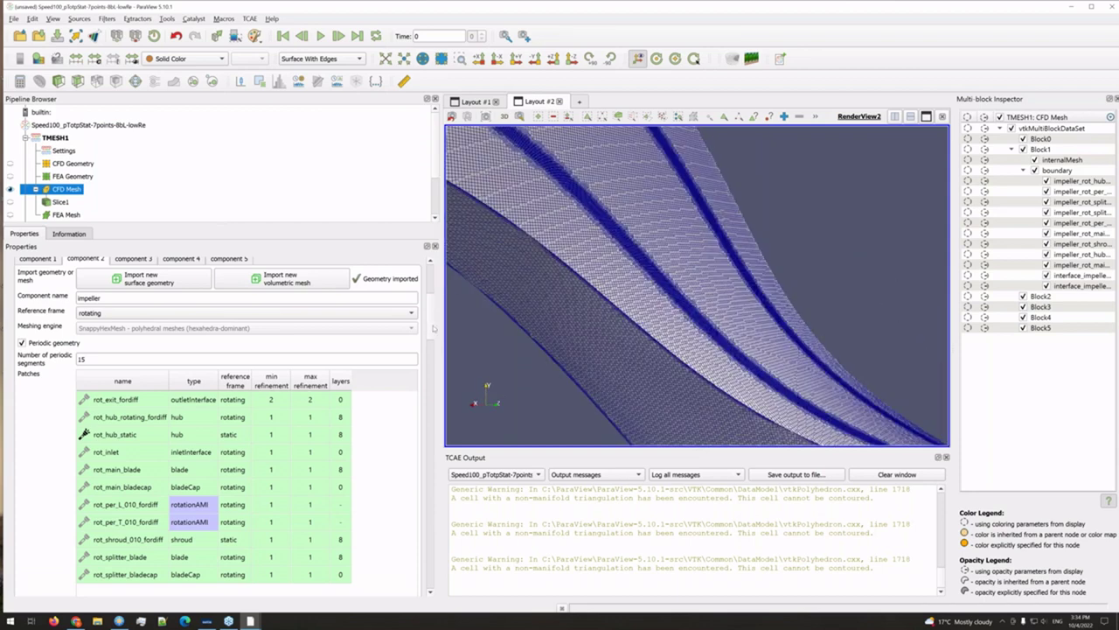
scroll(429, 330, "down", 3)
scroll(411, 411, "up", 1)
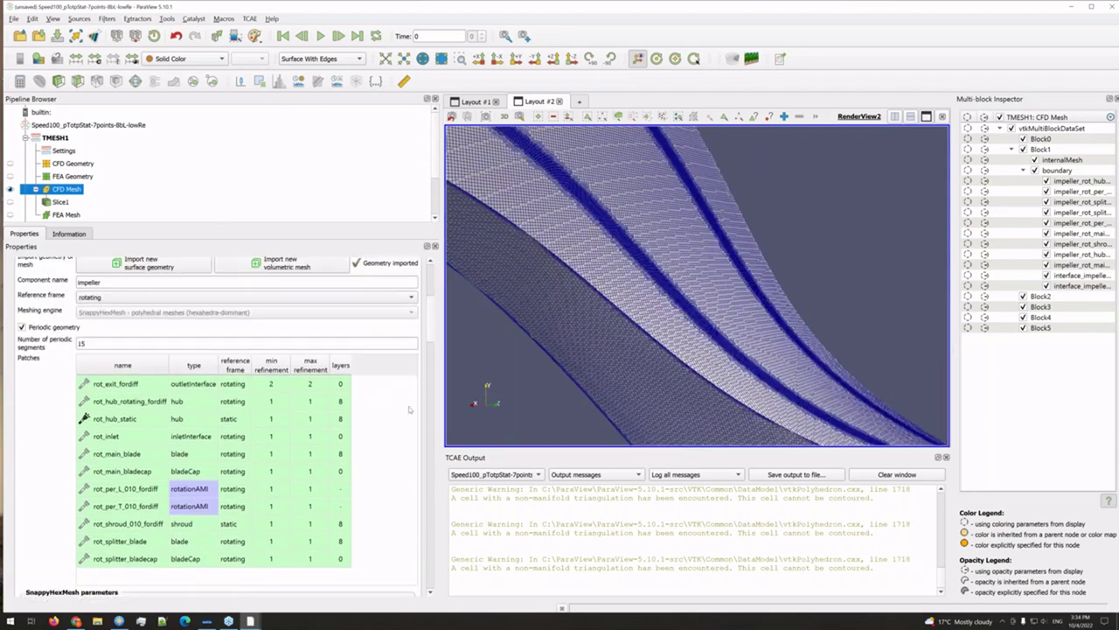
scroll(411, 442, "up", 2)
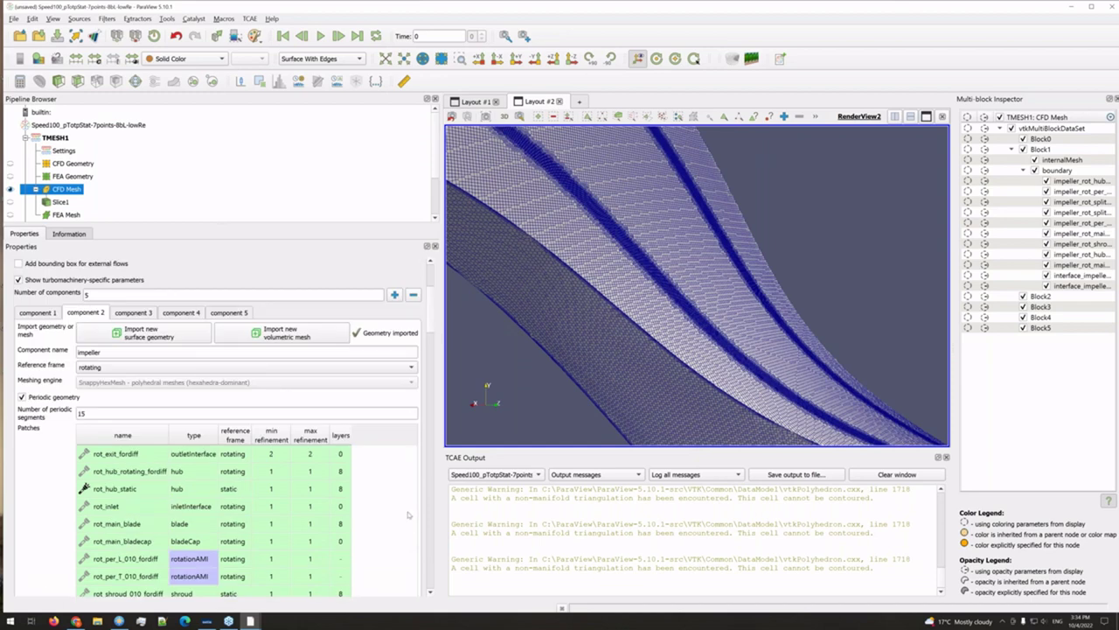
scroll(418, 525, "down", 5)
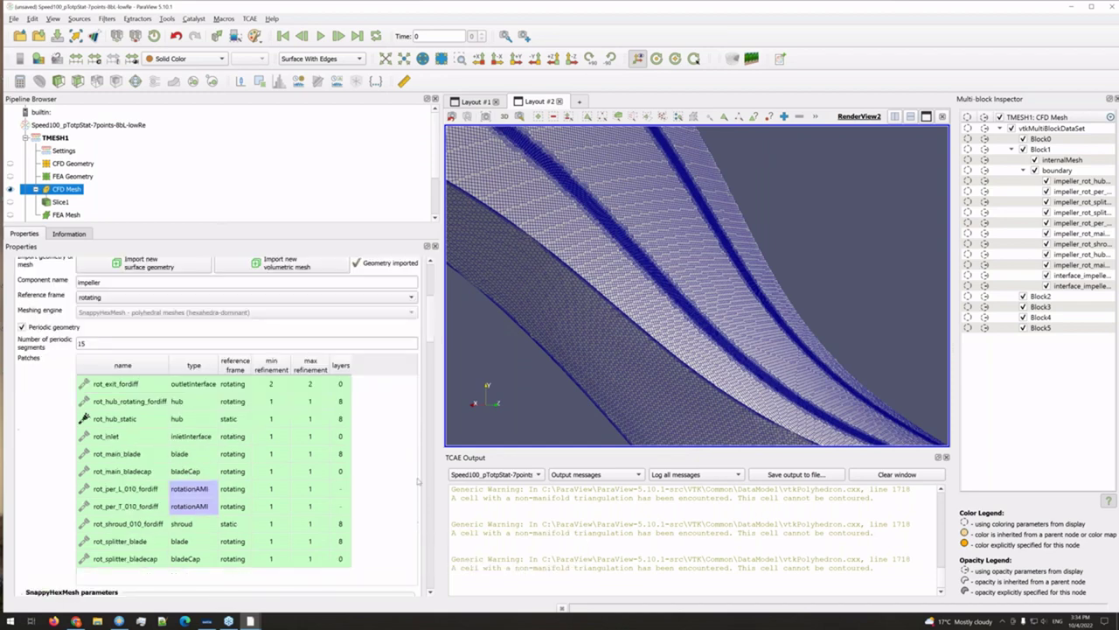
scroll(297, 435, "up", 2)
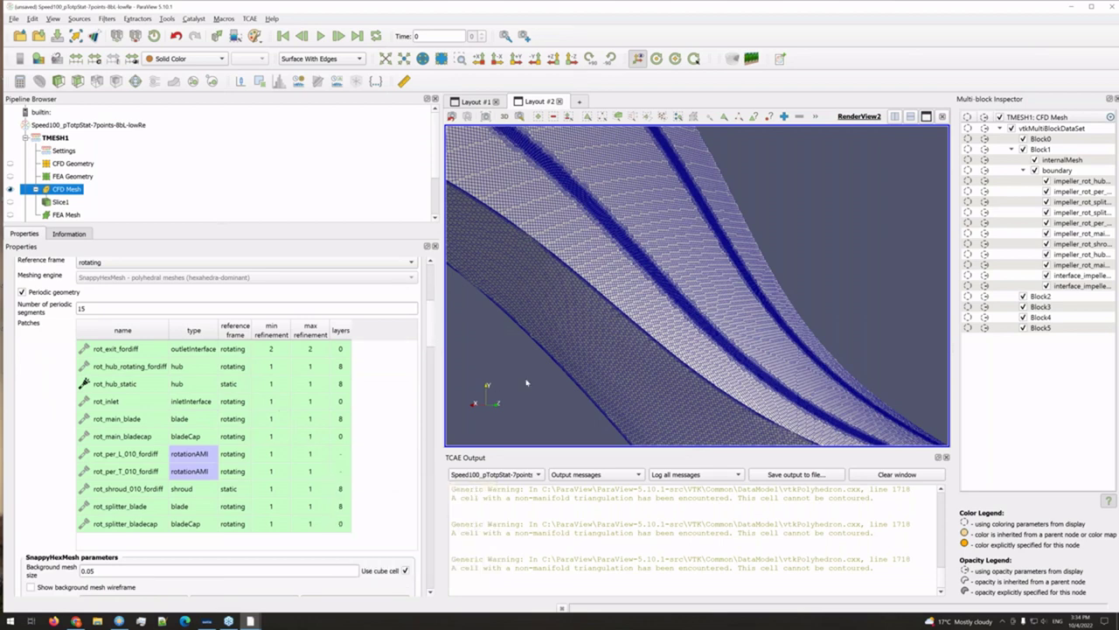
Step: Examine the whole impeller passage mesh and compare it with the component's periodic segments, patches and SnappyHexMesh background mesh size
left_click_drag(527, 381, 580, 373)
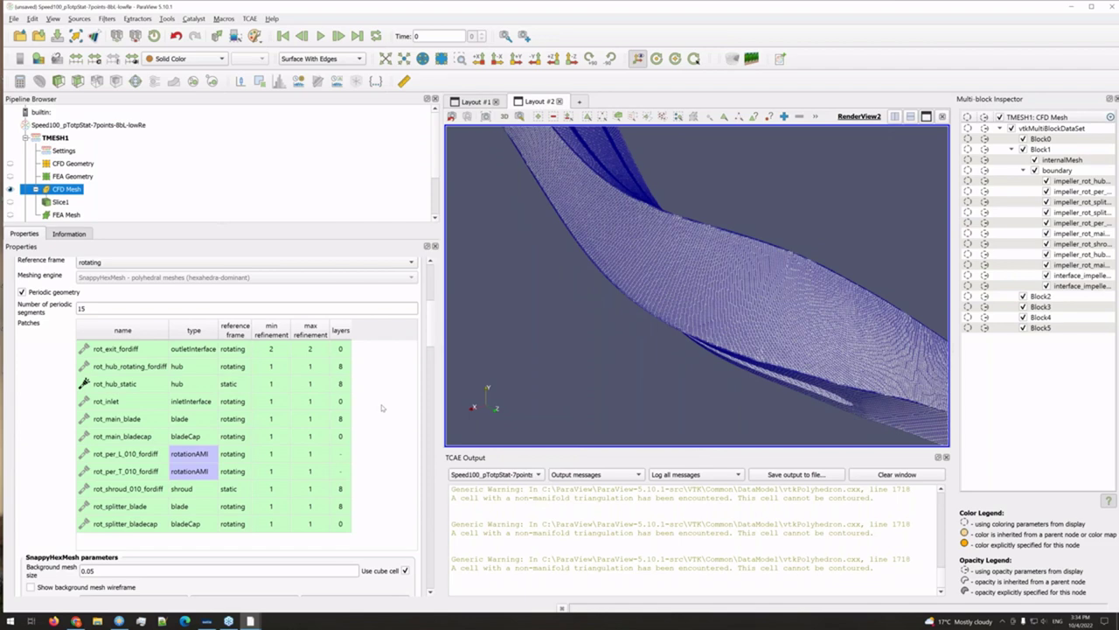
left_click_drag(607, 390, 602, 383)
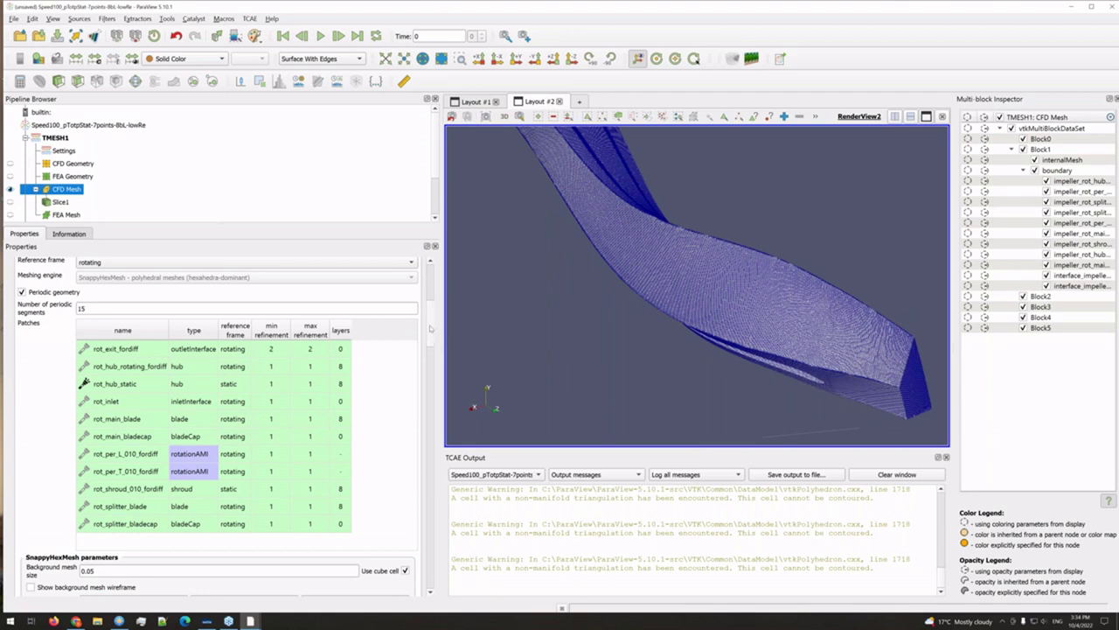
scroll(430, 331, "up", 3)
scroll(429, 332, "down", 6)
scroll(430, 337, "up", 4)
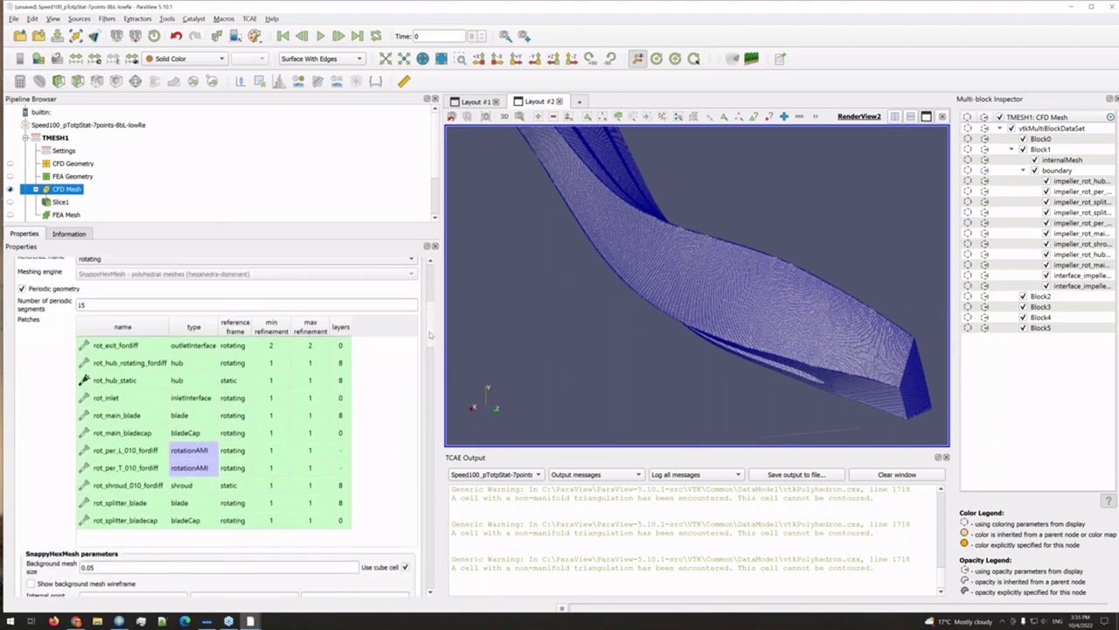
scroll(431, 330, "down", 3)
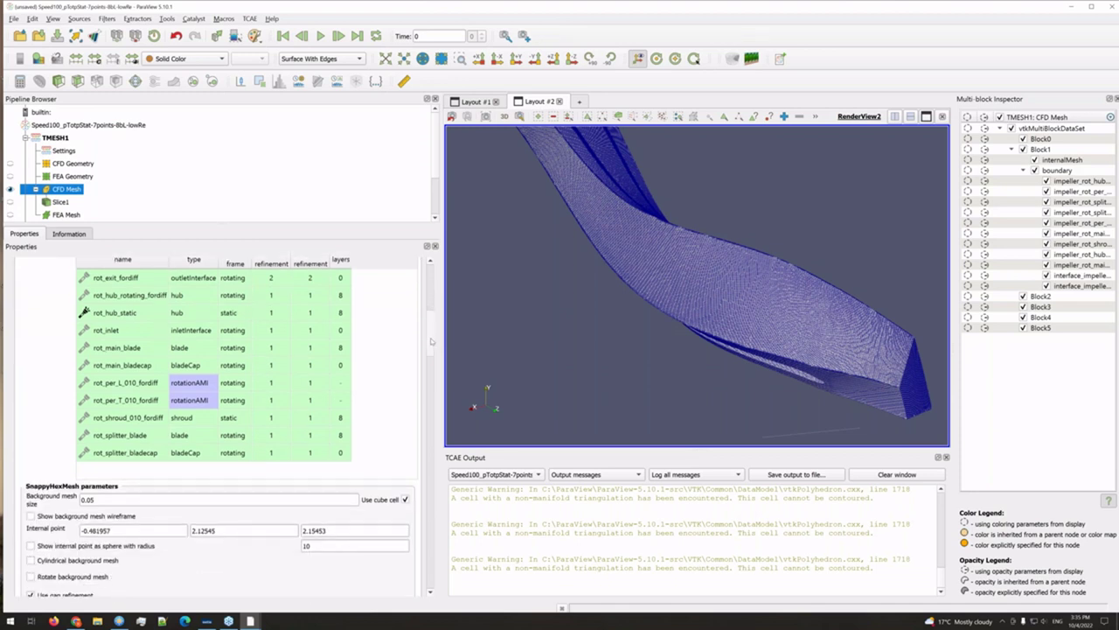
scroll(433, 333, "up", 4)
scroll(432, 332, "down", 3)
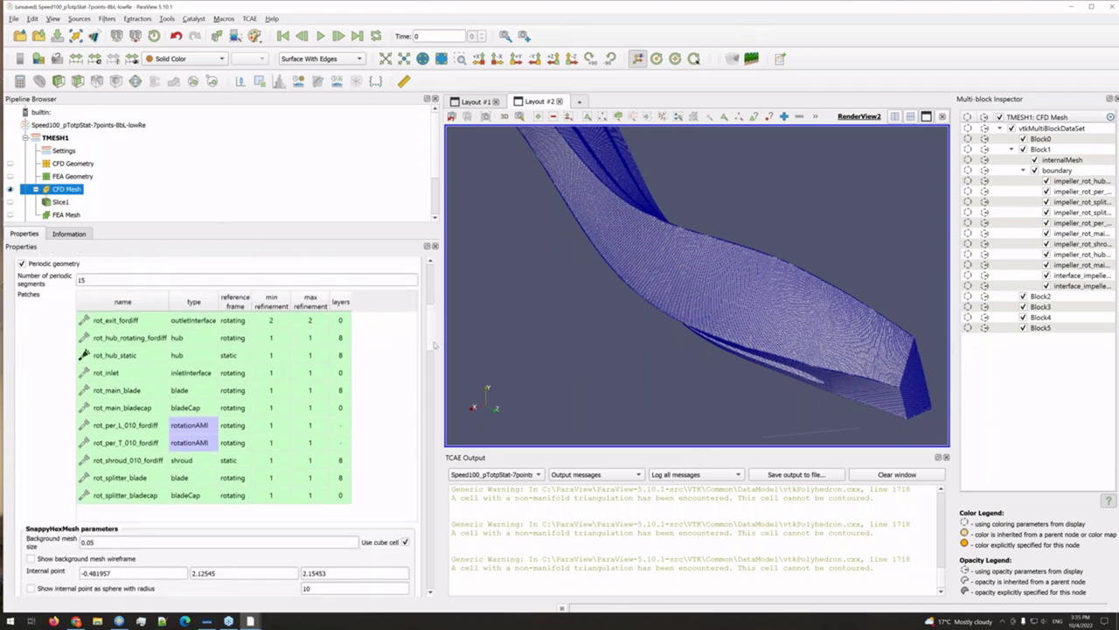
scroll(429, 334, "up", 2)
scroll(429, 340, "down", 2)
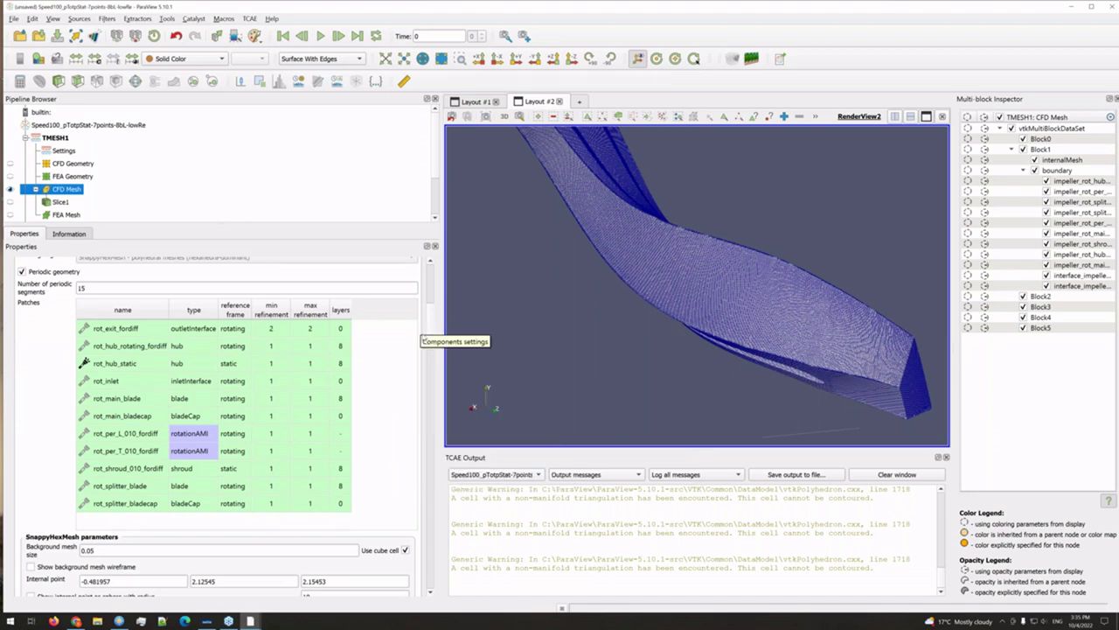
scroll(429, 326, "up", 2)
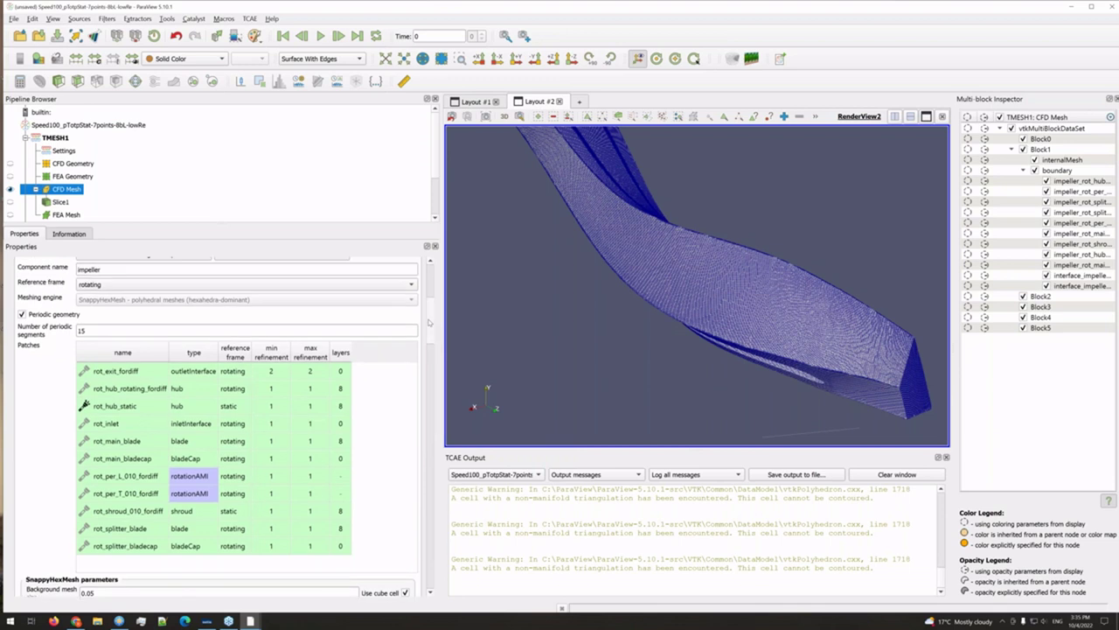
scroll(429, 321, "up", 2)
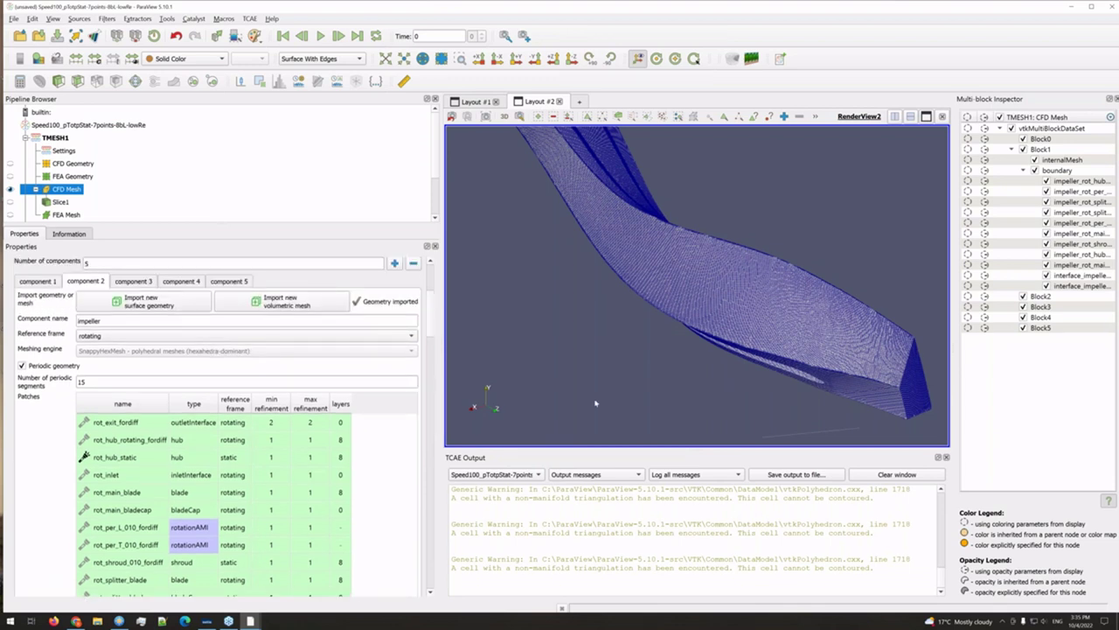
mouse_move(609, 380)
left_mouse_down()
mouse_move(612, 364)
mouse_move(603, 371)
left_mouse_up()
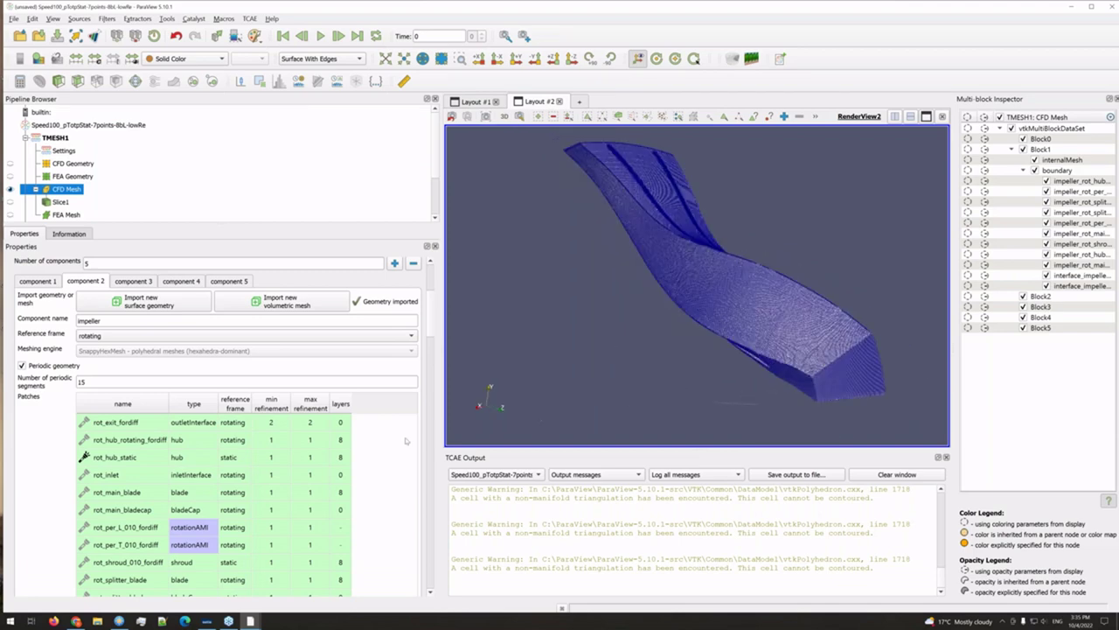
scroll(431, 317, "up", 2)
scroll(431, 311, "down", 1)
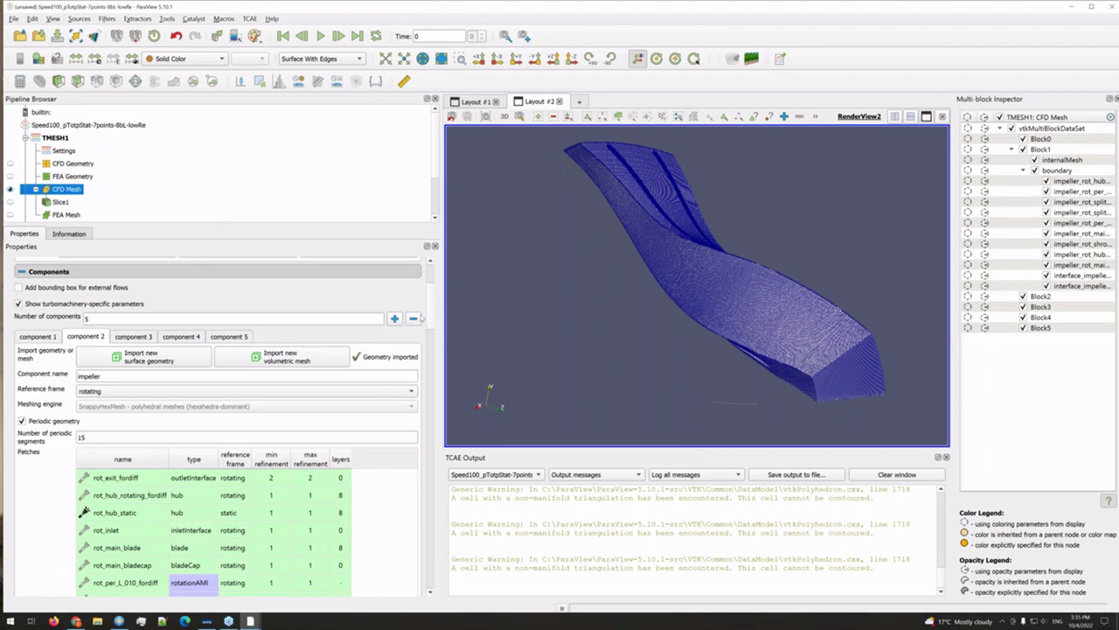
scroll(432, 322, "down", 1)
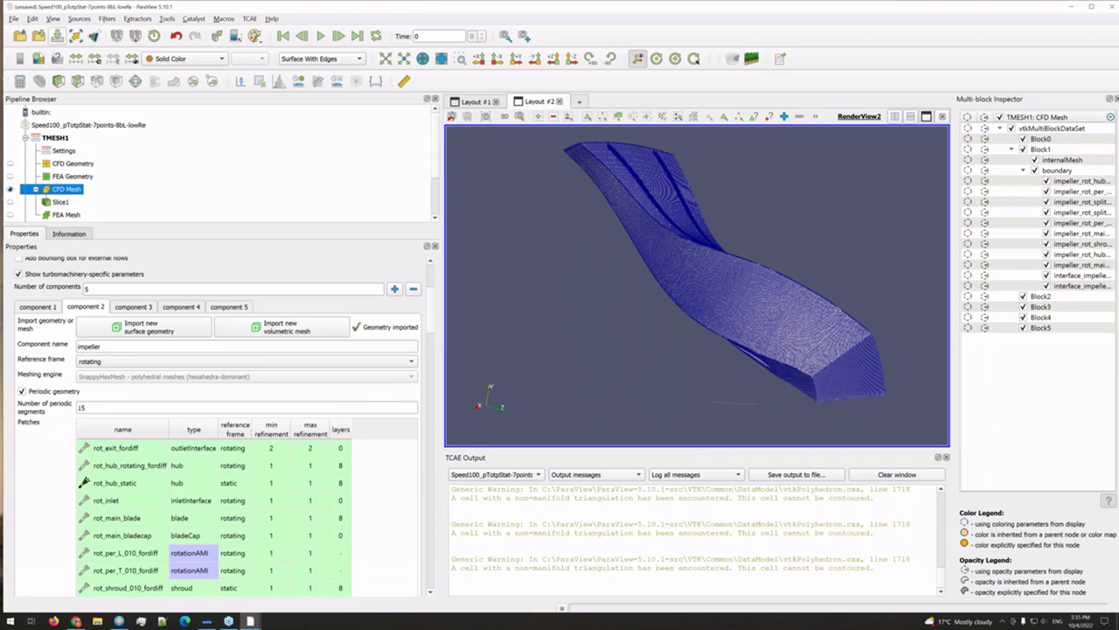
Step: Load the complete merged CFD mesh of all components for display
left_click(54, 137)
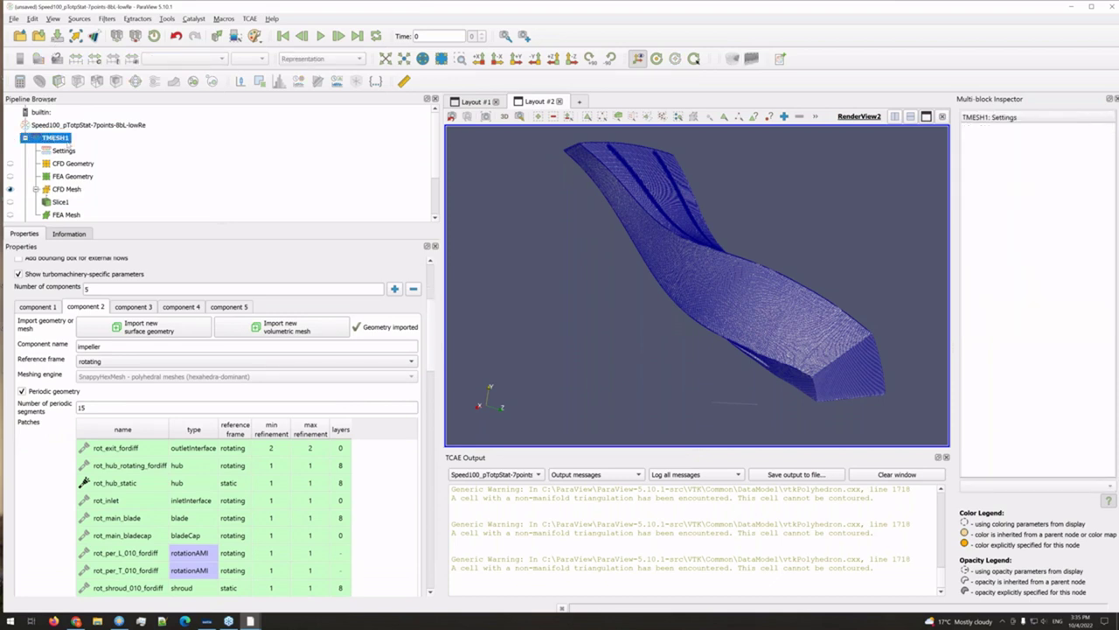
scroll(219, 175, "down", 2)
left_click(50, 165)
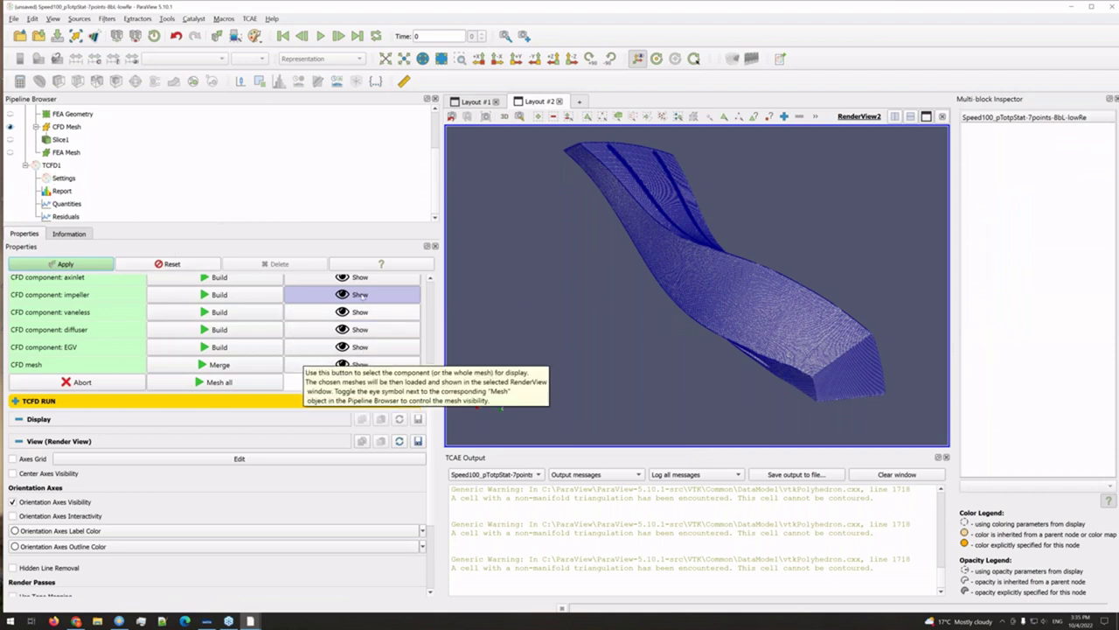
left_click(315, 366)
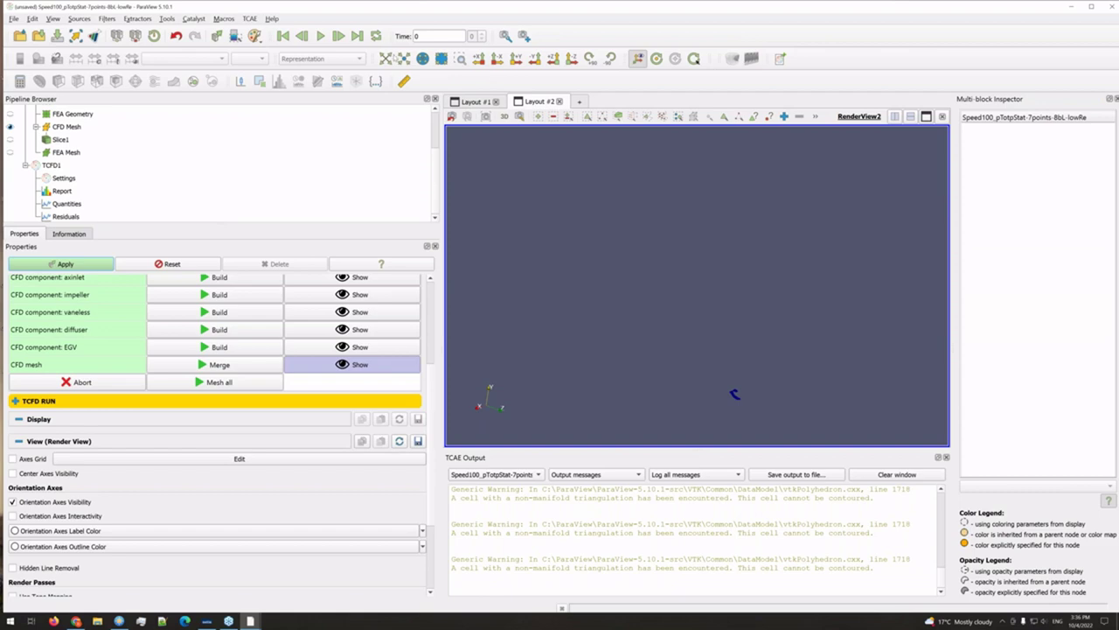
Step: View the merged CFD mesh from another angle and open the TCFD1 setup's physics and simulation settings
left_click_drag(725, 328, 662, 381)
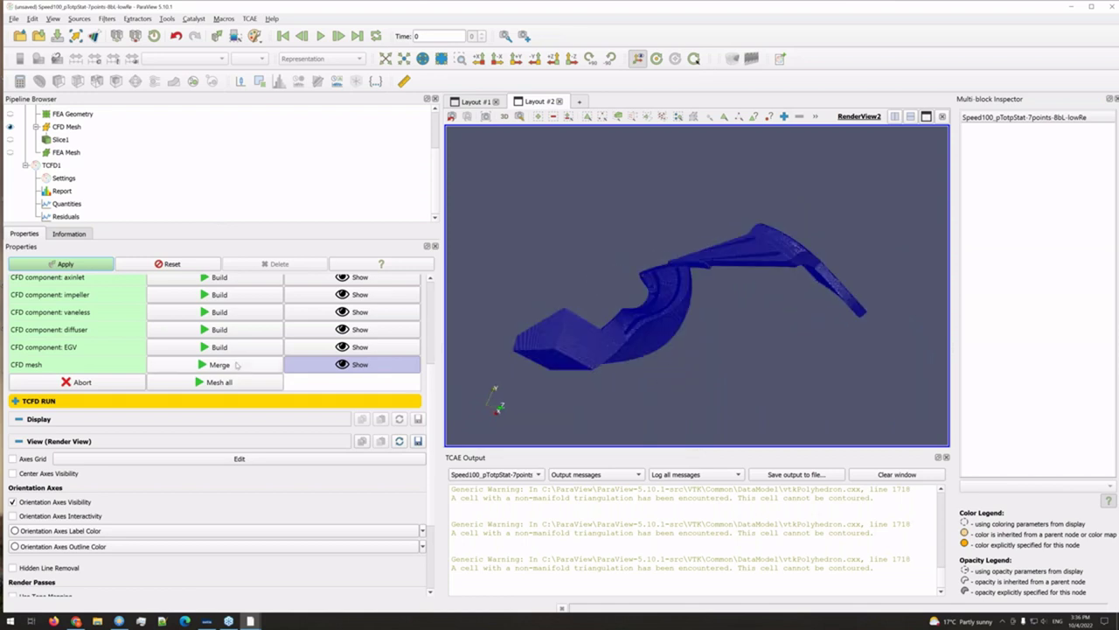
left_click(51, 164)
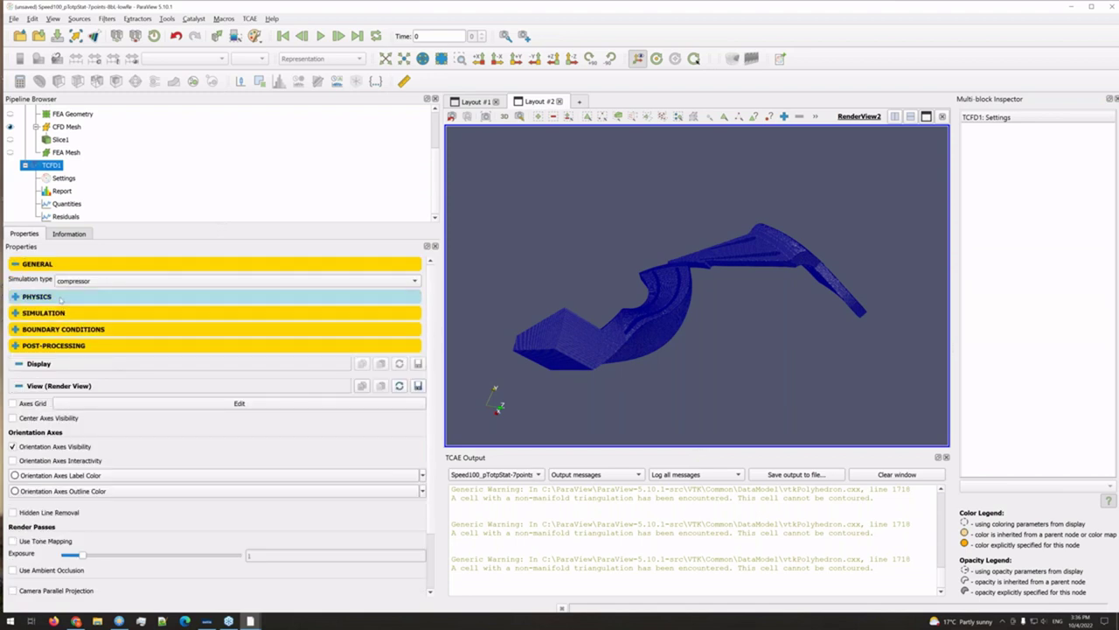
left_click(59, 297)
left_click(92, 398)
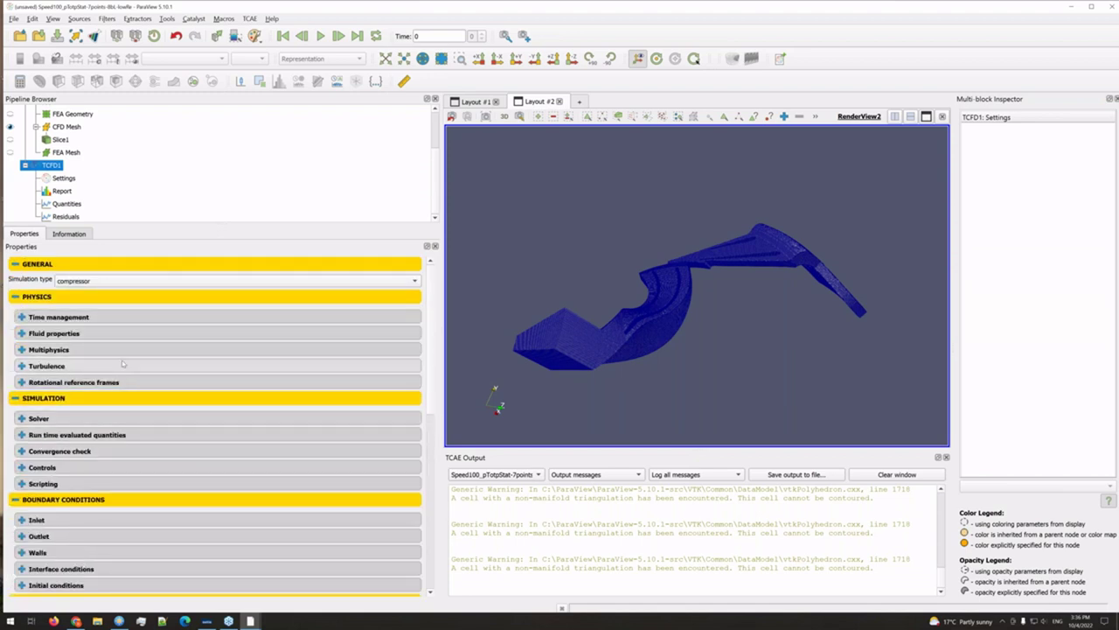
Step: Review the available simulation types, keep compressor, and inspect the steady-state time management settings with their speedline points and iterations
left_click(77, 282)
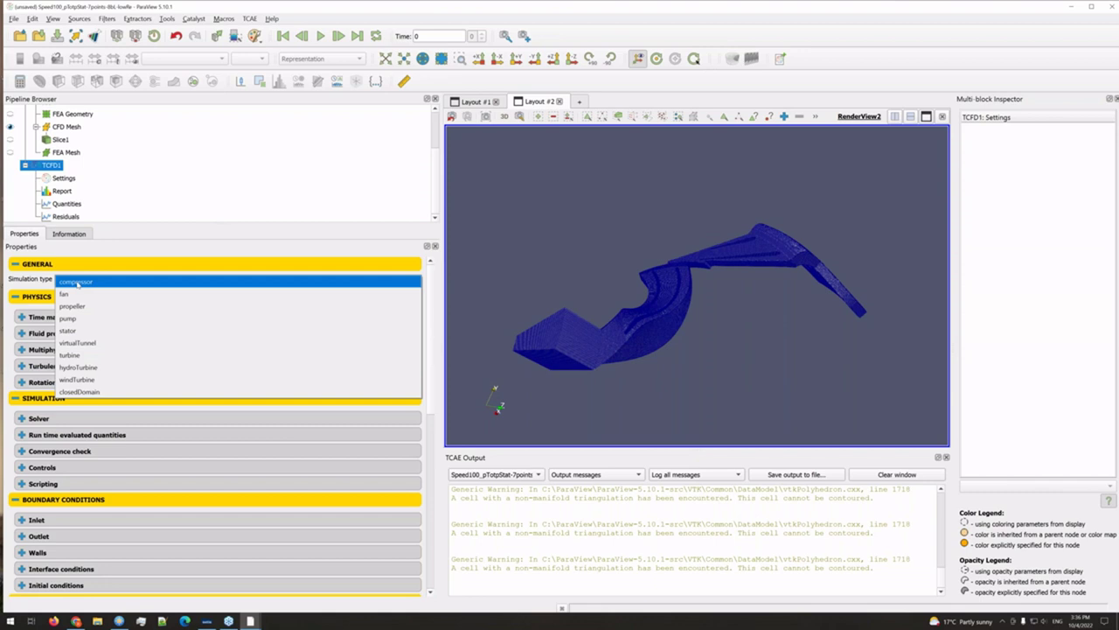
left_click(85, 283)
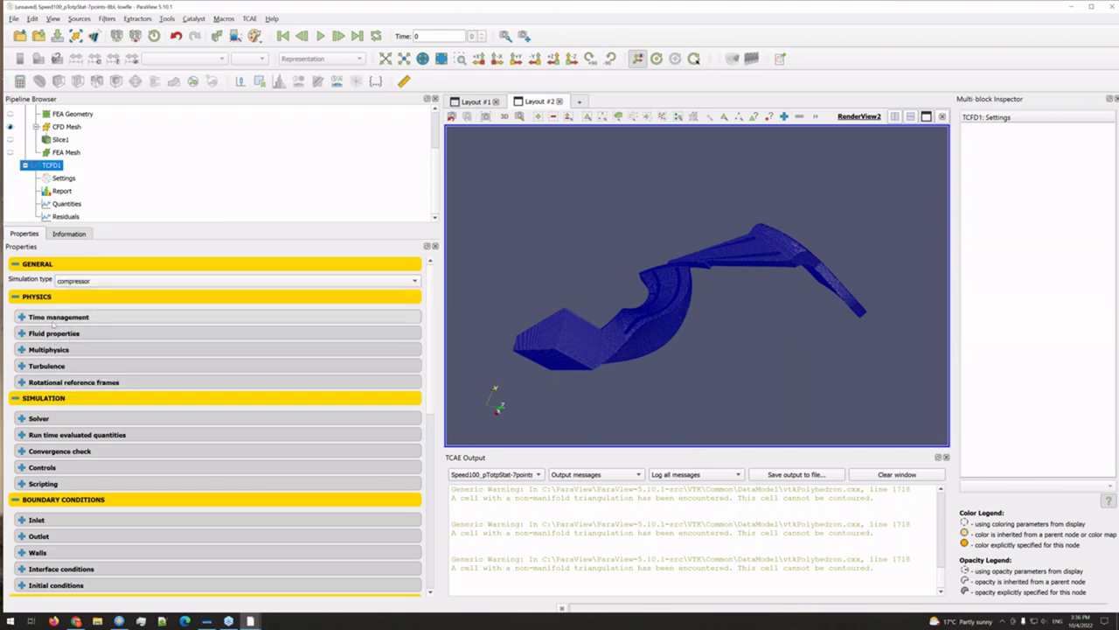
left_click(54, 318)
scroll(53, 394, "down", 1)
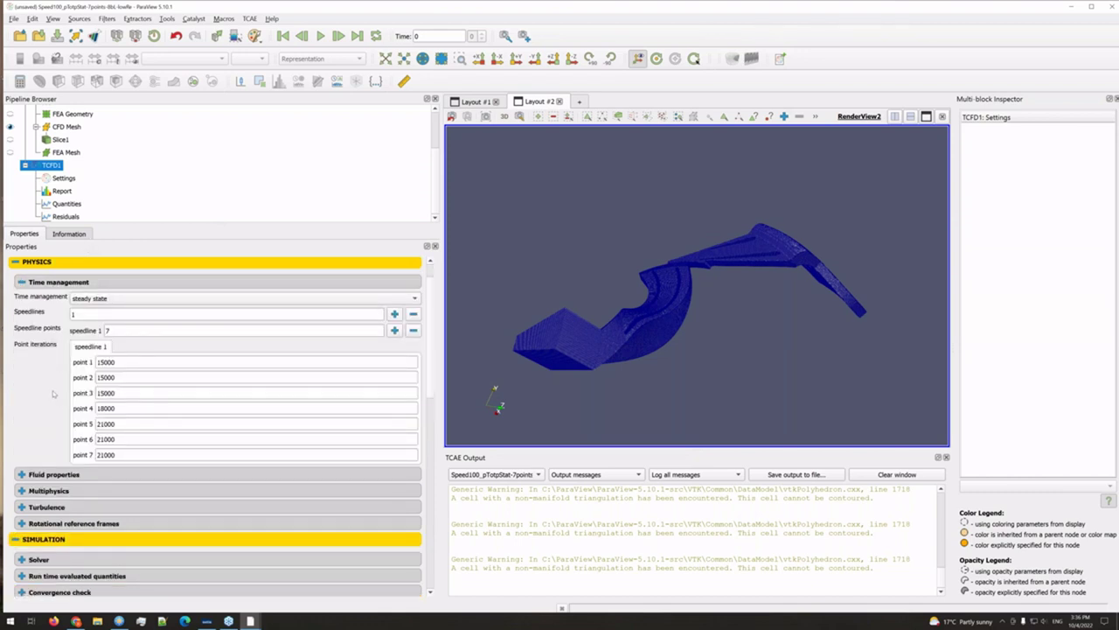
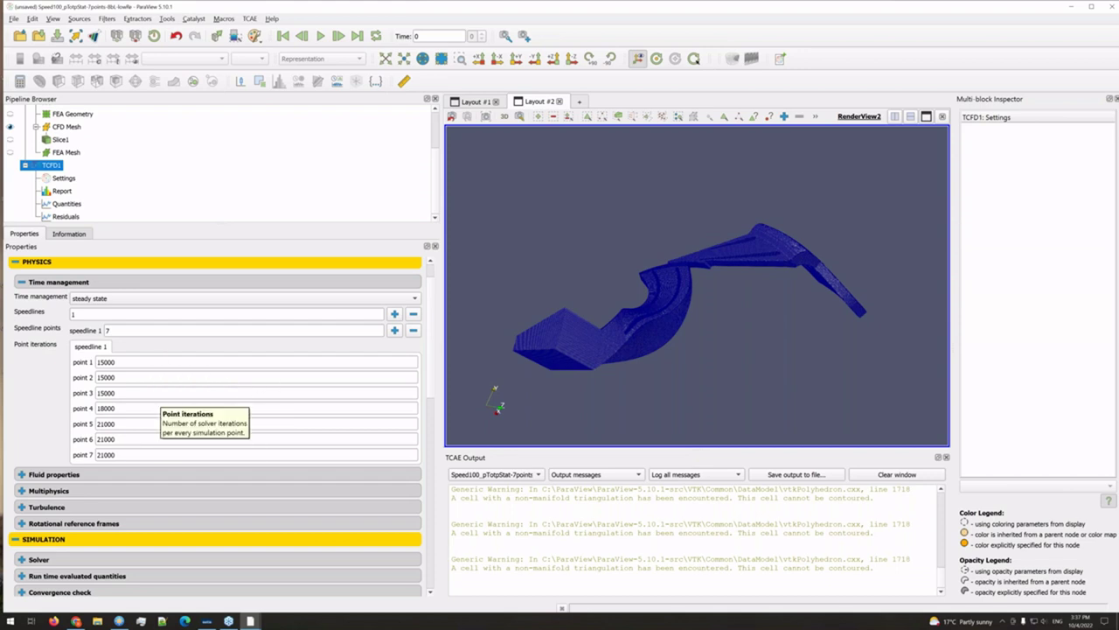
Step: Relaunch TCAE from the desktop and load the project Speed100_pTotpStat-7points-8bL-lowRe from D:/Webinars/221004-HECC
left_click(479, 101)
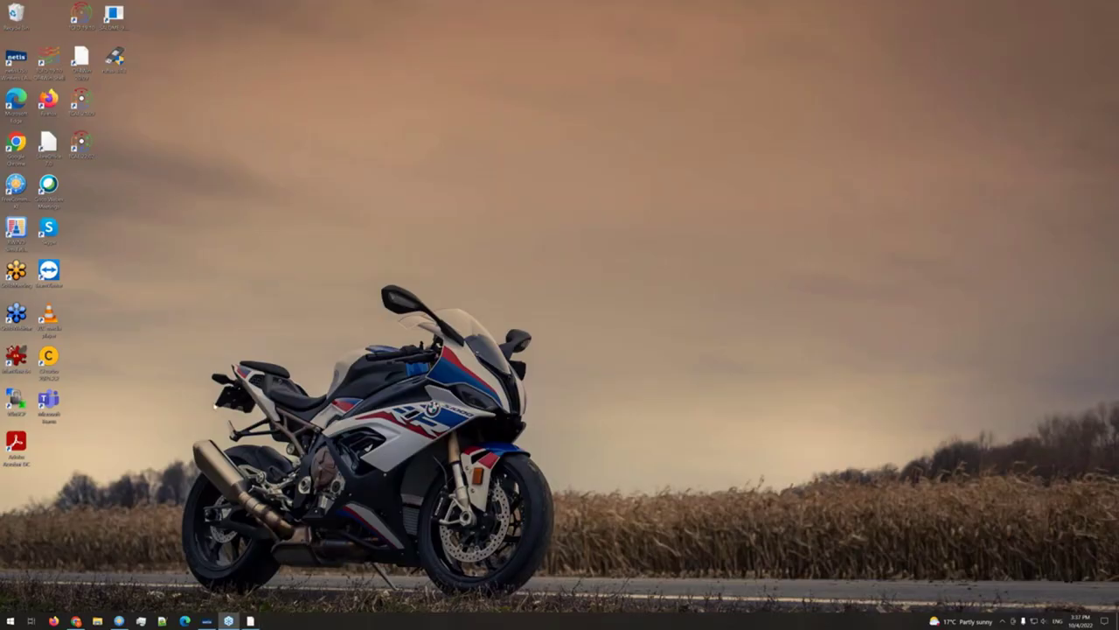
double_click(82, 144)
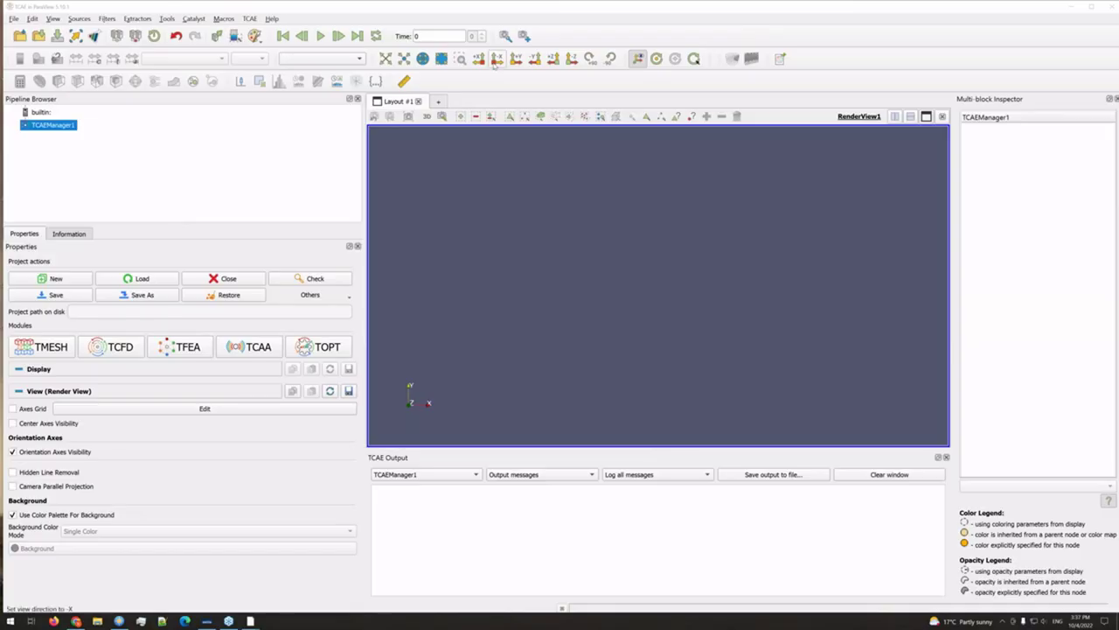
left_click(129, 282)
left_click(404, 322)
scroll(581, 355, "down", 4)
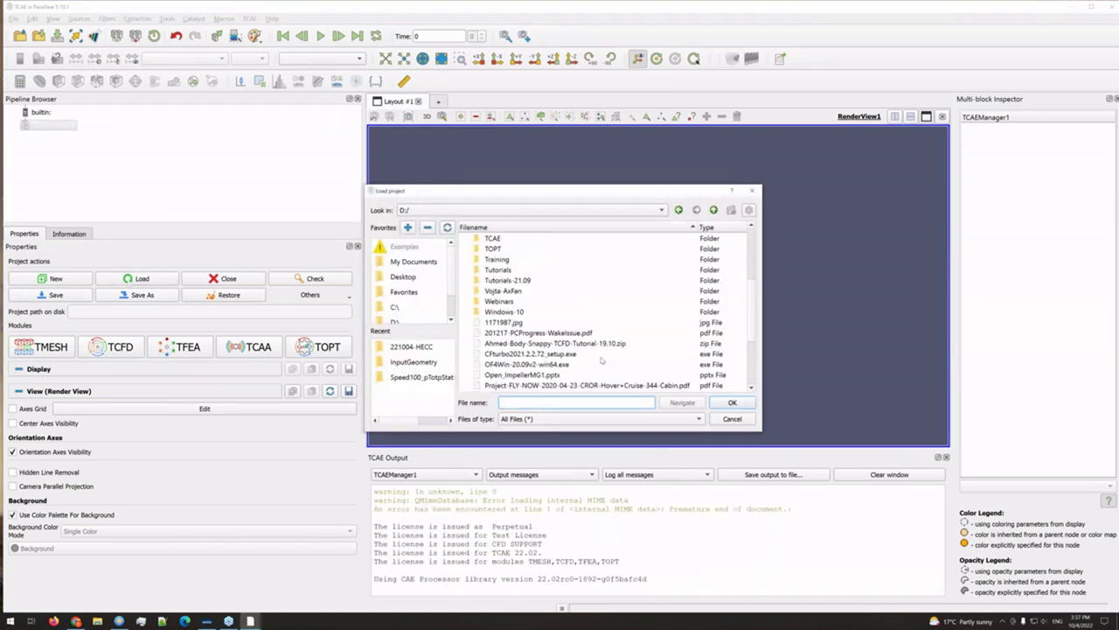
double_click(495, 301)
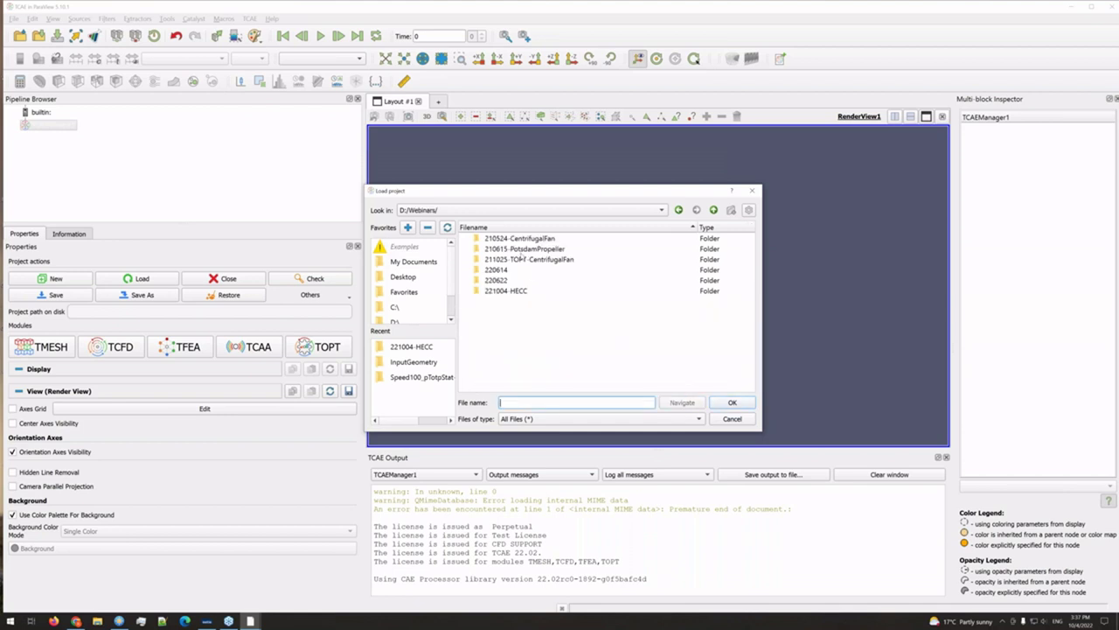
double_click(516, 290)
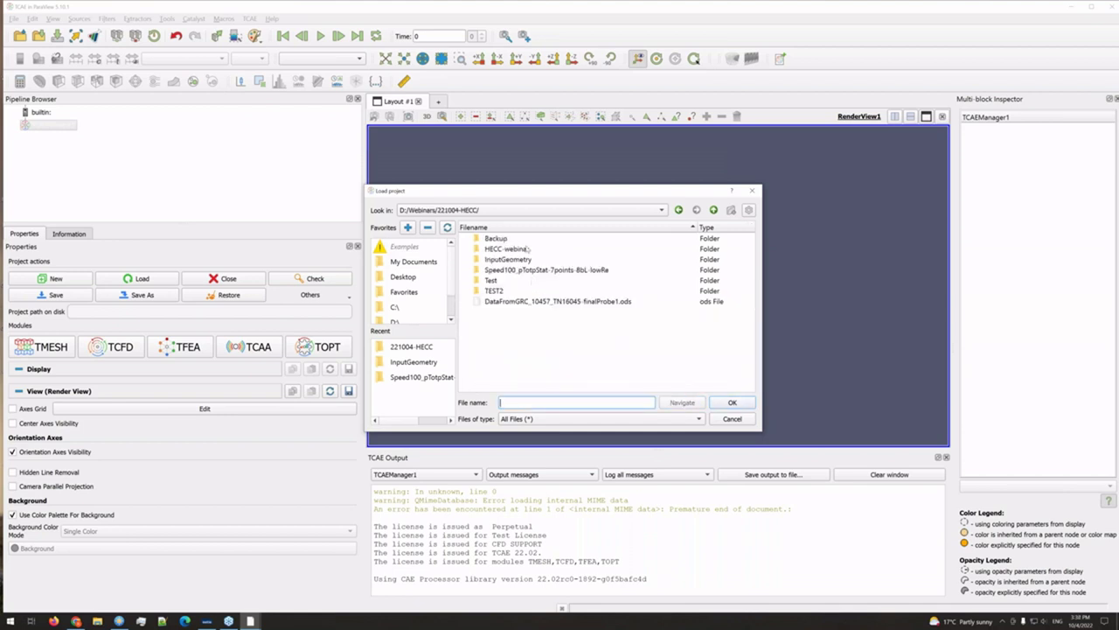
double_click(523, 251)
left_click(714, 210)
left_click(547, 270)
left_click(732, 403)
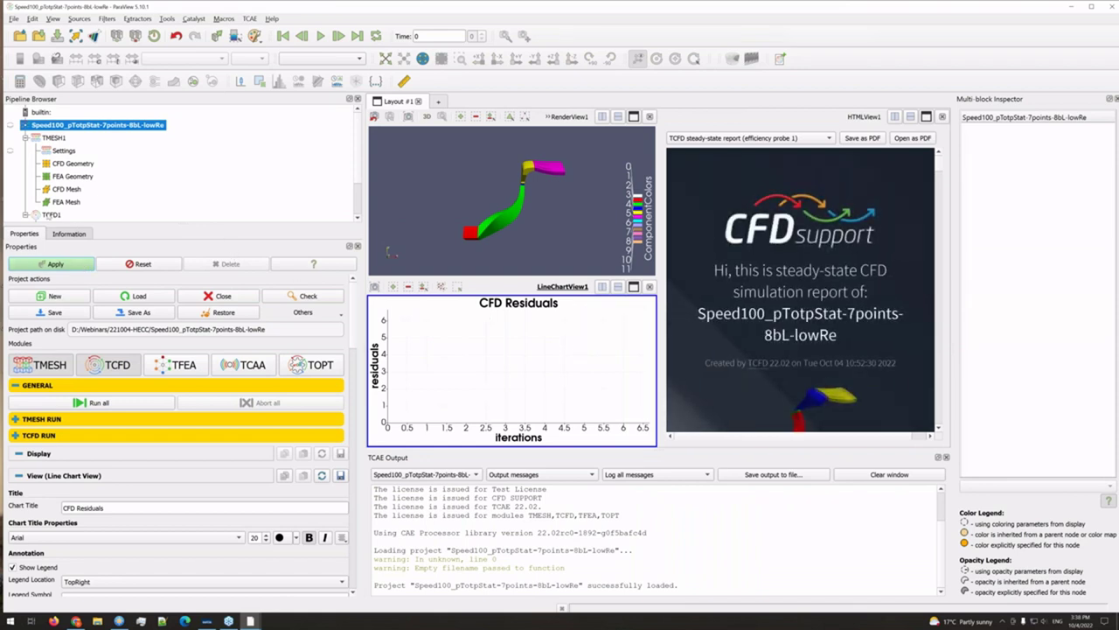
Step: Show the TCFD1 settings and enlarge the steady-state report view to fill the layout
left_click(44, 214)
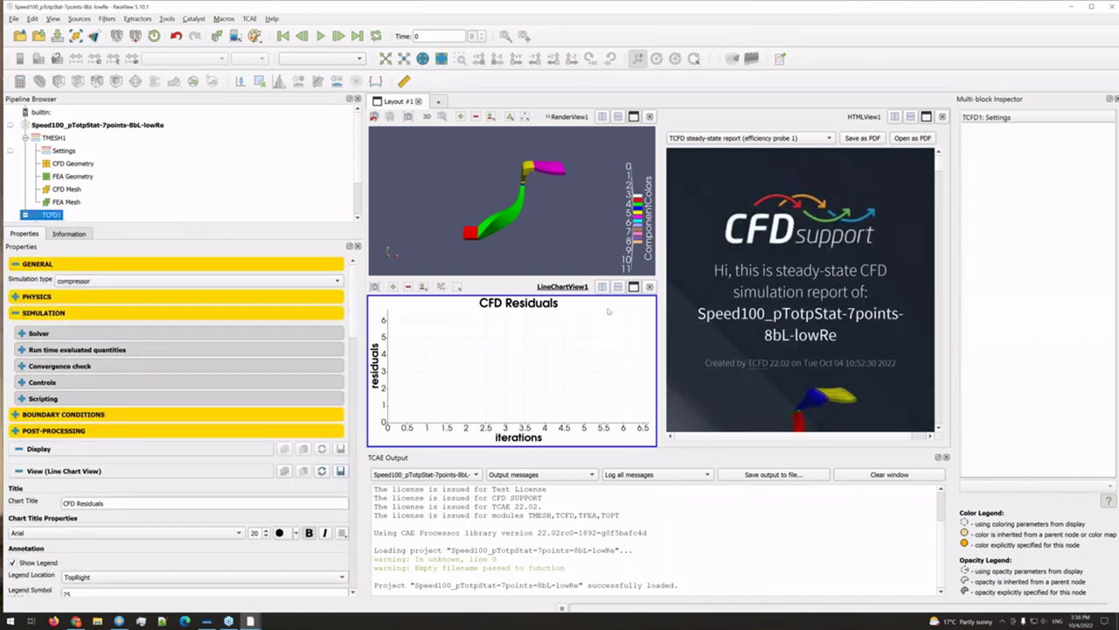
left_click(881, 285)
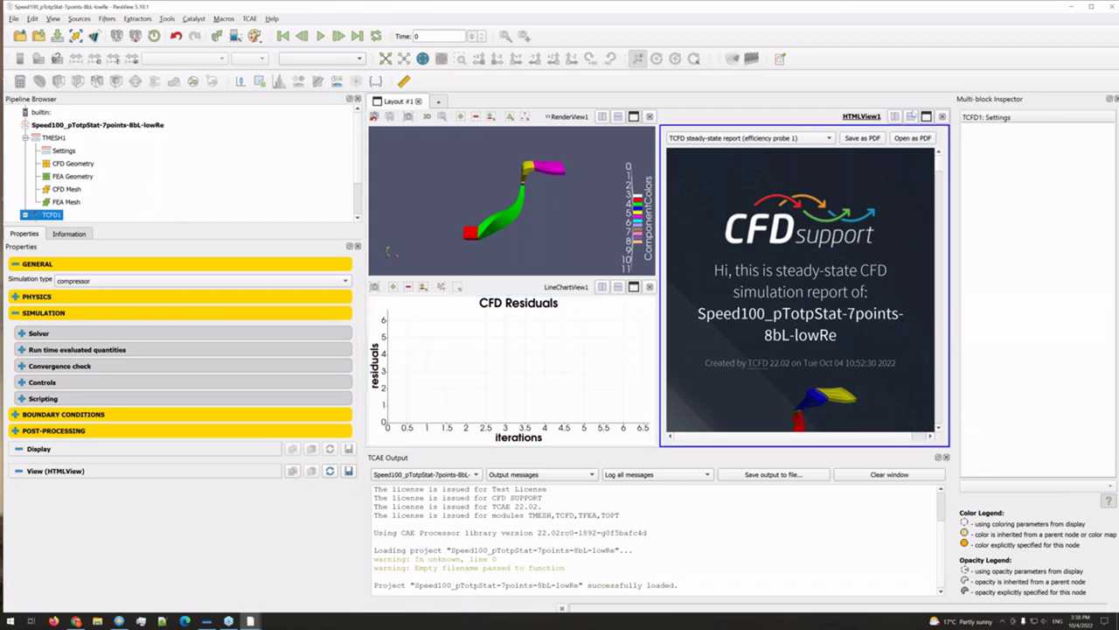
left_click(927, 117)
Step: Examine the report's flow rate plot, the flow rate and efficiency table, and the enlarged efficiency convergence plot
scroll(815, 268, "down", 10)
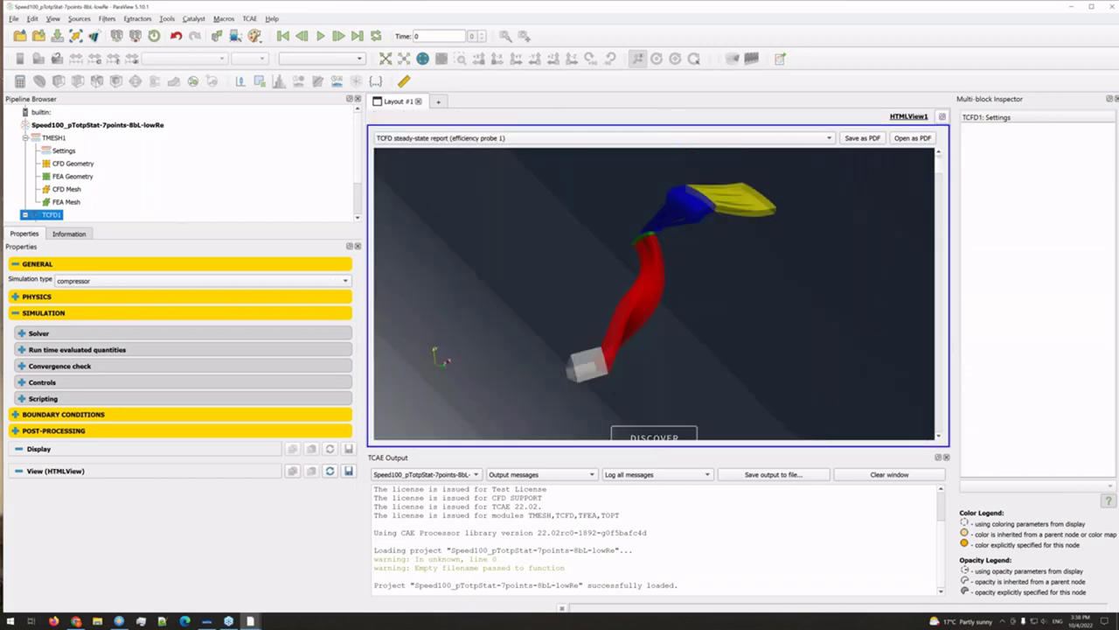
scroll(657, 289, "down", 6)
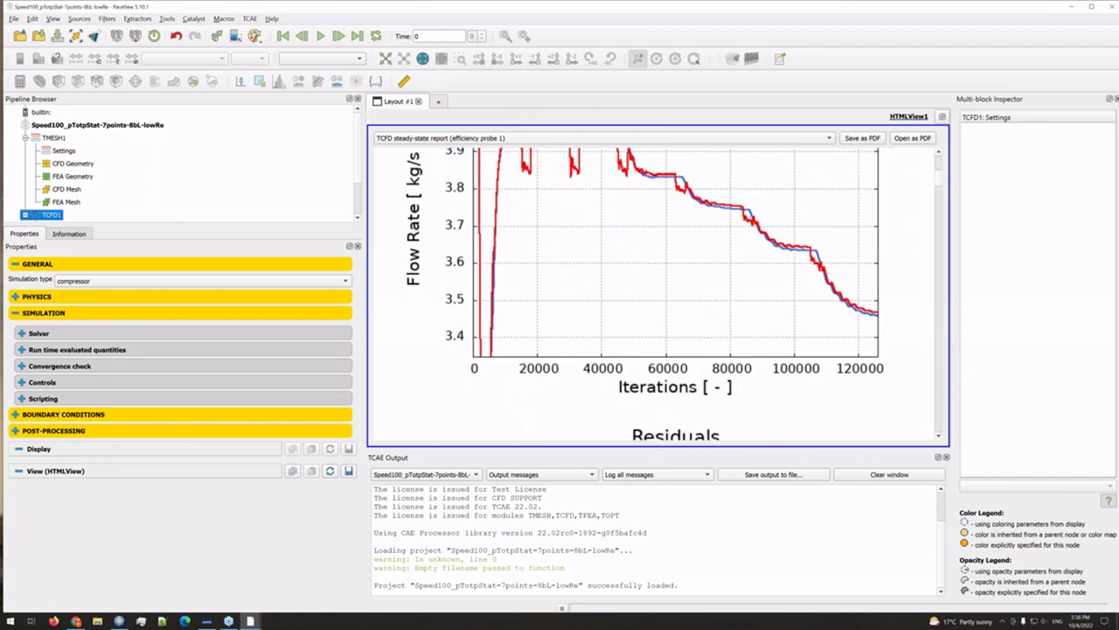
scroll(781, 343, "down", 3)
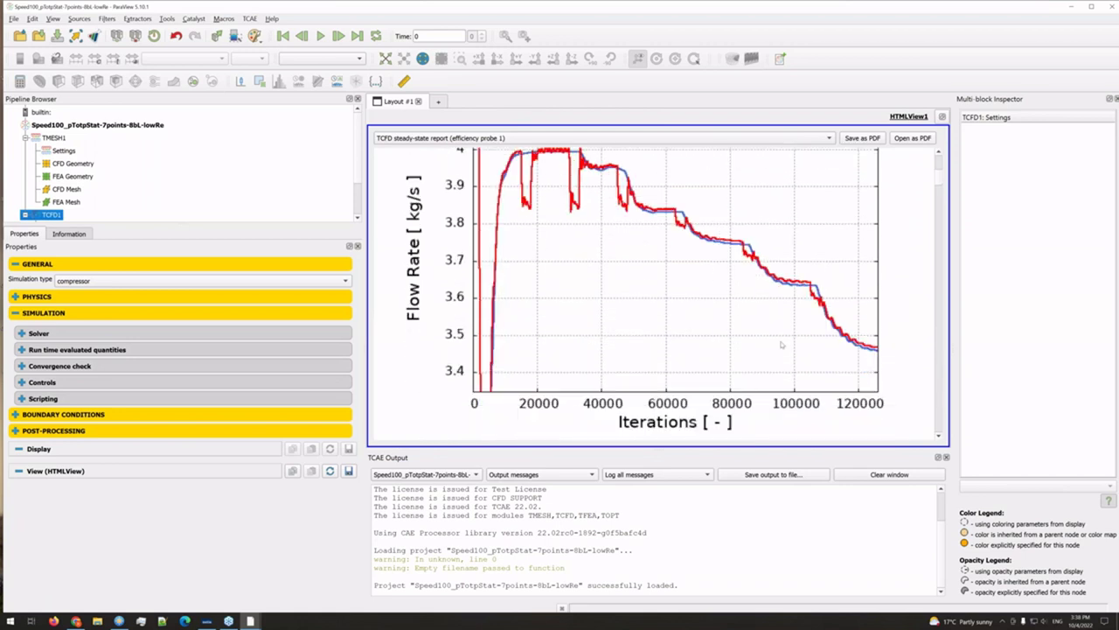
scroll(781, 344, "up", 3)
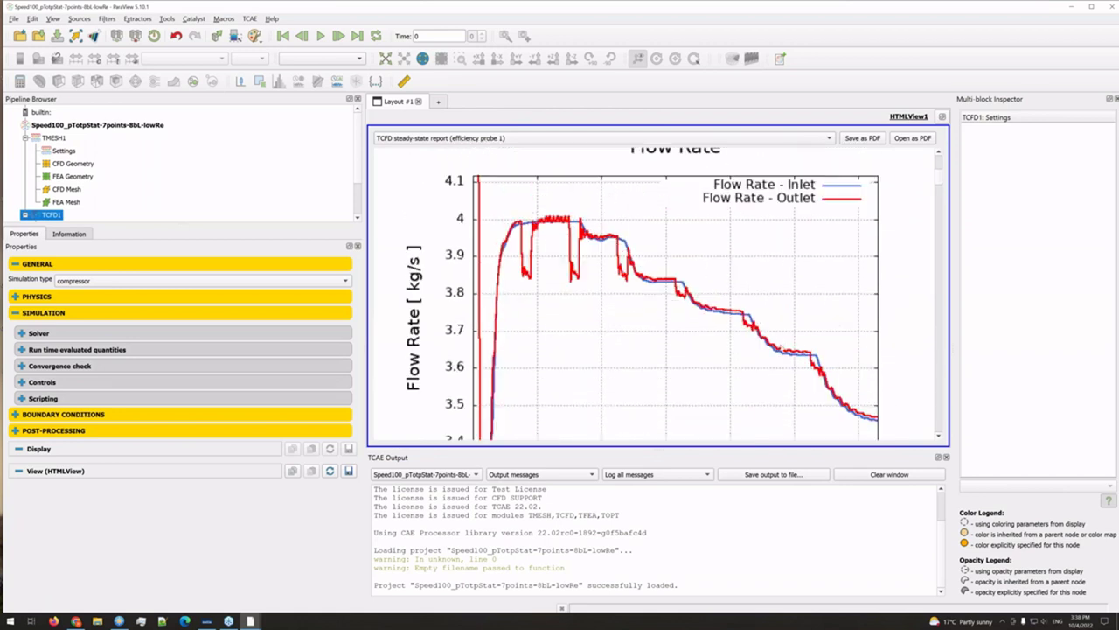
scroll(758, 356, "down", 5)
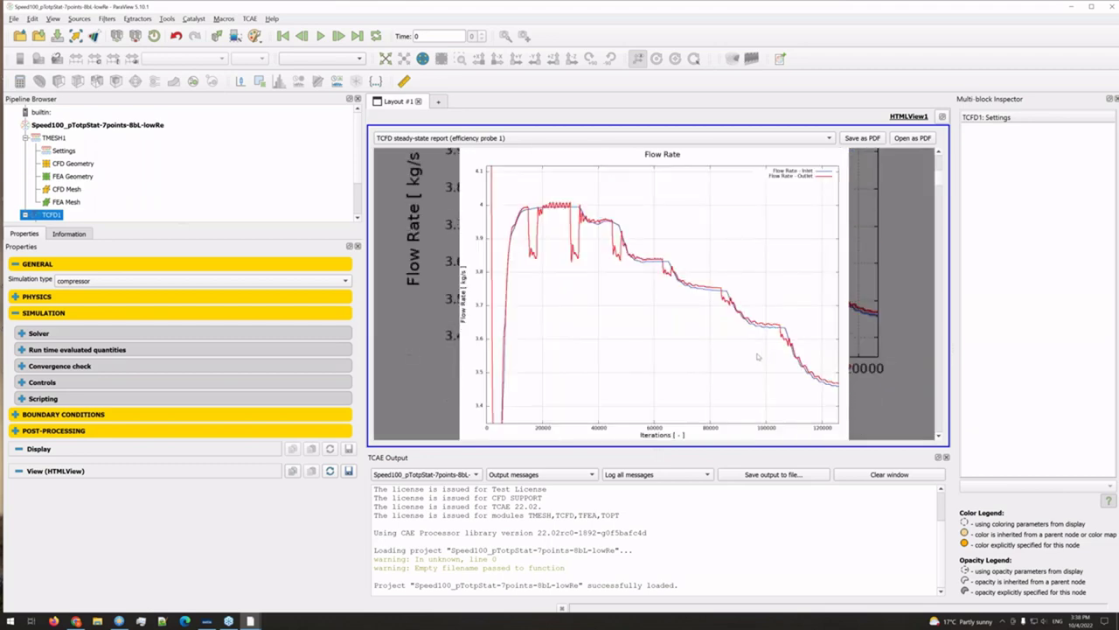
scroll(759, 356, "down", 15)
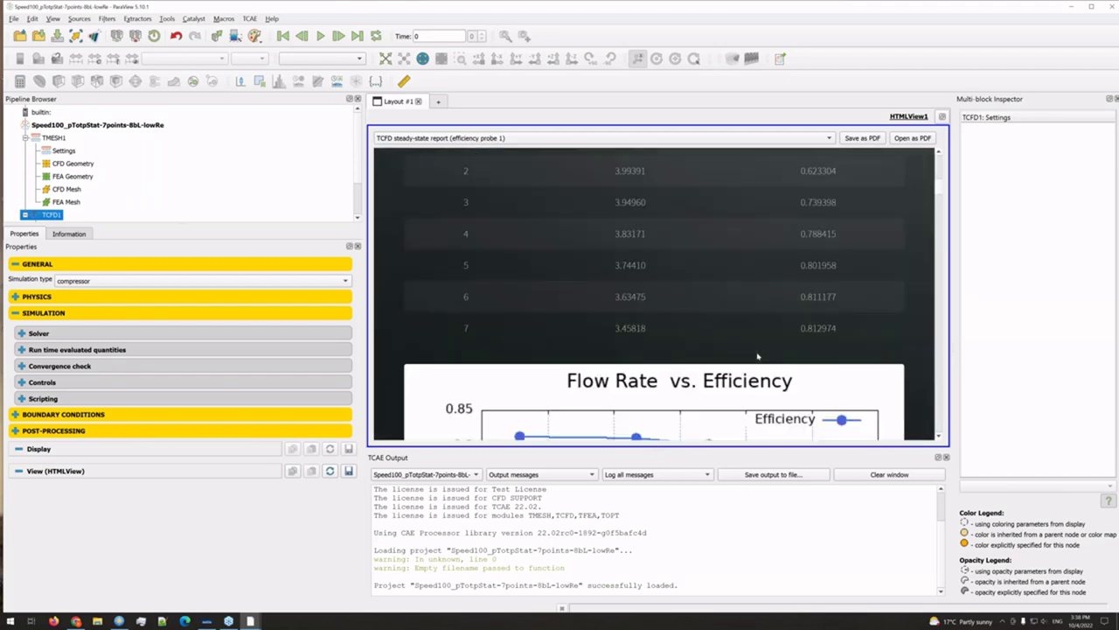
scroll(759, 356, "down", 5)
left_click(711, 312)
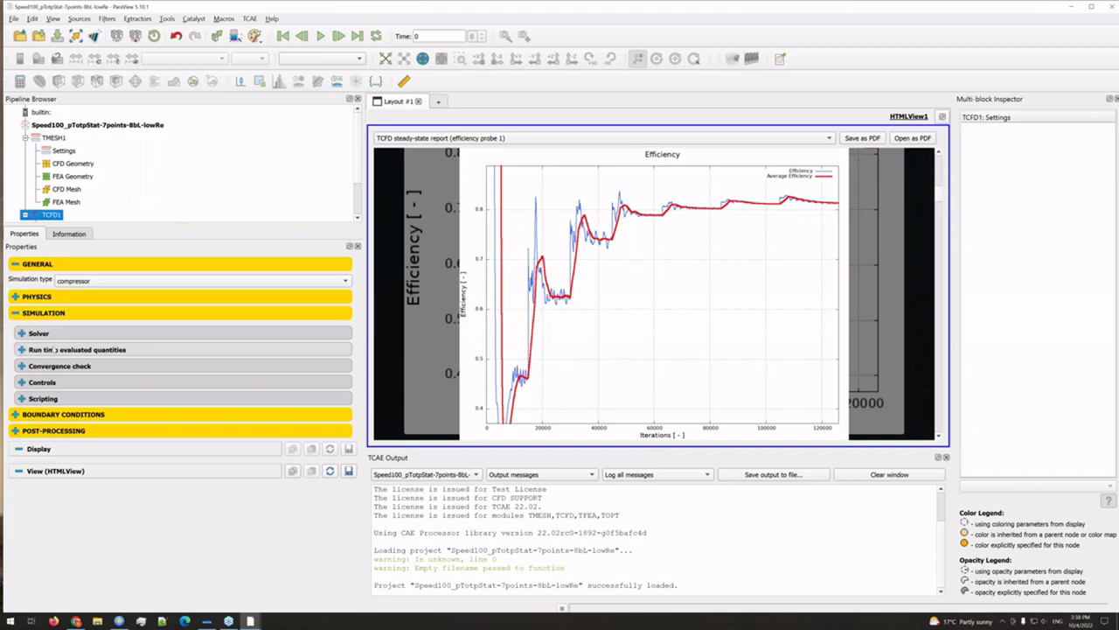
Step: Compare the time management point iterations with the efficiency plot and expand the run time evaluated quantities
left_click(61, 297)
left_click(56, 318)
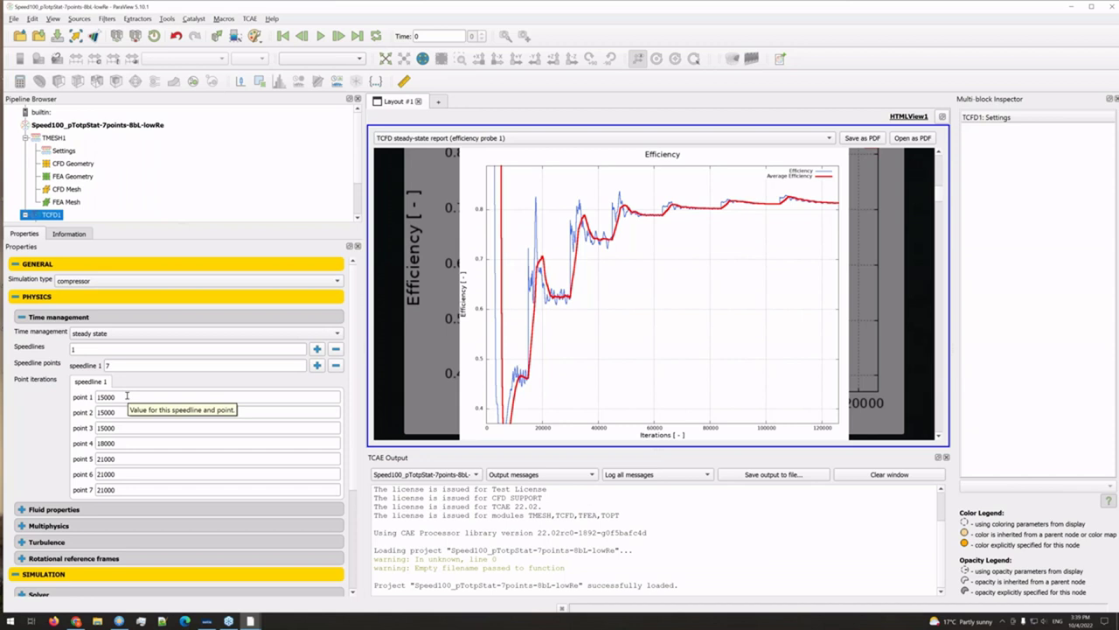
scroll(50, 409, "down", 4)
left_click(52, 404)
scroll(55, 438, "down", 1)
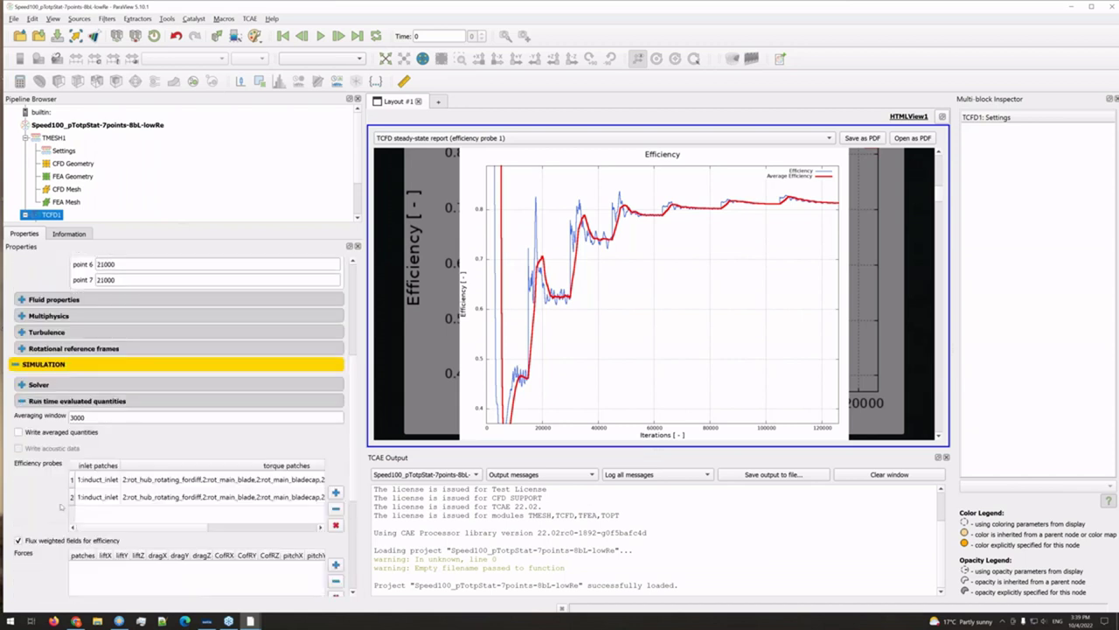
Step: Review the two efficiency probes' inlet, torque and outlet patches and their monitor settings
scroll(57, 472, "down", 3)
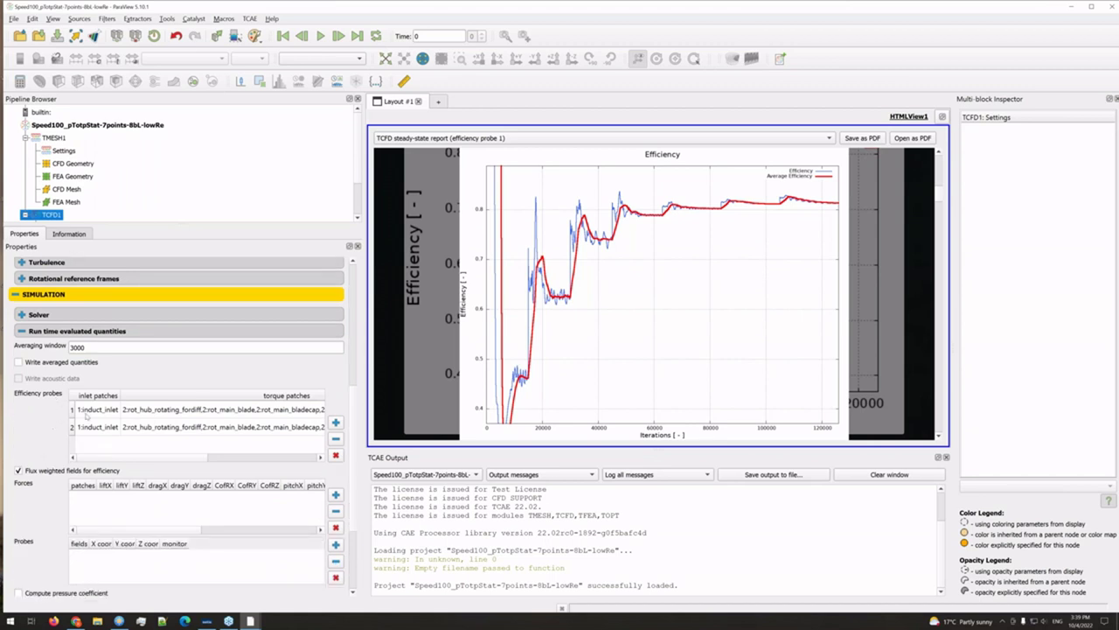
scroll(71, 444, "down", 1)
scroll(71, 450, "up", 2)
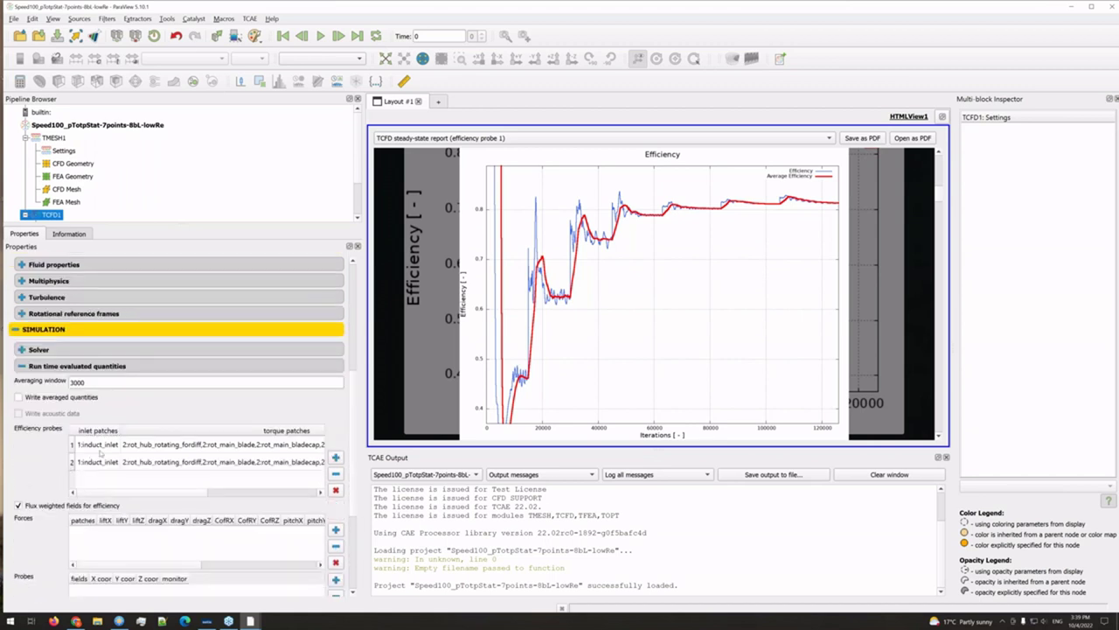
scroll(71, 462, "down", 1)
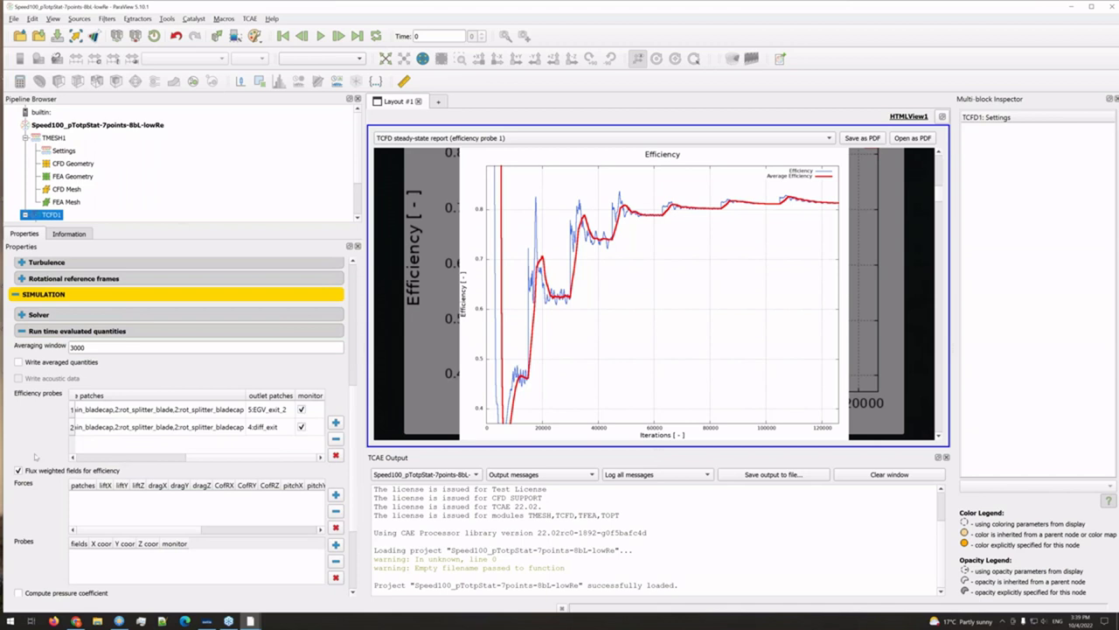
Step: Expand the convergence check settings and inspect the table of monitored probes, quantities and tolerances
scroll(40, 461, "down", 2)
left_click(56, 540)
scroll(56, 537, "down", 3)
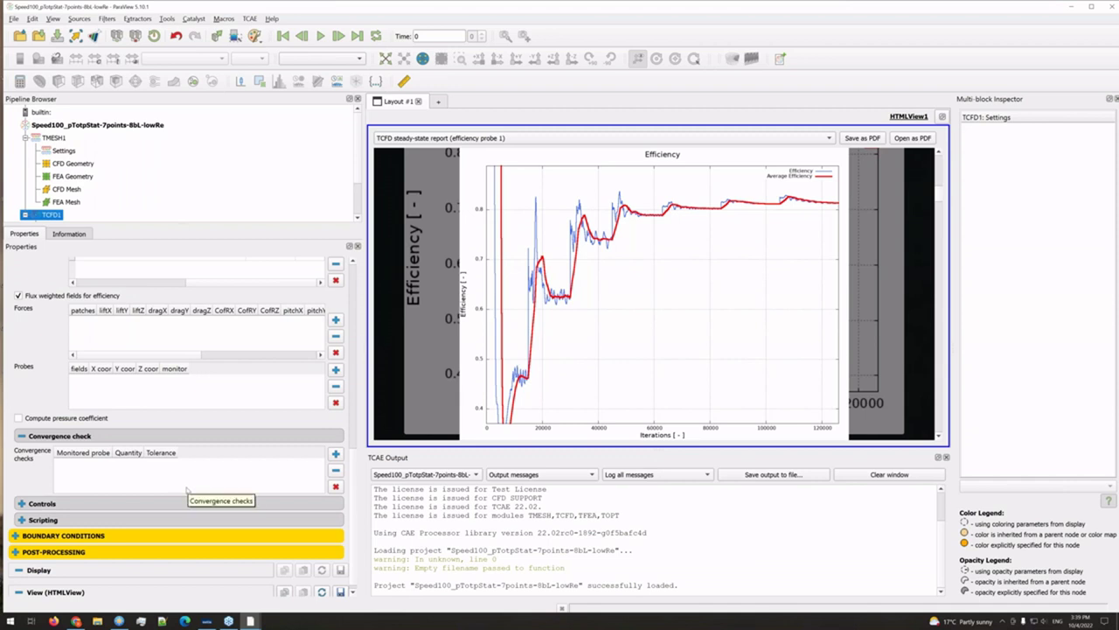
Step: Check the averaging window and the iteration counts of speedline 1's seven points against the efficiency plot
scroll(122, 494, "up", 1)
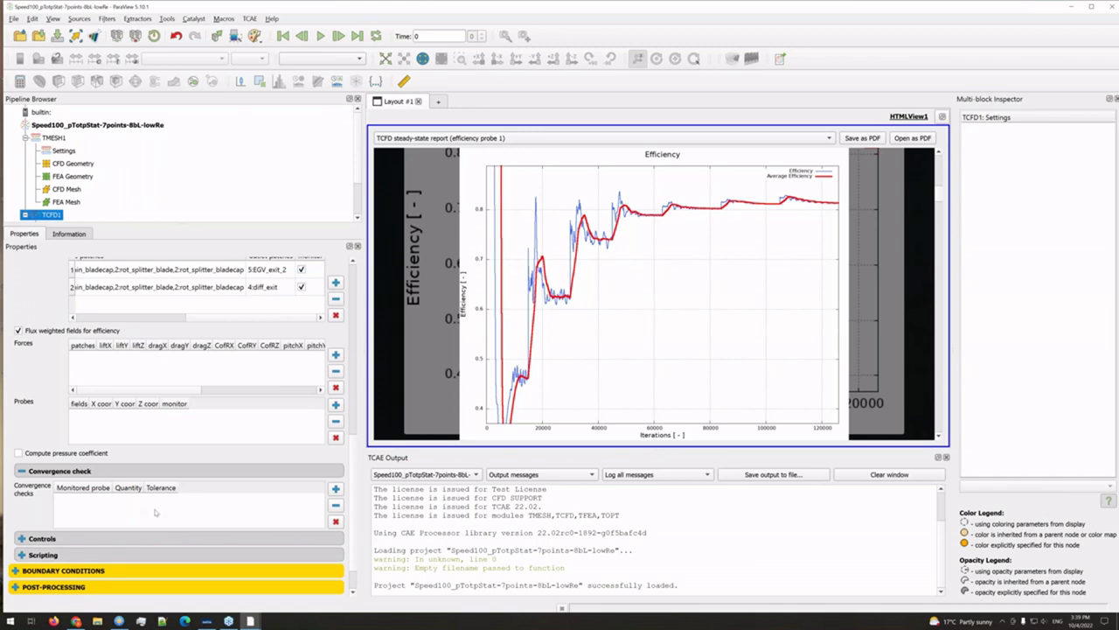
scroll(200, 423, "up", 2)
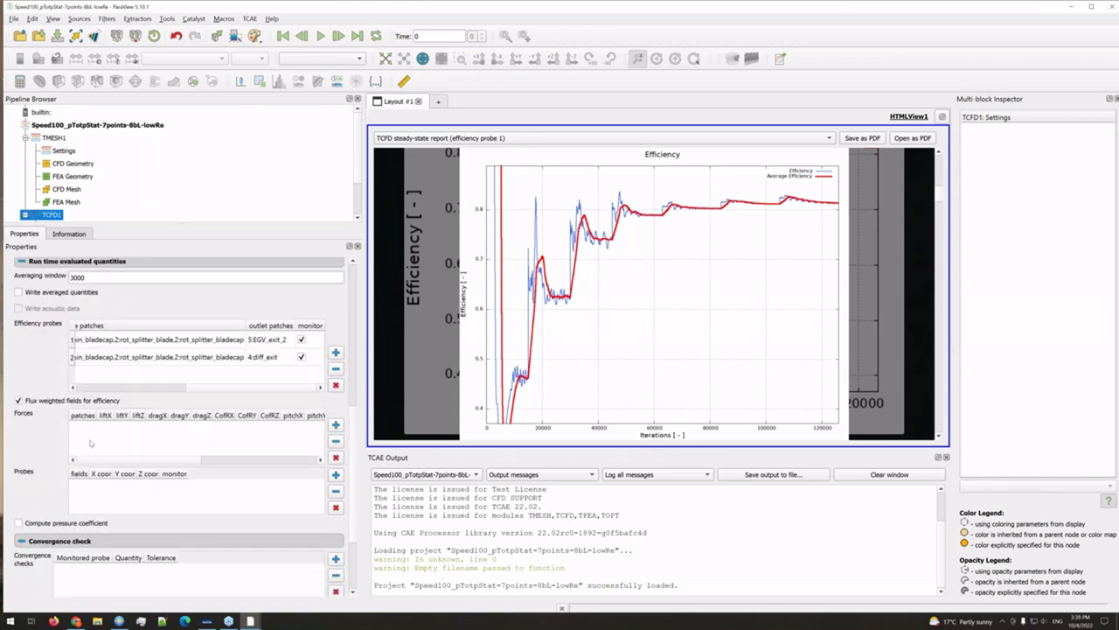
scroll(102, 440, "up", 7)
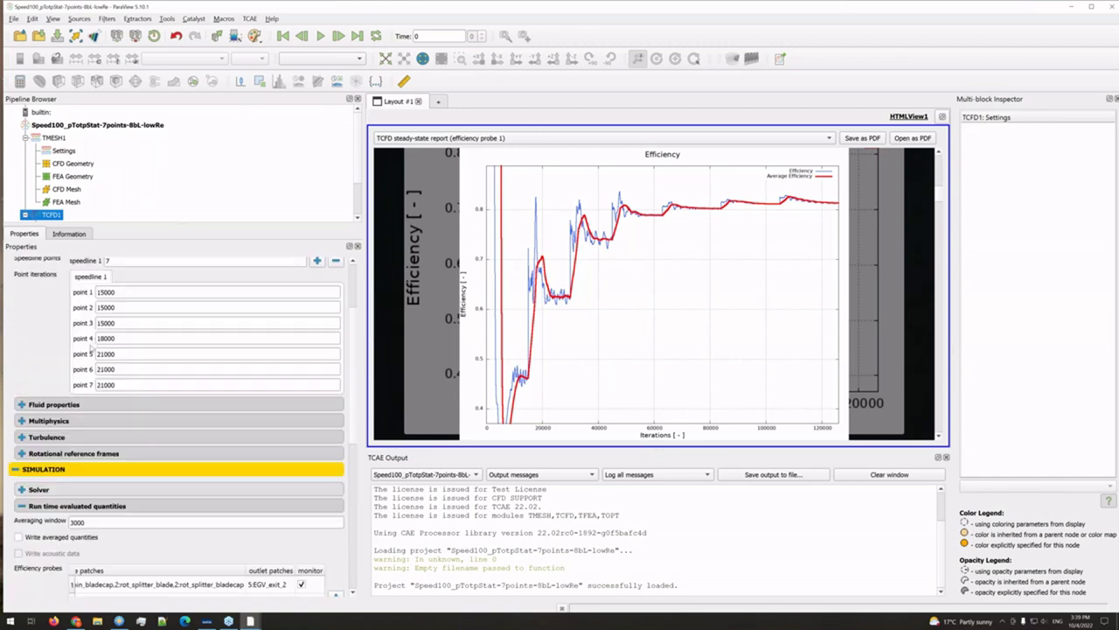
scroll(29, 370, "up", 2)
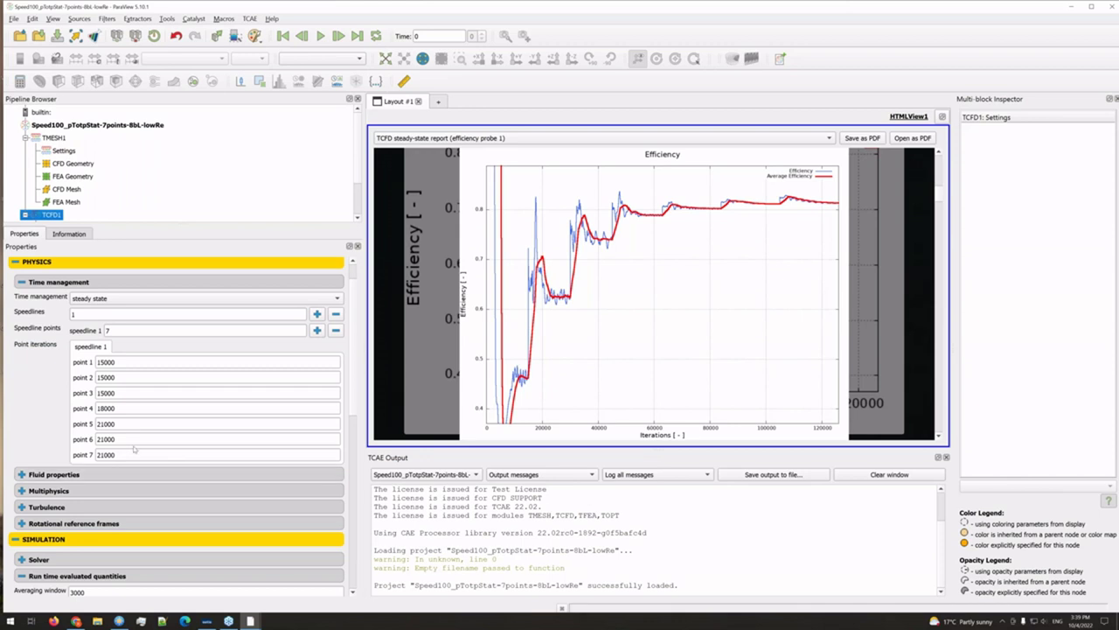
scroll(131, 437, "down", 2)
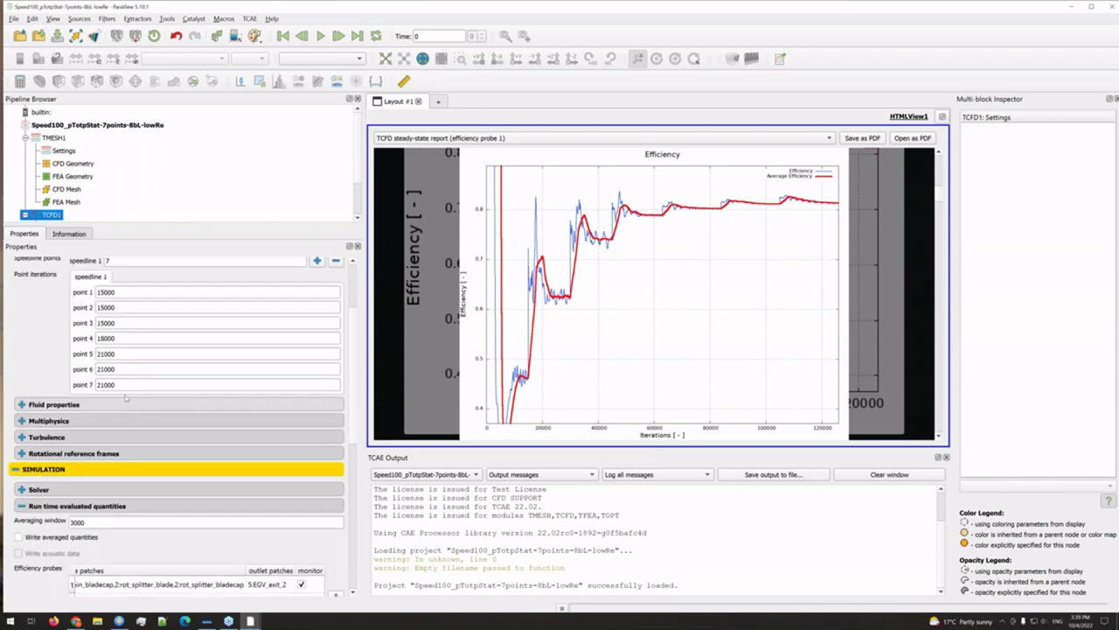
scroll(126, 398, "up", 2)
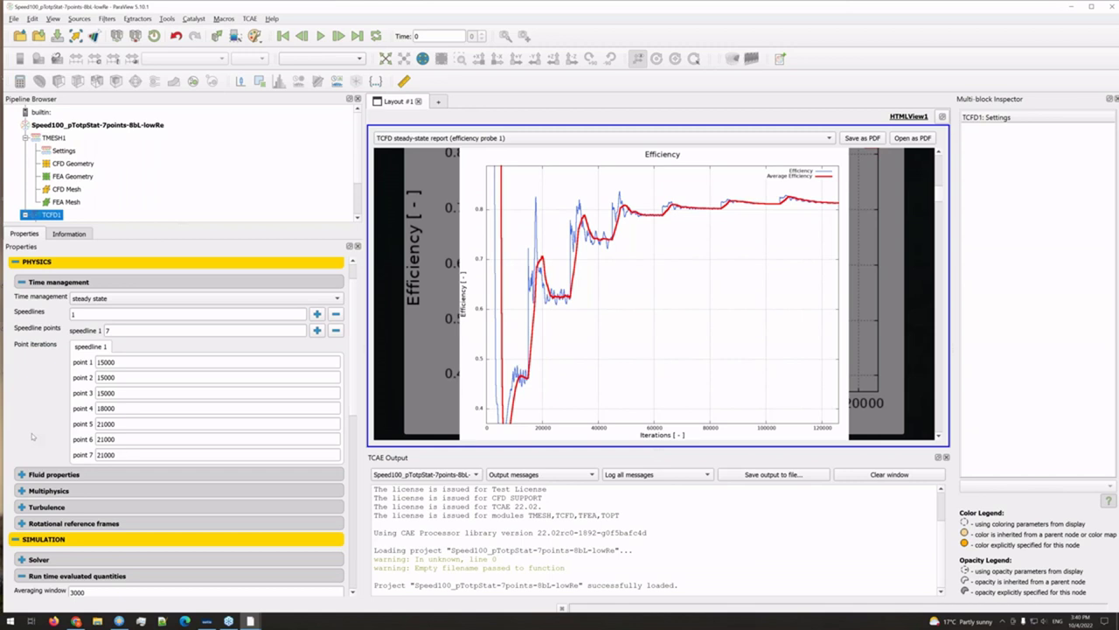
scroll(38, 450, "down", 1)
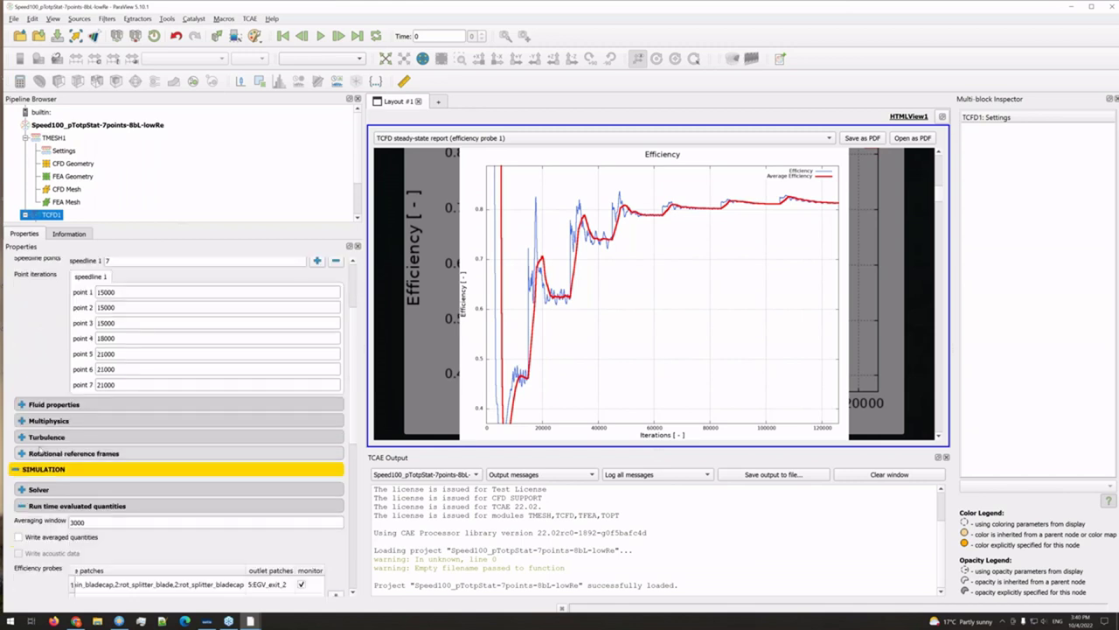
Step: Expand the fluid properties and review the air model, viscosity, reference values and heat capacity parameters
left_click(21, 405)
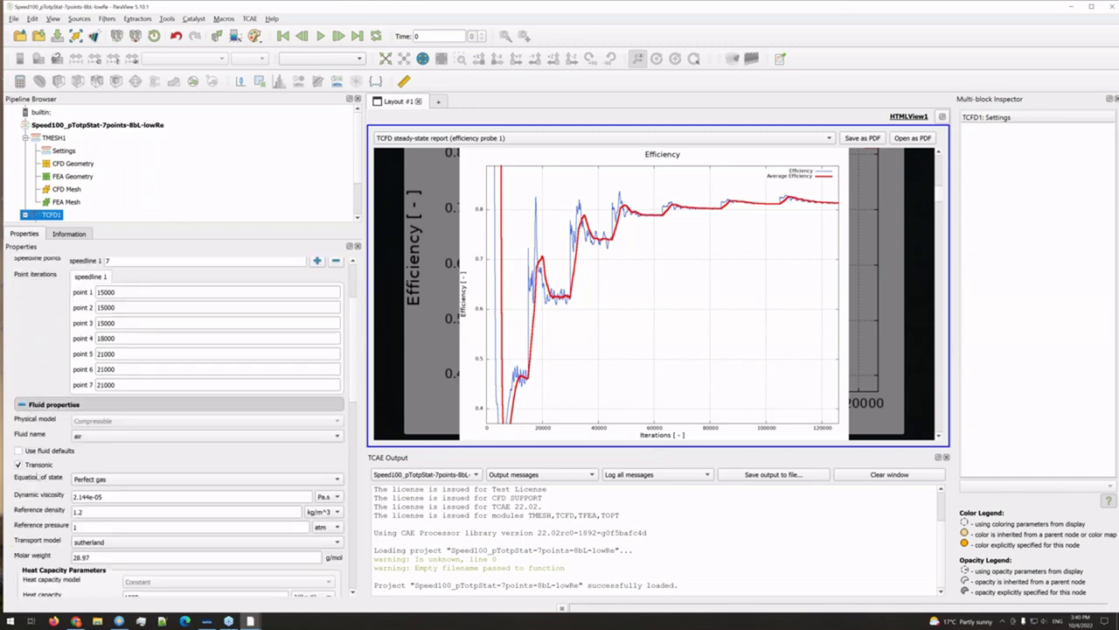
scroll(38, 478, "down", 1)
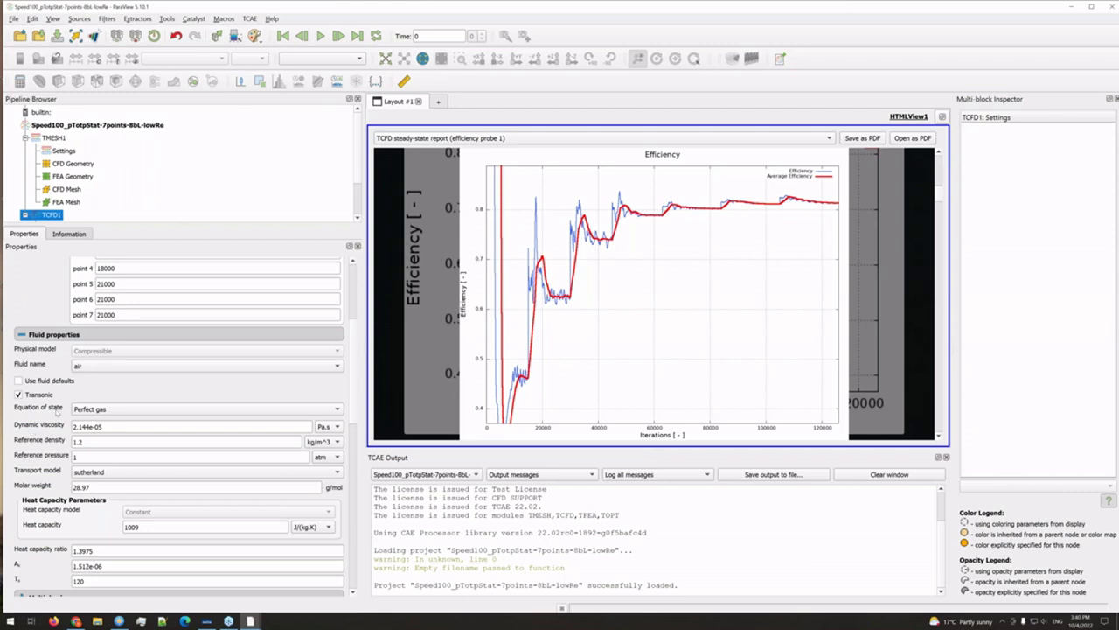
scroll(44, 400, "down", 1)
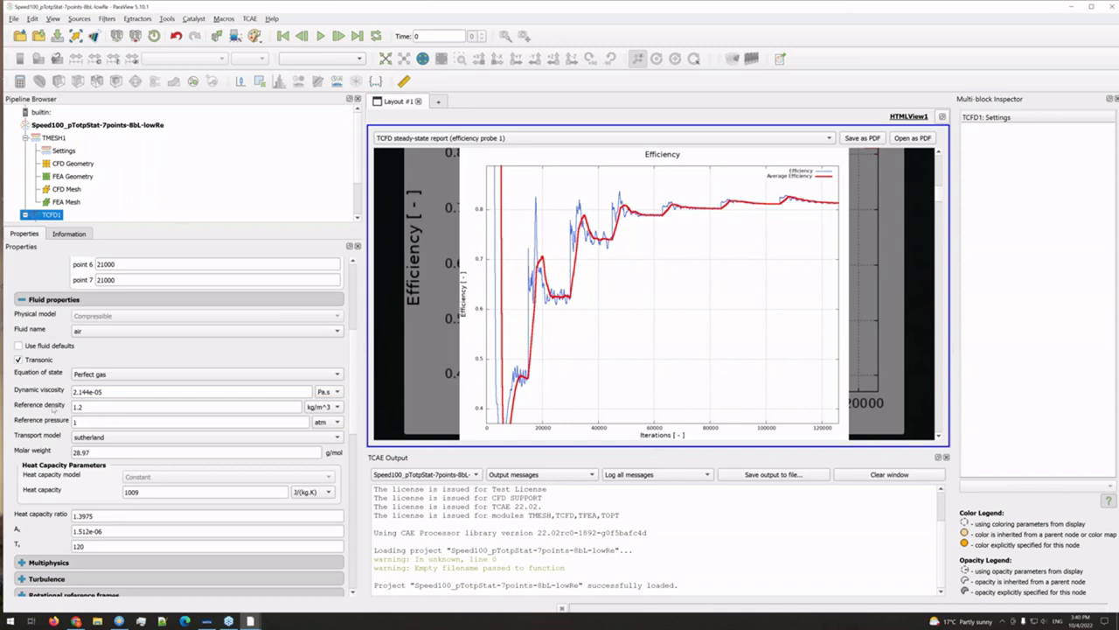
scroll(63, 511, "down", 3)
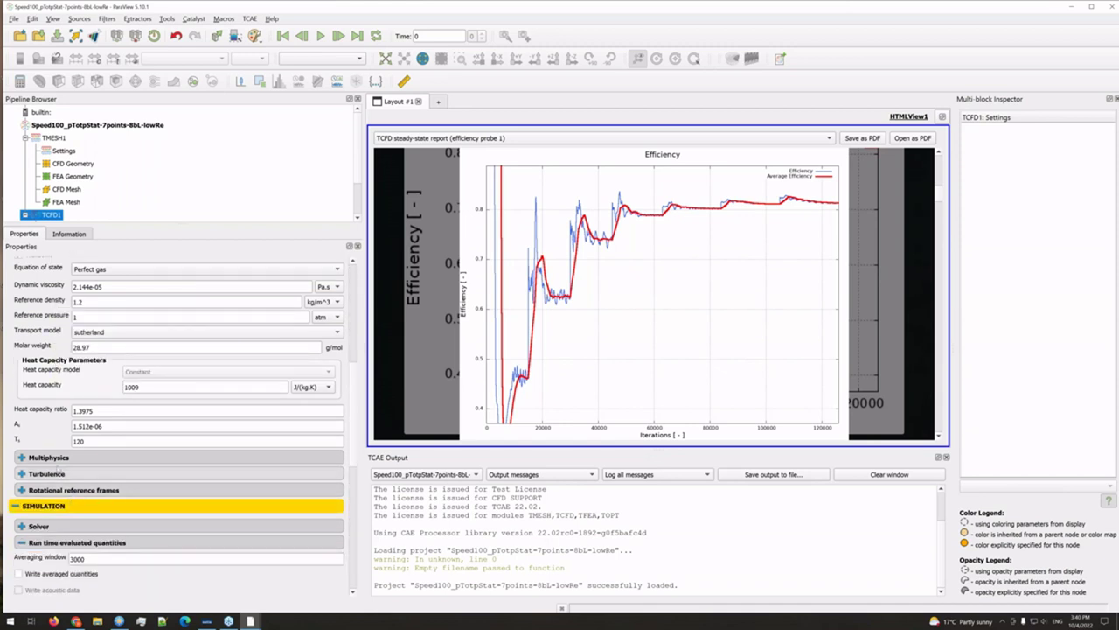
Step: Expand the multiphysics and turbulence settings and review the optional physics and the turbulence model coefficients
left_click(48, 456)
scroll(48, 481, "down", 2)
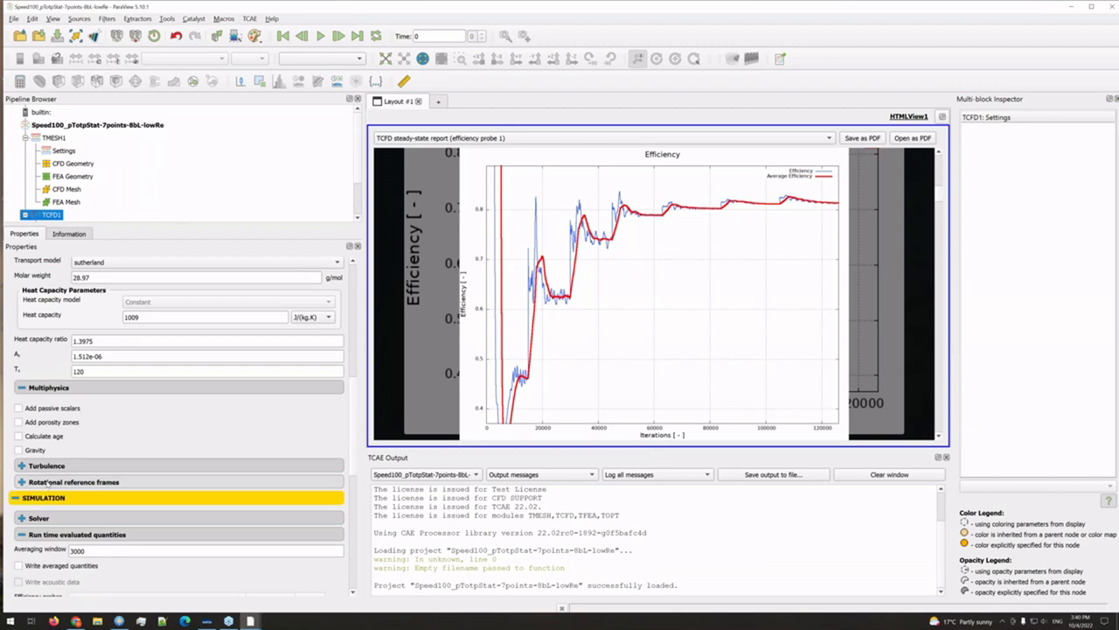
scroll(80, 398, "down", 1)
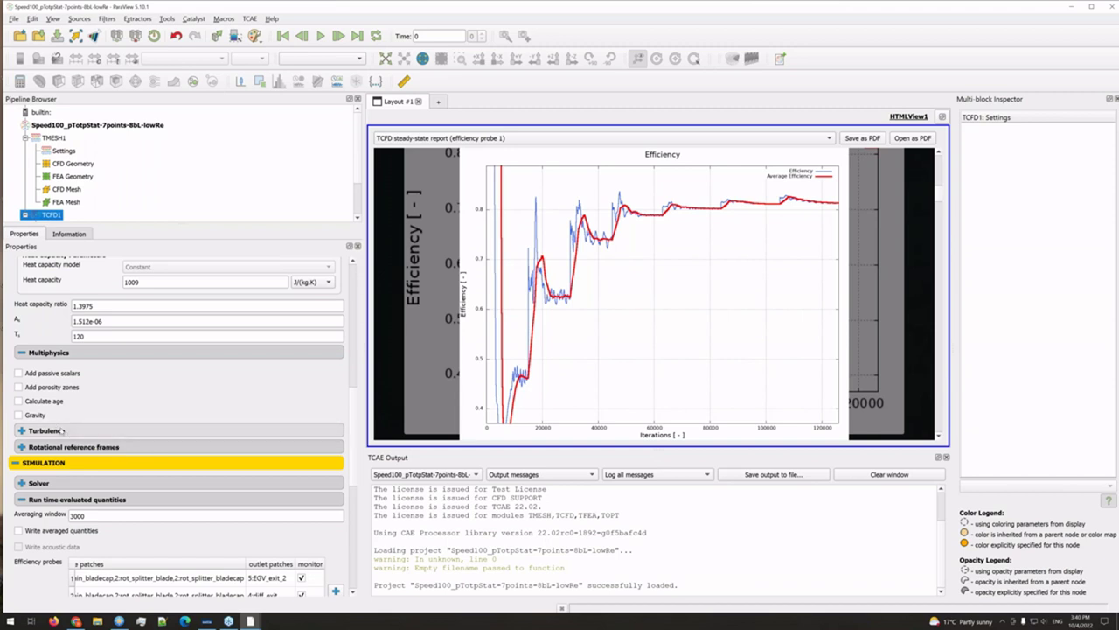
left_click(62, 430)
scroll(72, 394, "down", 2)
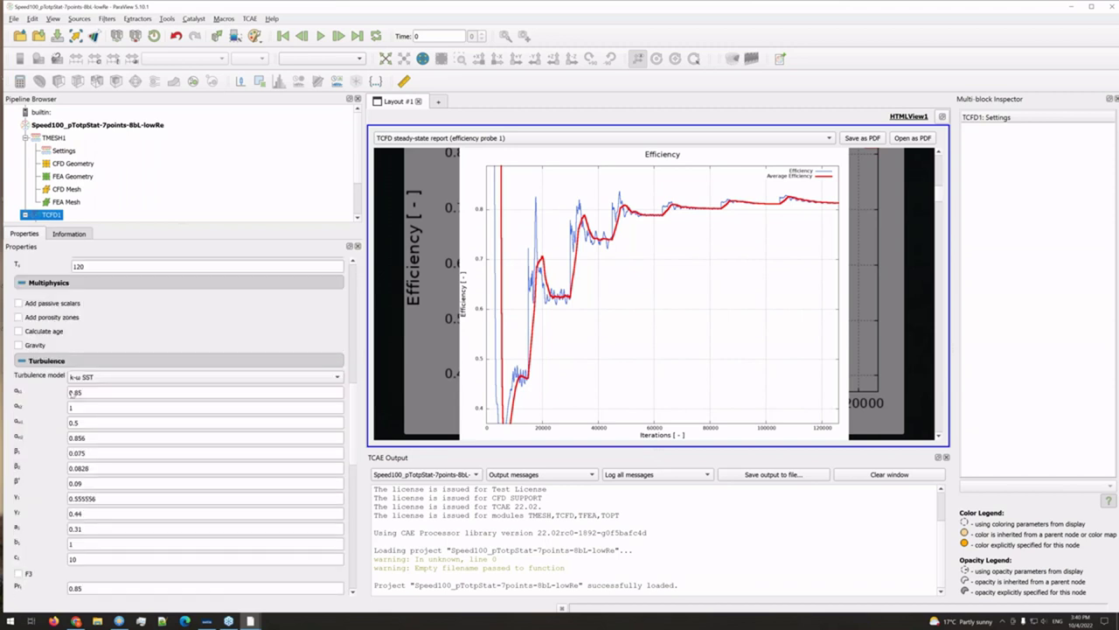
scroll(71, 393, "down", 3)
scroll(71, 393, "up", 3)
scroll(56, 431, "down", 3)
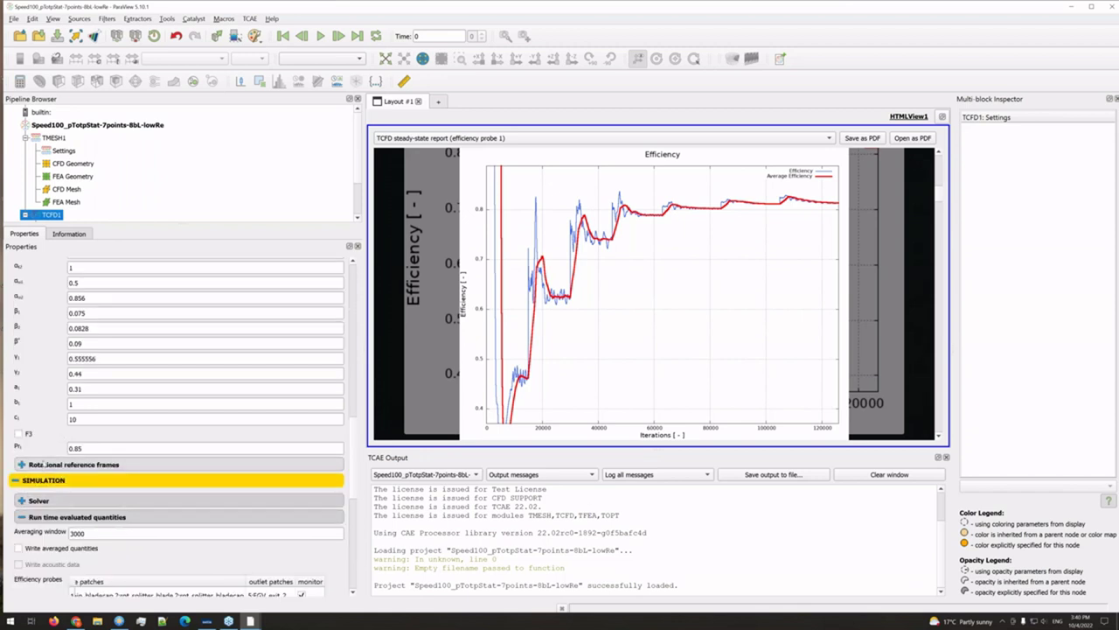
Step: Expand the rotational reference frames and check the rotation speed of frame 2 for speedline 1
left_click(58, 464)
left_click(65, 483)
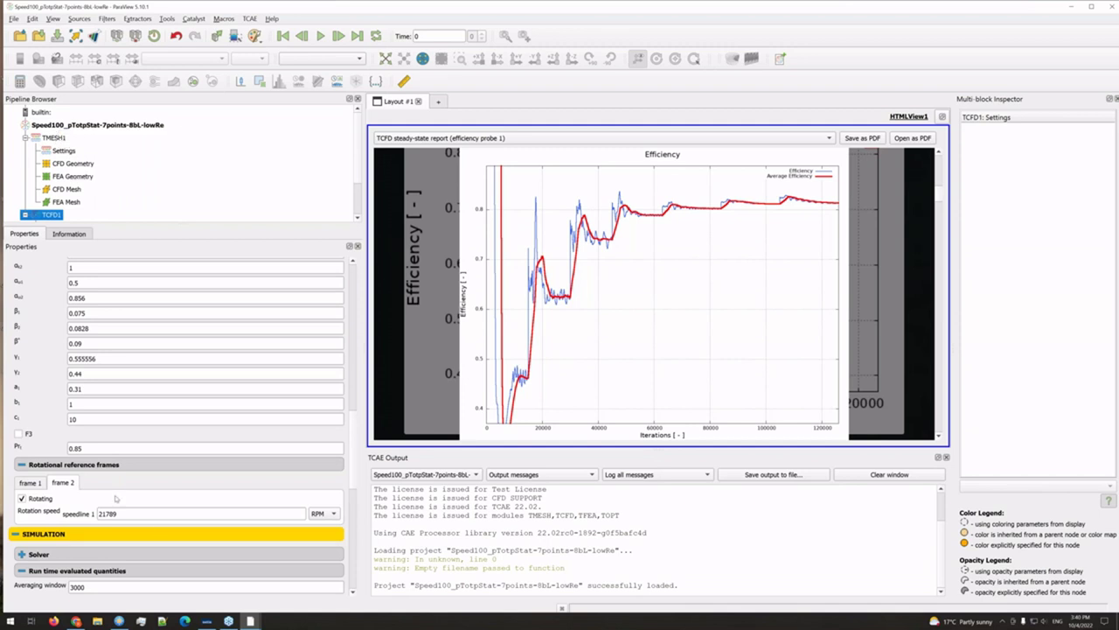
left_click(118, 514)
left_click_drag(126, 513, 99, 515)
Step: Expand the solver settings and review the number of processors, custom solver option and numerical order
scroll(76, 499, "down", 1)
scroll(76, 499, "down", 3)
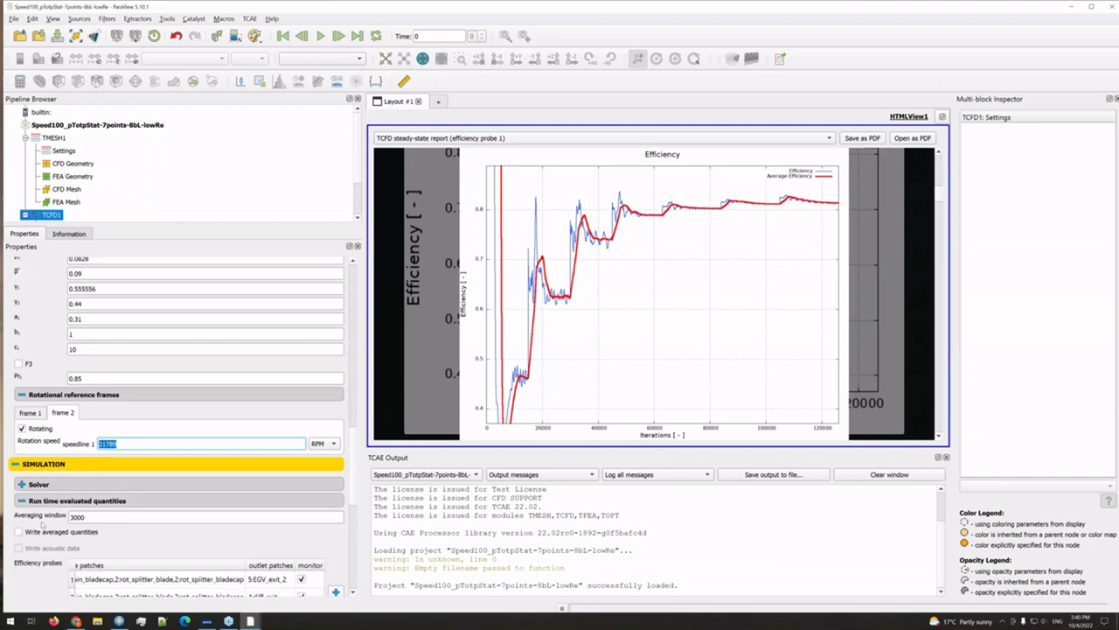
left_click(40, 416)
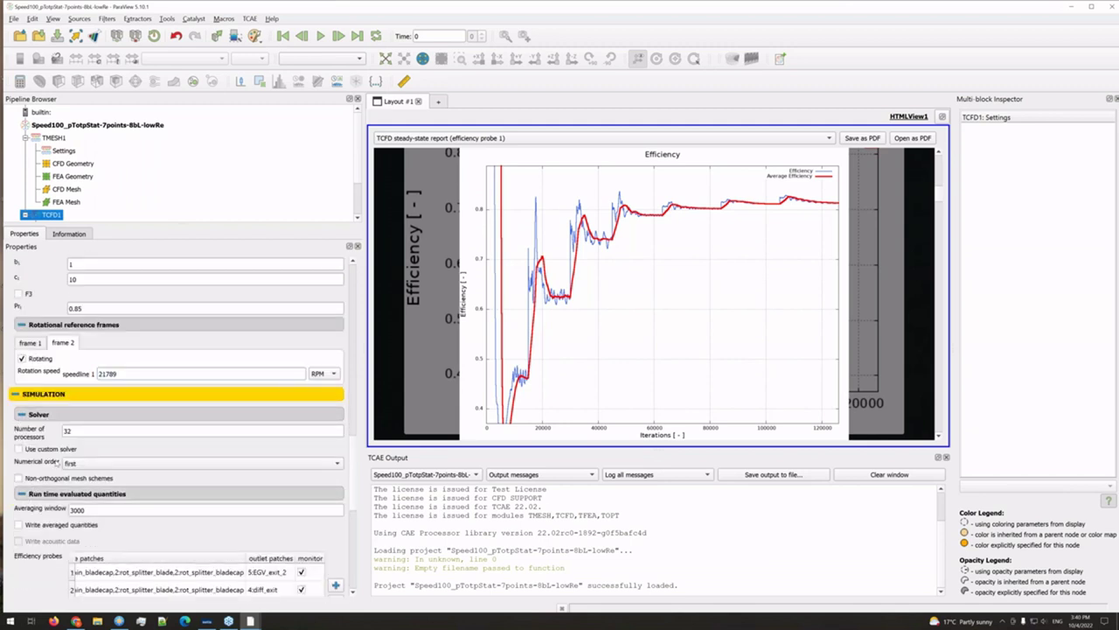
scroll(35, 490, "down", 2)
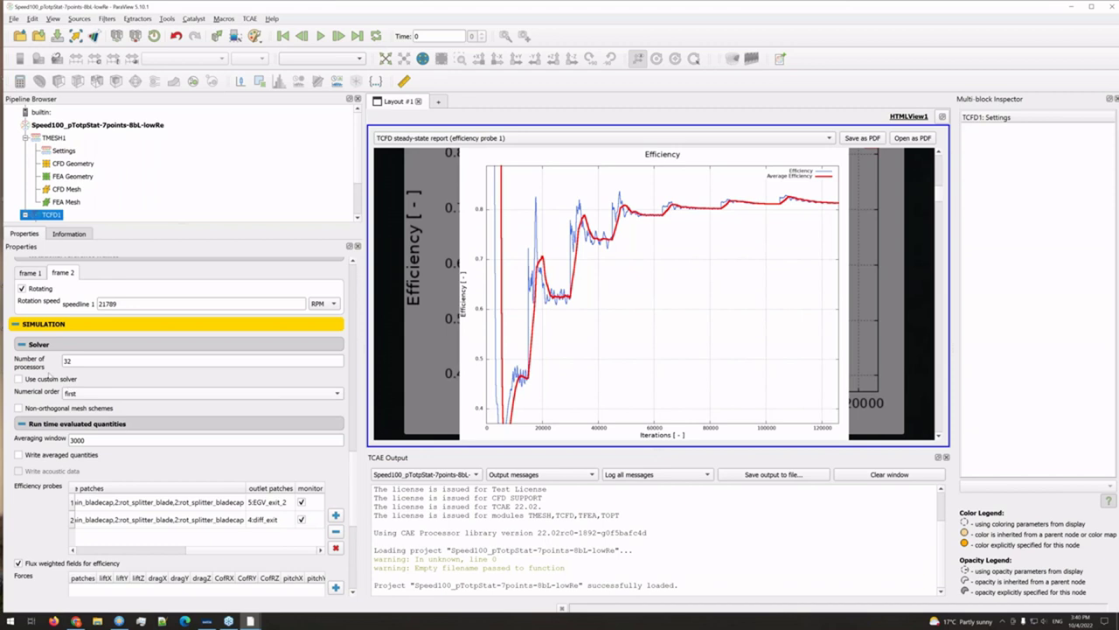
mouse_move(85, 362)
mouse_move(45, 376)
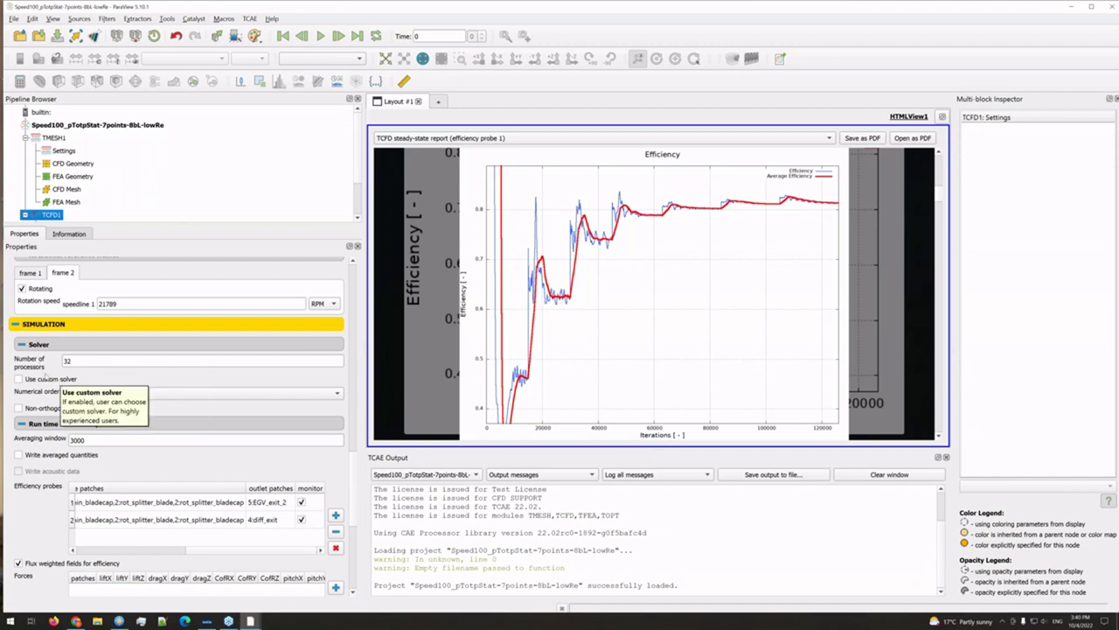
Step: Review the run time evaluated quantities, from the averaging window to the efficiency probes, forces and probes tables
scroll(39, 382, "down", 3)
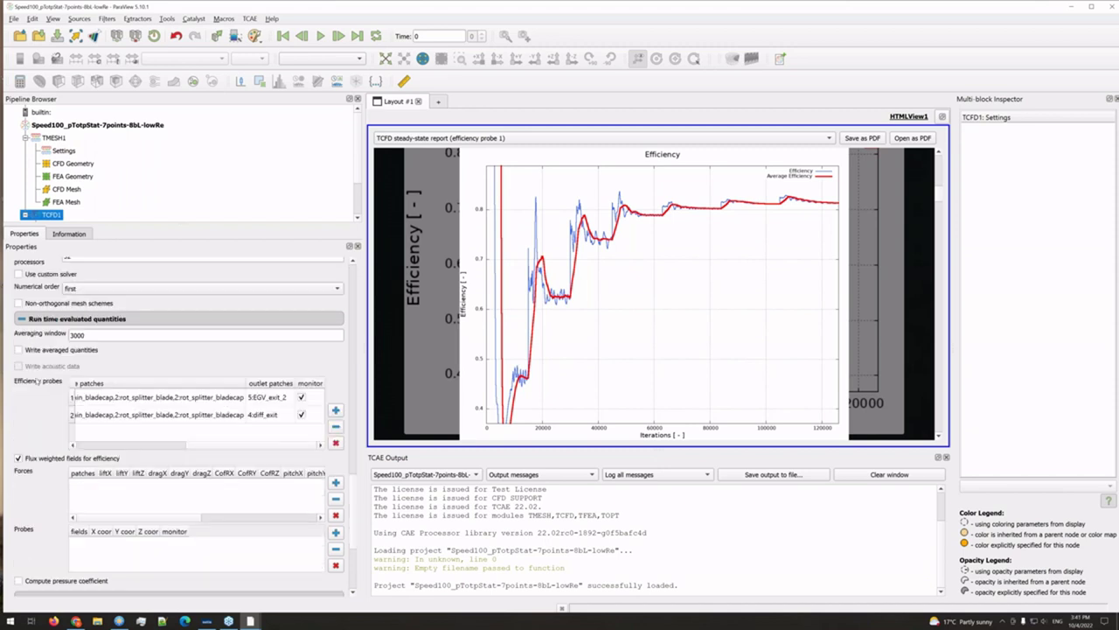
scroll(38, 382, "up", 2)
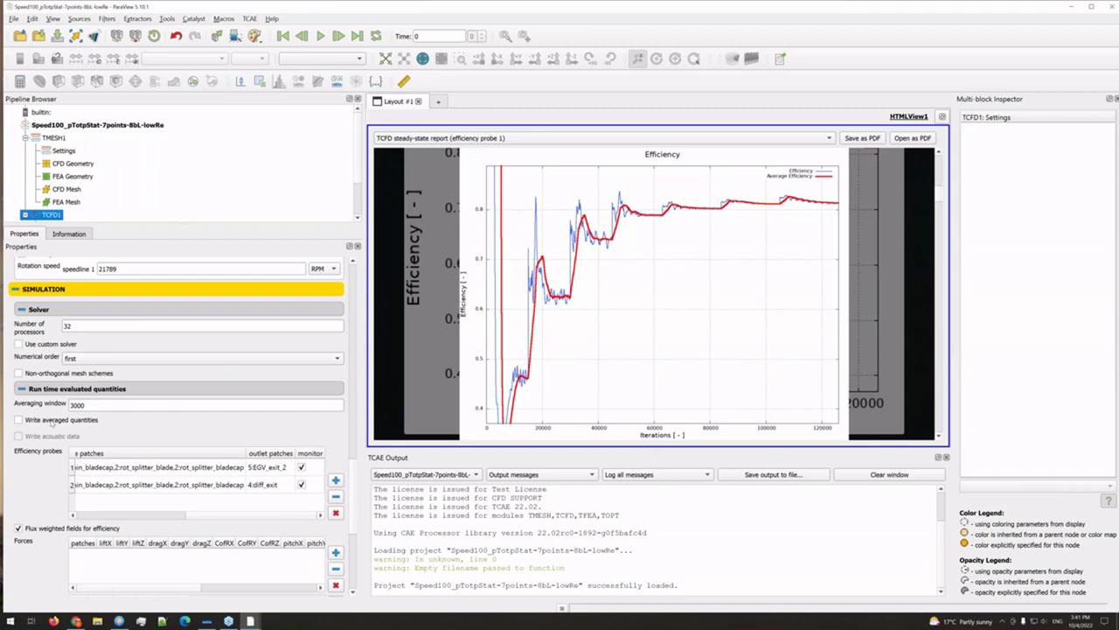
scroll(50, 426, "down", 2)
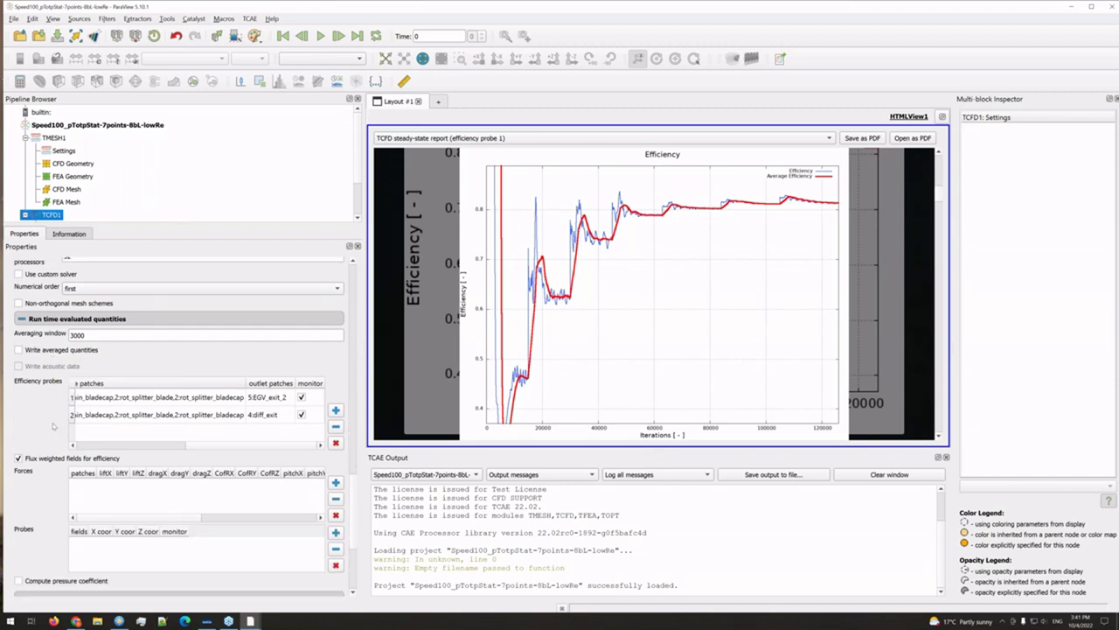
scroll(48, 385, "down", 1)
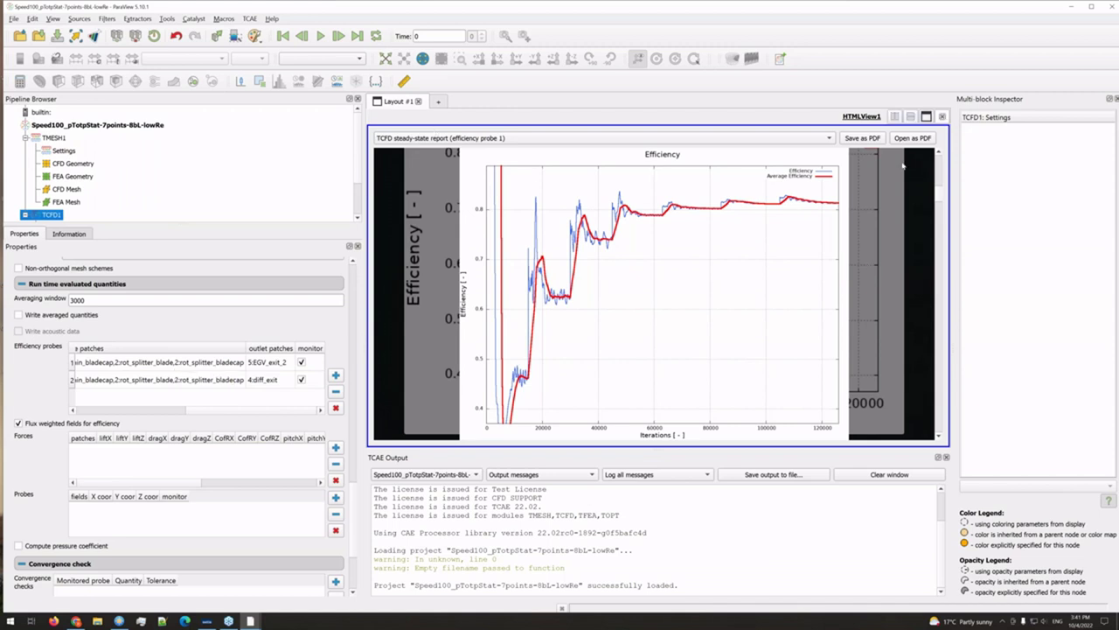
Step: Restore the report view to the multi-view layout and inspect the compressor segment geometry in the render view
left_click(926, 116)
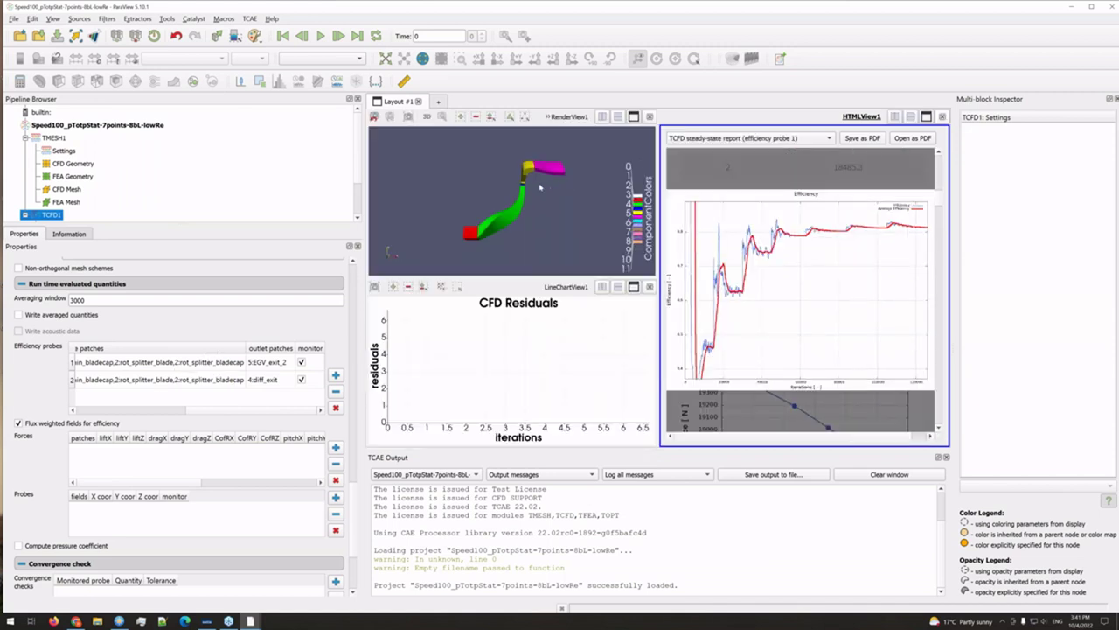
left_click_drag(539, 186, 502, 243)
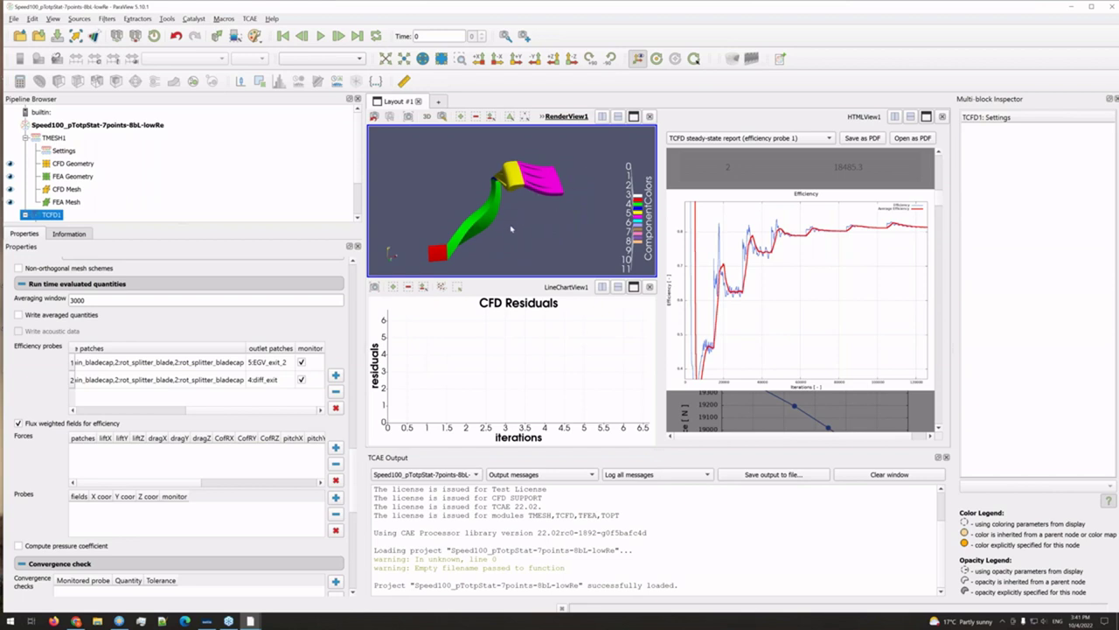
mouse_move(501, 239)
left_mouse_down()
mouse_move(414, 259)
mouse_move(512, 229)
left_mouse_up()
scroll(525, 226, "up", 3)
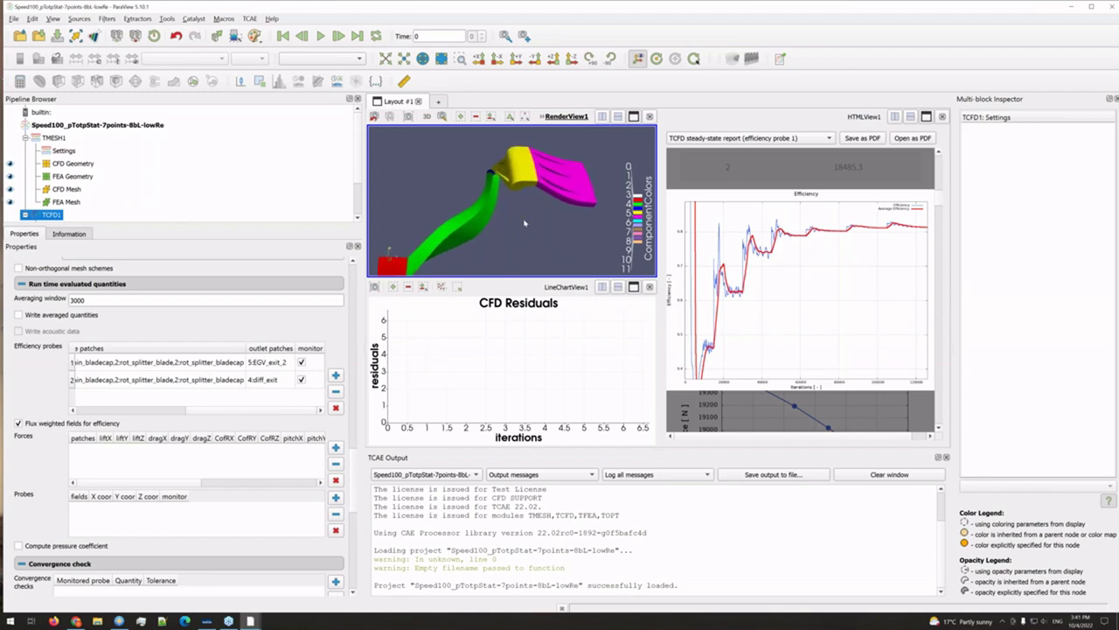
scroll(538, 215, "down", 3)
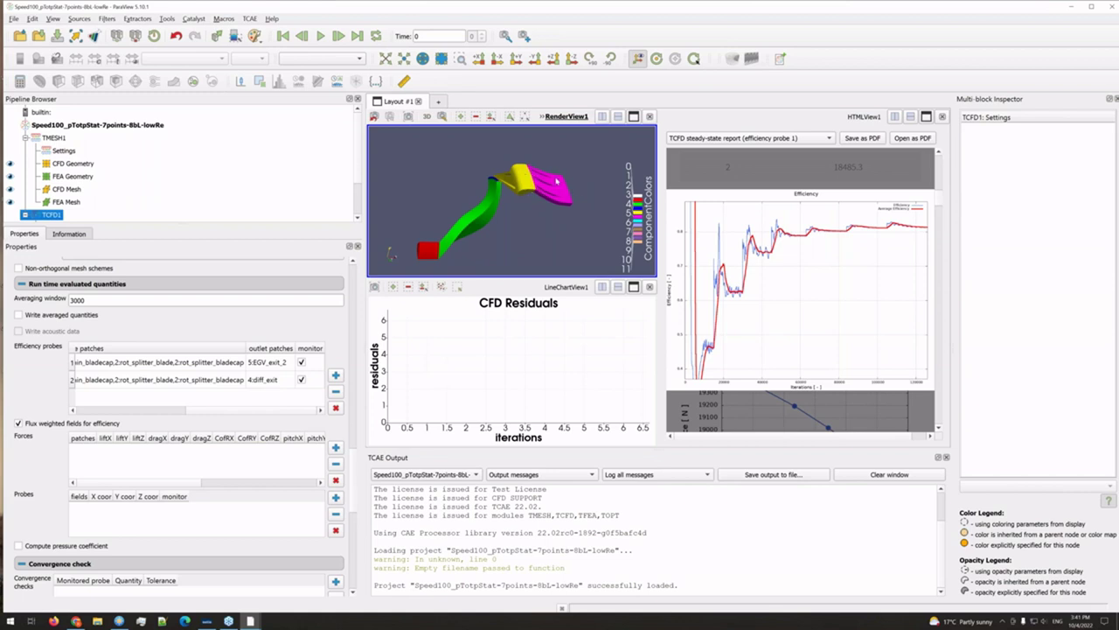
mouse_move(530, 181)
left_mouse_down()
mouse_move(536, 207)
mouse_move(528, 185)
left_mouse_up()
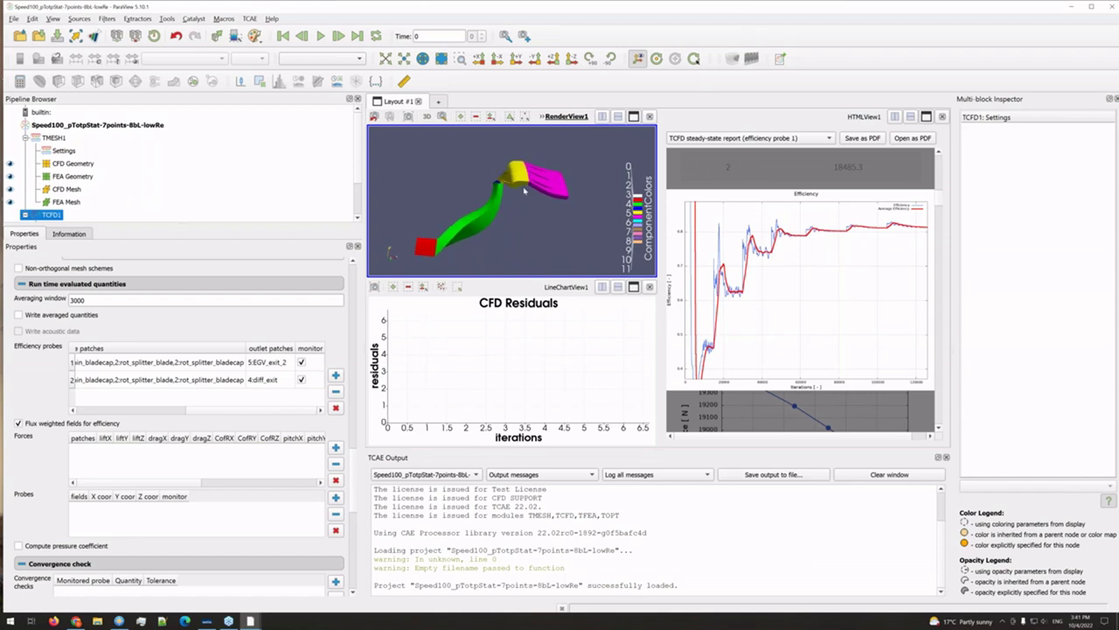
left_click_drag(519, 220, 531, 213)
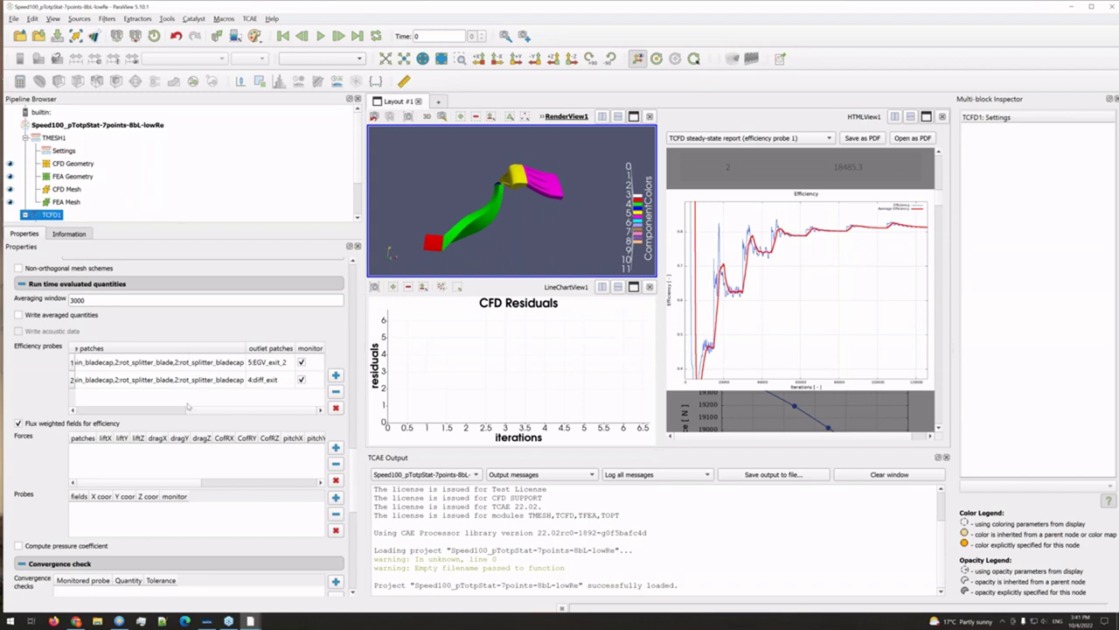
Step: Check the efficiency probes' inlet and torque patches and examine the yellow and magenta downstream components of the geometry
left_click_drag(203, 410, 94, 409)
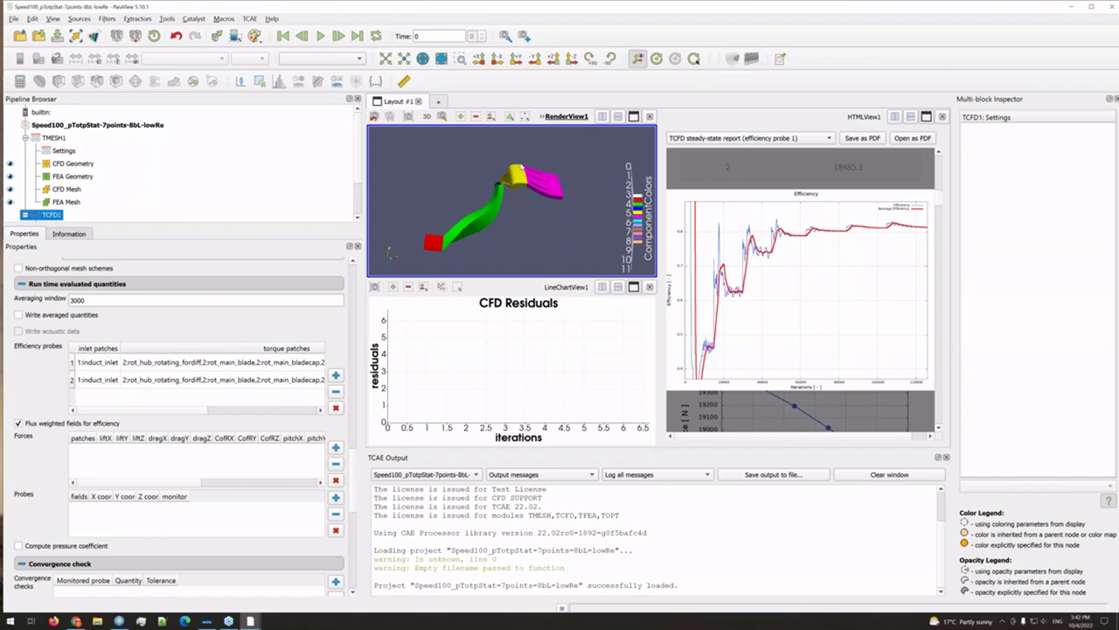
scroll(530, 212, "up", 10)
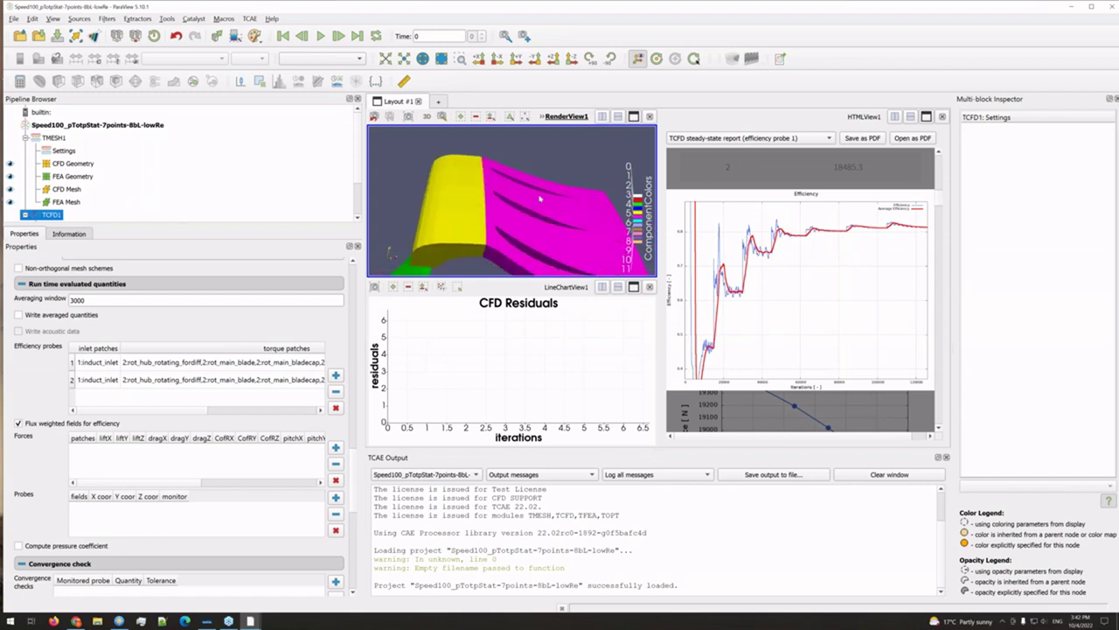
left_click_drag(540, 200, 544, 221)
scroll(535, 218, "down", 3)
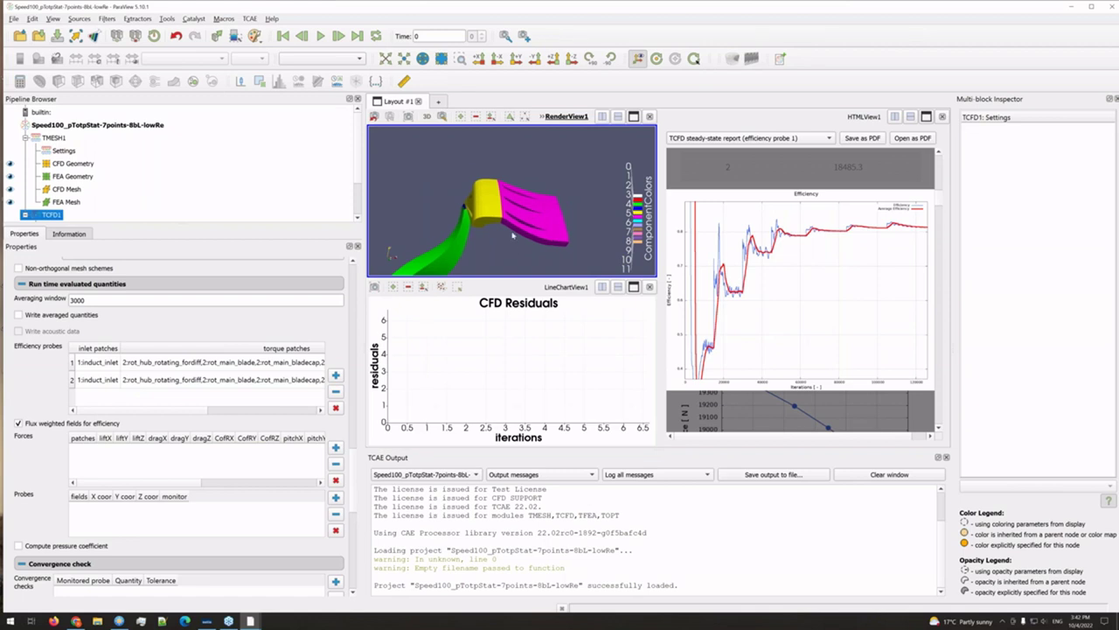
scroll(535, 218, "down", 3)
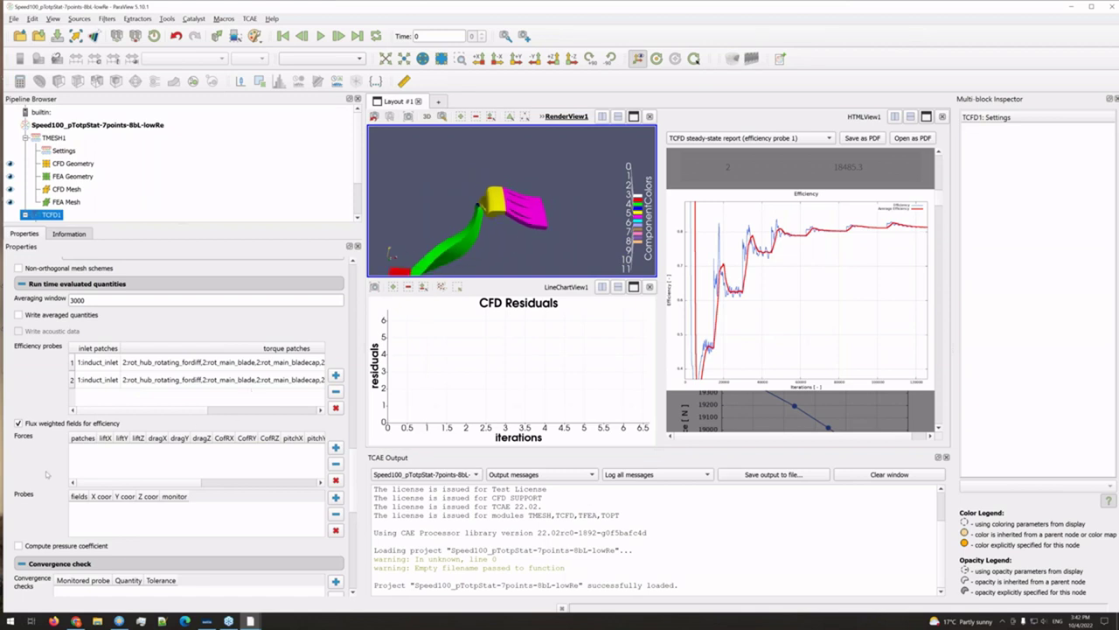
Step: Expand the solver controls and scripting sections and review the relaxation factors, field bounding limits and equation tolerances
scroll(48, 472, "down", 2)
scroll(47, 455, "down", 2)
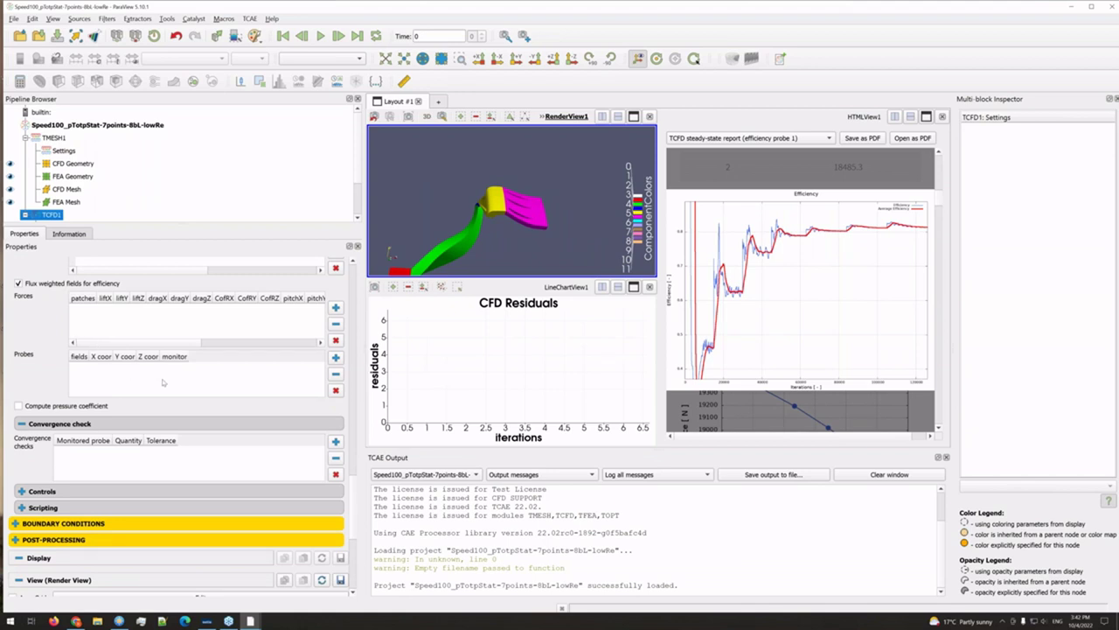
scroll(37, 398, "down", 2)
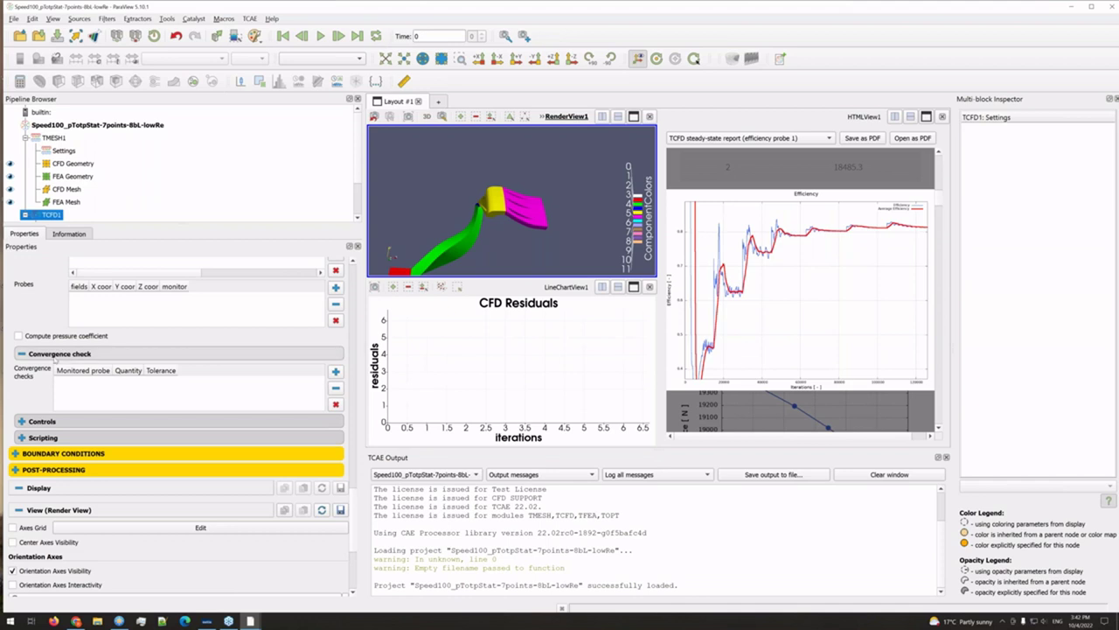
left_click(41, 420)
scroll(41, 419, "down", 2)
scroll(42, 418, "down", 2)
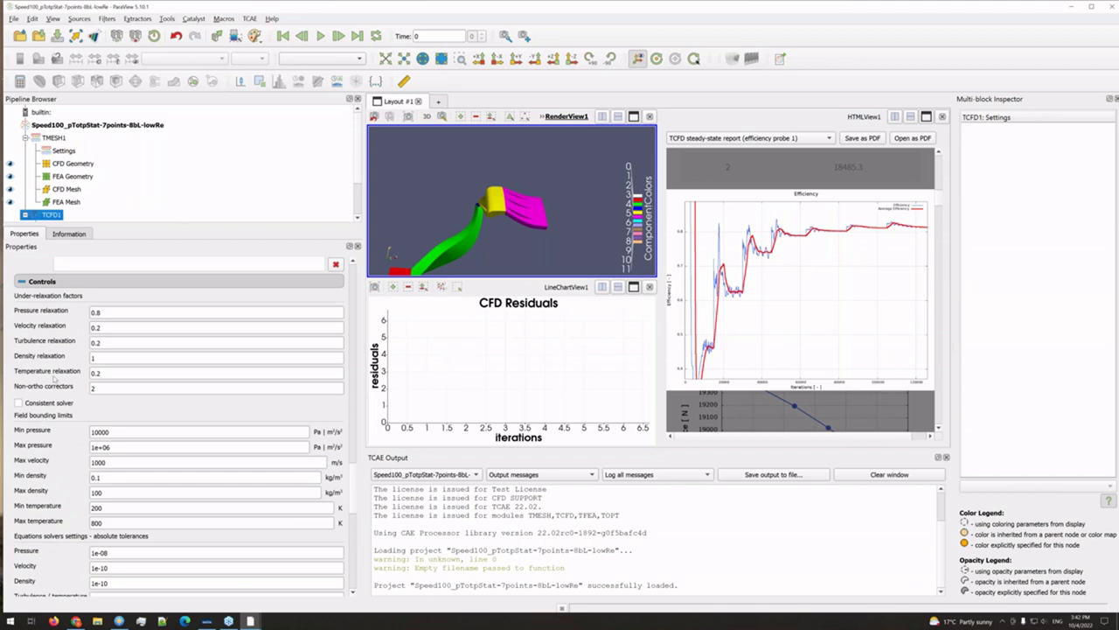
scroll(63, 420, "down", 8)
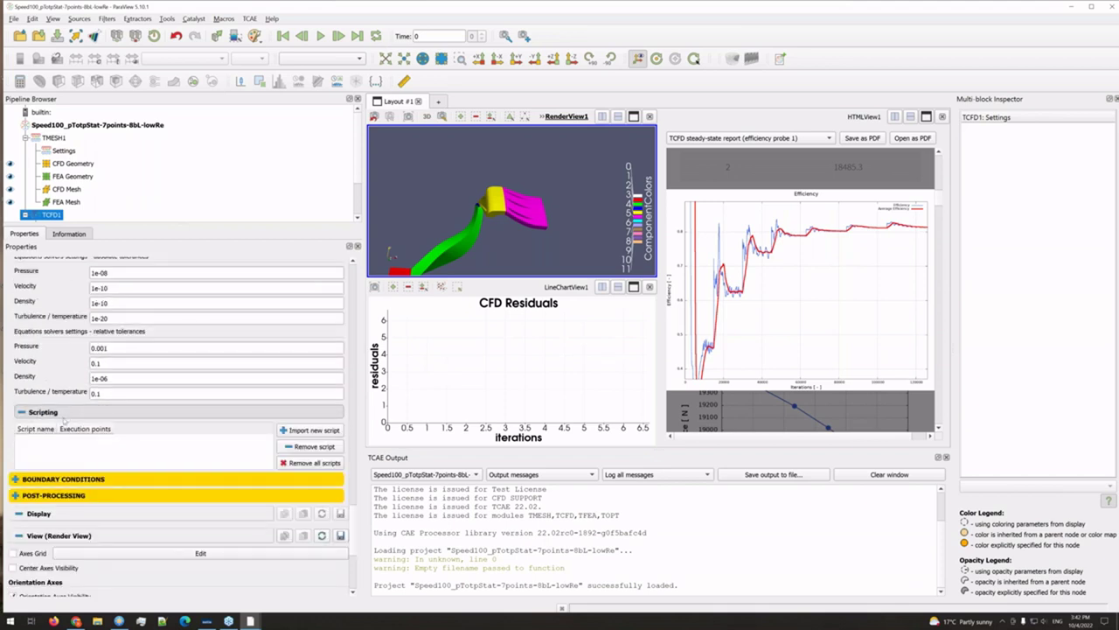
scroll(103, 439, "down", 1)
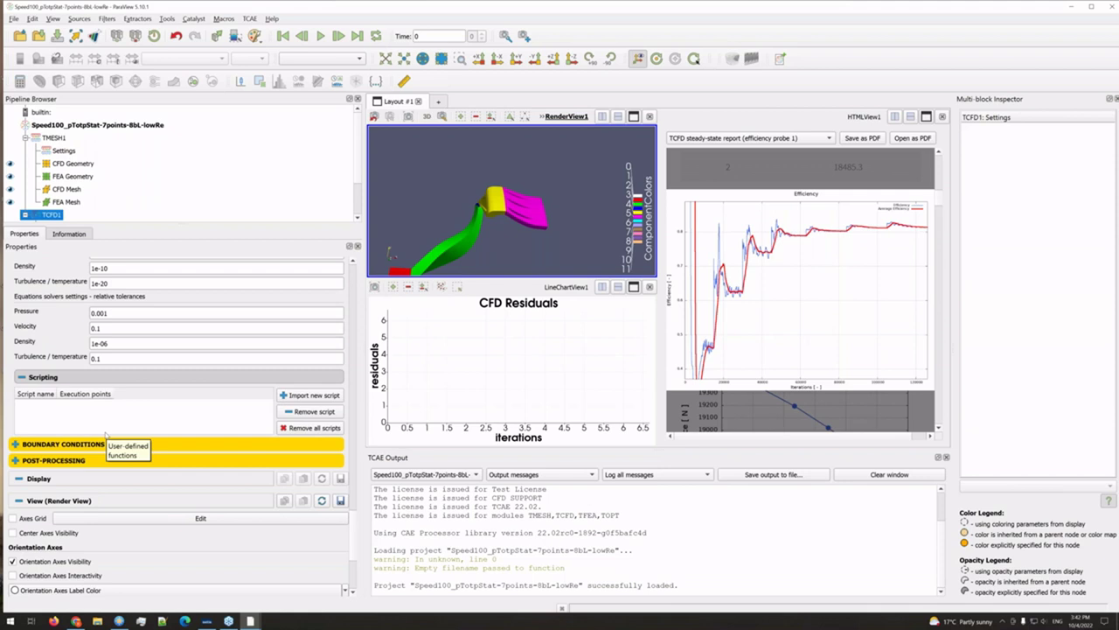
Step: Expand the boundary conditions and open the inlet settings to view the total pressure of each speedline point
left_click(87, 444)
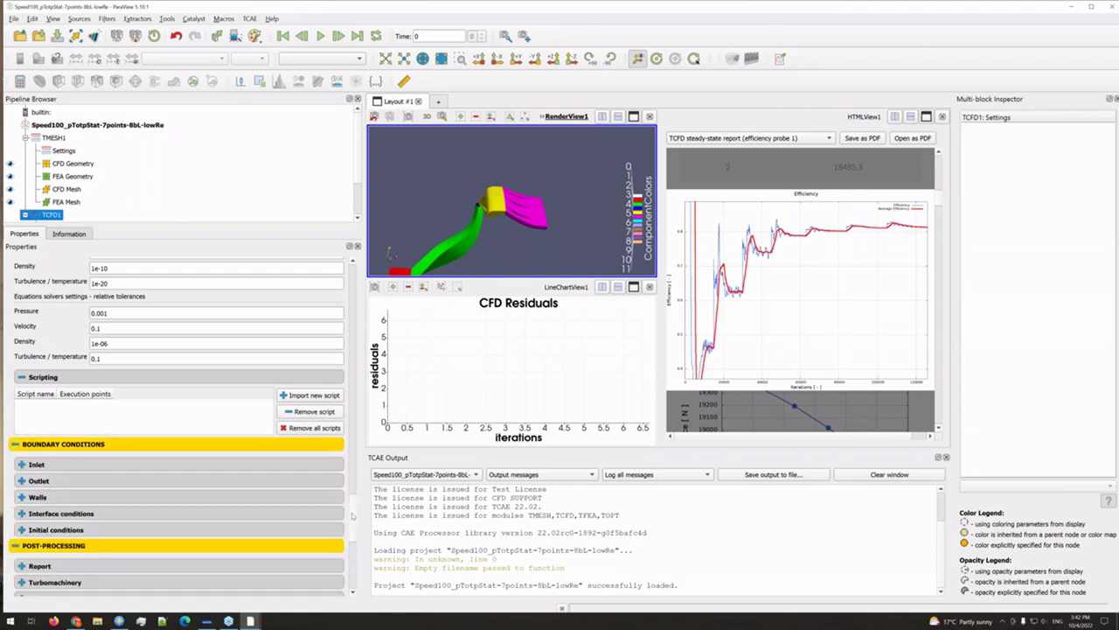
scroll(354, 522, "down", 2)
scroll(354, 521, "down", 1)
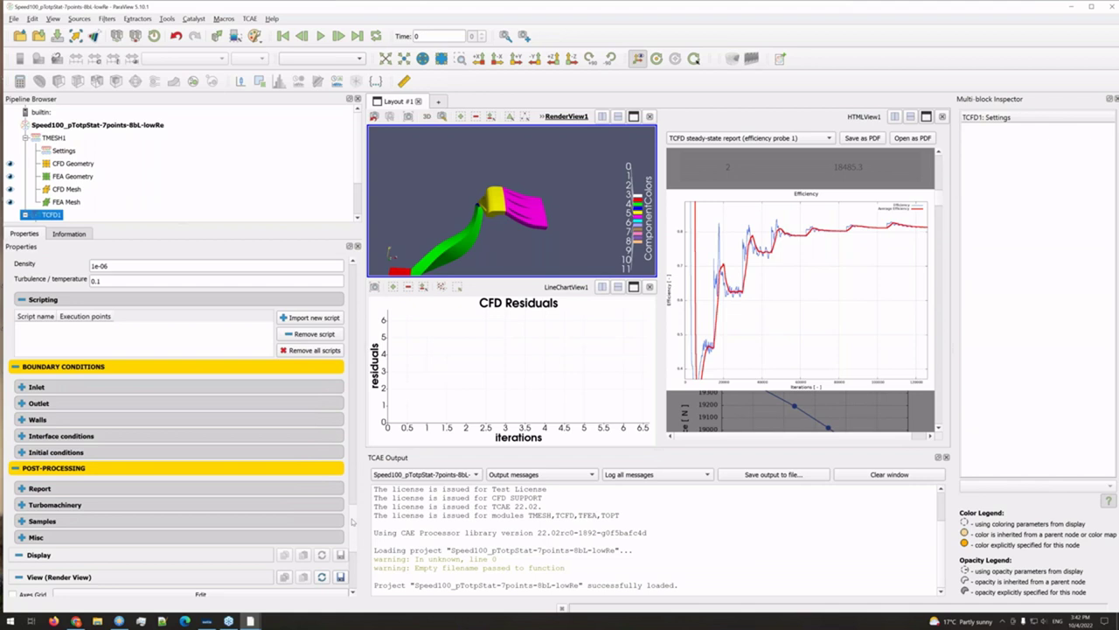
left_click(174, 386)
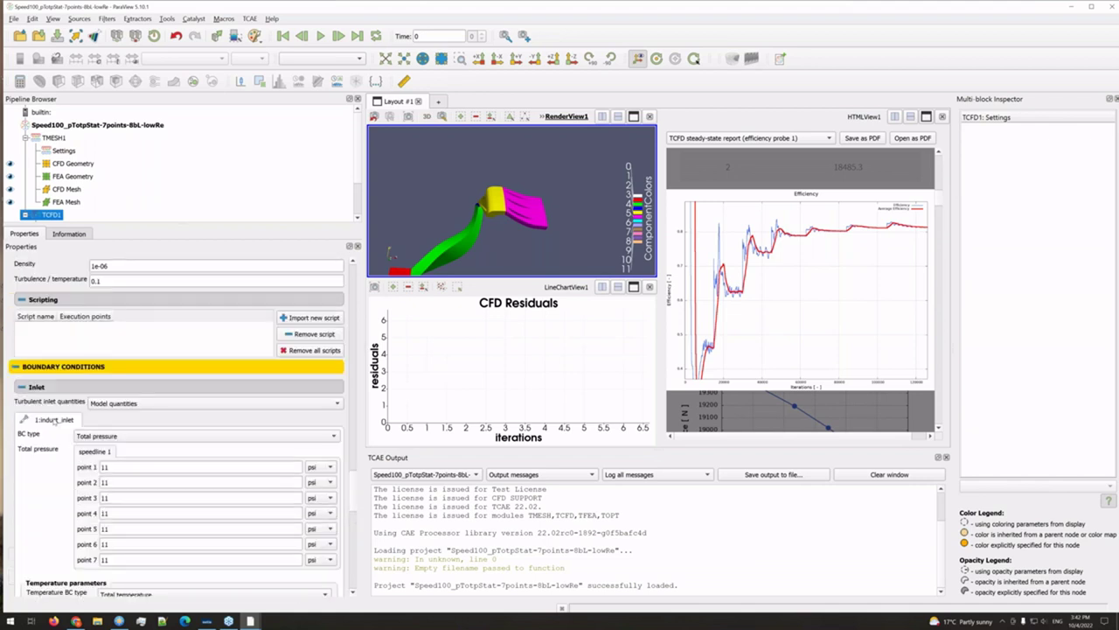
Step: Review the inlet's total pressure and total temperature settings for the seven speedline points
scroll(51, 531, "down", 3)
scroll(51, 531, "down", 4)
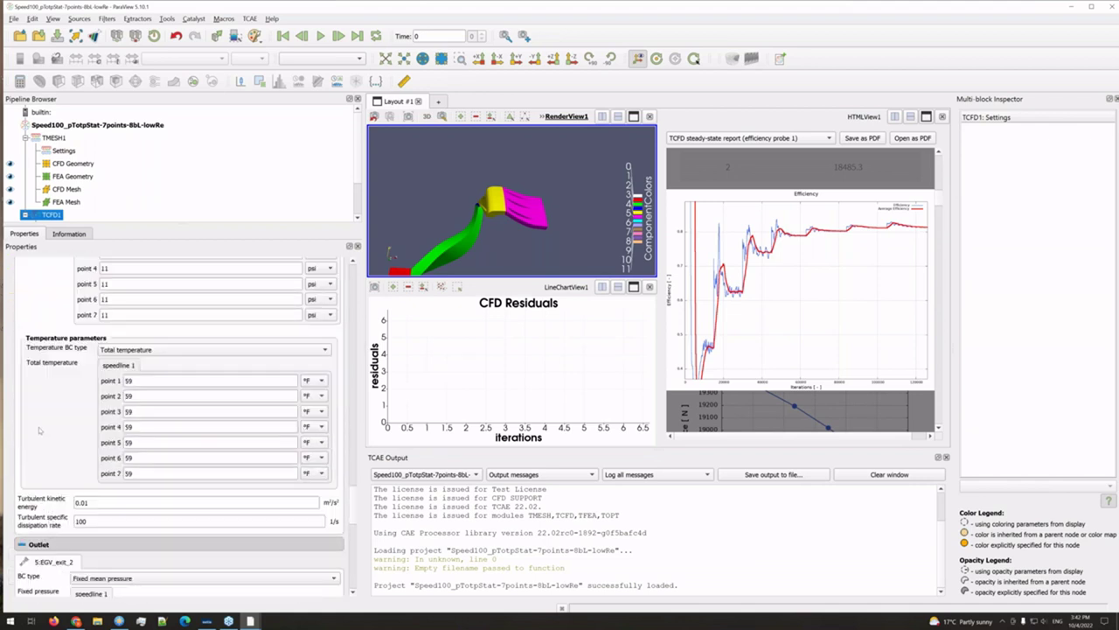
scroll(43, 437, "up", 2)
scroll(43, 437, "up", 2)
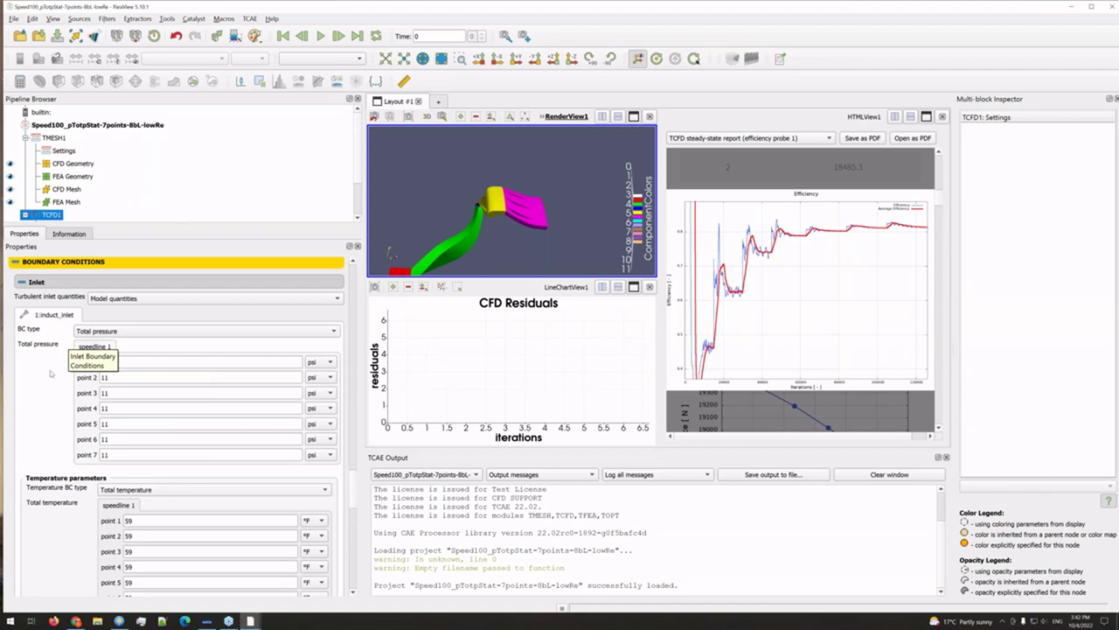
scroll(49, 393, "down", 2)
scroll(49, 398, "down", 4)
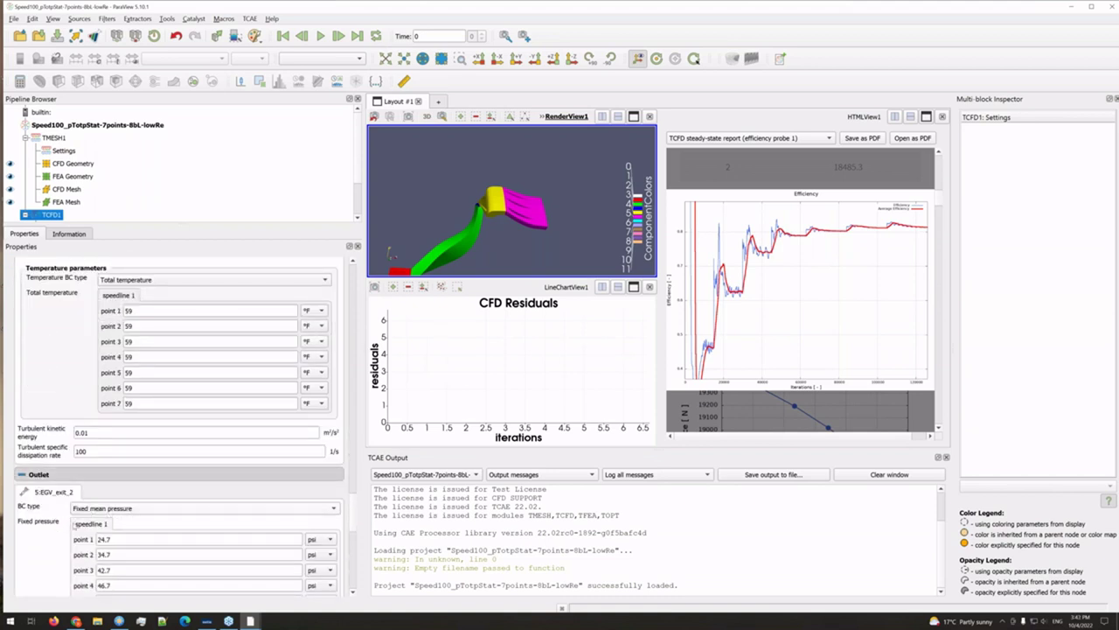
scroll(64, 455, "up", 1)
scroll(65, 454, "up", 3)
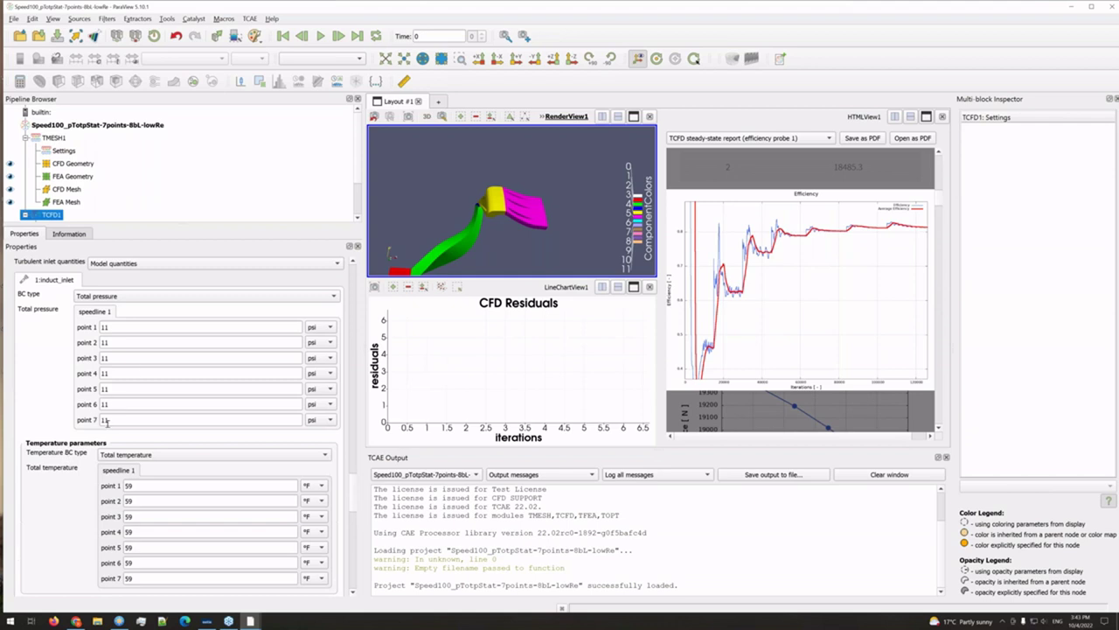
scroll(87, 467, "down", 2)
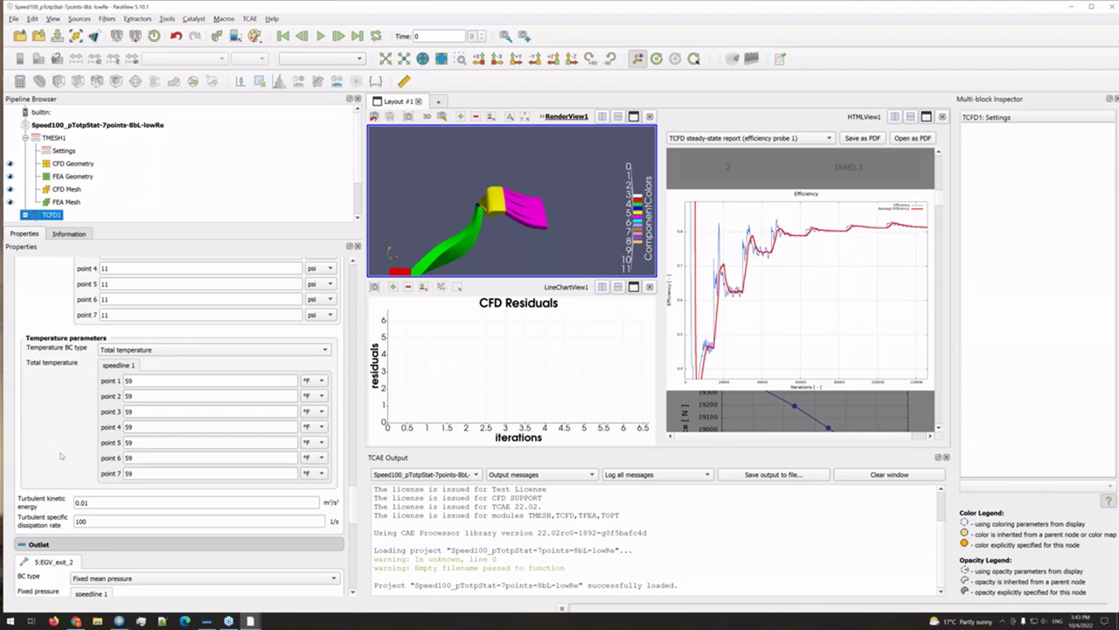
Step: Check the turbulence quantities at the inlet and the outlet's fixed mean pressure for each speedline point
scroll(62, 455, "down", 2)
scroll(125, 363, "down", 4)
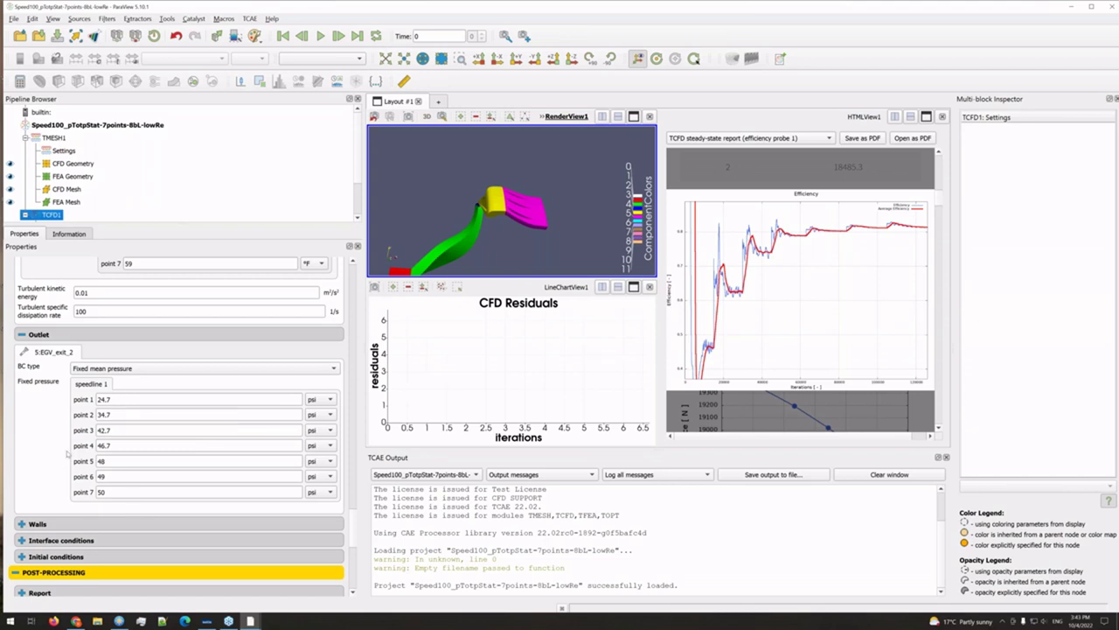
scroll(65, 472, "down", 1)
Step: Expand the wall conditions and examine the axinlet hub and shroud patches, including the available wall turbulence types
left_click(53, 489)
scroll(62, 446, "down", 2)
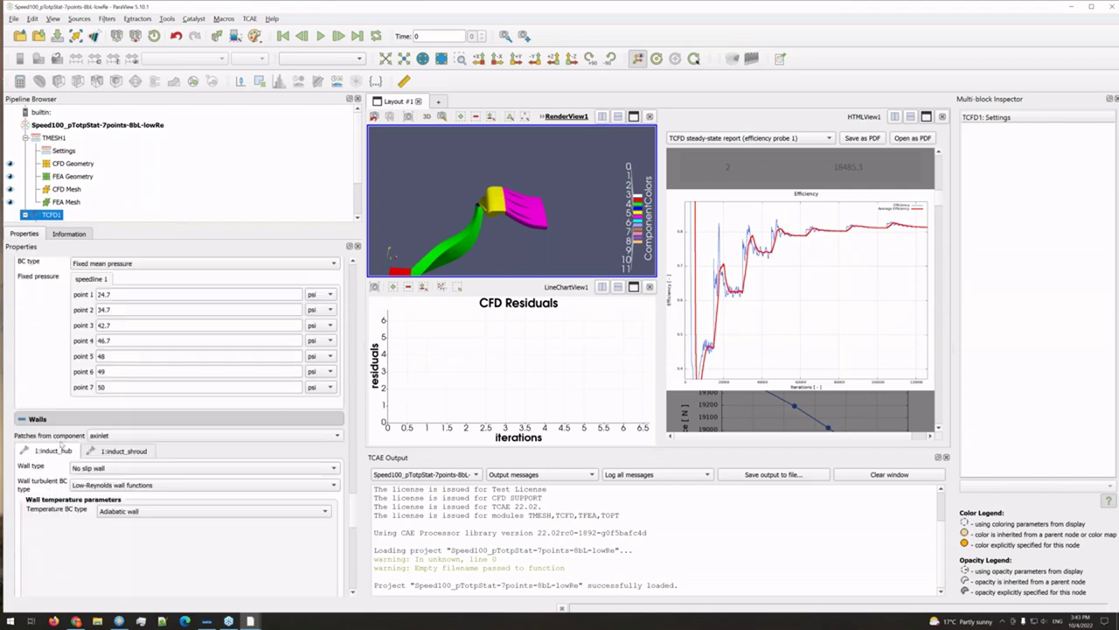
scroll(75, 507, "down", 2)
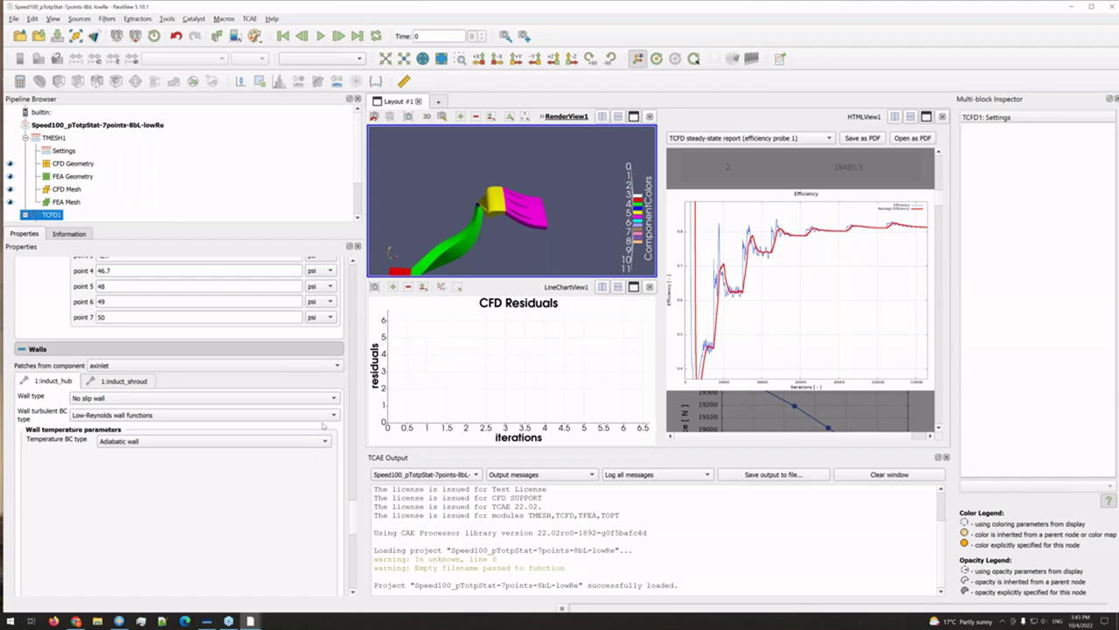
left_click(189, 418)
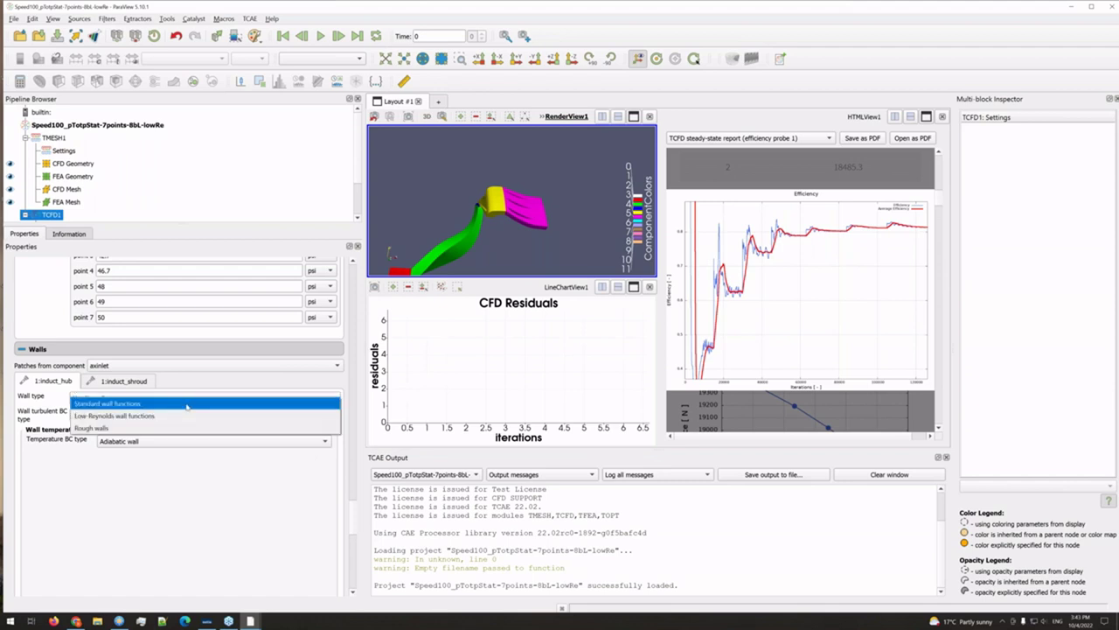
left_click(41, 324)
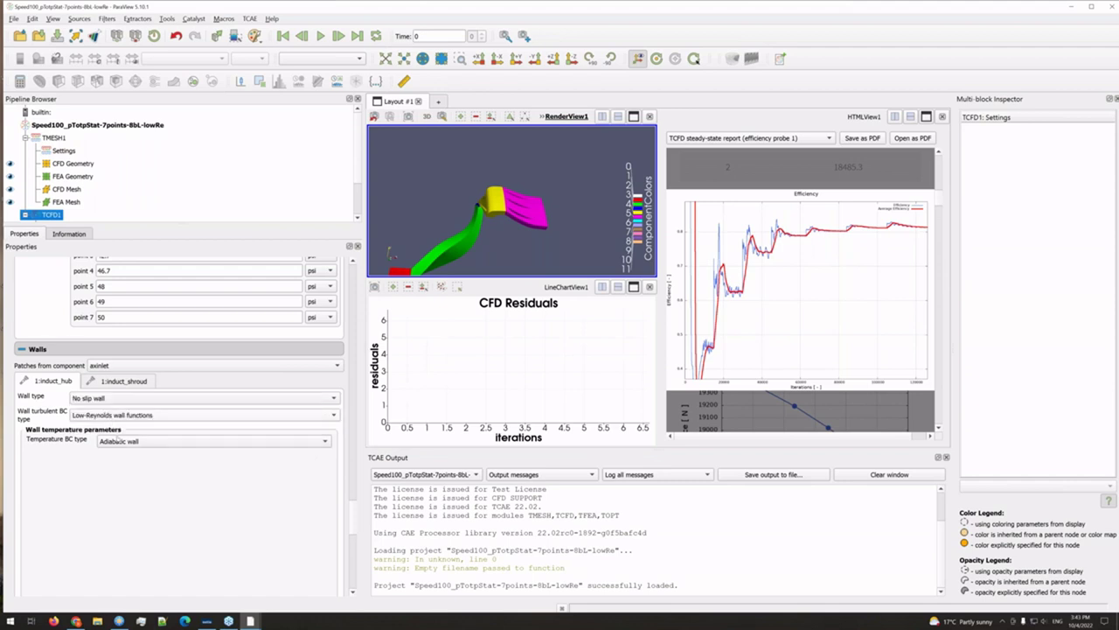
scroll(213, 511, "down", 3)
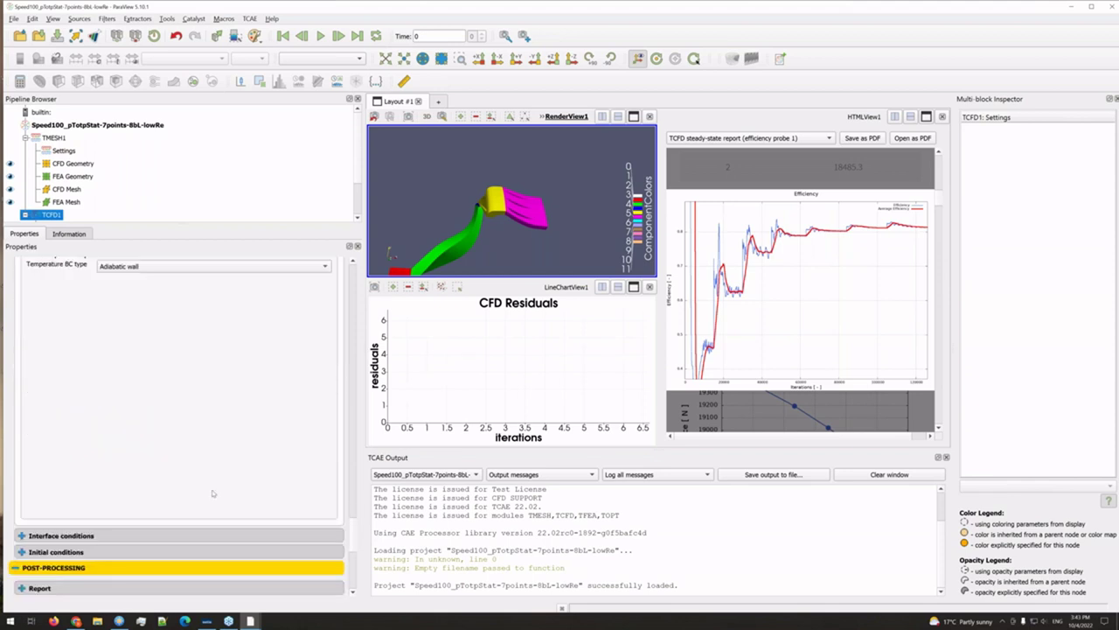
scroll(113, 387, "up", 3)
left_click(122, 383)
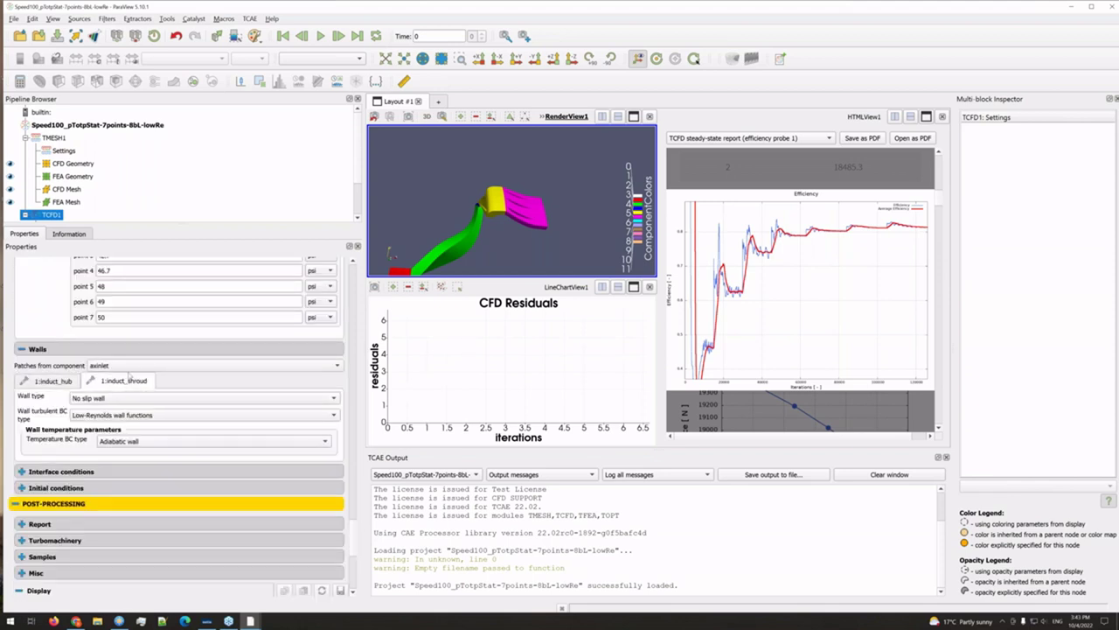
Step: Switch the wall patches to the impeller component and check the static hub and main blade wall settings
left_click(127, 367)
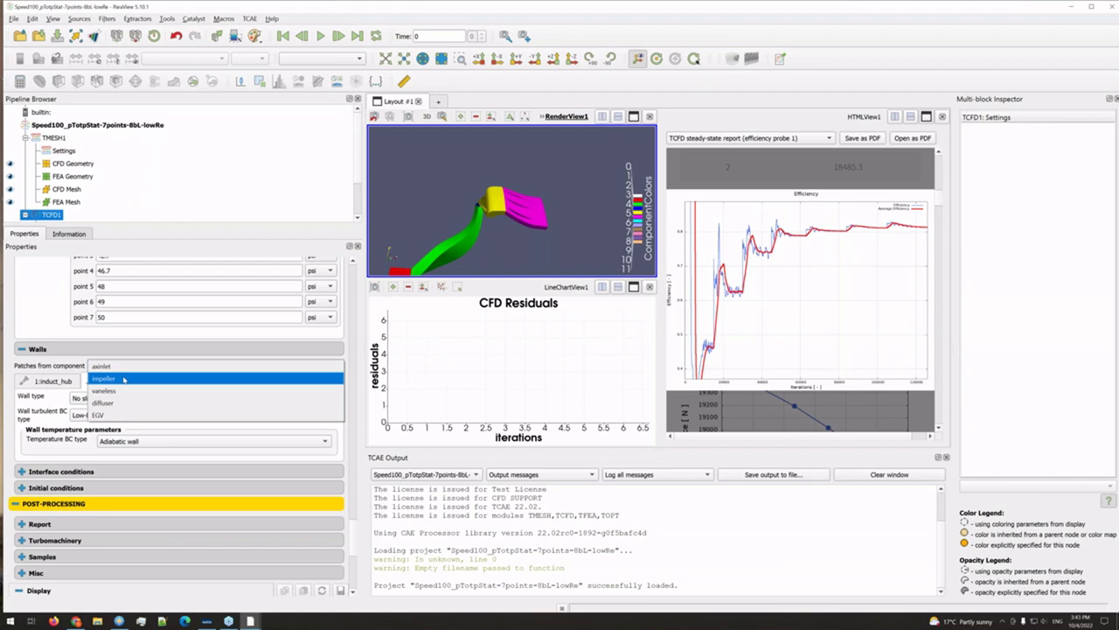
left_click(124, 379)
left_click(161, 385)
left_click(224, 385)
scroll(170, 483, "down", 3)
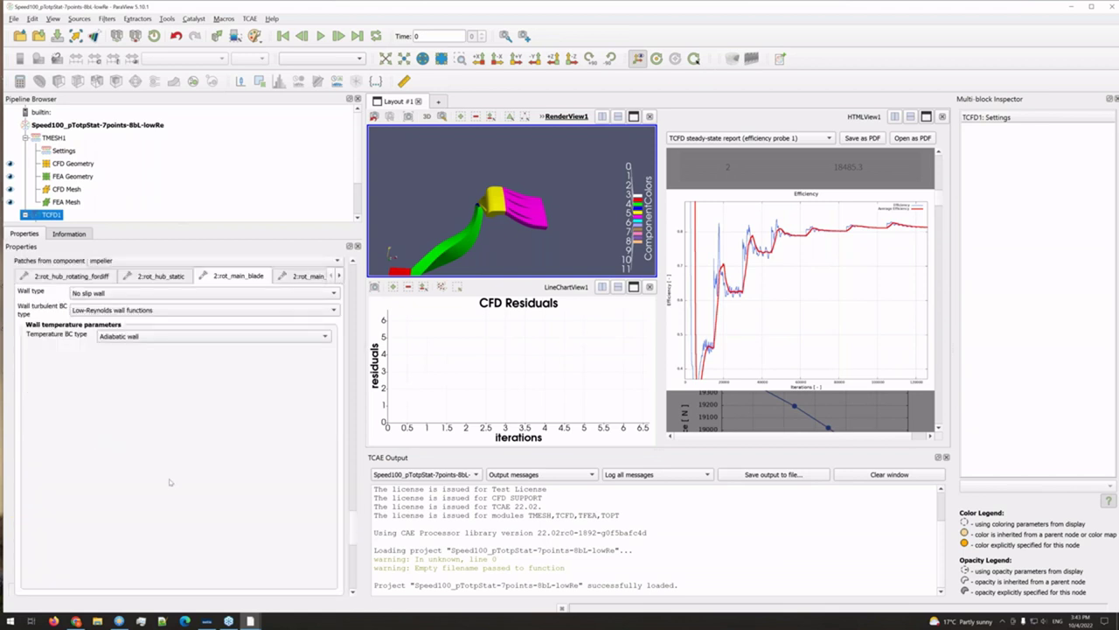
scroll(177, 465, "up", 1)
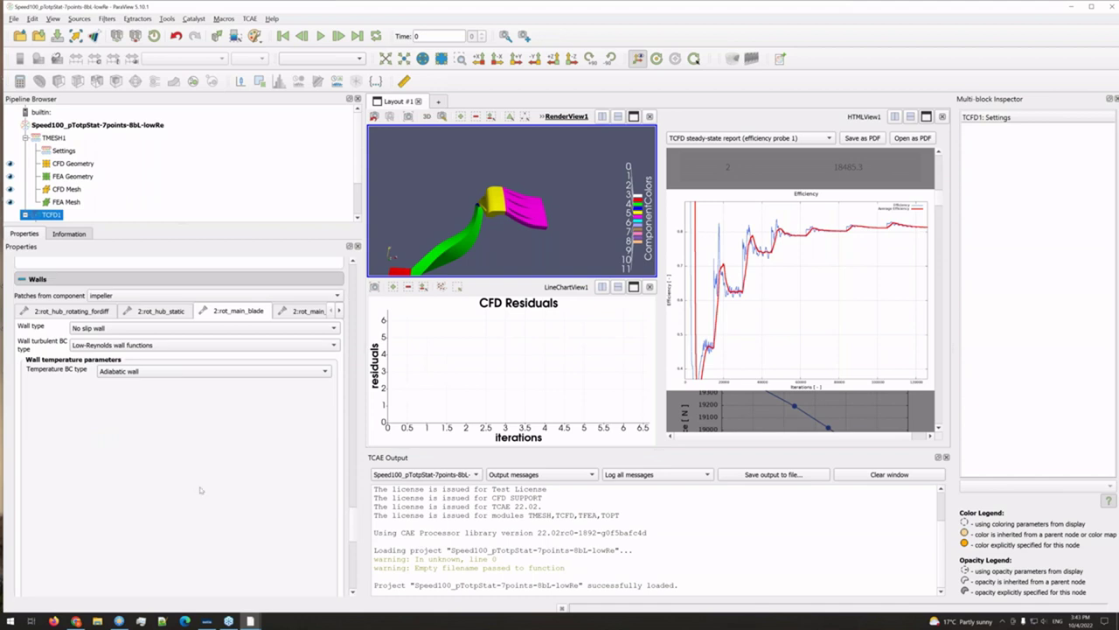
Step: Expand the interface conditions and inspect the inlet duct to rotor interface settings alongside the geometry
scroll(200, 491, "down", 5)
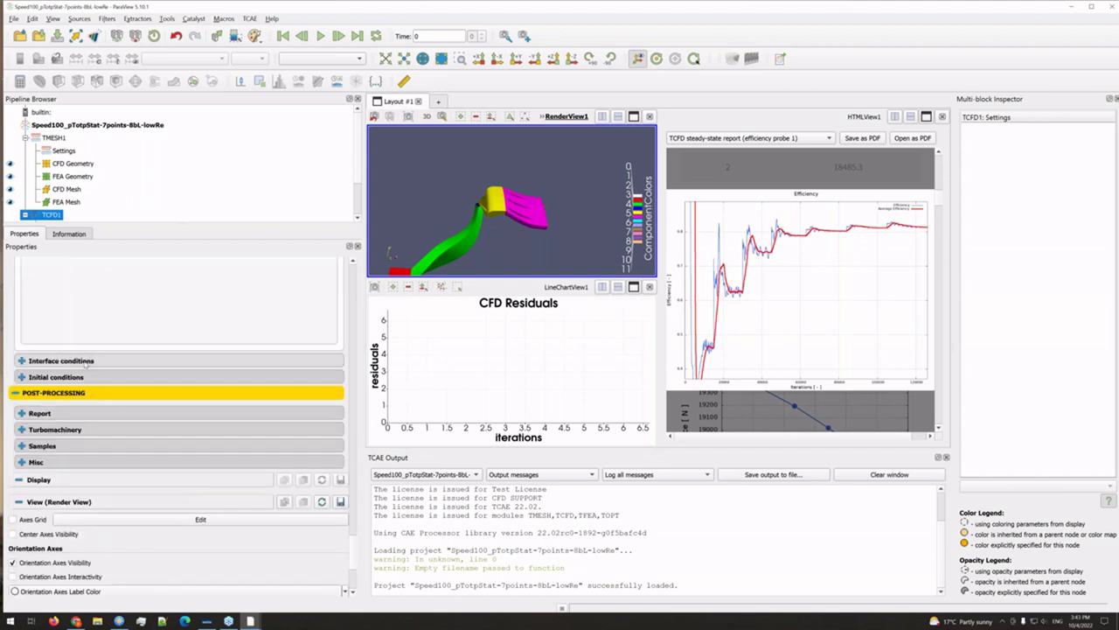
scroll(70, 404, "up", 2)
left_click_drag(559, 211, 527, 218)
scroll(517, 236, "up", 8)
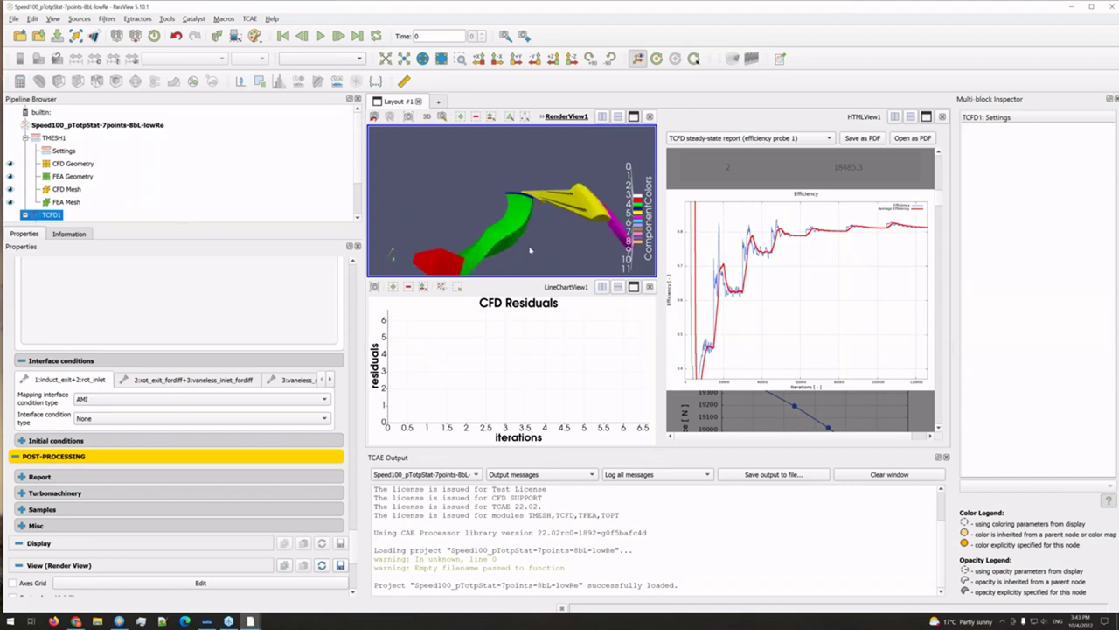
left_click_drag(534, 244, 499, 239)
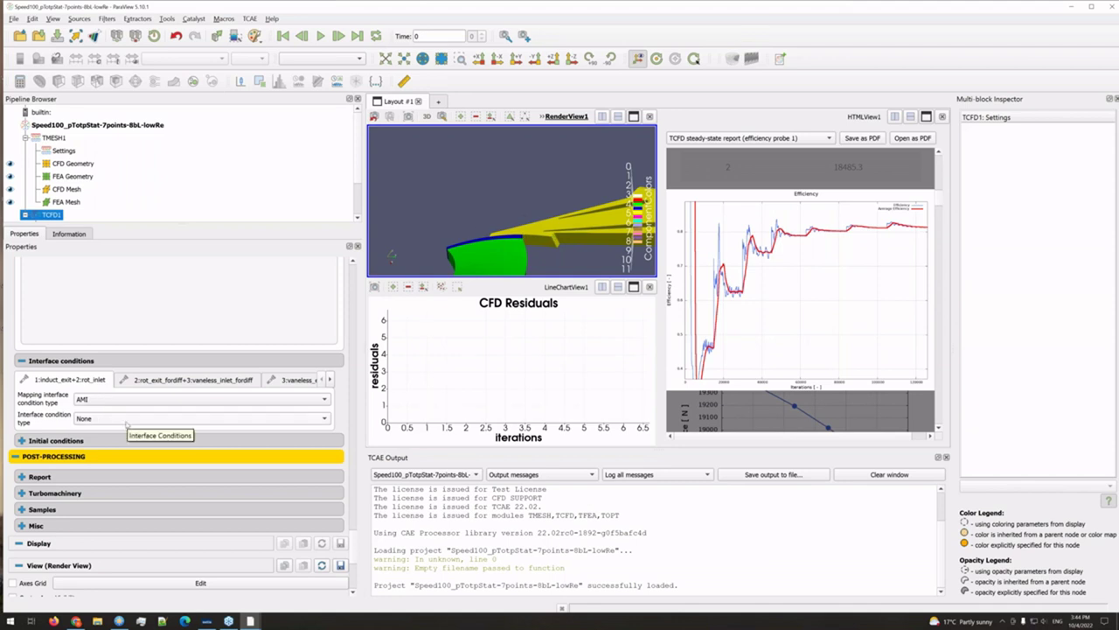
left_click_drag(475, 233, 374, 302)
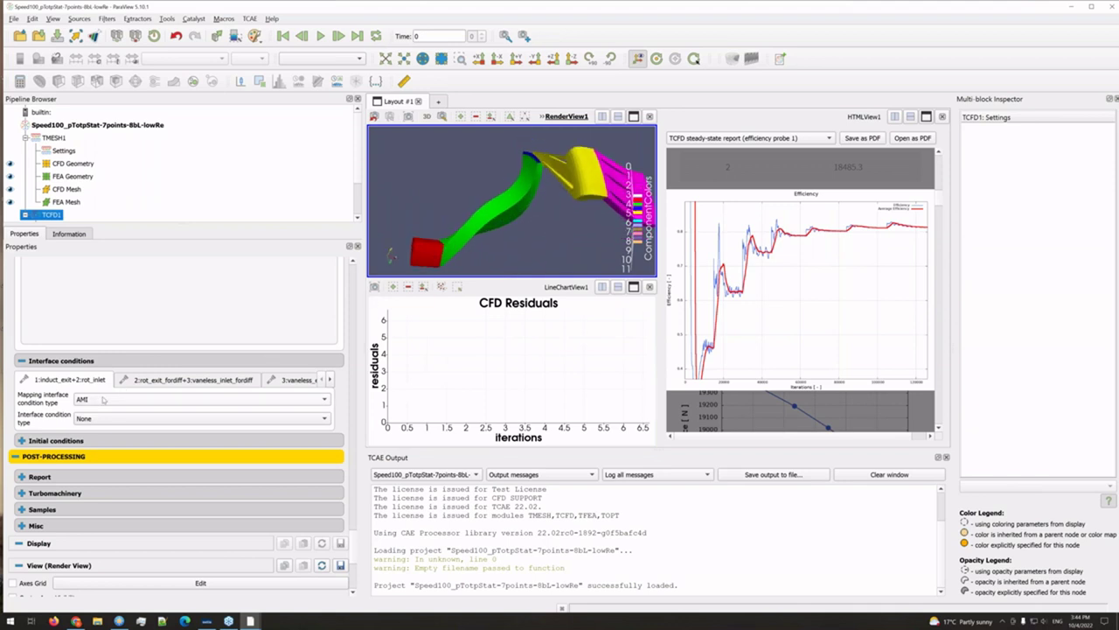
left_click_drag(444, 242, 430, 235)
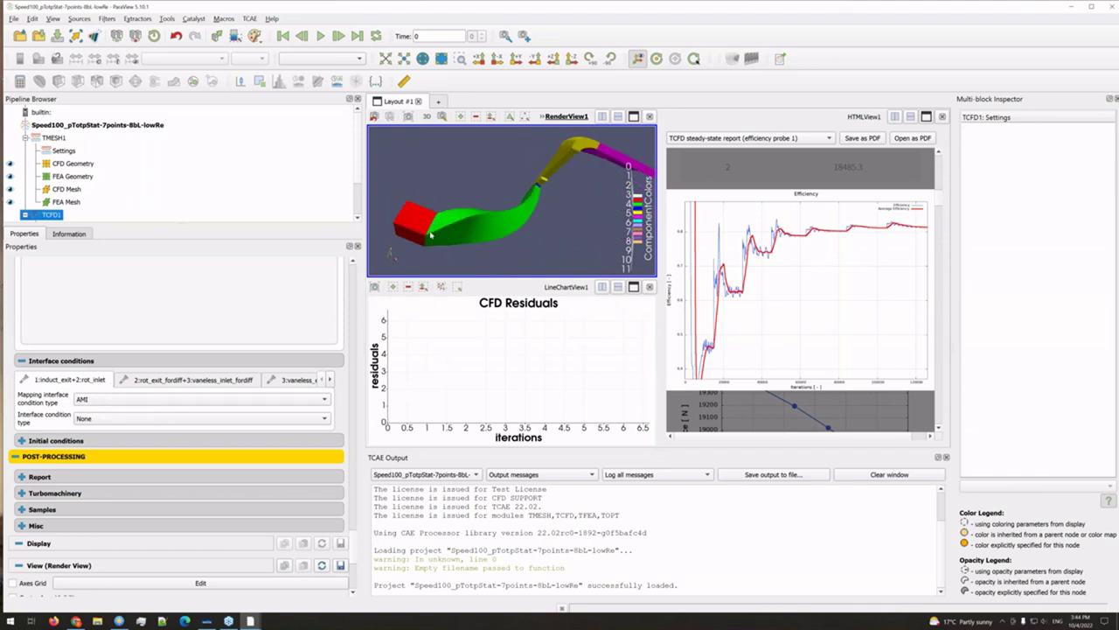
Step: Examine the vaneless exit to diffuser inlet and diffuser exit to EGV inlet interface settings against the geometry
left_click(330, 379)
mouse_move(511, 233)
left_mouse_down()
mouse_move(499, 245)
mouse_move(502, 278)
mouse_move(506, 229)
left_mouse_up()
left_click(265, 381)
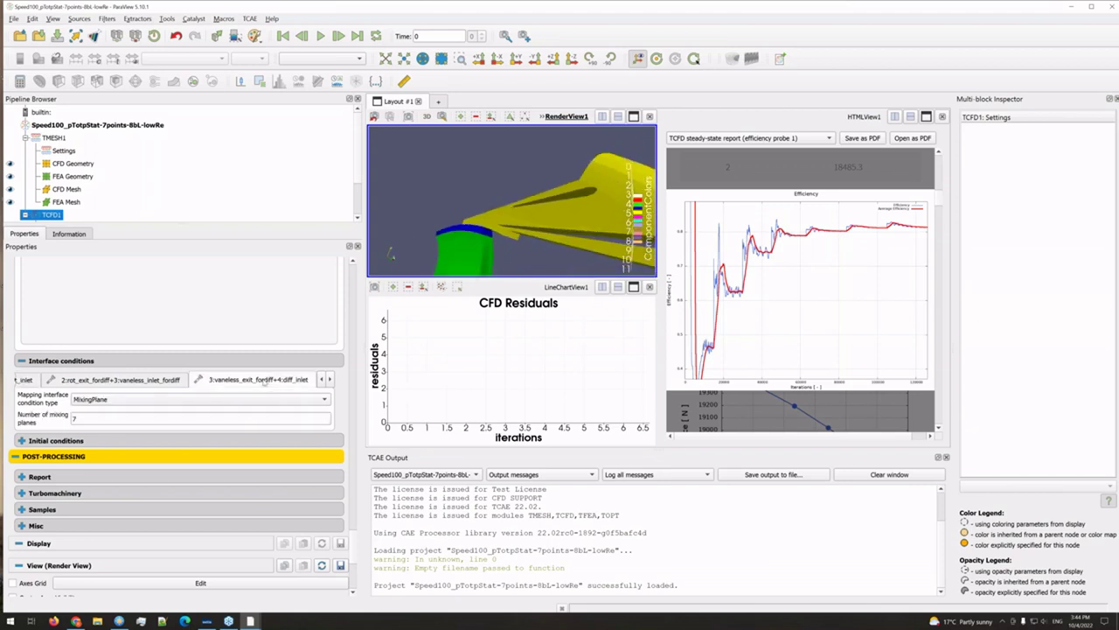
left_click_drag(478, 264, 469, 225)
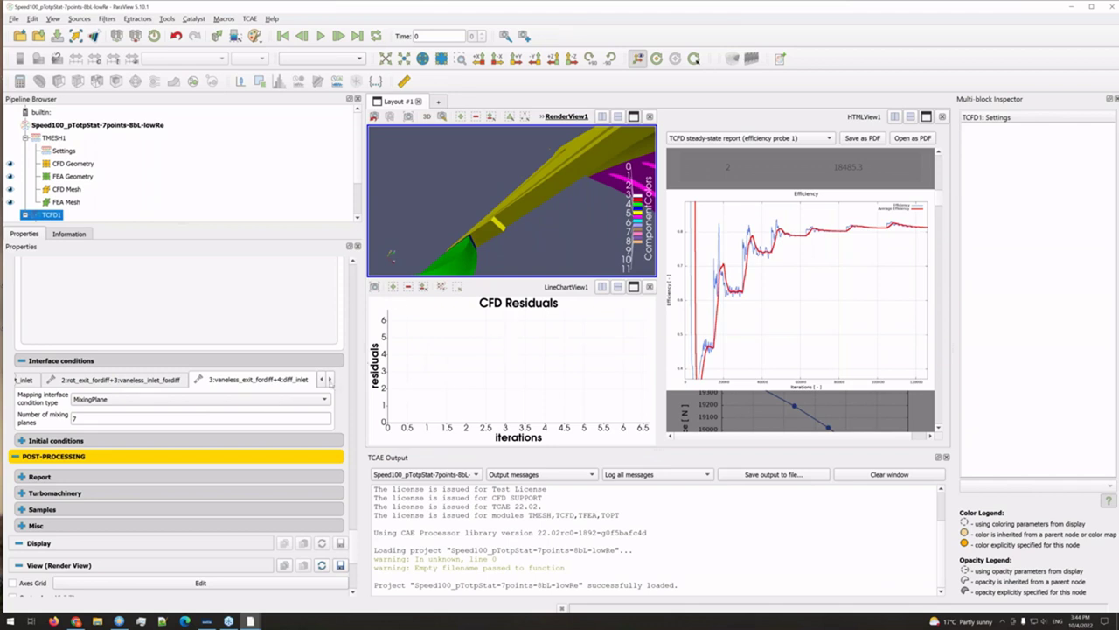
left_click(329, 380)
left_click_drag(487, 183, 523, 249)
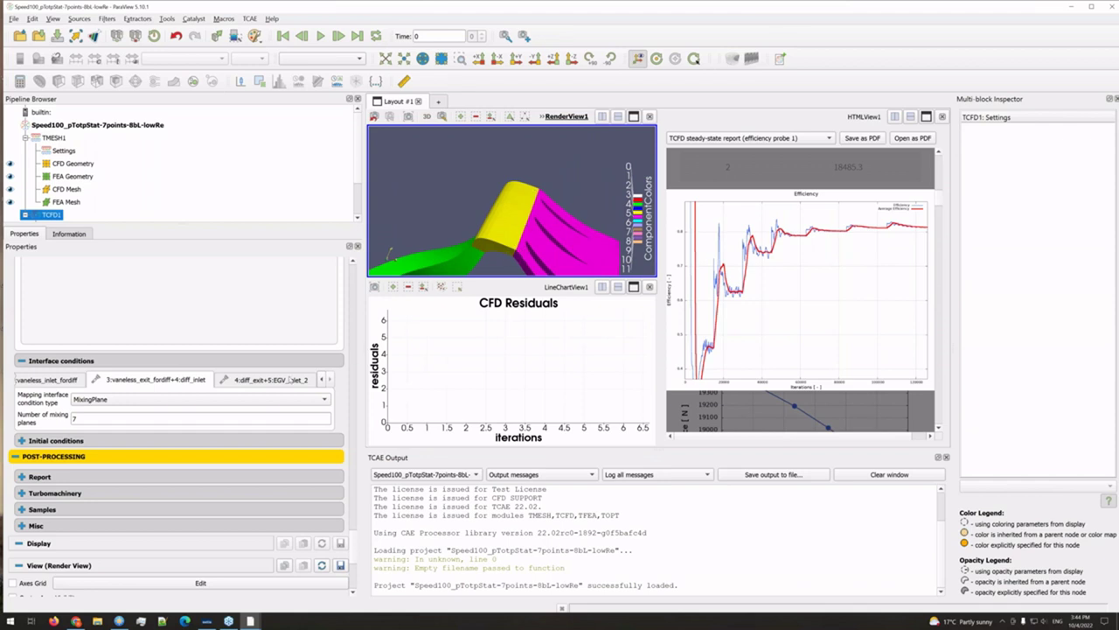
left_click(278, 379)
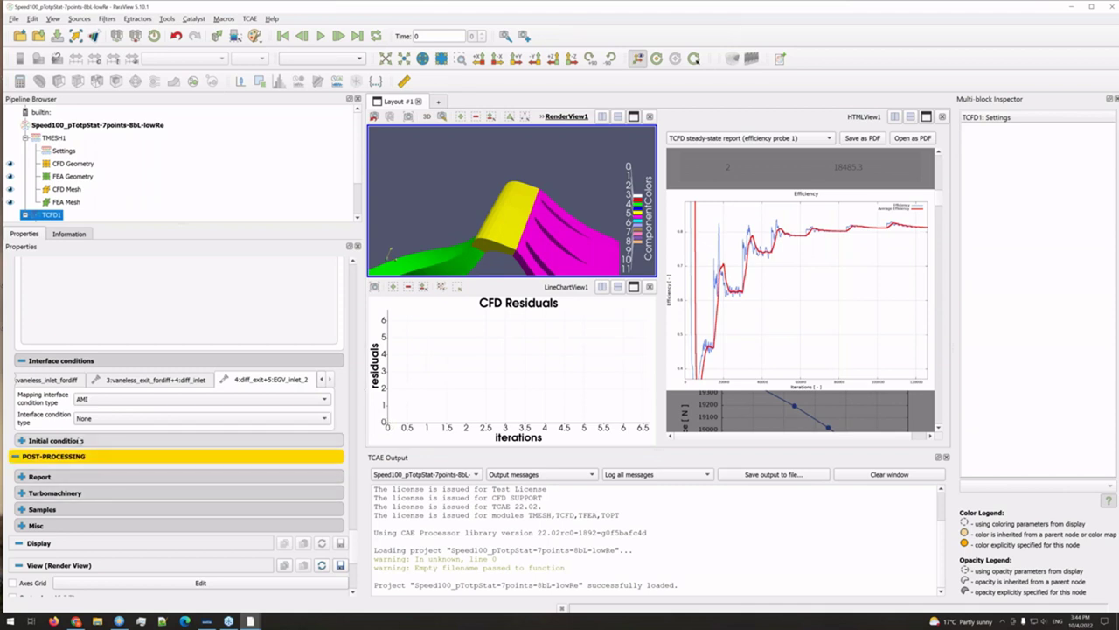
Step: Expand the initial conditions and review the starting pressure, velocity, temperature and turbulence values of speedline 1
left_click(82, 440)
scroll(68, 494, "down", 1)
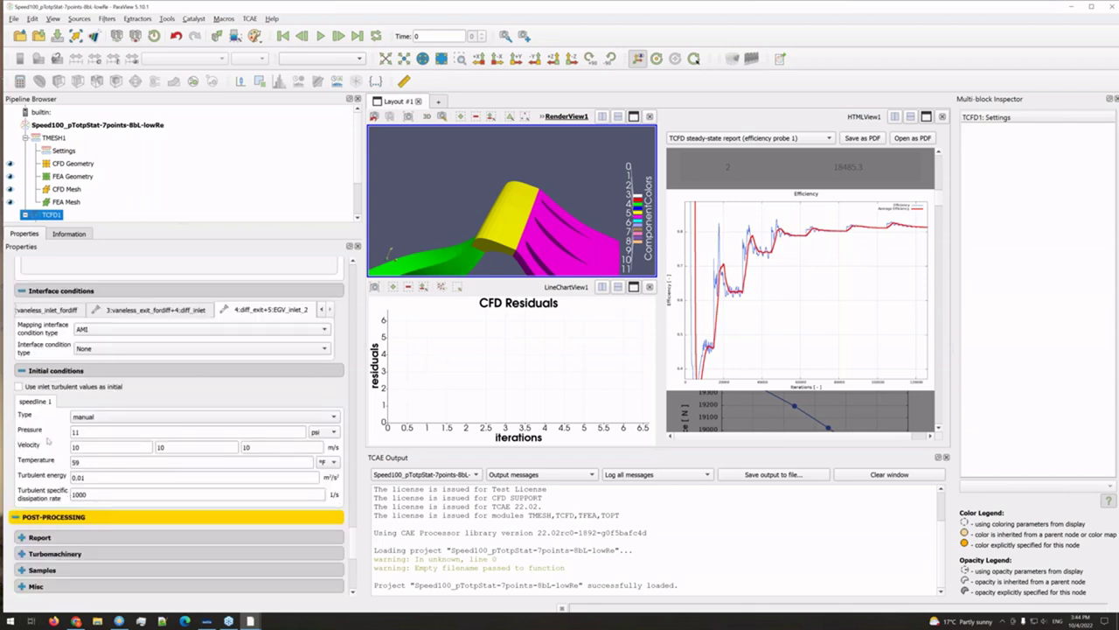
scroll(48, 442, "down", 3)
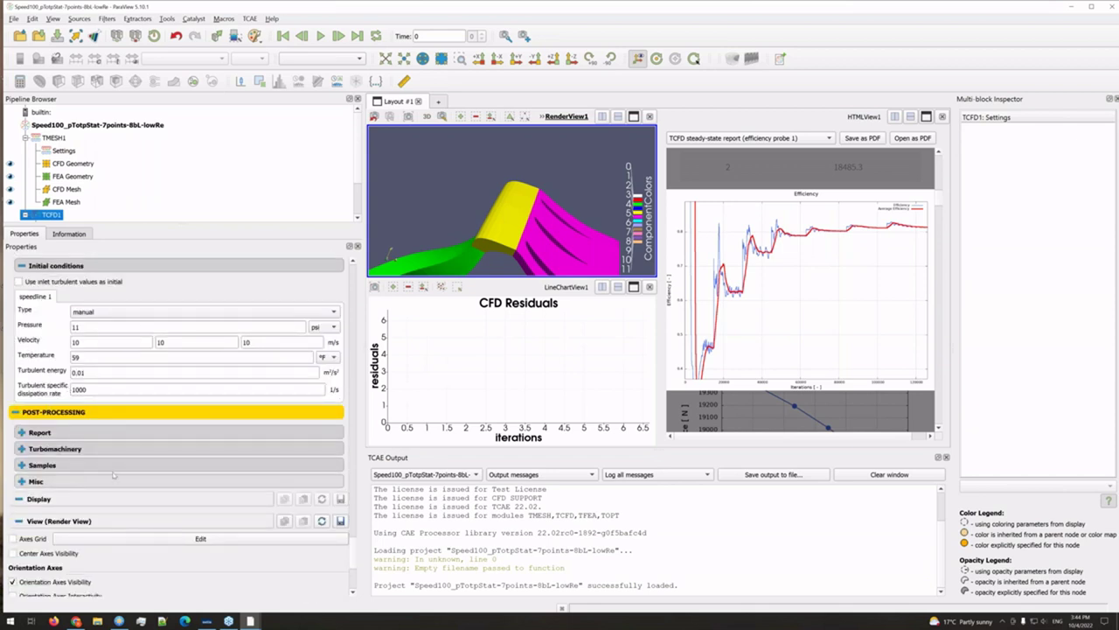
Step: Expand the post-processing report settings and check the selected report sections, units and stream path
scroll(105, 481, "down", 1)
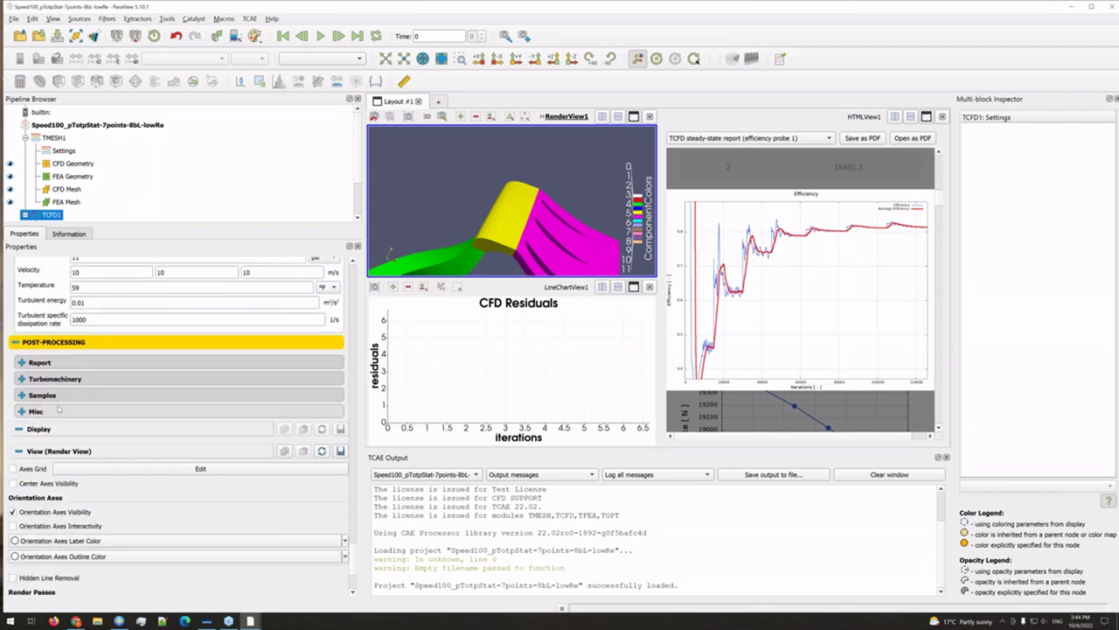
left_click(105, 362)
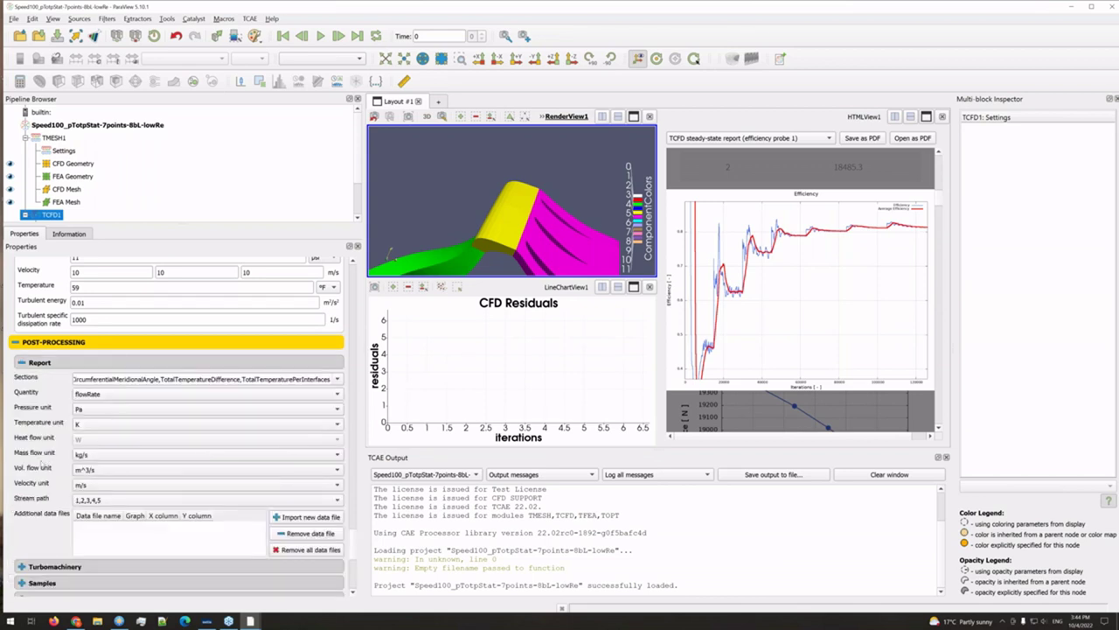
left_click(338, 380)
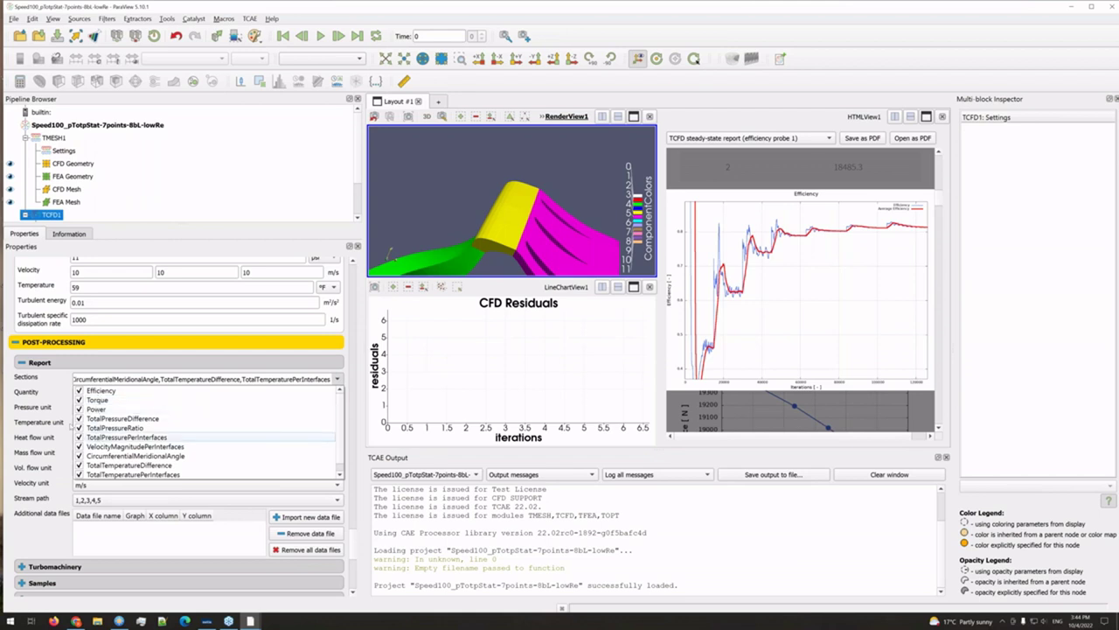
left_click(50, 401)
scroll(46, 456, "down", 5)
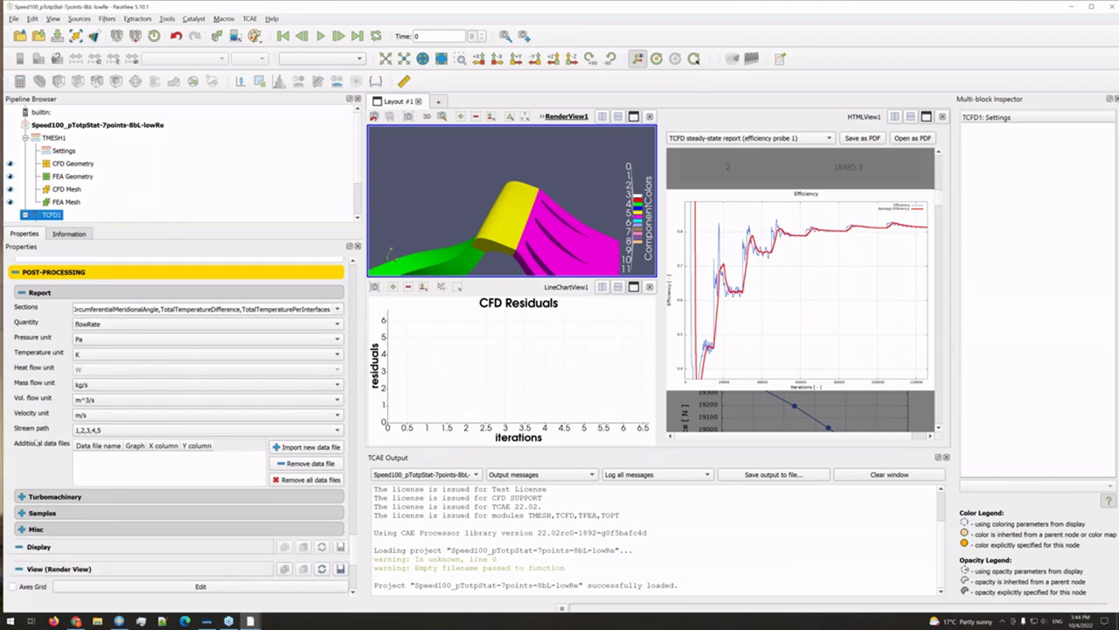
Step: Add a blade-to-blade view and a meridional average of pressure for the rotating components in the turbomachinery post-processing
left_click(53, 392)
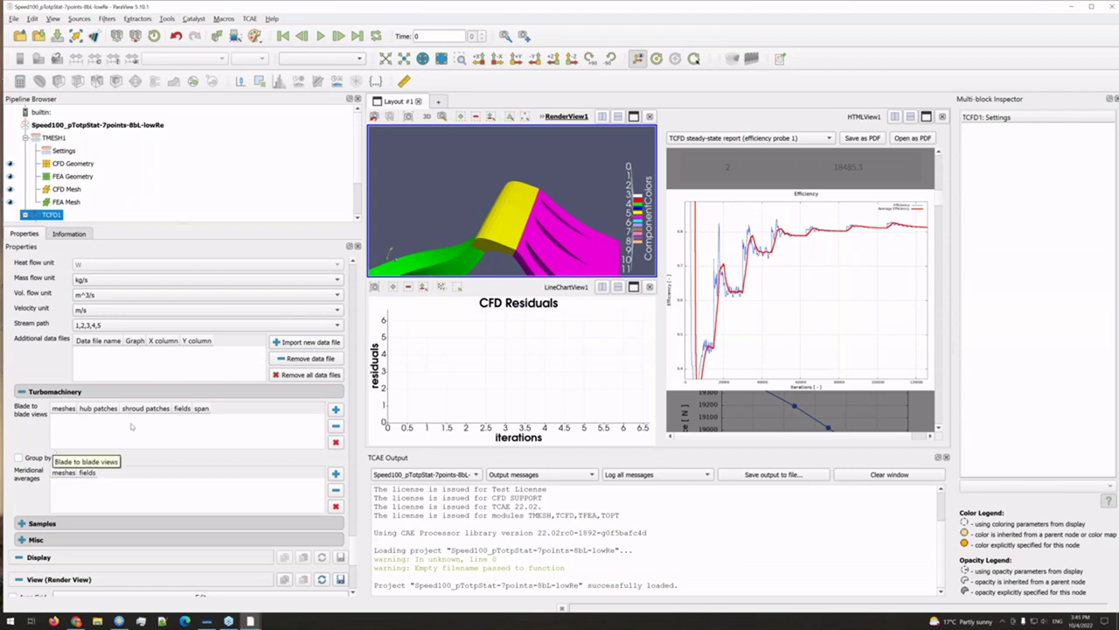
left_click(335, 409)
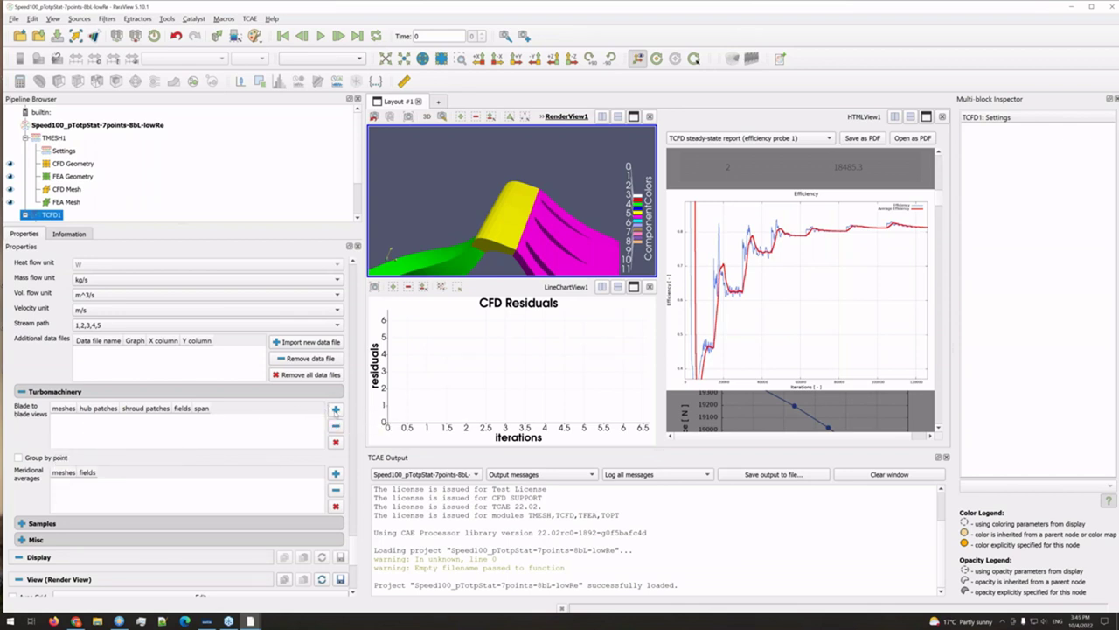
left_click(334, 481)
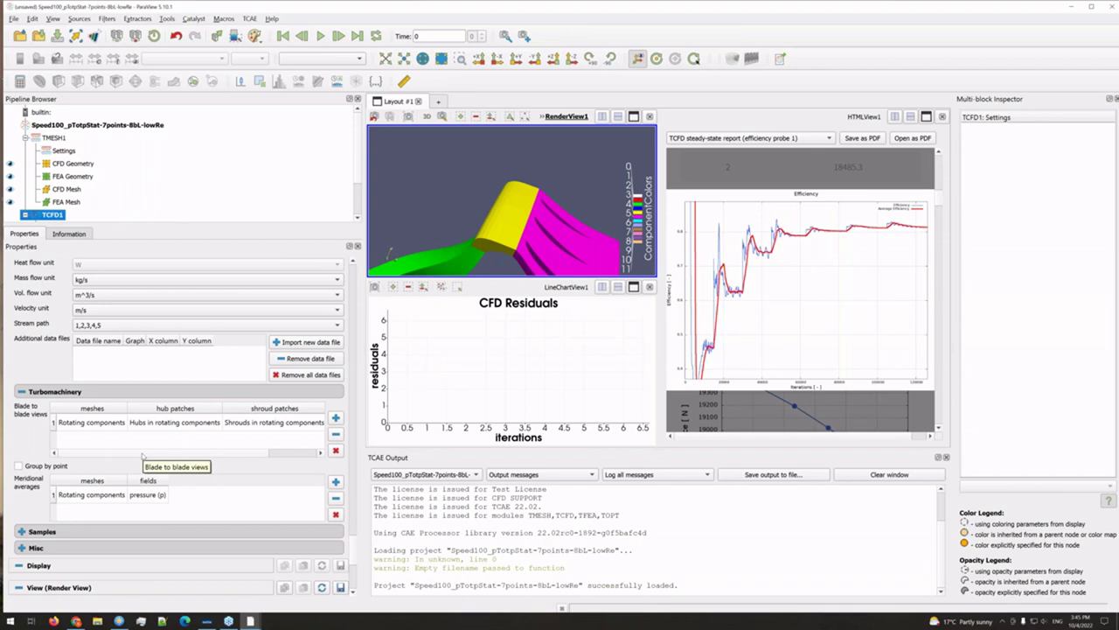
scroll(166, 455, "down", 4)
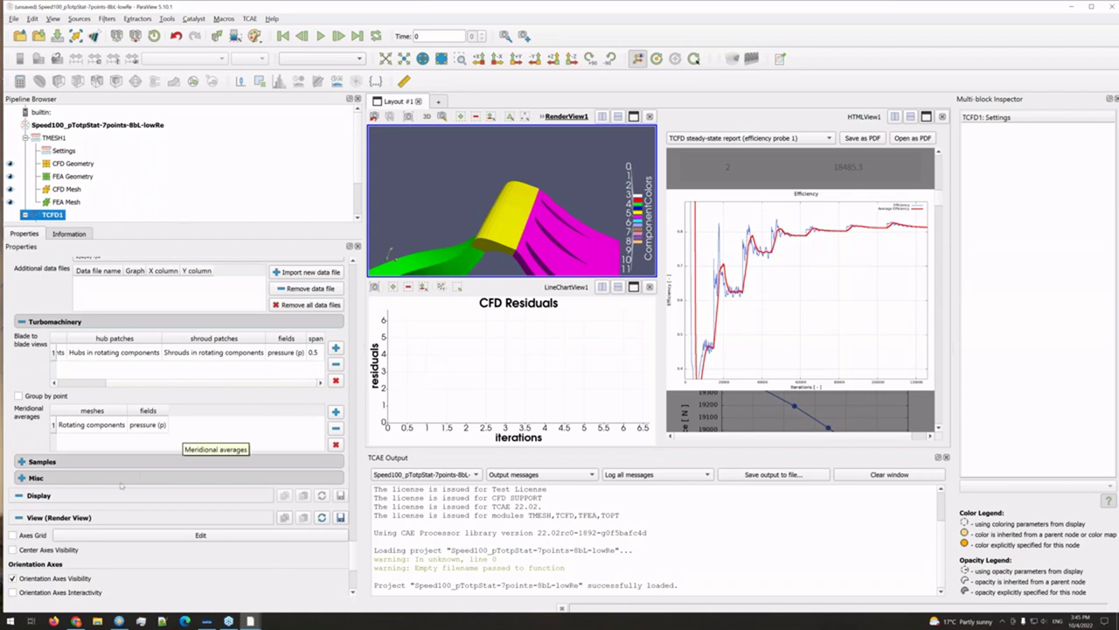
Step: Expand the Samples and Misc post-processing settings and review the surface samples, CGNS export and surface quantity options
left_click(80, 478)
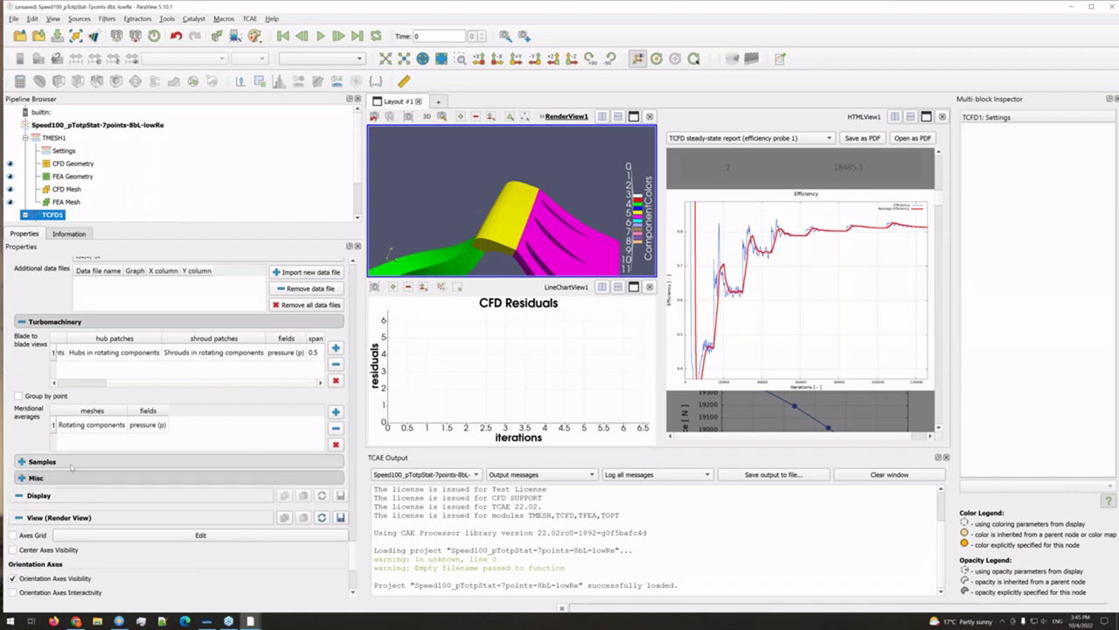
scroll(63, 463, "down", 4)
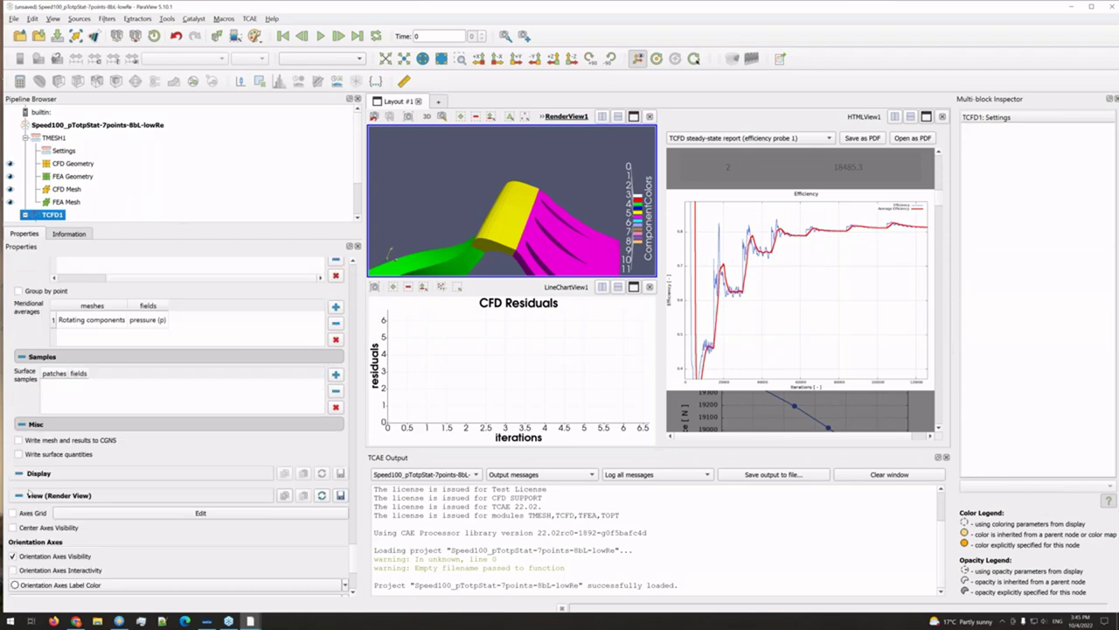
scroll(74, 490, "up", 10)
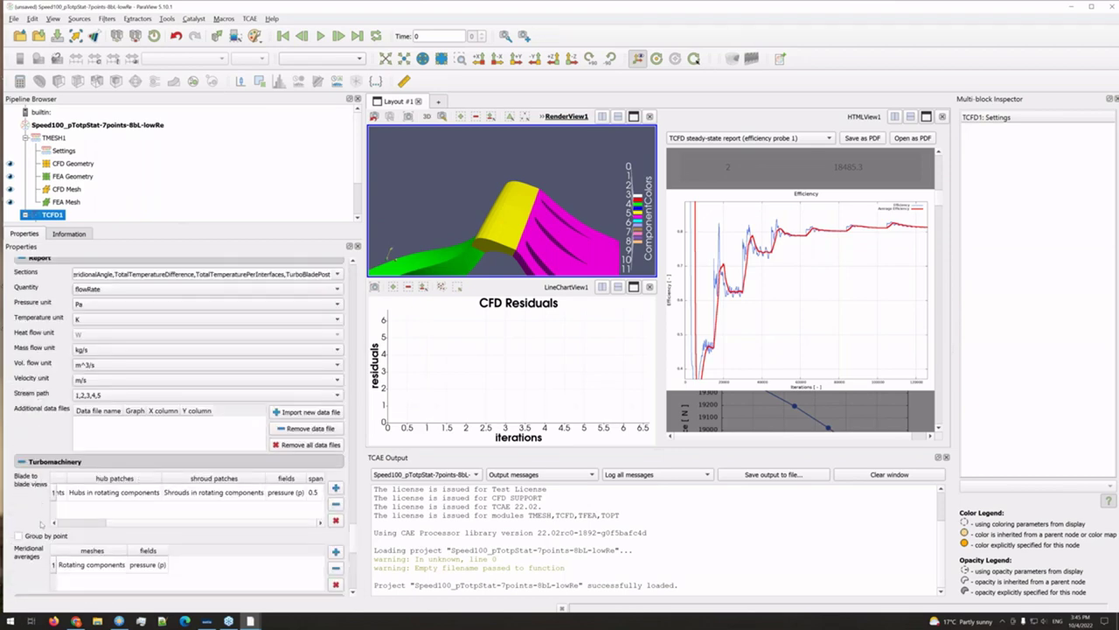
scroll(54, 524, "down", 3)
scroll(51, 491, "down", 2)
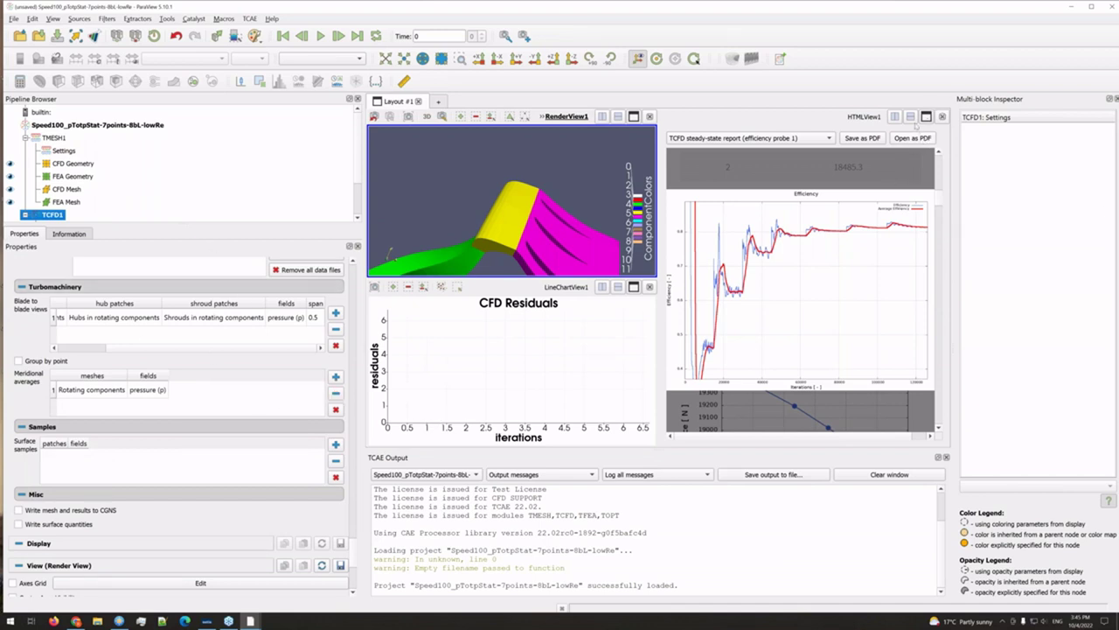
scroll(192, 321, "up", 4)
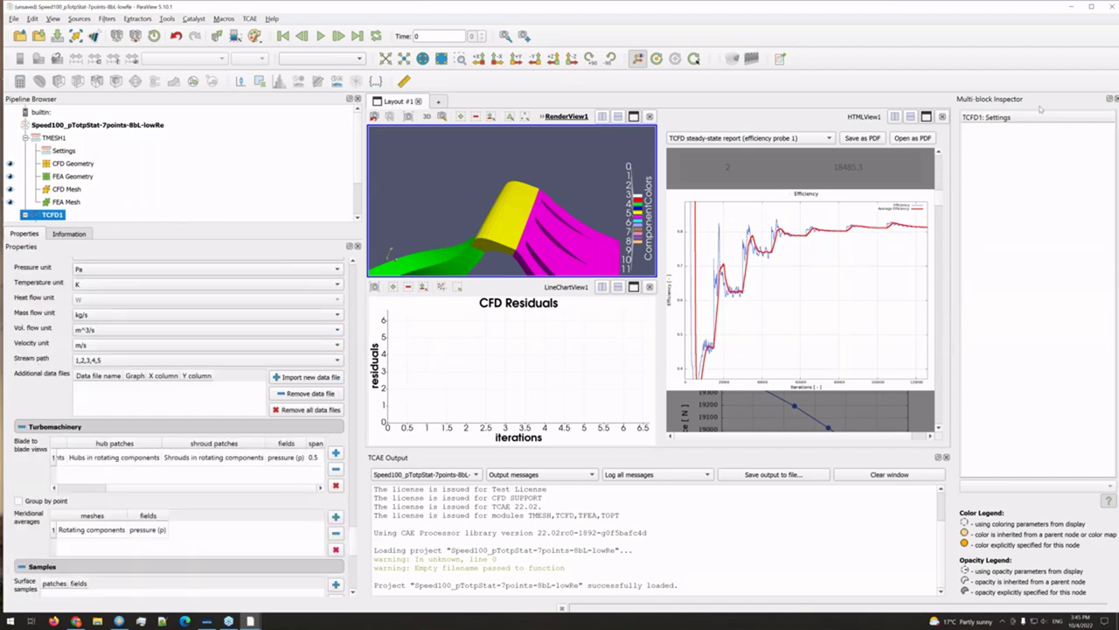
Step: Maximize the steady-state report view, close the enlarged efficiency plot and return to the start of the report
left_click(926, 116)
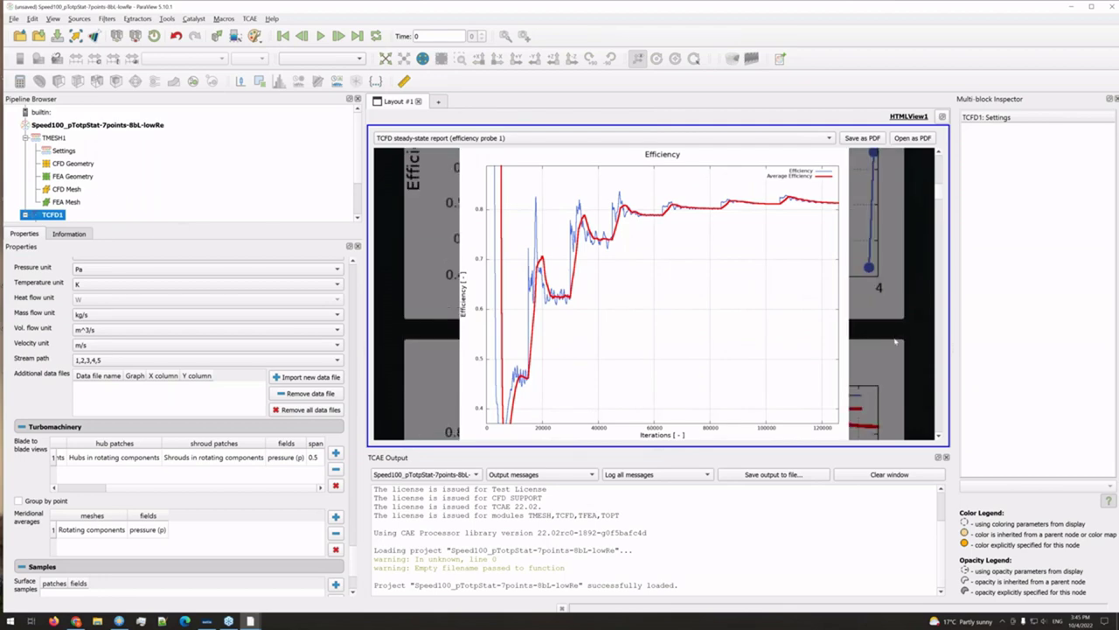
left_click(862, 263)
left_click(942, 116)
left_click(926, 117)
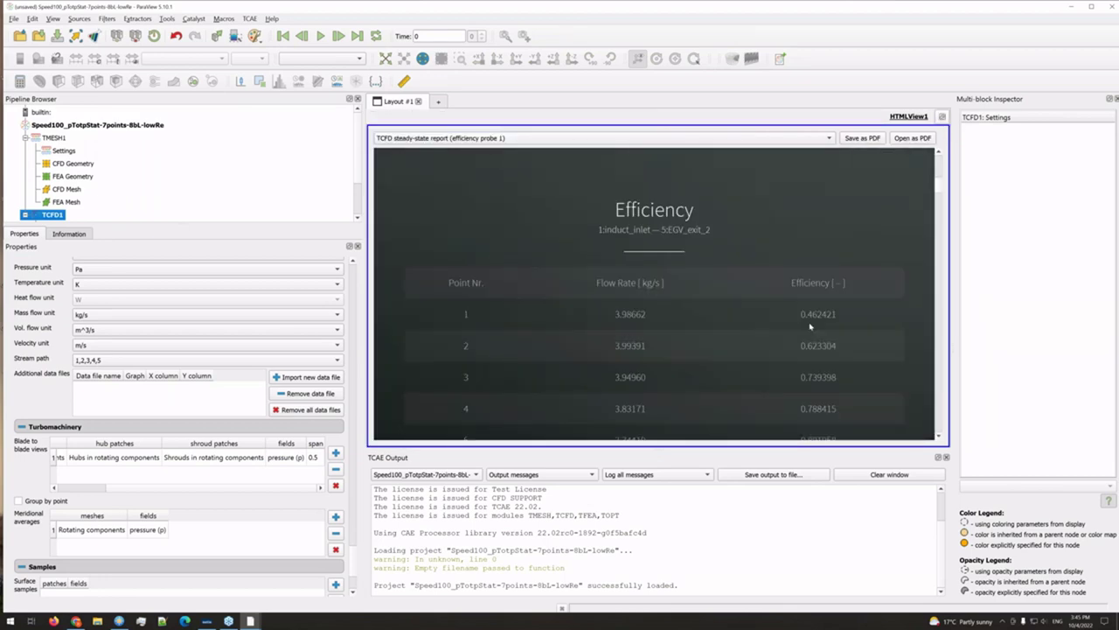
scroll(810, 326, "up", 10)
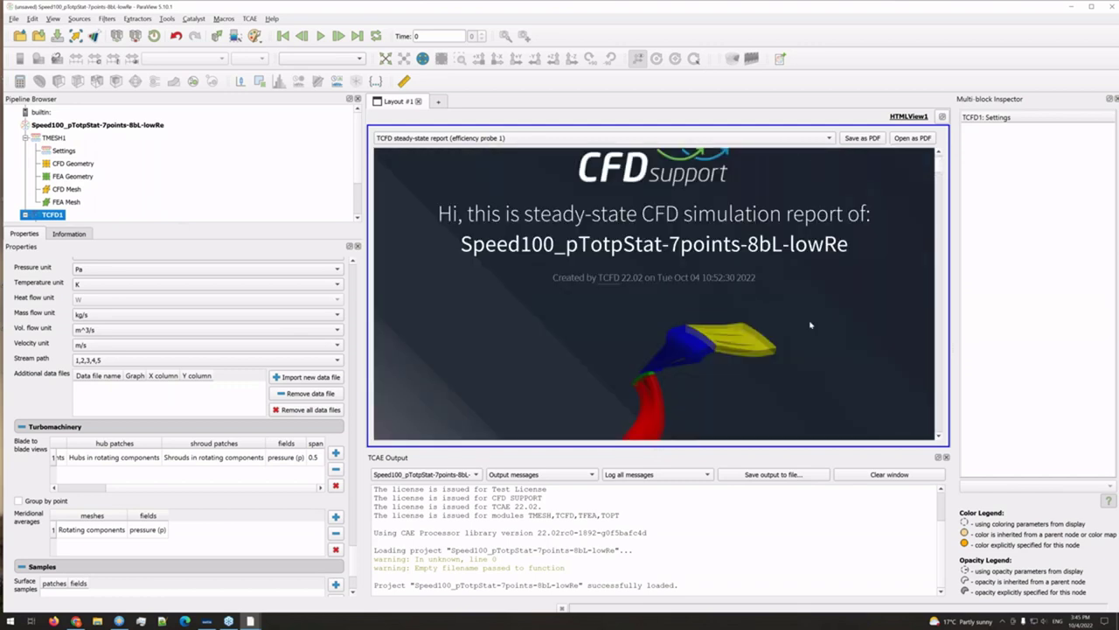
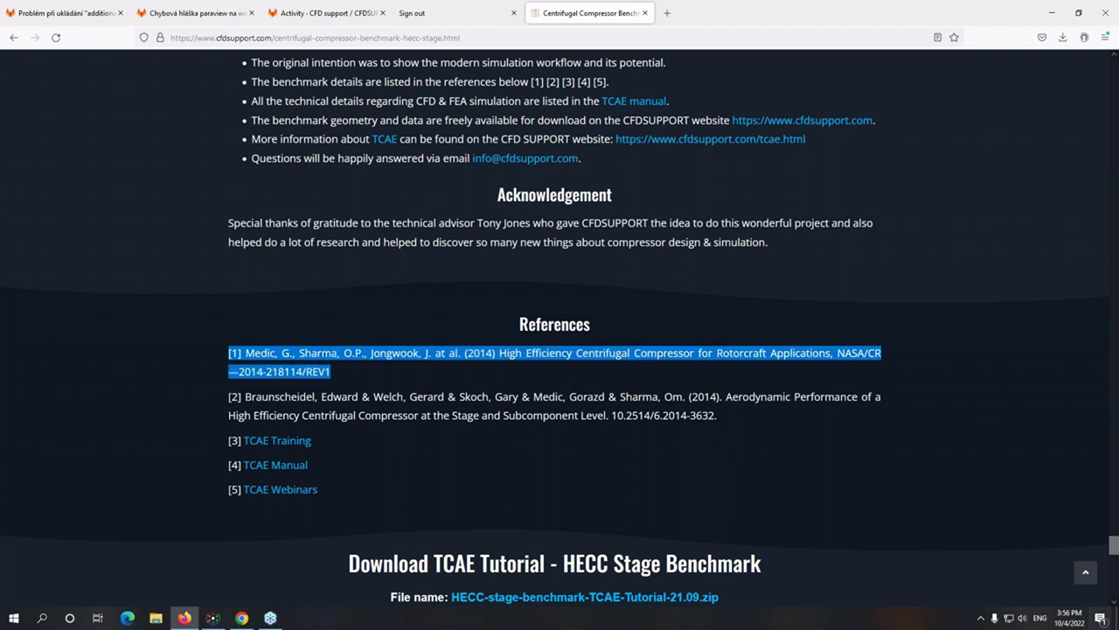
Step: On the HECC benchmark web page, highlight reference [2] and compare measured and simulated curves in the total pressure ratio and adiabatic efficiency charts
left_click_drag(229, 396, 719, 417)
left_click(513, 402)
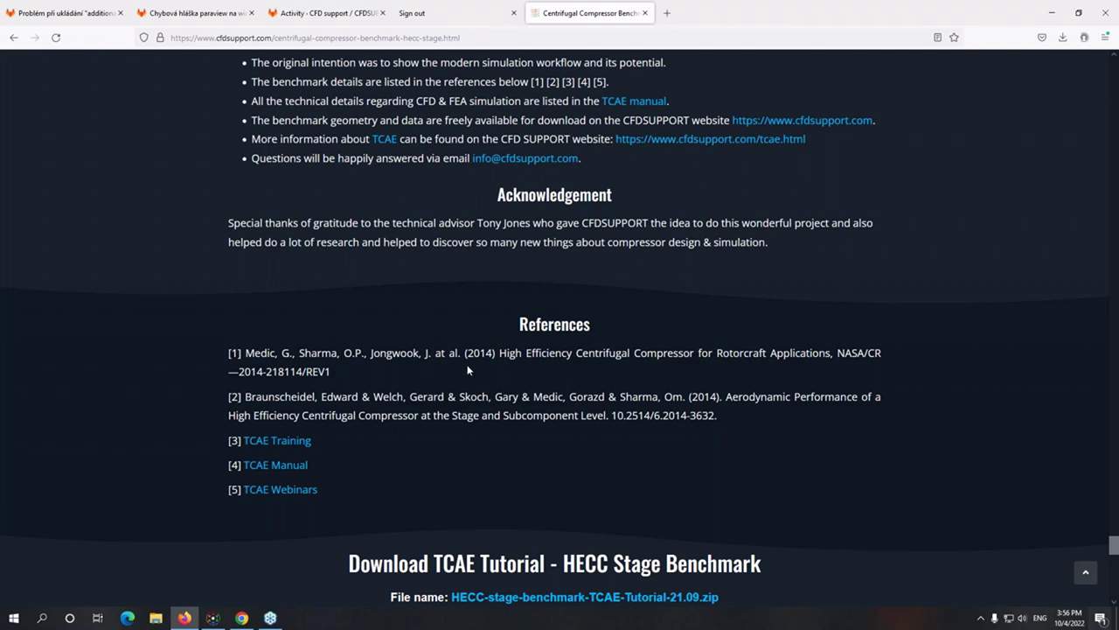
scroll(471, 368, "up", 5)
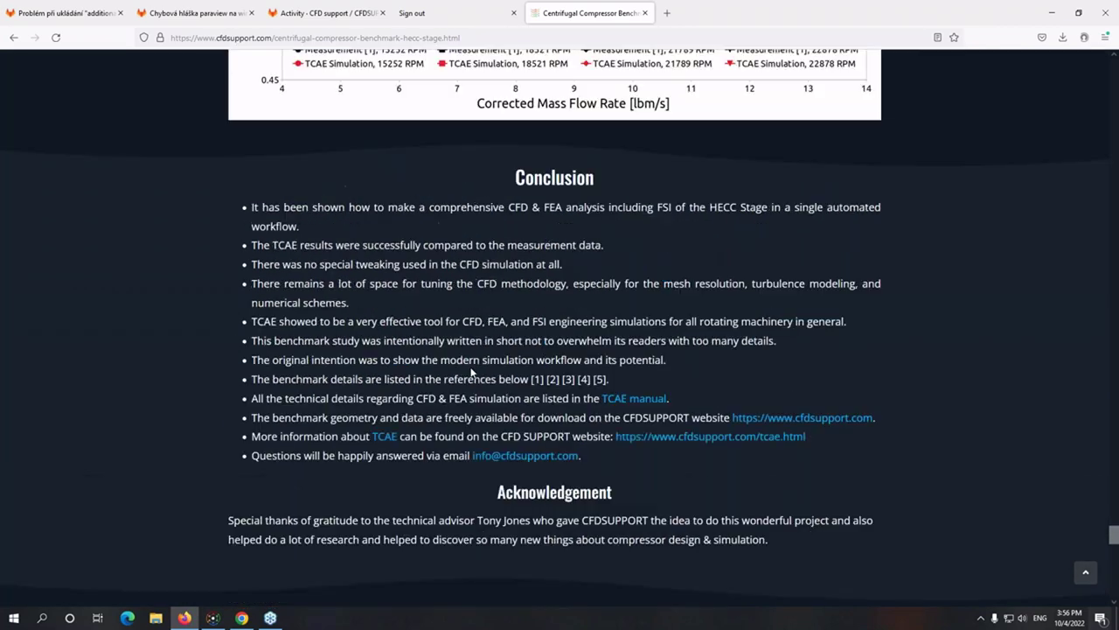
scroll(469, 371, "up", 5)
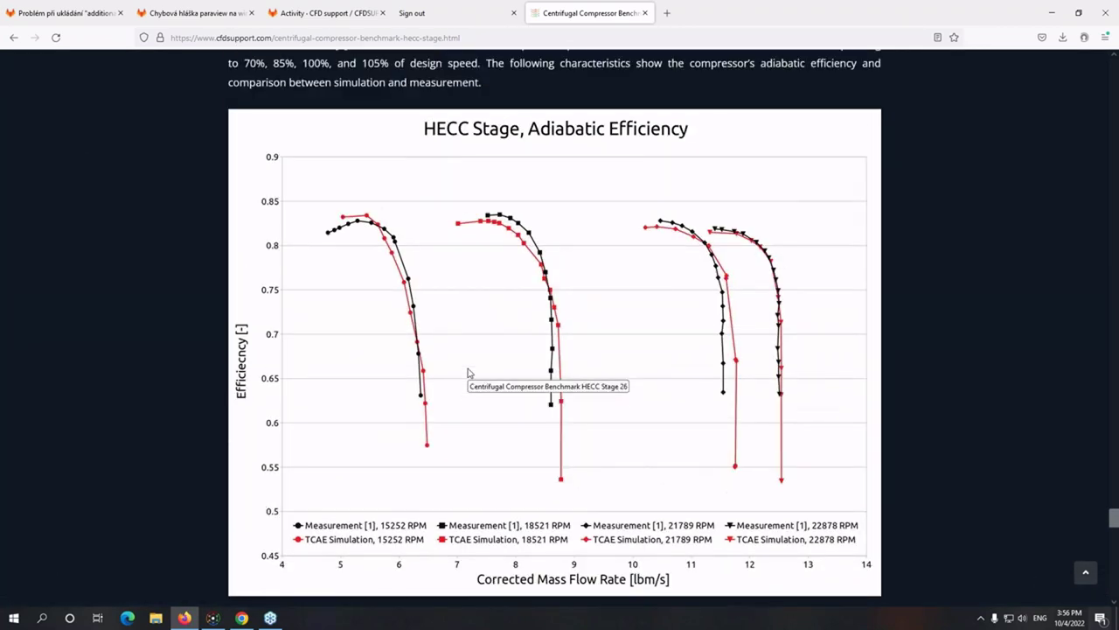
scroll(468, 373, "up", 6)
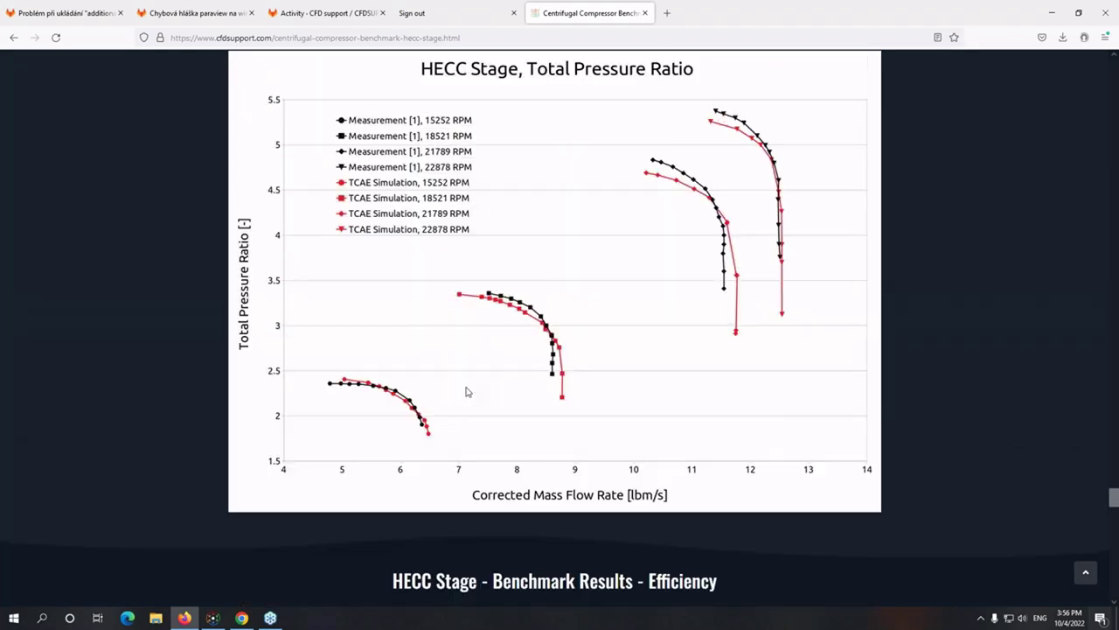
scroll(459, 399, "down", 1)
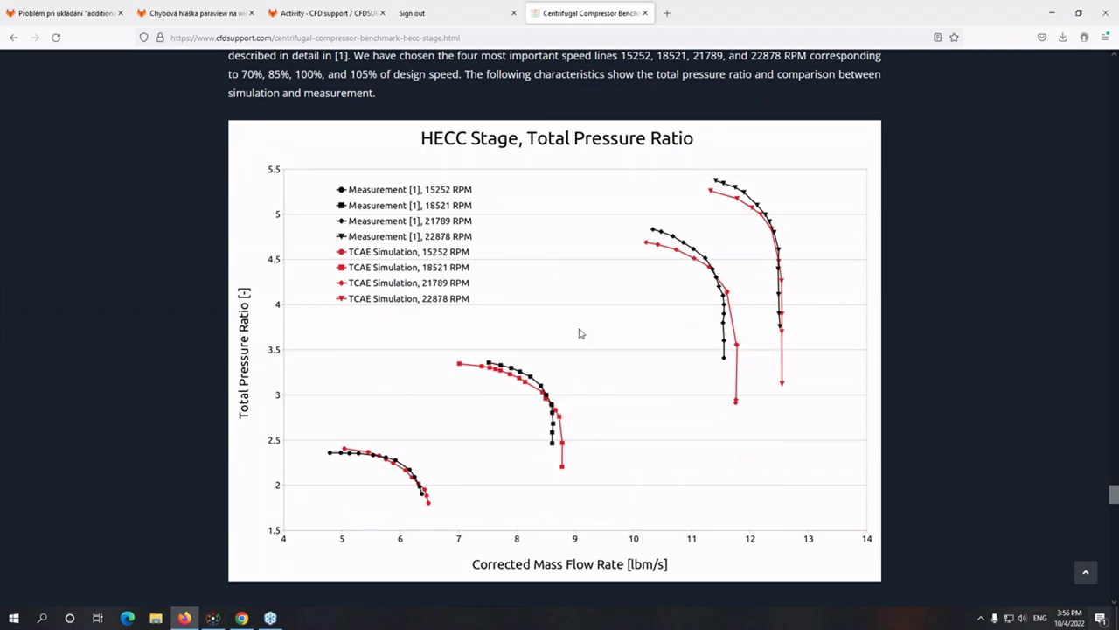
scroll(577, 335, "down", 1)
scroll(573, 341, "up", 2)
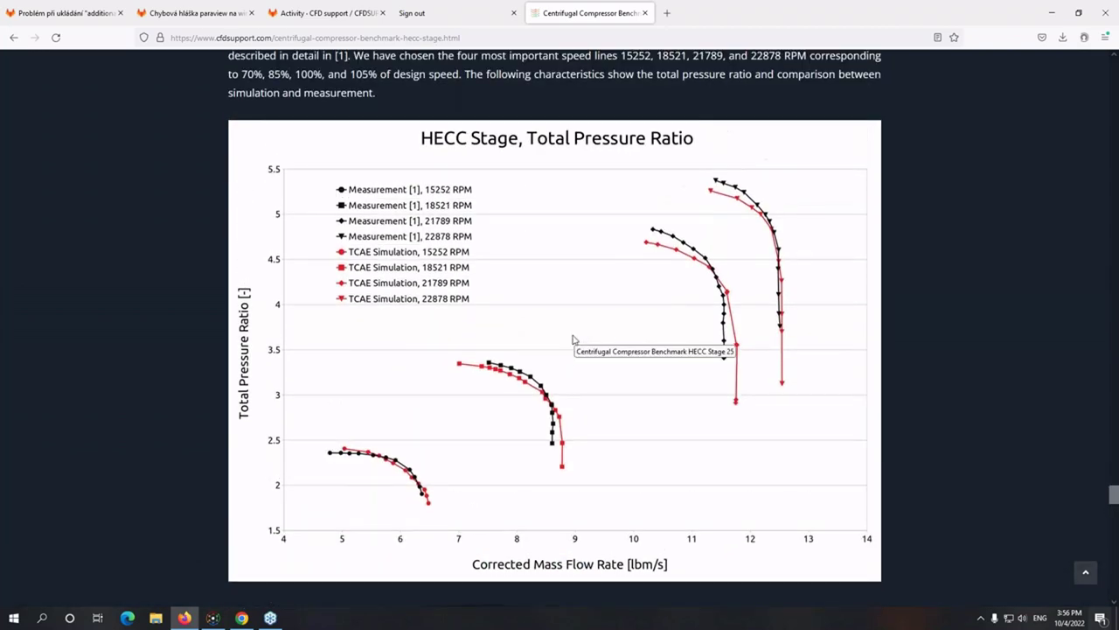
scroll(569, 349, "down", 5)
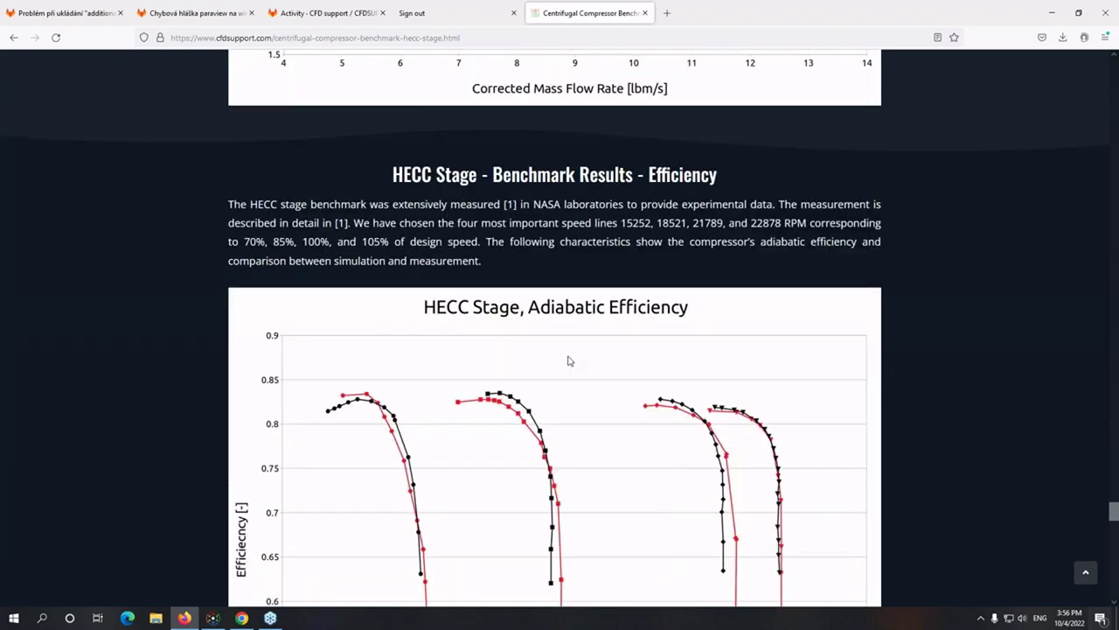
scroll(567, 362, "down", 1)
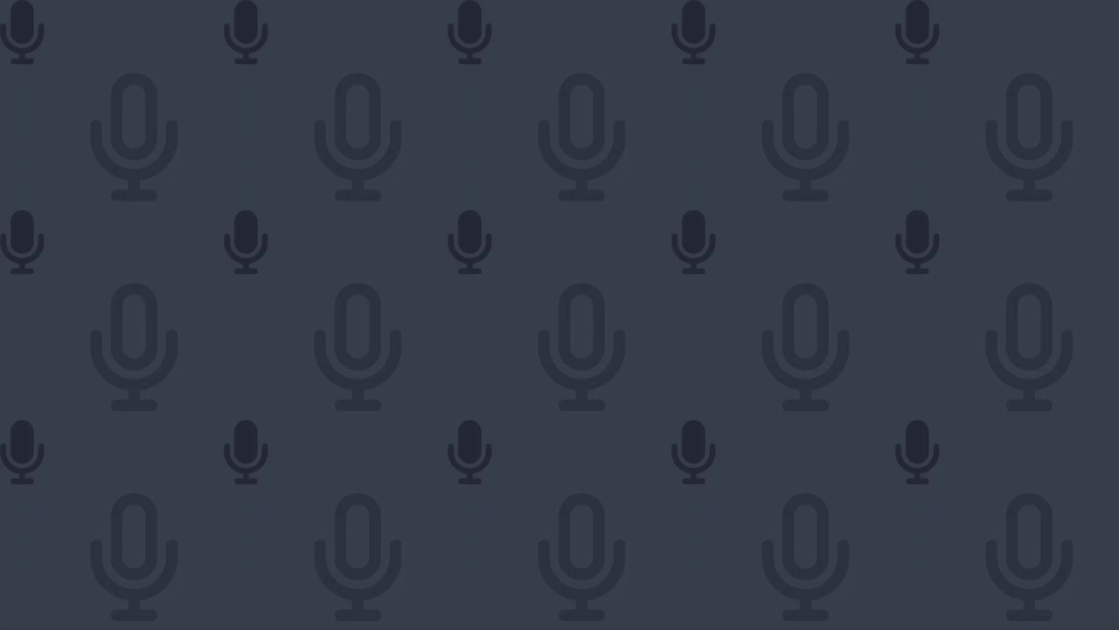
Step: Select TCFD1 in the ParaView project and review its fluid properties, turbulence, rotating frame, solver, efficiency probe and relaxation settings
mouse_move(250, 620)
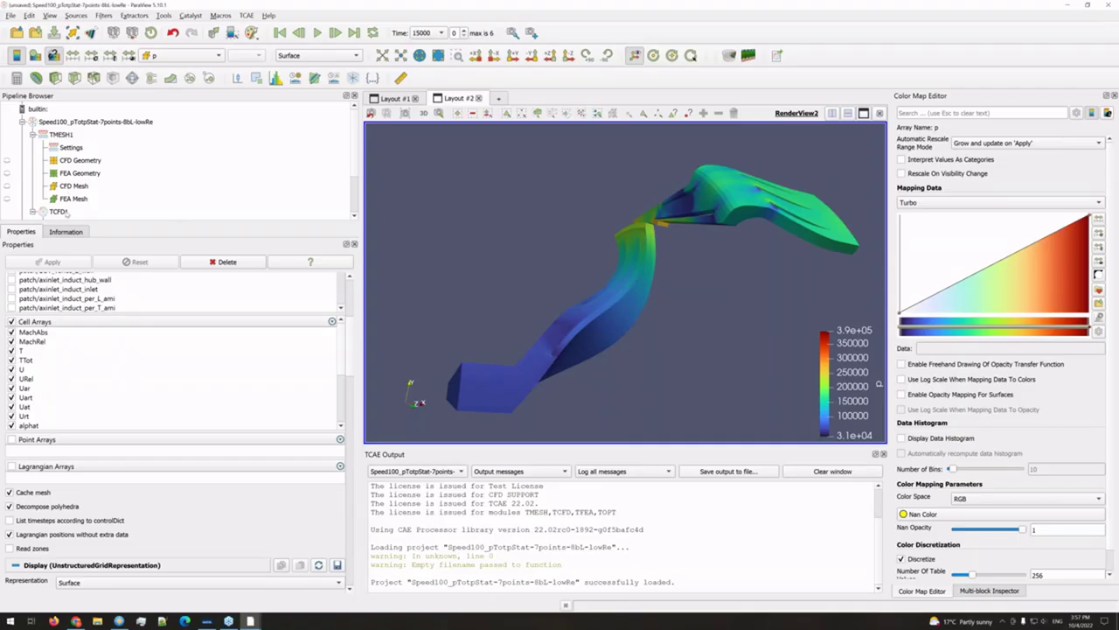
left_click(61, 213)
scroll(63, 383, "down", 10)
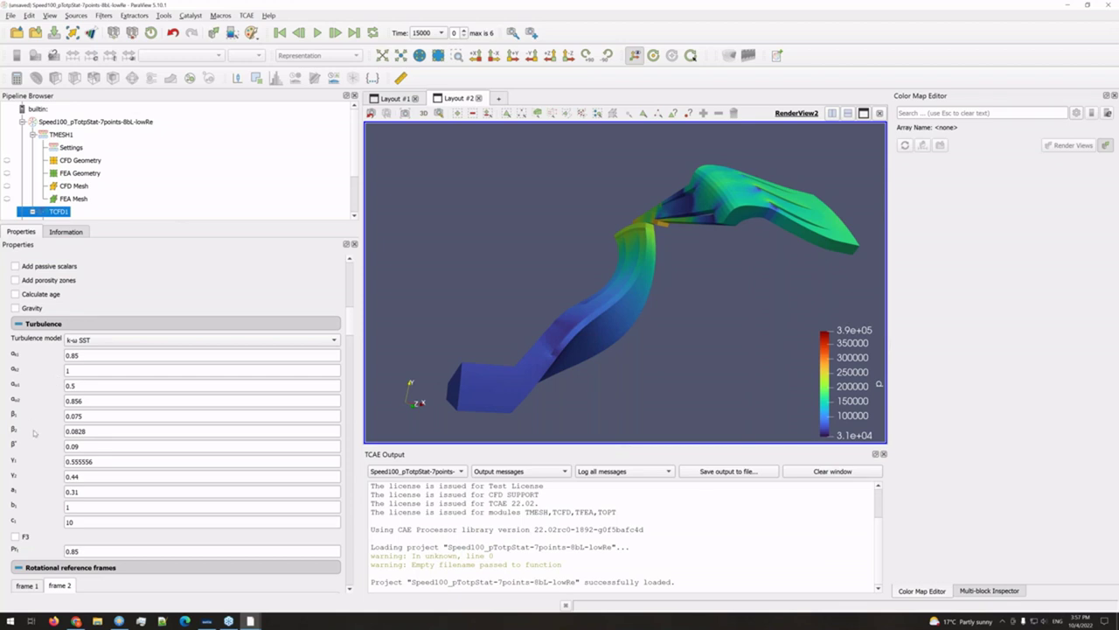
scroll(40, 437, "down", 6)
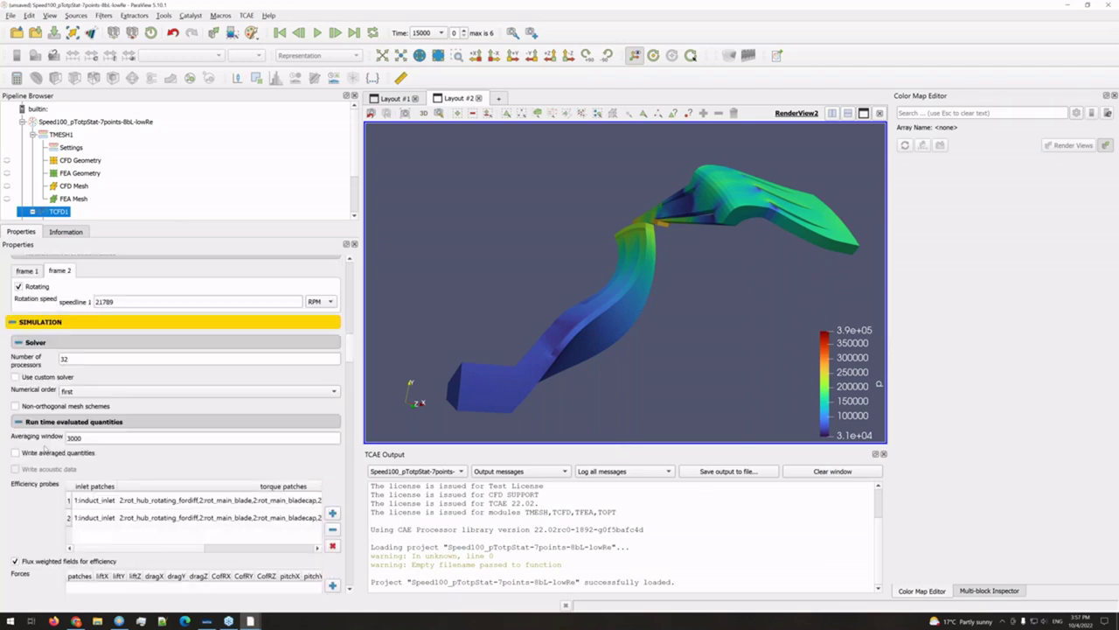
scroll(44, 448, "down", 3)
scroll(41, 455, "down", 2)
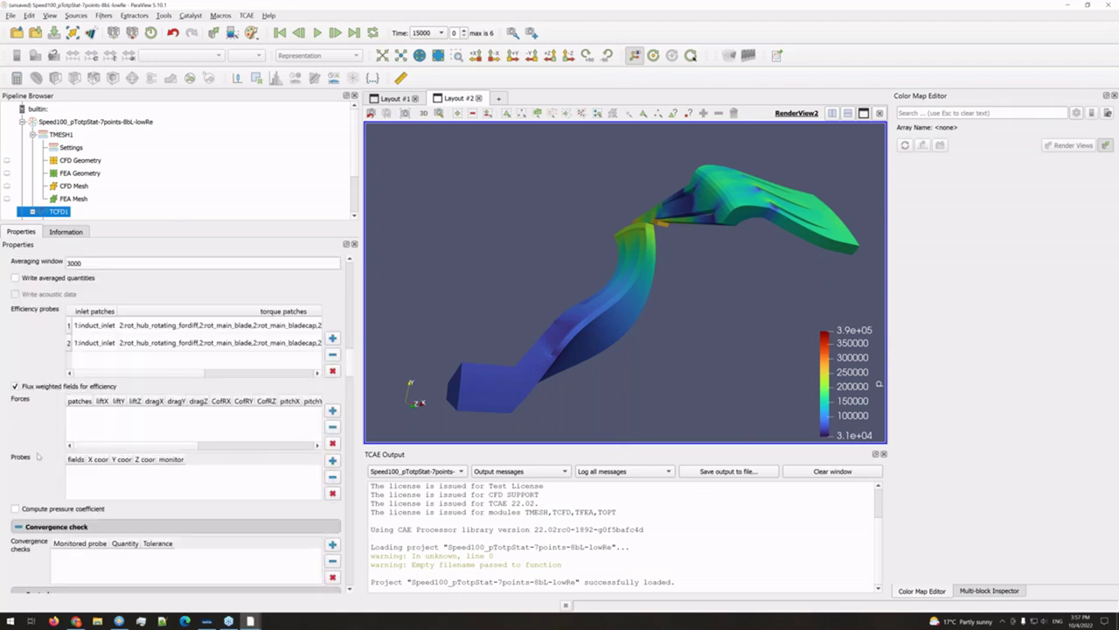
scroll(38, 456, "down", 4)
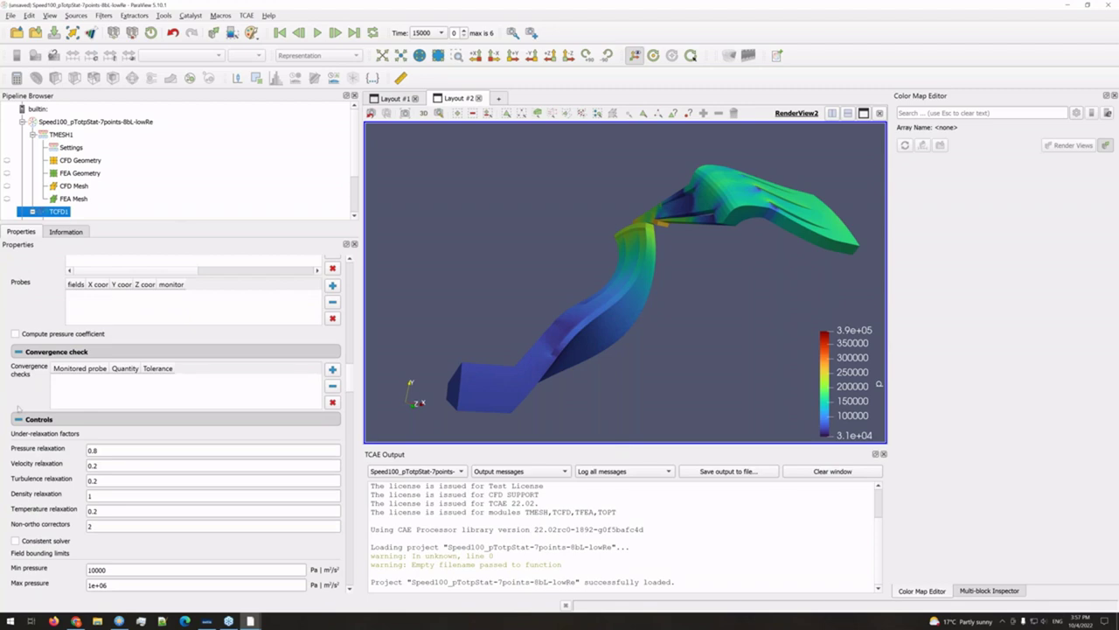
scroll(17, 408, "up", 6)
scroll(32, 426, "down", 9)
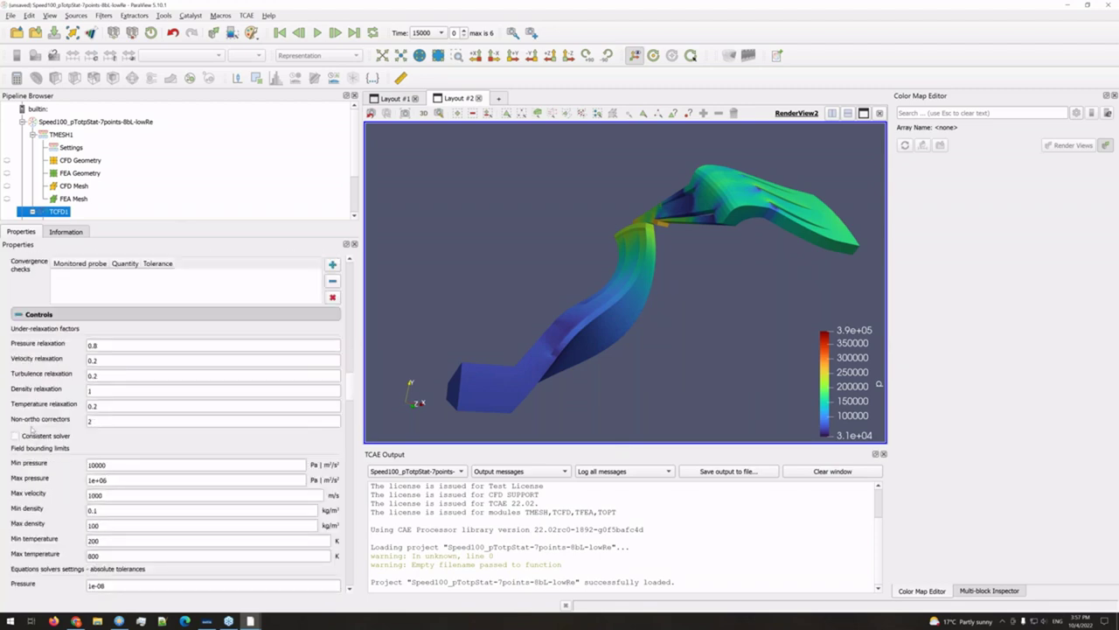
scroll(32, 429, "up", 10)
scroll(31, 428, "down", 4)
scroll(33, 428, "up", 2)
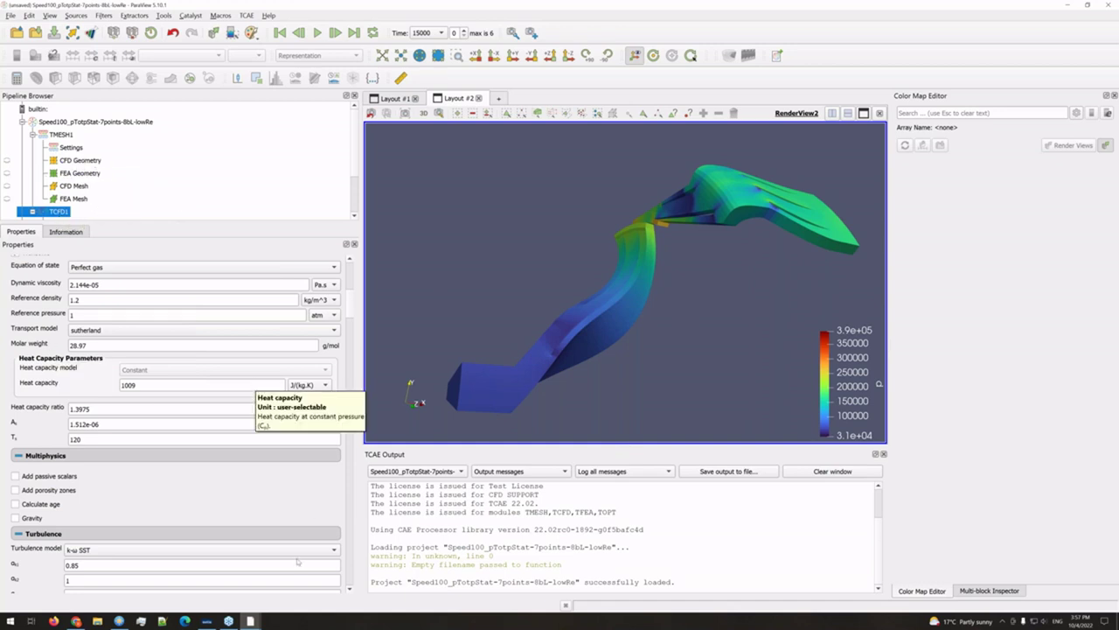
Step: Switch to the TCFD steady-state report in Chrome and review its summary of mesh size, wall-clock time, turbulence model and residuals
left_click(251, 621)
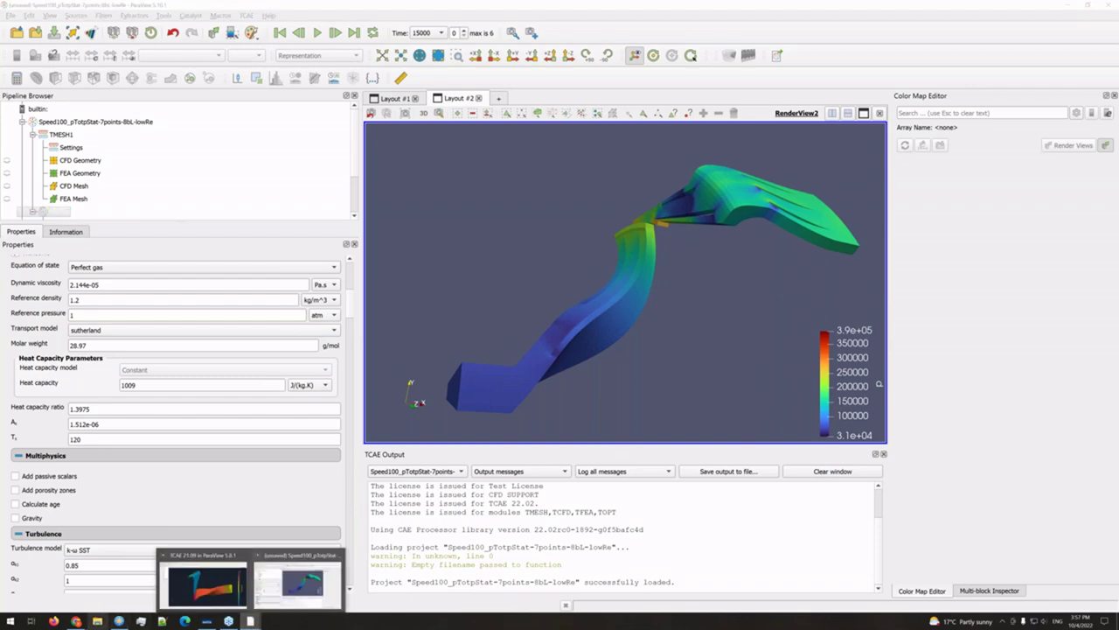
left_click(76, 621)
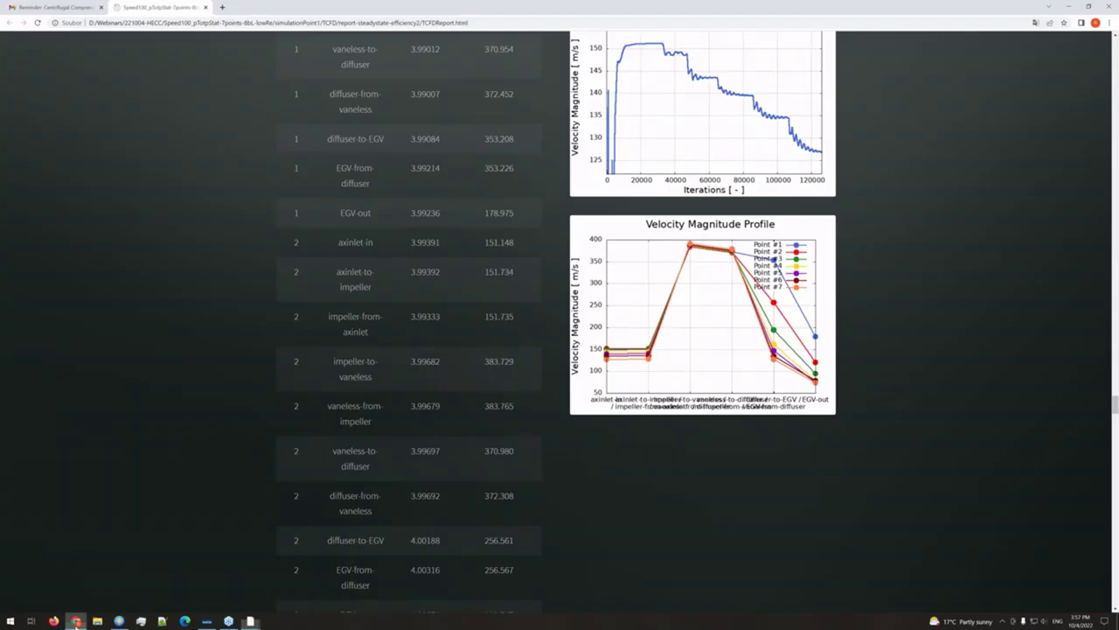
scroll(607, 262, "down", 15)
scroll(608, 264, "up", 20)
scroll(586, 267, "up", 20)
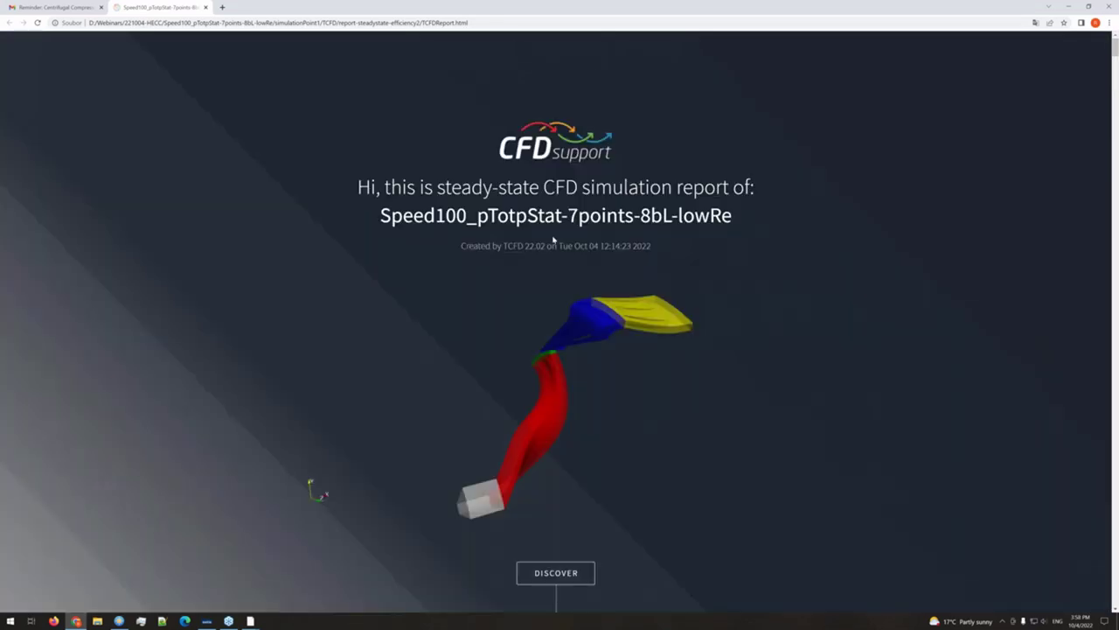
scroll(553, 241, "down", 10)
scroll(525, 236, "up", 4)
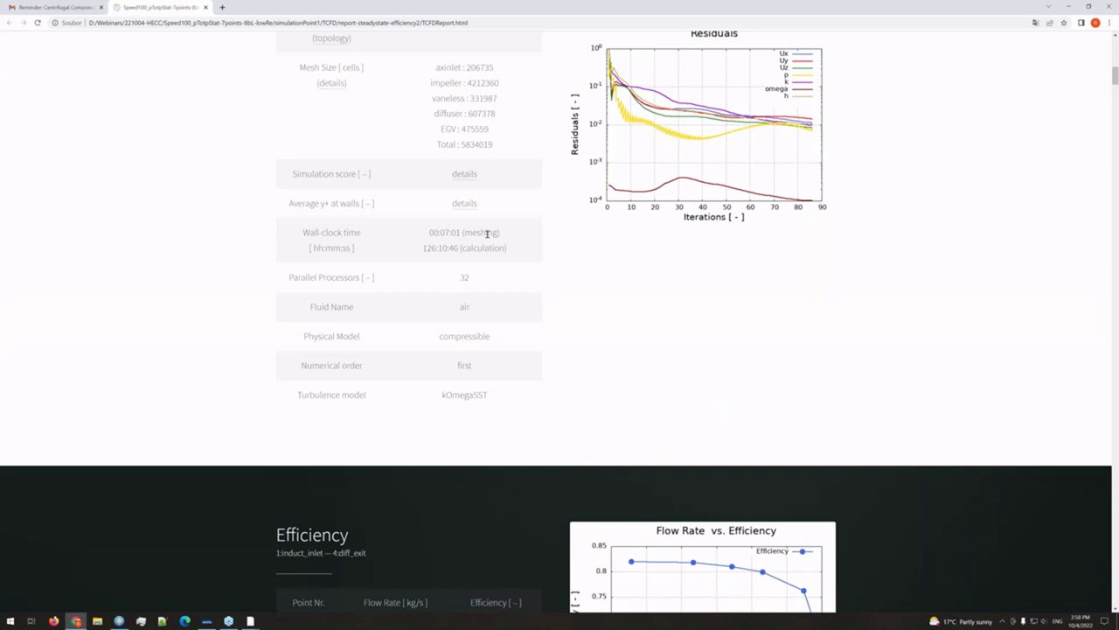
scroll(487, 233, "down", 2)
scroll(469, 293, "up", 3)
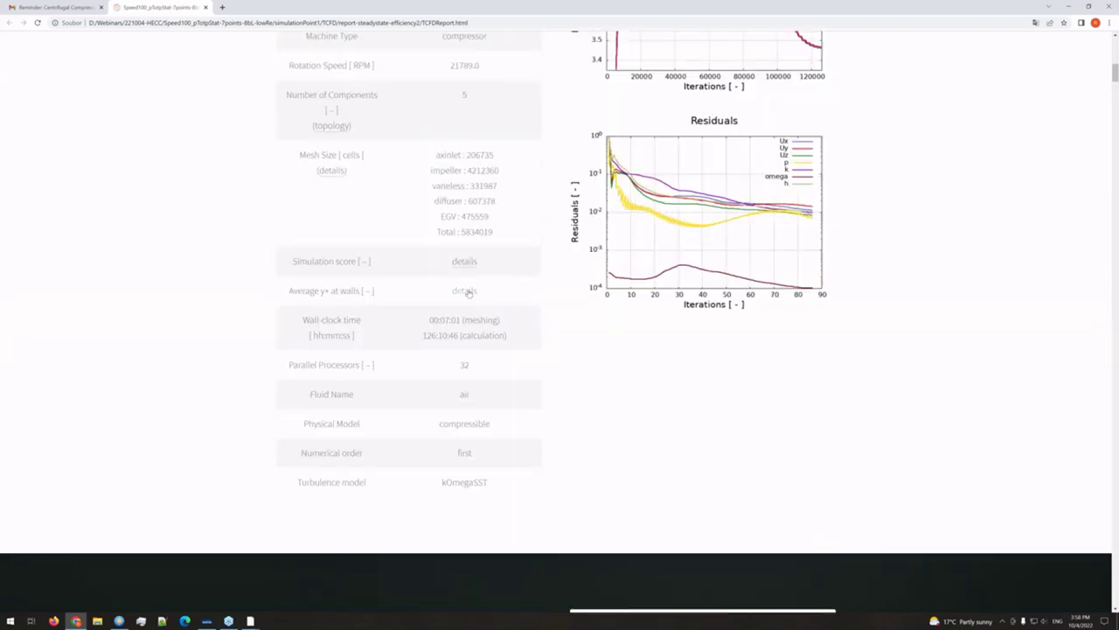
Step: Open the average y+ at walls details and examine the value for the impeller shroud wall
left_click(464, 291)
scroll(507, 347, "down", 7)
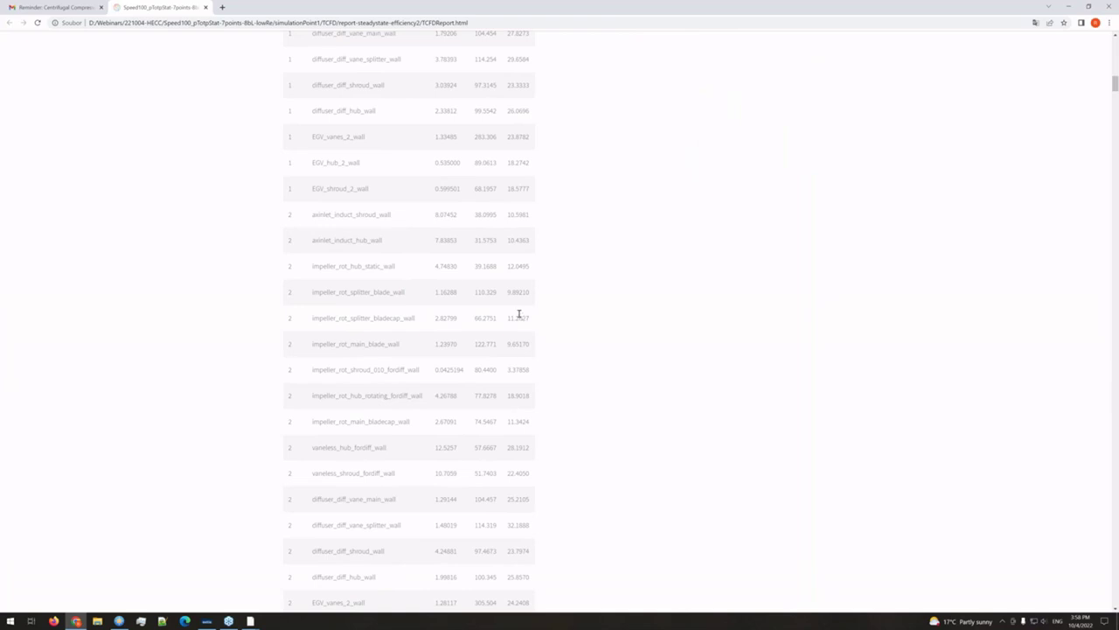
double_click(519, 369)
left_click_drag(516, 370, 523, 370)
Step: Switch to the TCAE 21.09 ParaView window and inspect the compressor segment geometry around the impeller outlet, vaneless section and diffuser
mouse_move(250, 620)
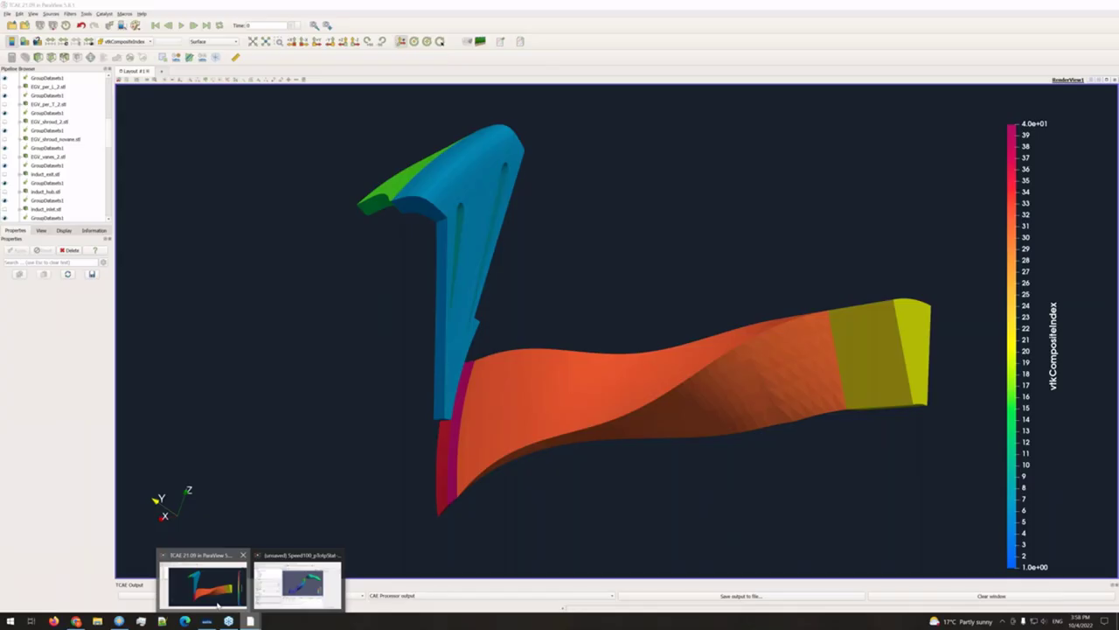
left_click(207, 584)
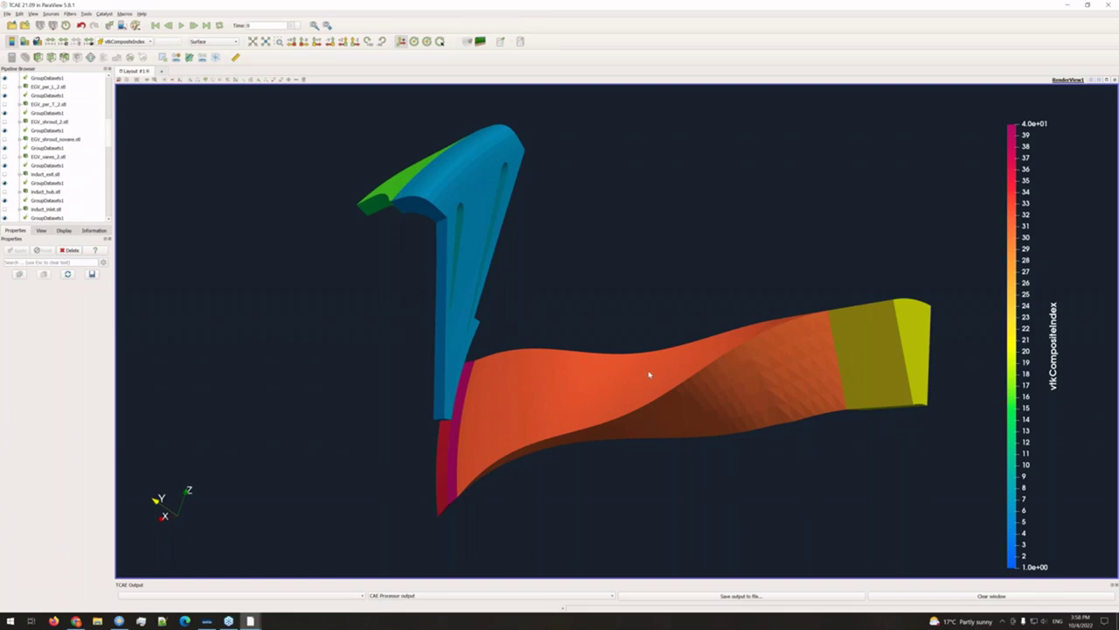
left_click_drag(533, 430, 401, 451)
left_click_drag(388, 402, 408, 269)
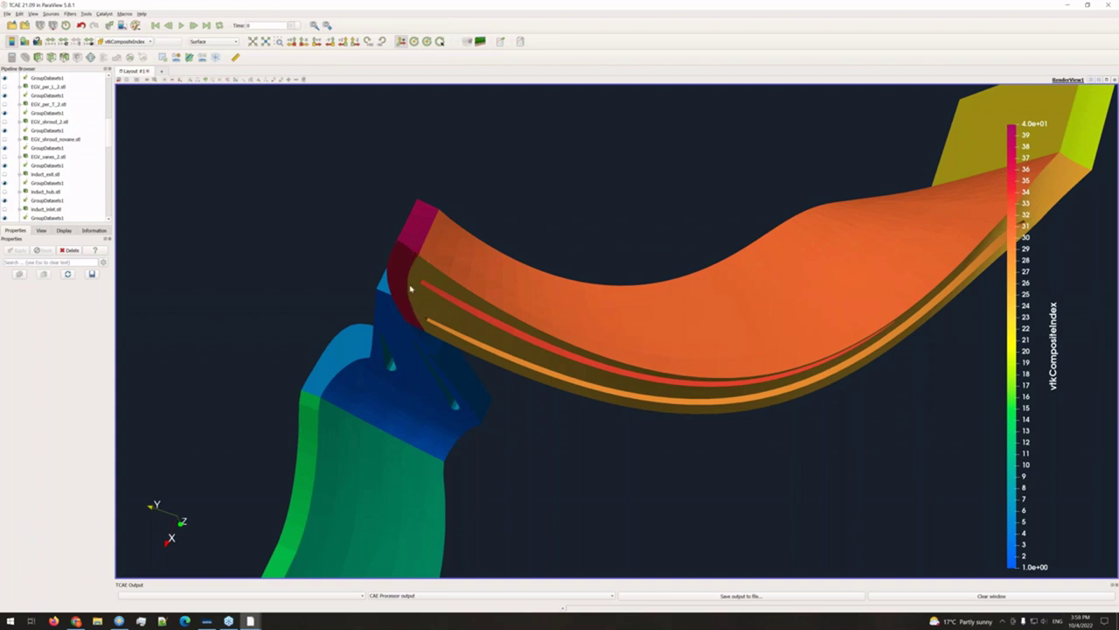
left_click_drag(442, 323, 417, 364)
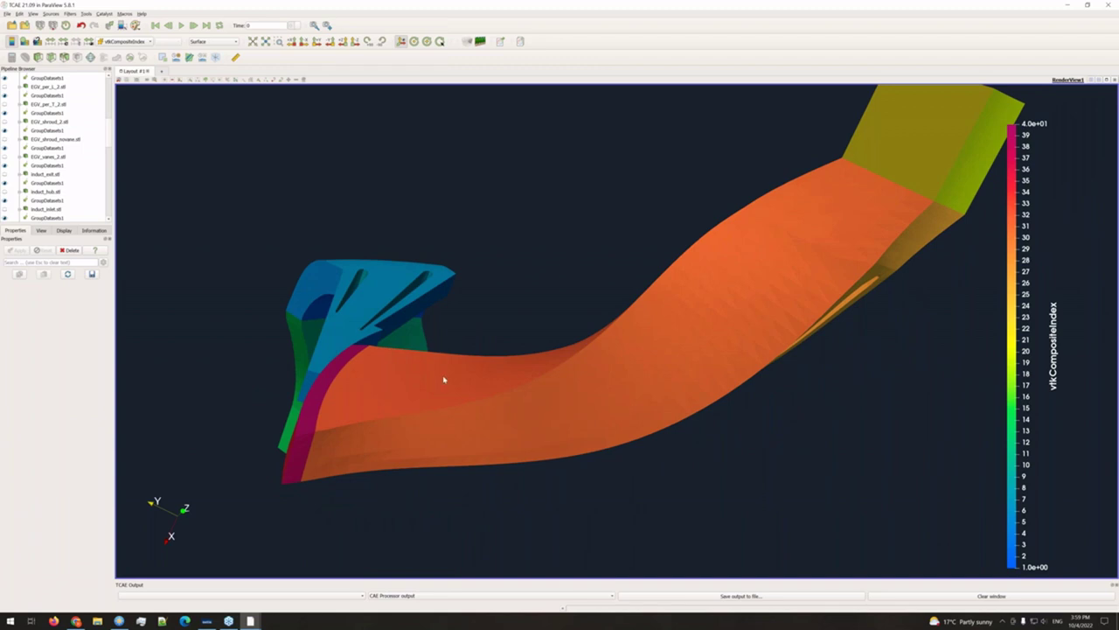
left_click_drag(451, 381, 457, 383)
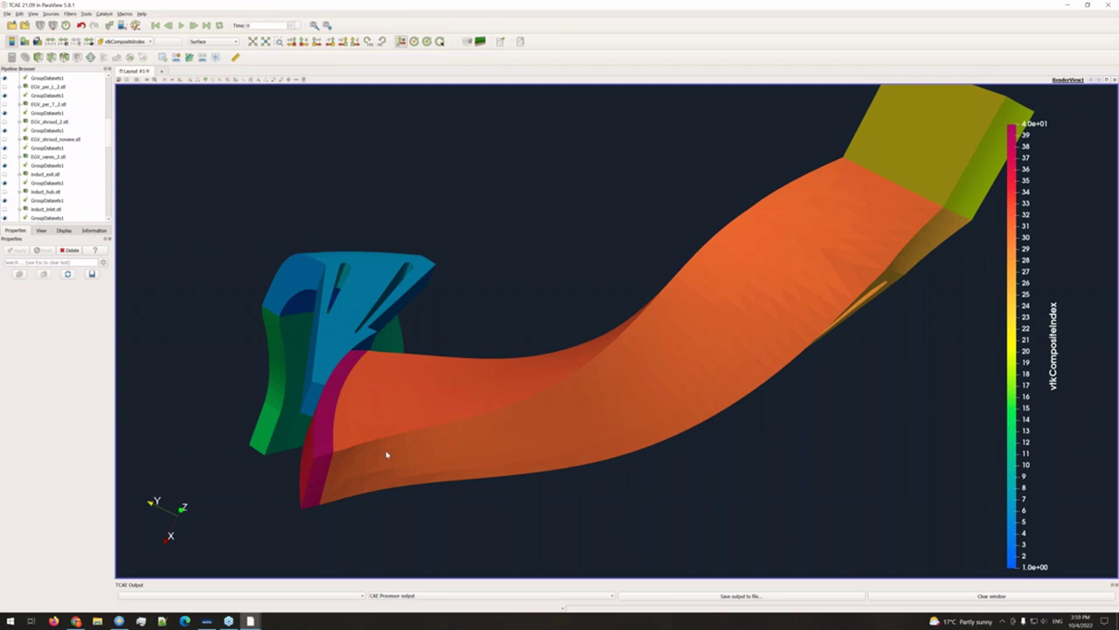
left_click_drag(482, 379, 490, 411)
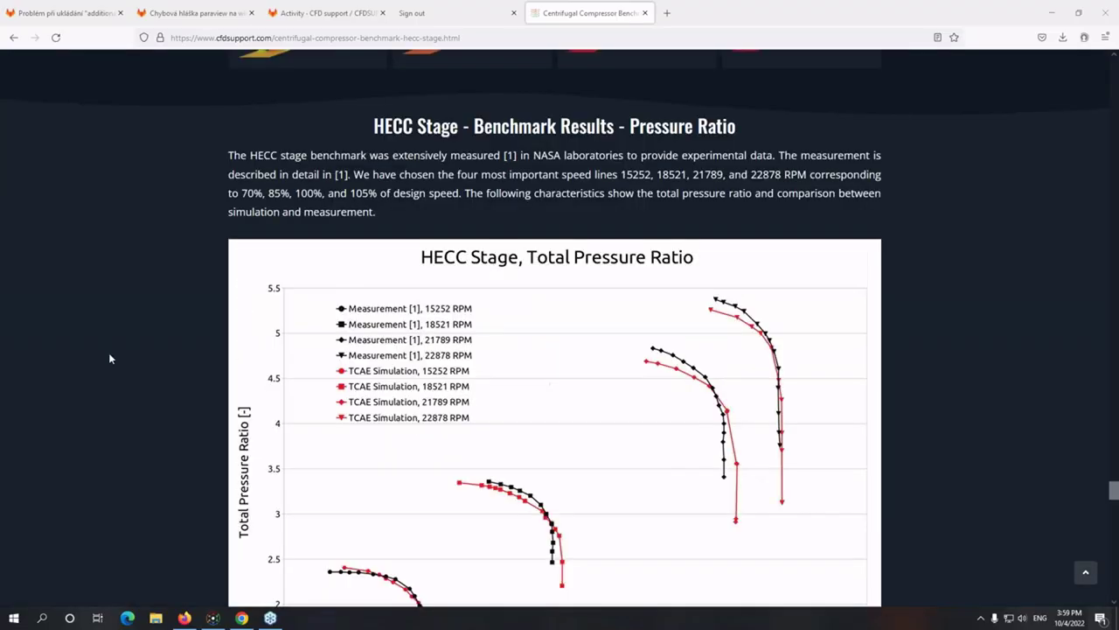
Step: Look back through the benchmark page's blade-to-blade, meridional view and CFD volume field sections to the TCAE simulation run section
scroll(967, 174, "up", 5)
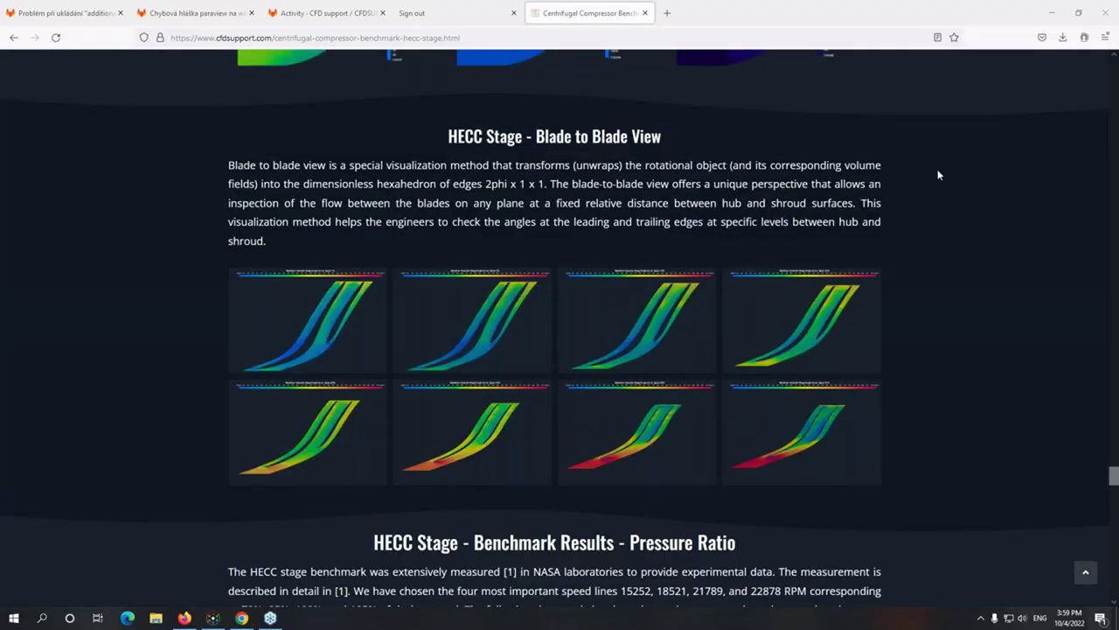
scroll(367, 292, "up", 8)
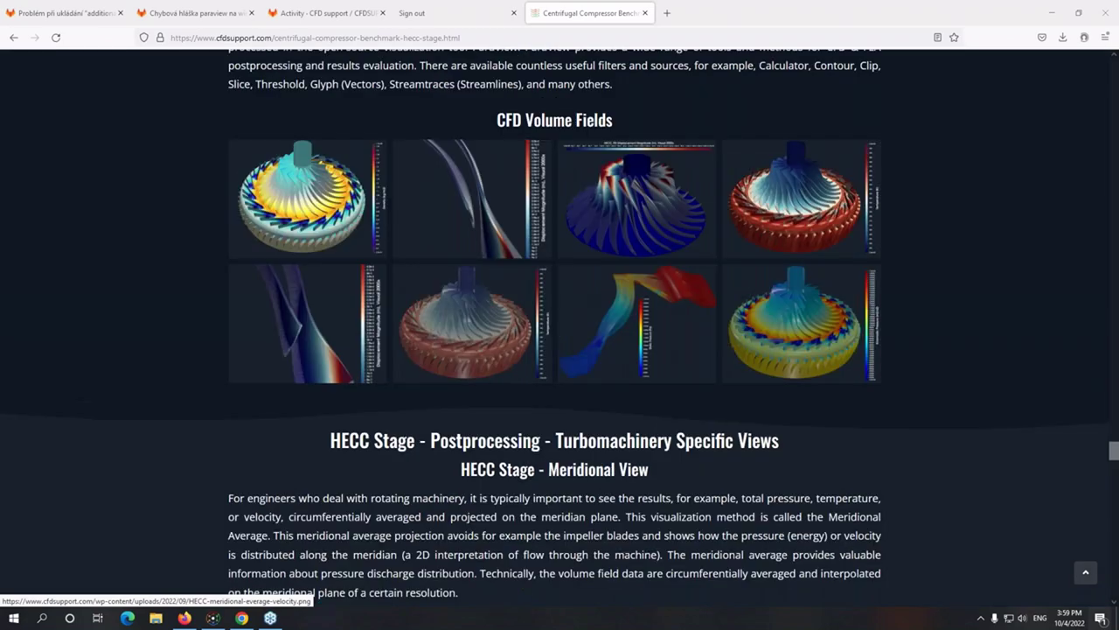
scroll(378, 286, "up", 15)
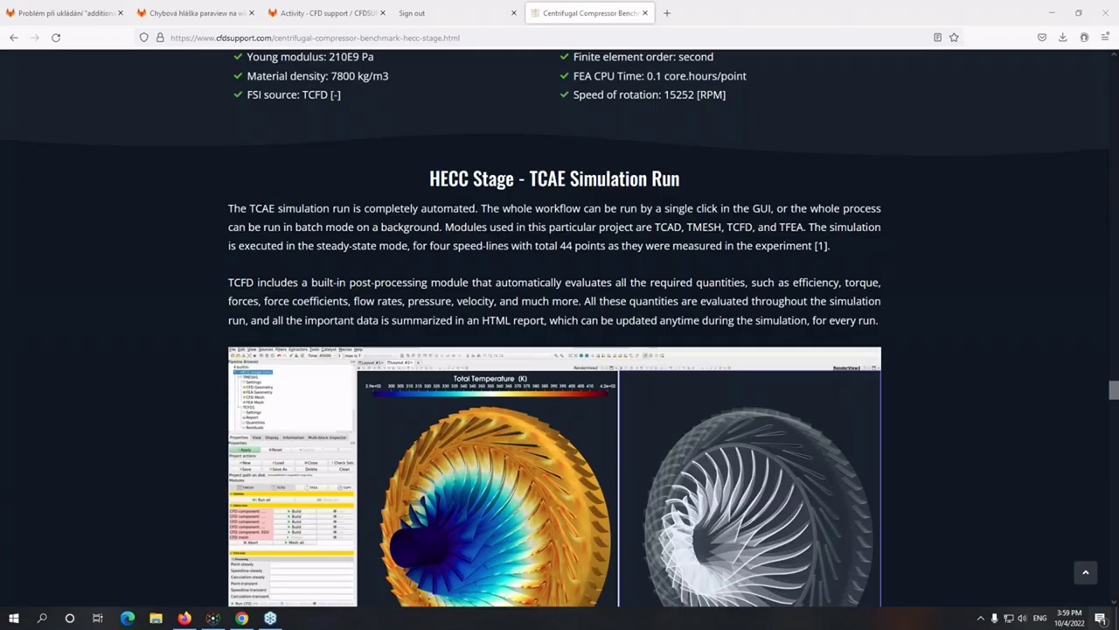